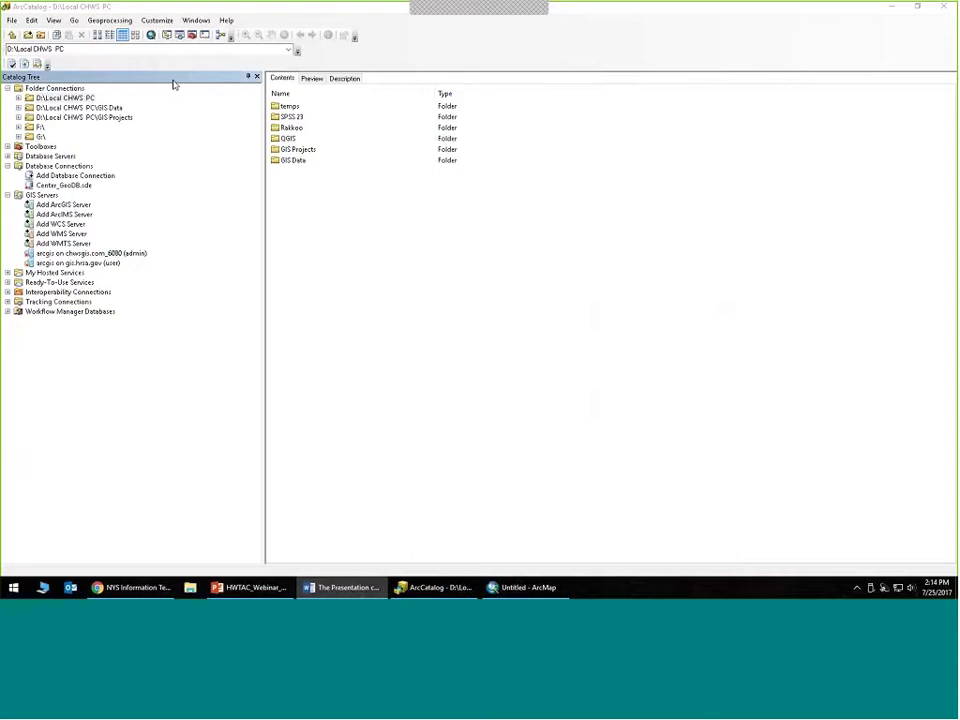
# - Browse the Cities, Major_Roads and US_States shapefiles inside the Demo folder connection
pyautogui.click(173, 85)
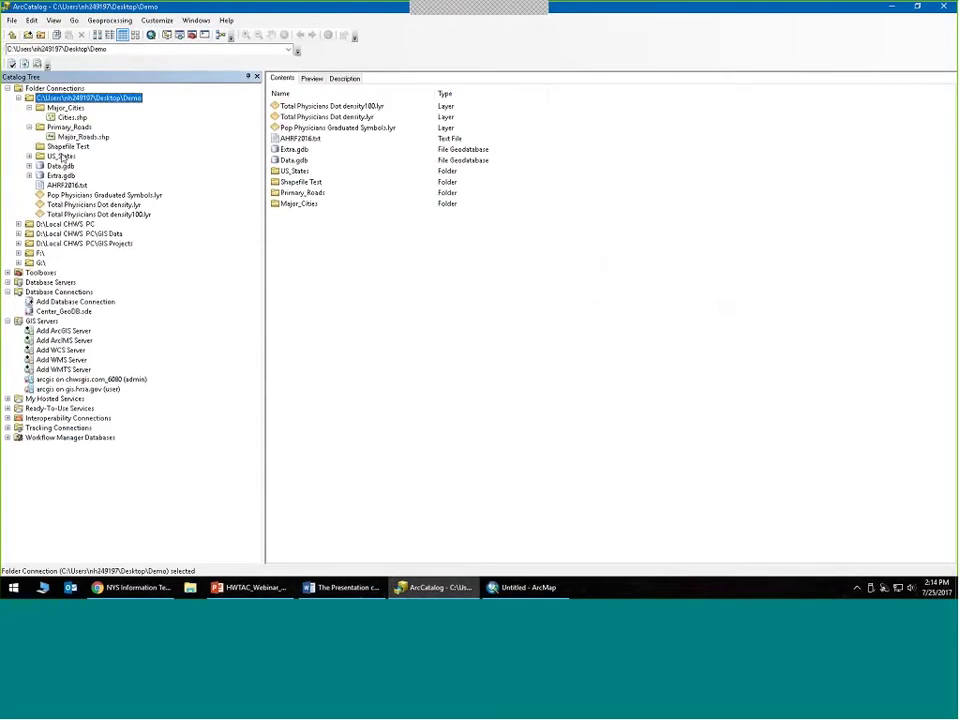
pyautogui.click(29, 156)
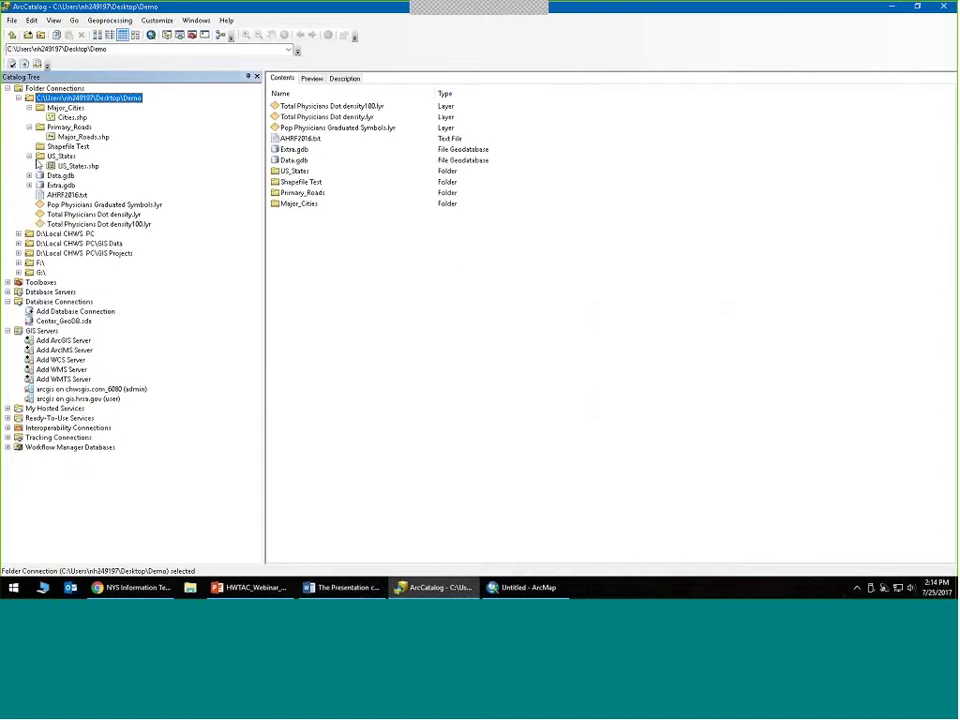
pyautogui.click(80, 165)
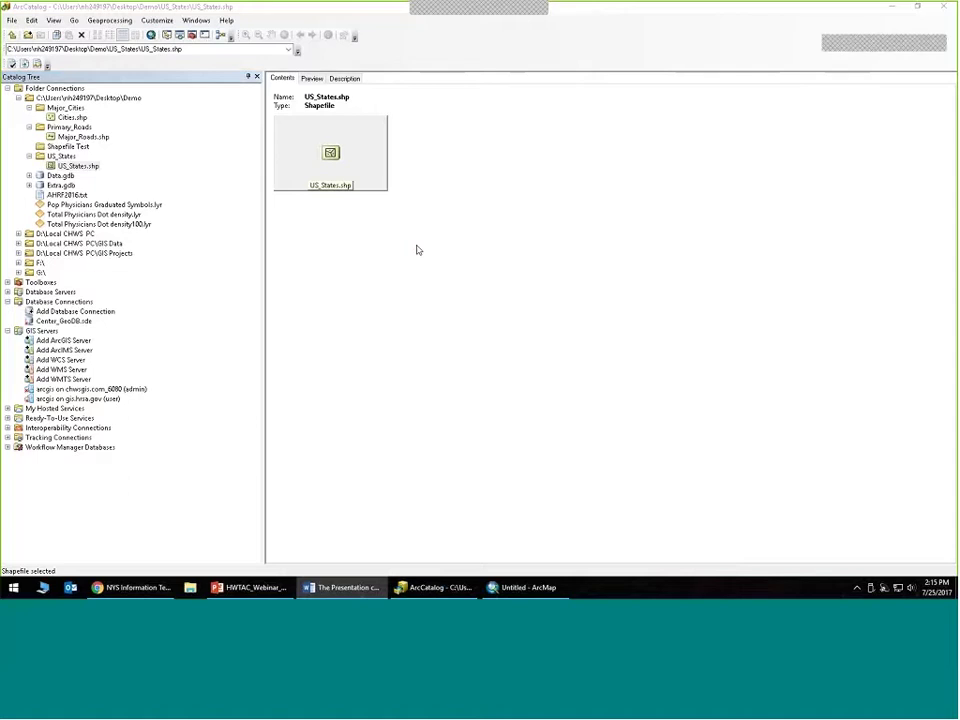
pyautogui.click(76, 118)
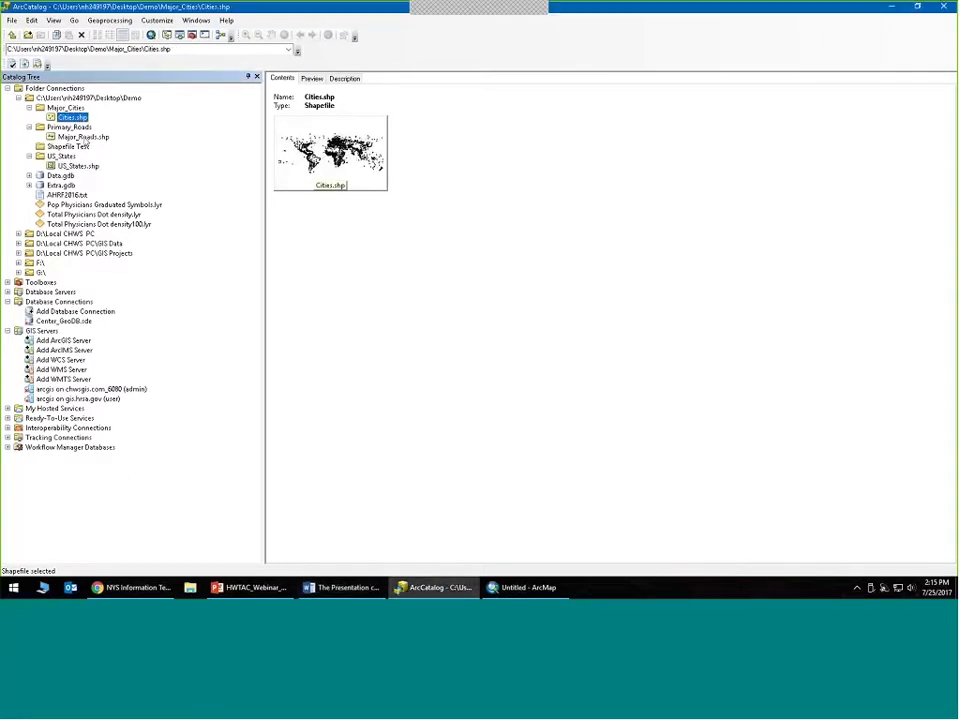
pyautogui.click(84, 137)
pyautogui.click(79, 166)
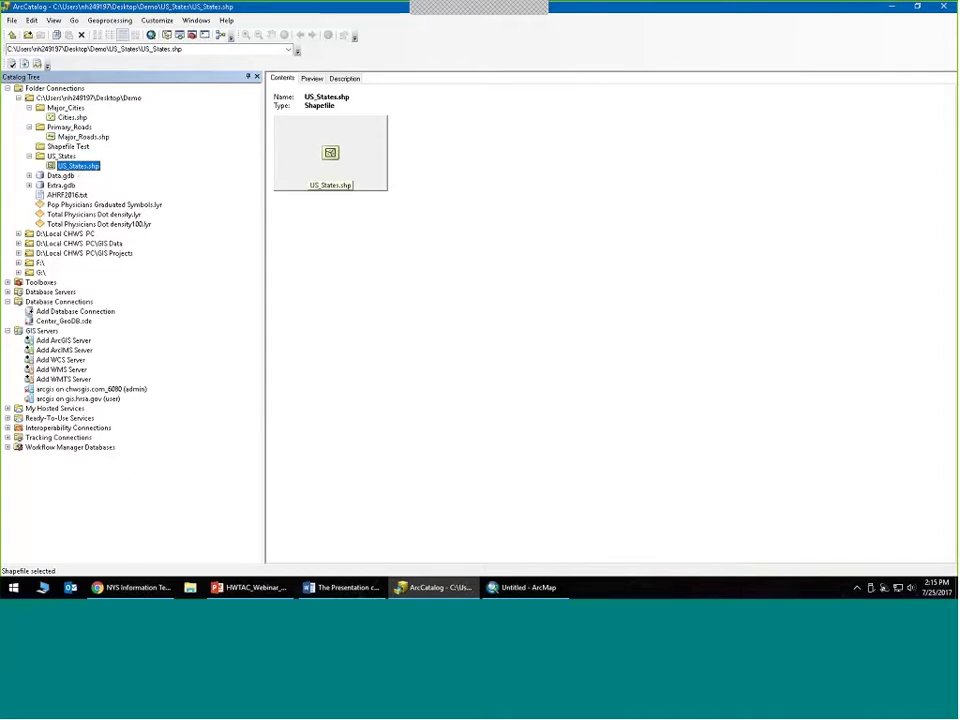
pyautogui.click(333, 107)
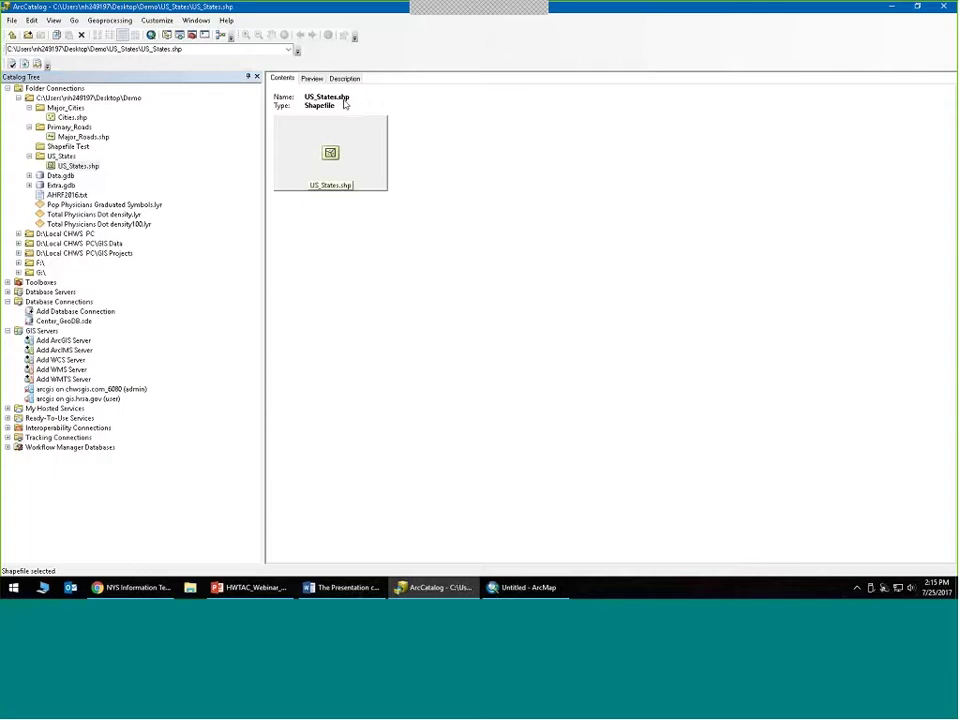
# - Preview the US_States shapefile as geography and as an attribute table, and view its description
pyautogui.click(316, 80)
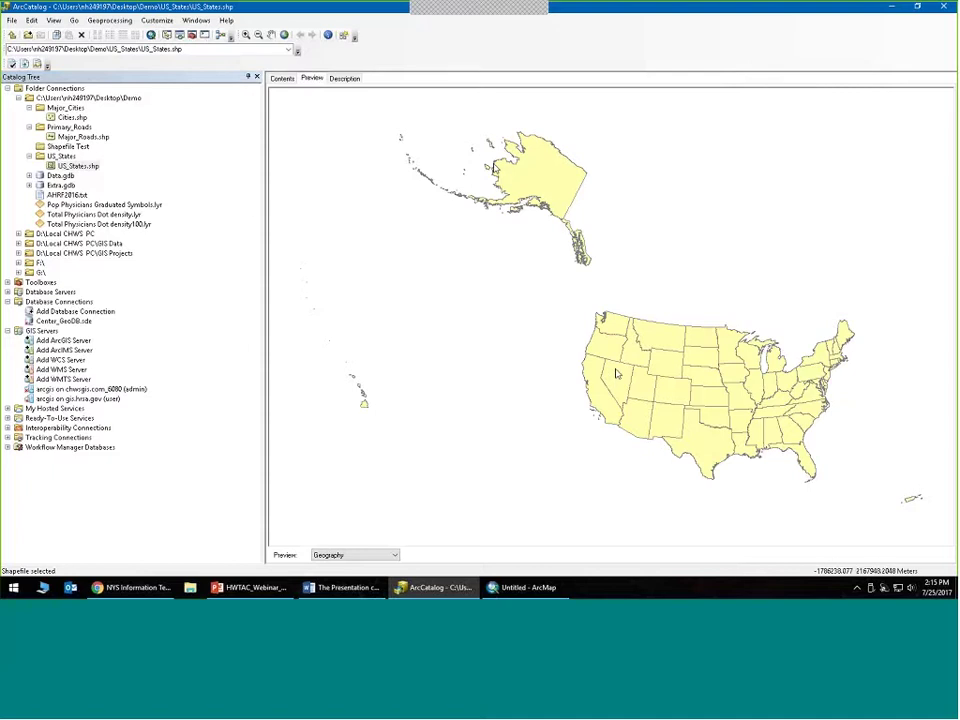
pyautogui.click(330, 555)
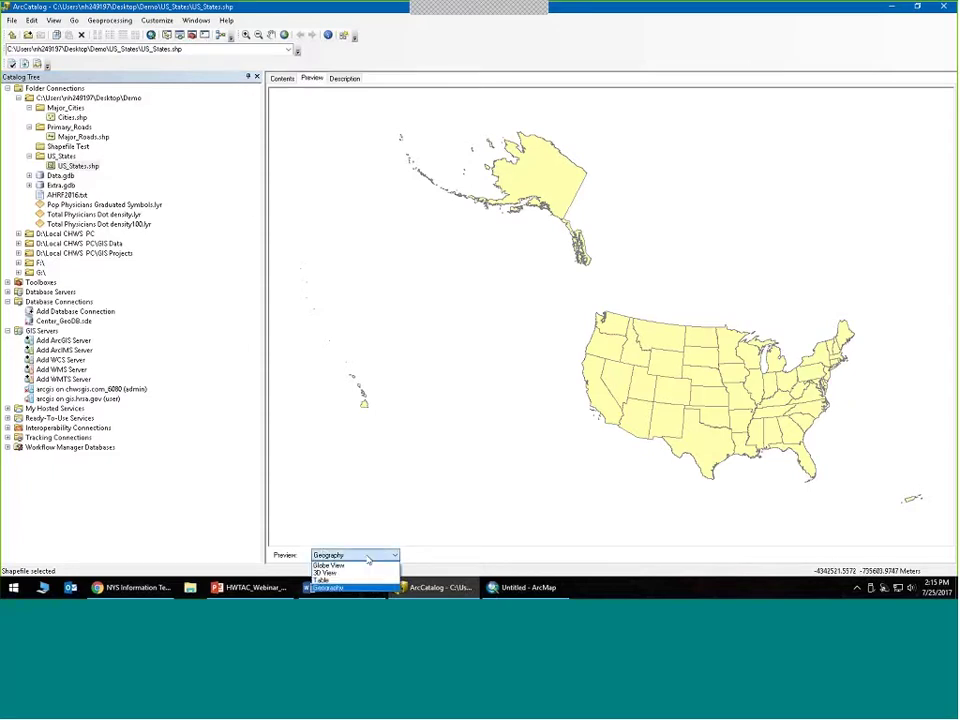
pyautogui.click(350, 582)
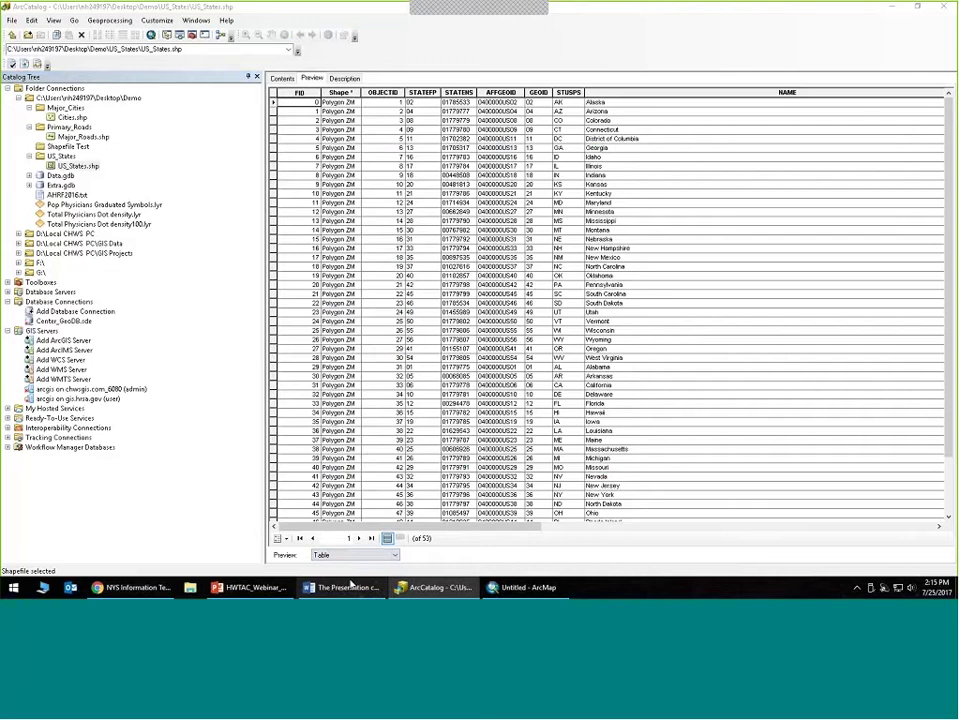
pyautogui.moveTo(350, 586)
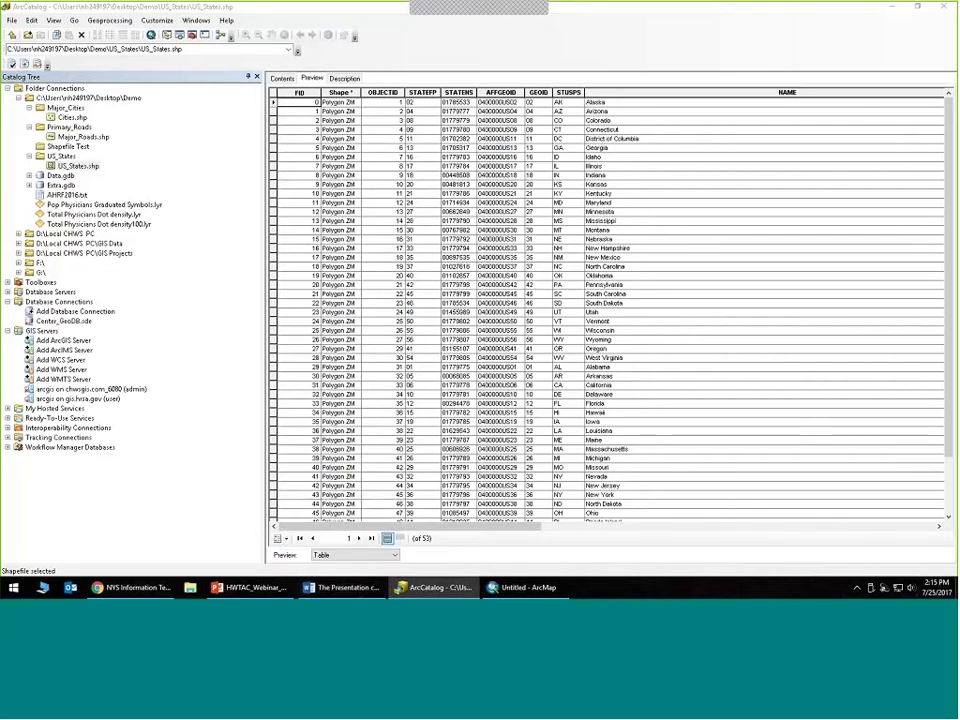
pyautogui.click(512, 527)
pyautogui.moveTo(512, 527); pyautogui.dragTo(864, 519)
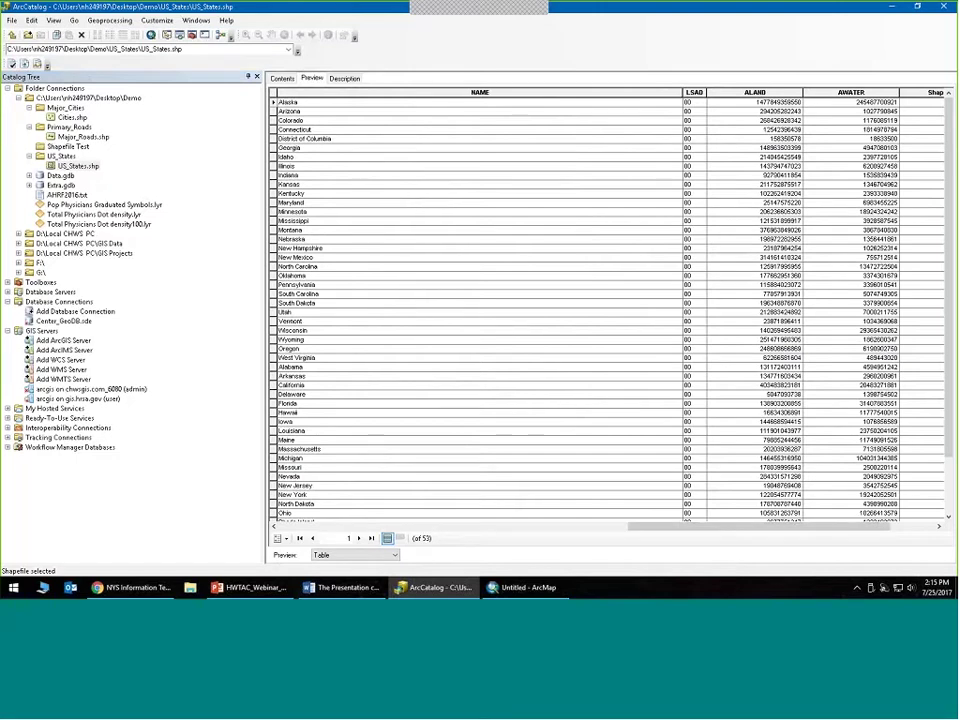
pyautogui.click(348, 79)
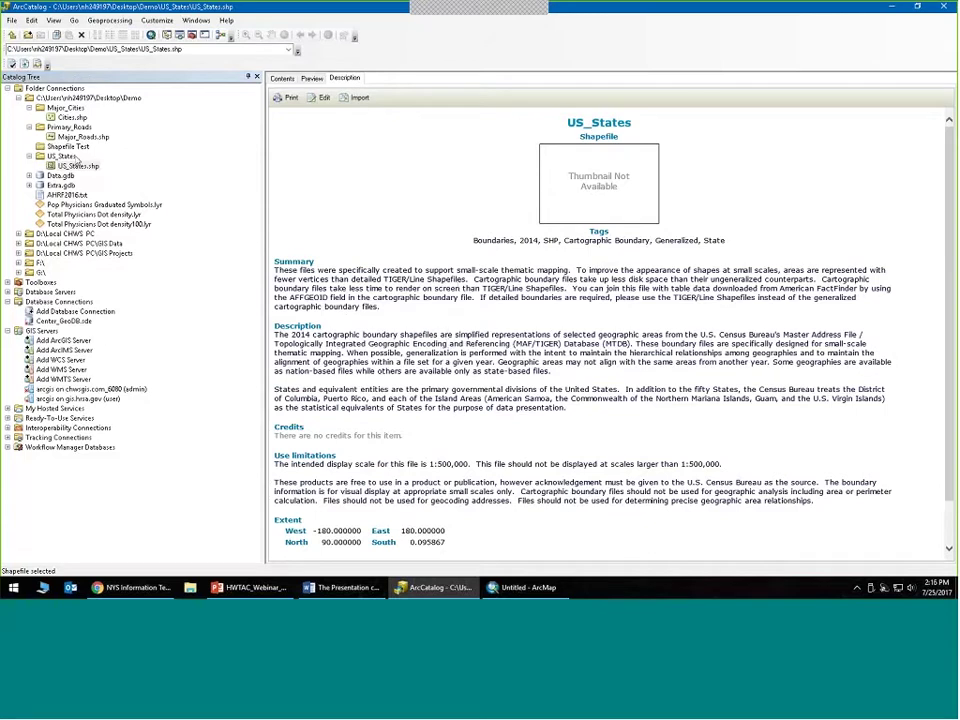
pyautogui.hotkey('alt', 'Tab')
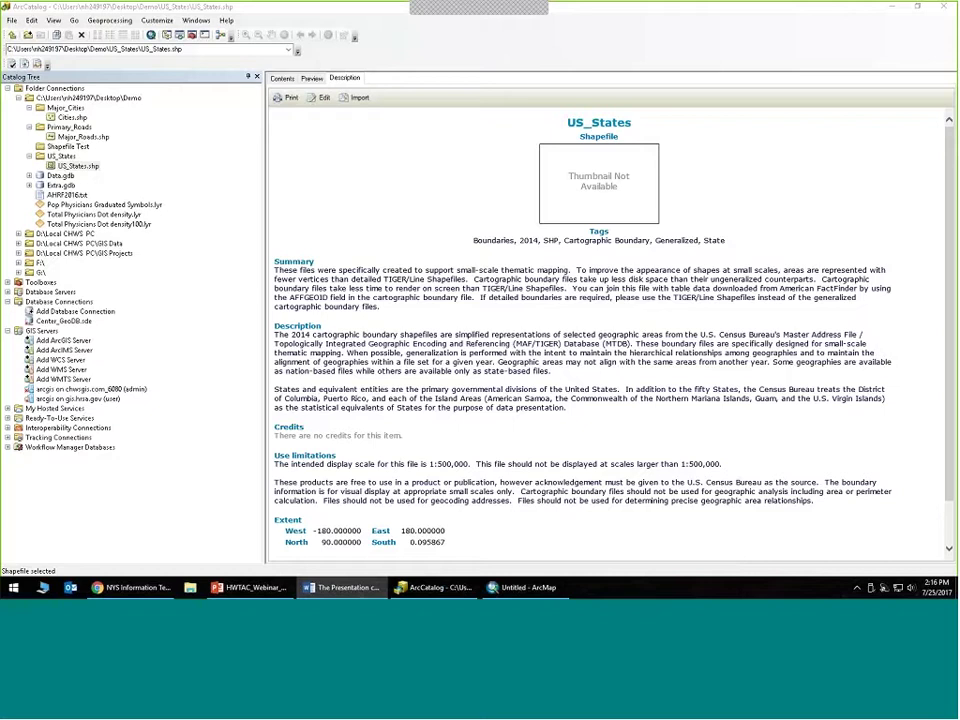
# - Create a new file geodatabase named Demo in the Demo folder connection
pyautogui.click(64, 98)
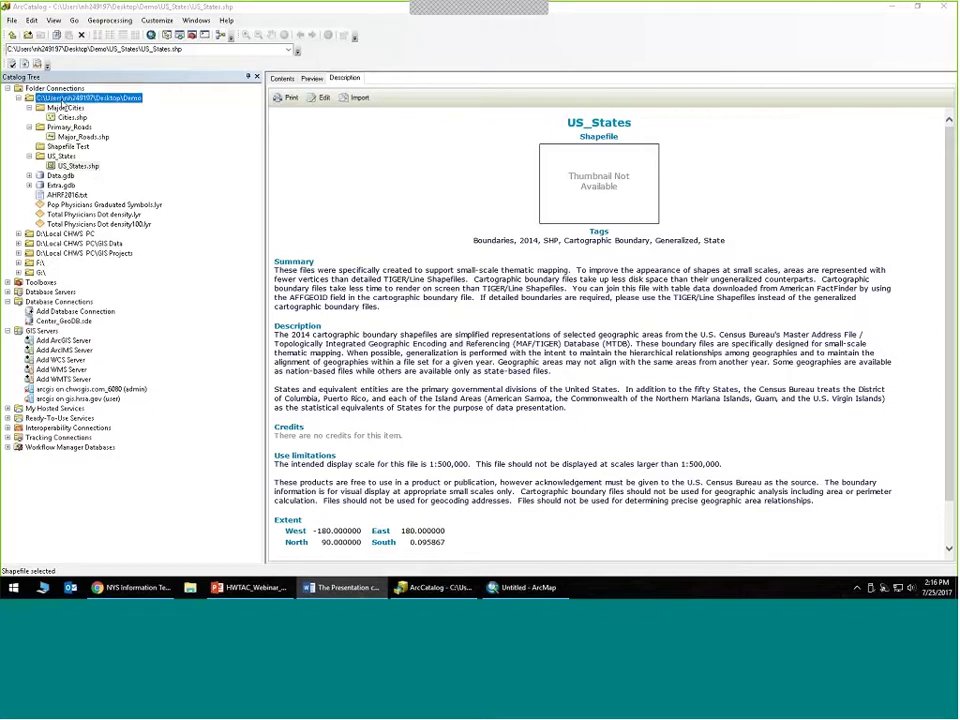
pyautogui.rightClick(64, 99)
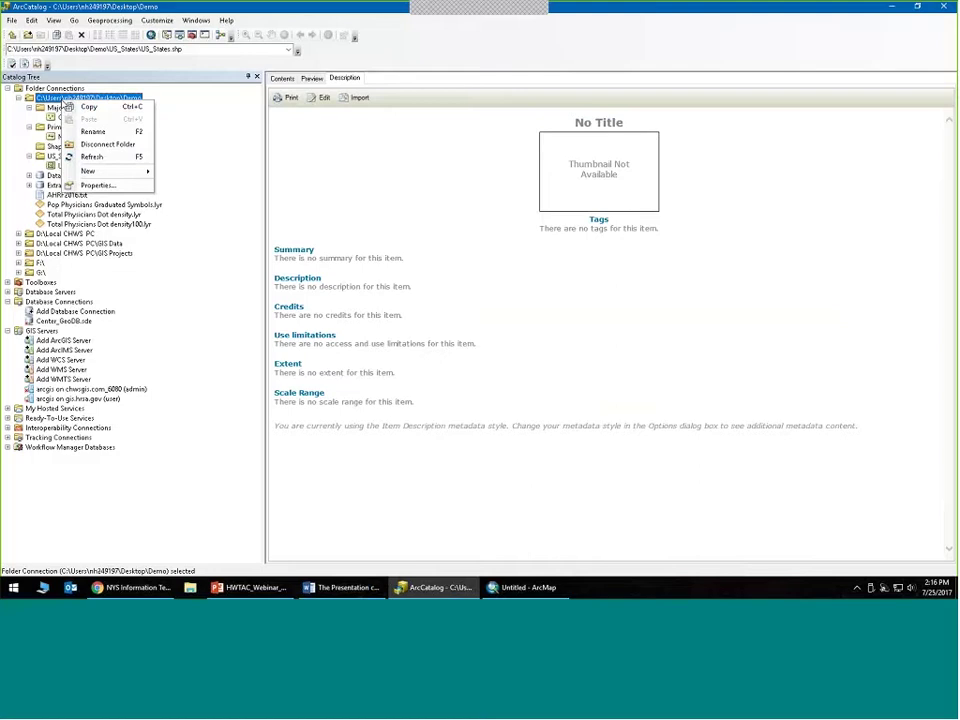
pyautogui.moveTo(110, 171)
pyautogui.click(188, 186)
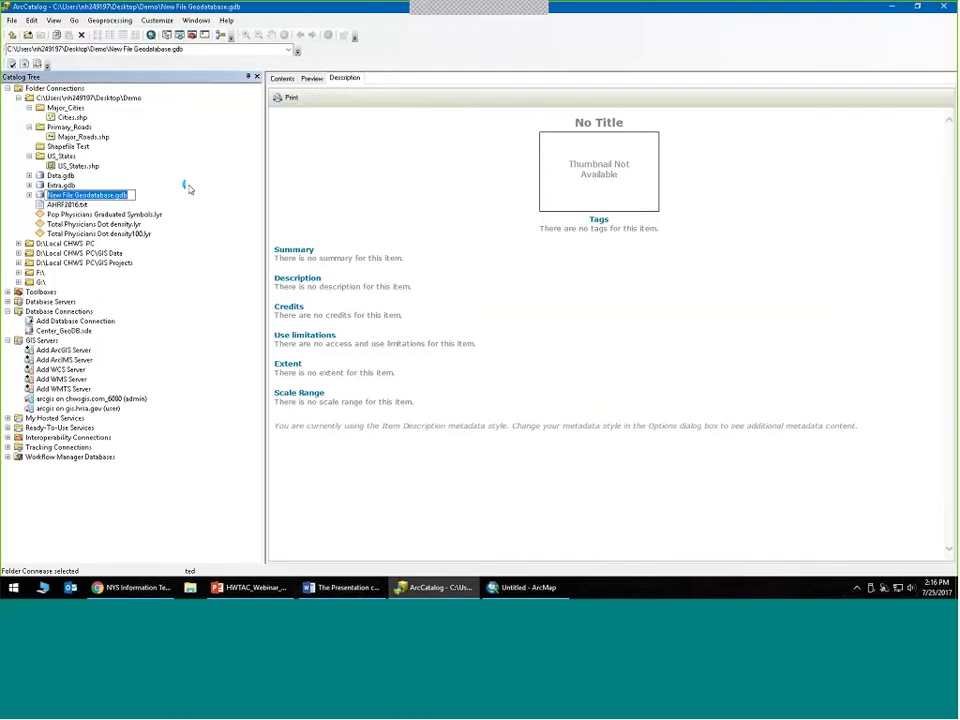
pyautogui.click(118, 195)
pyautogui.moveTo(116, 195); pyautogui.dragTo(19, 195)
pyautogui.press('Return')
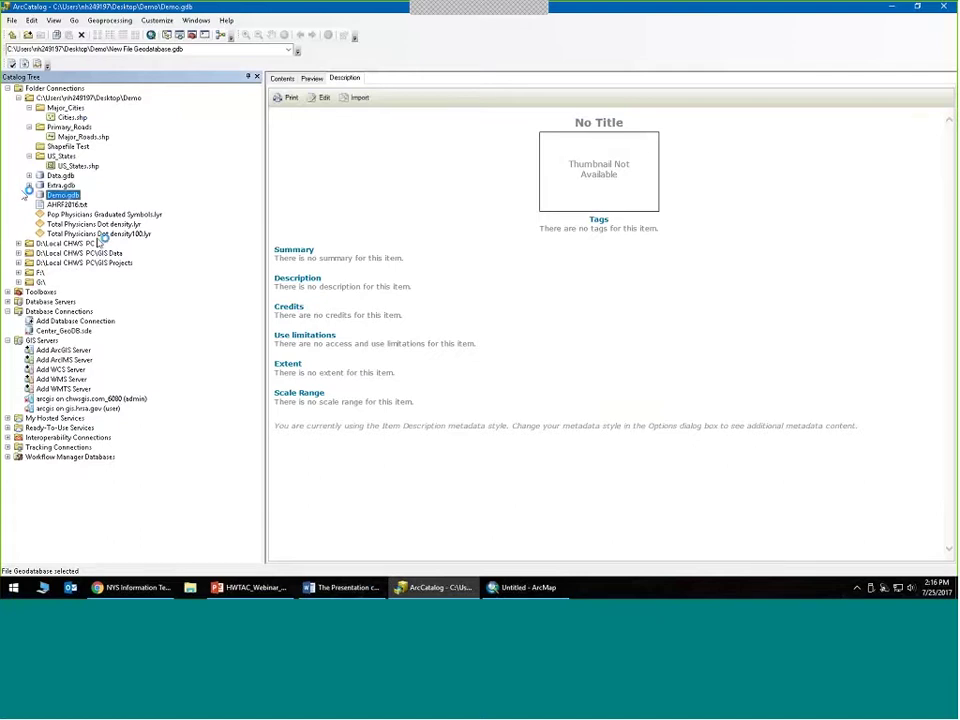
pyautogui.hotkey('alt', 'Tab')
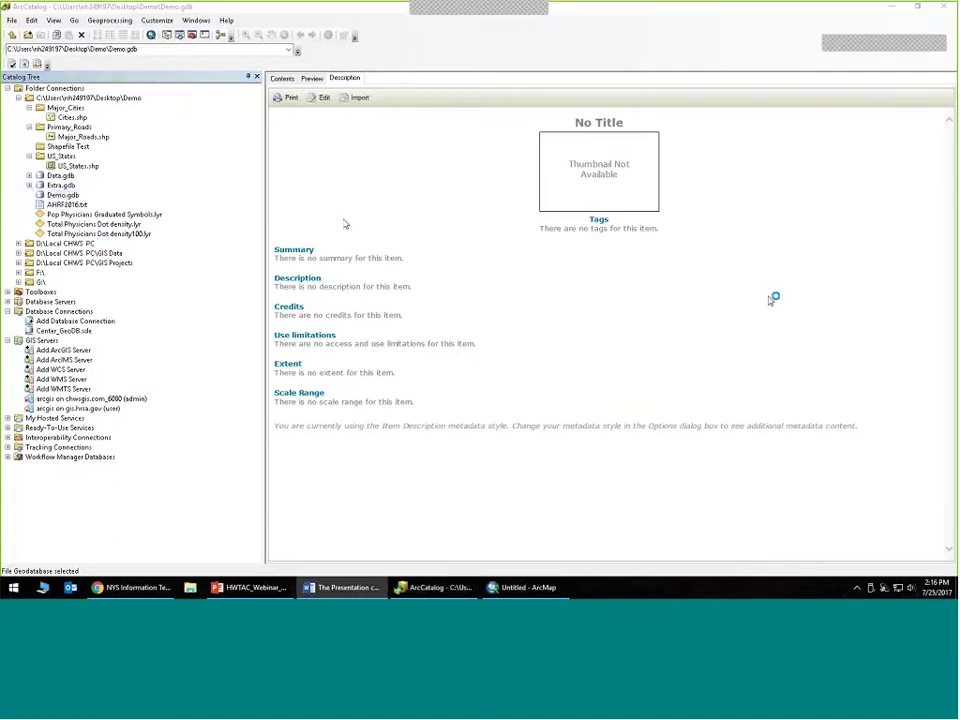
# - Open the import of multiple feature classes for the Demo.gdb geodatabase
pyautogui.click(139, 200)
pyautogui.rightClick(60, 196)
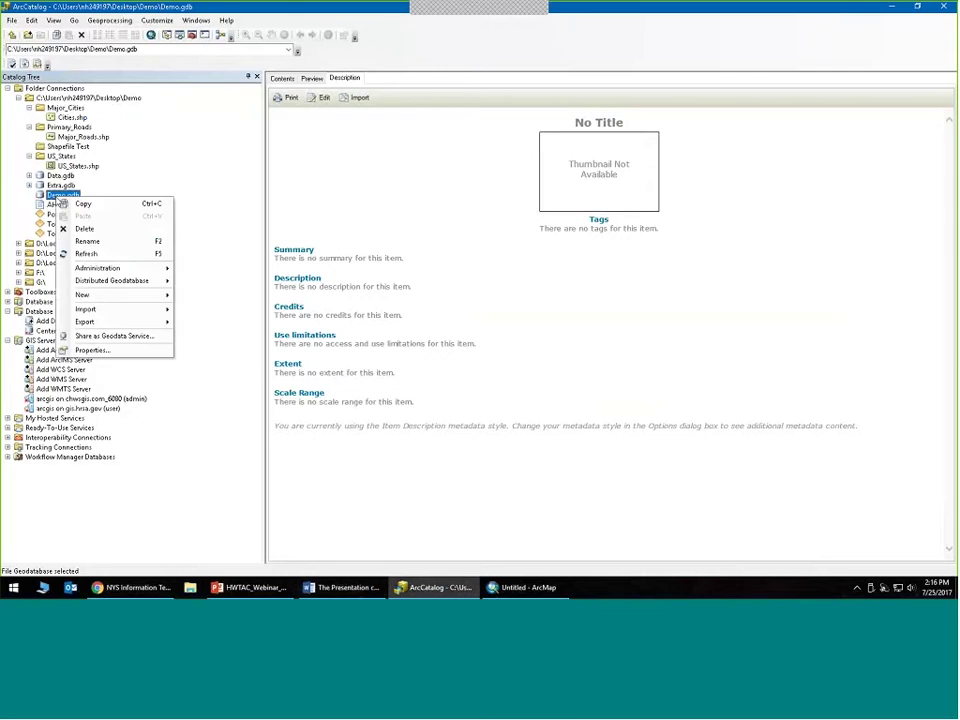
pyautogui.moveTo(133, 309)
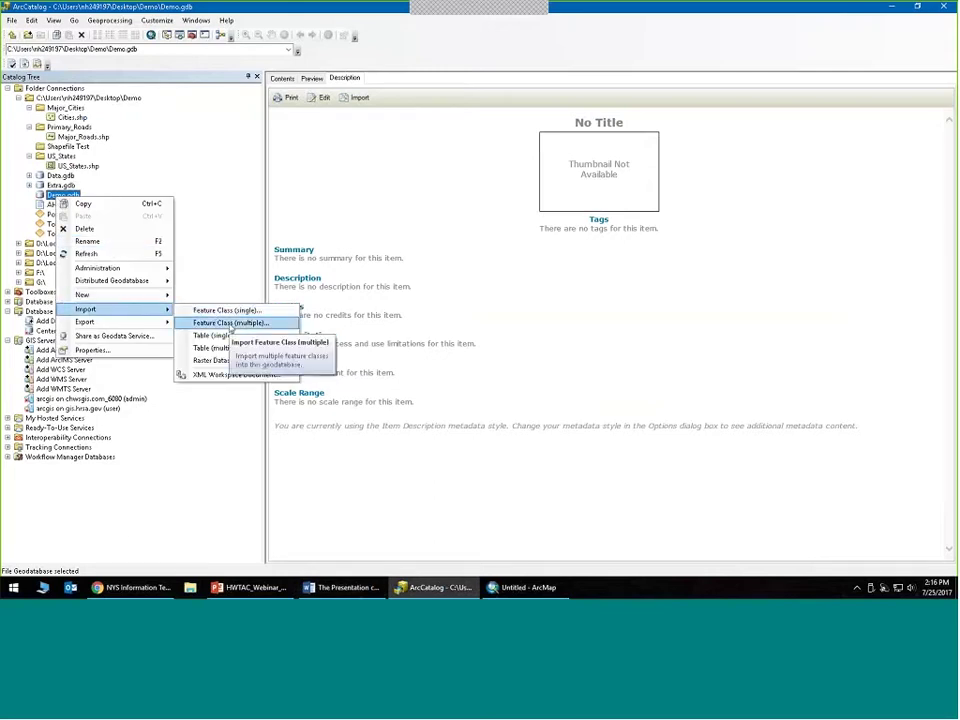
pyautogui.click(232, 324)
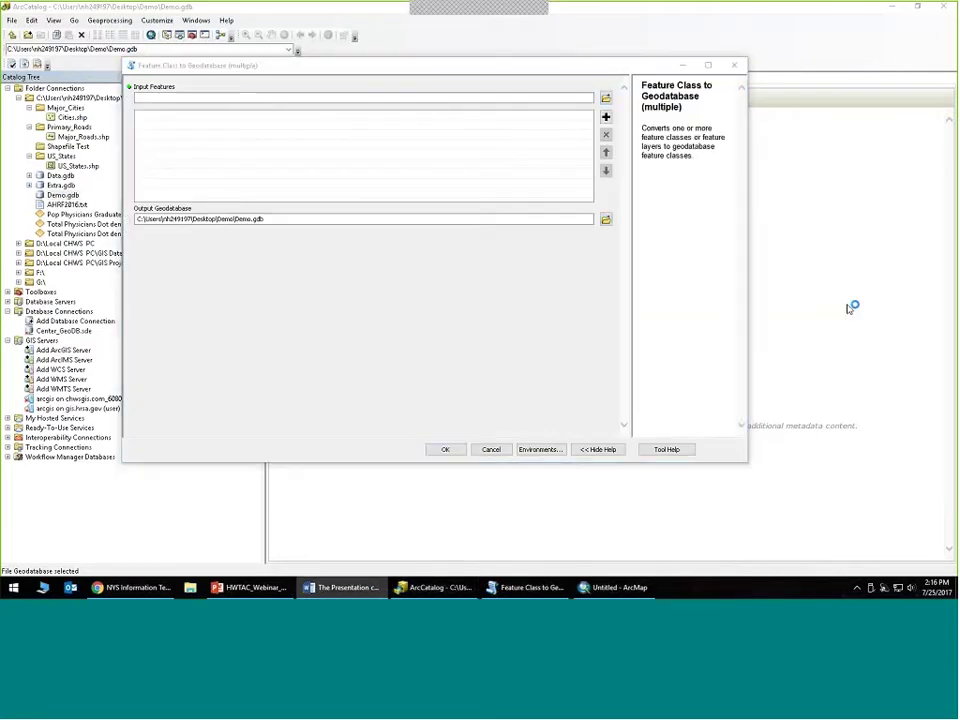
pyautogui.click(468, 69)
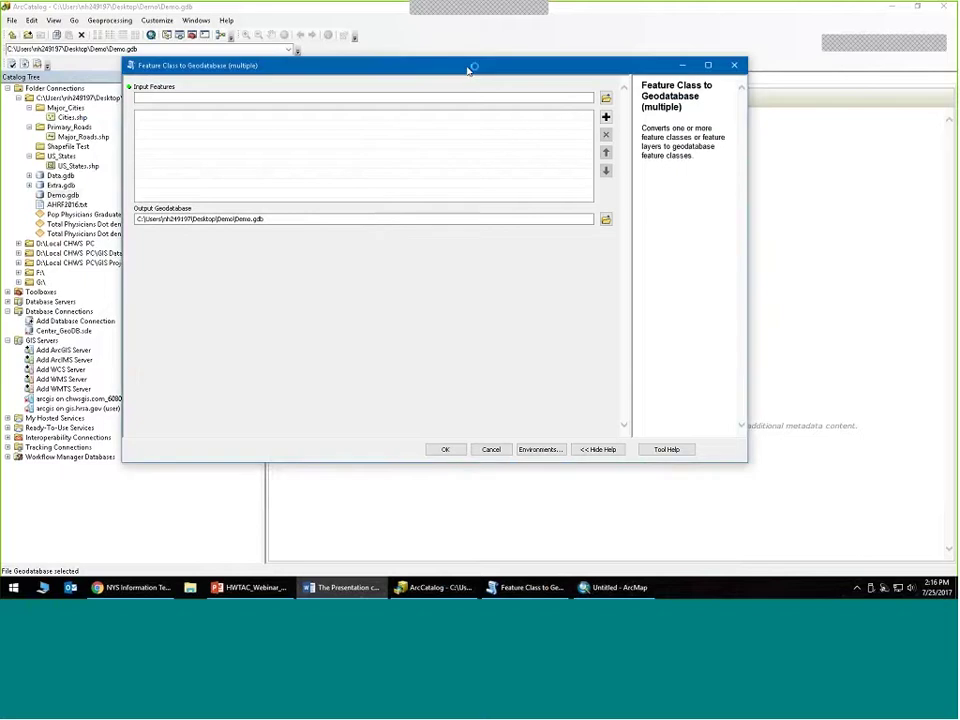
pyautogui.moveTo(468, 69); pyautogui.dragTo(487, 90)
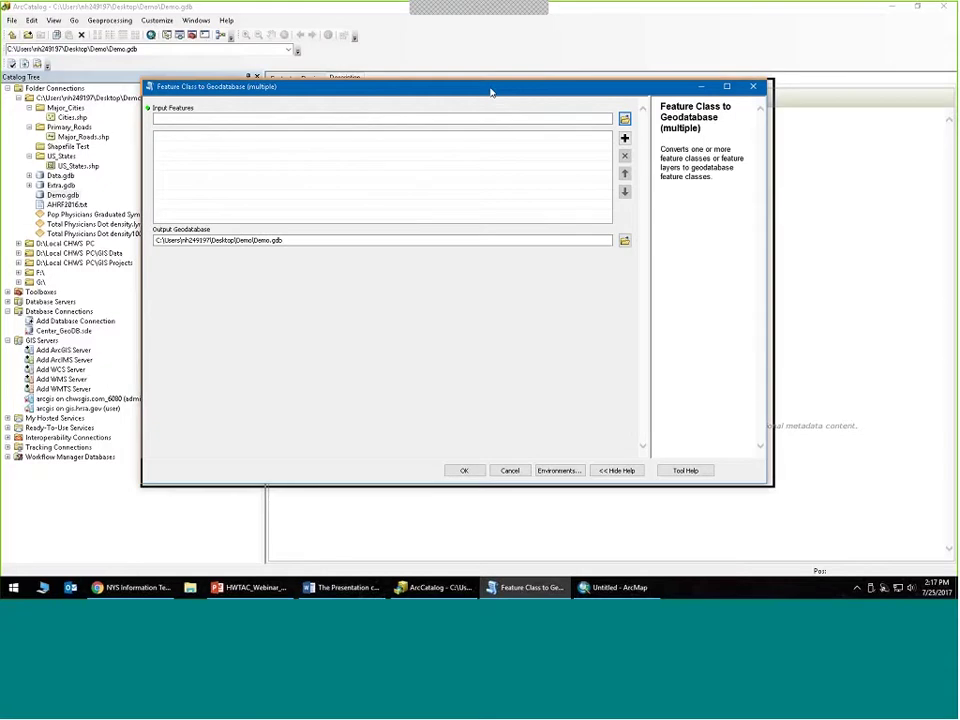
pyautogui.moveTo(490, 92); pyautogui.dragTo(478, 99)
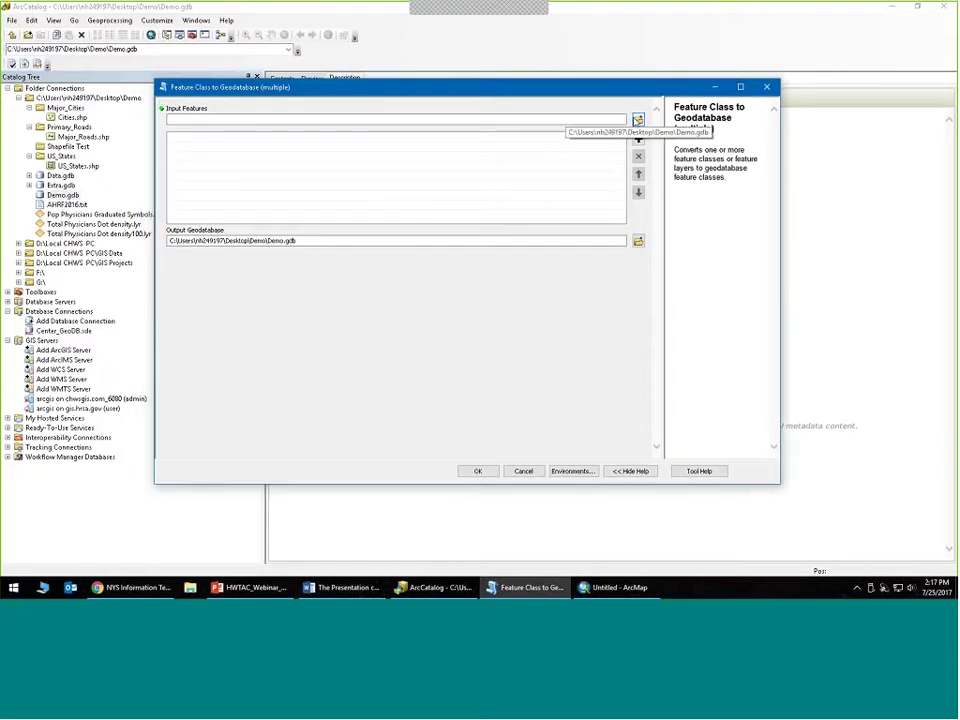
# - Add US_States.shp from the US_States folder and Major_Roads.shp from the Primary_Roads folder as input features
pyautogui.click(637, 120)
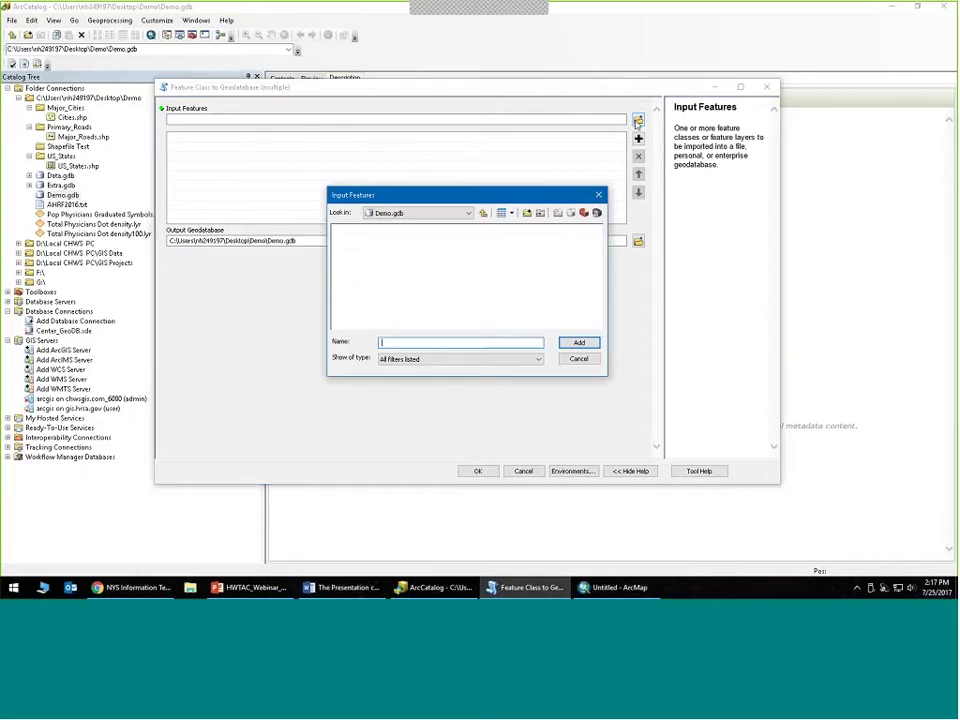
pyautogui.moveTo(454, 195); pyautogui.dragTo(446, 194)
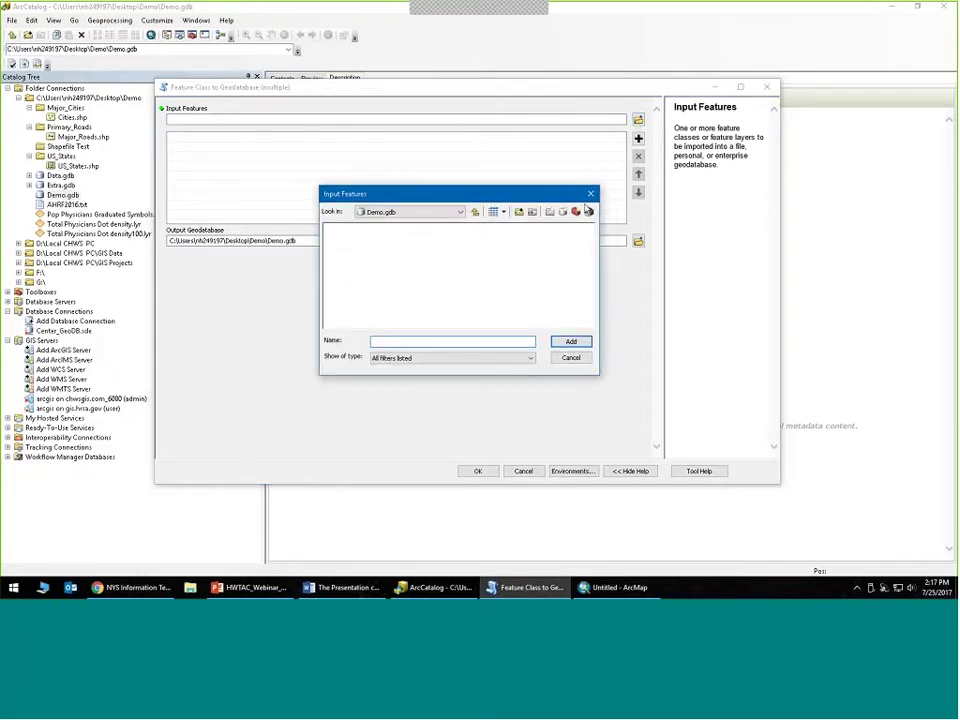
pyautogui.click(475, 212)
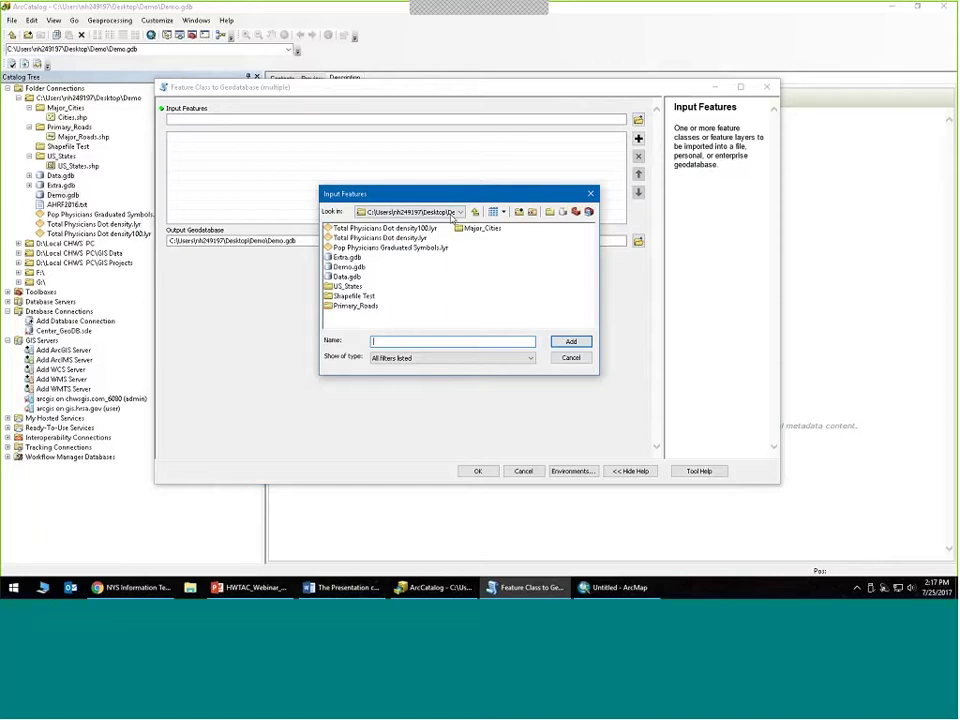
pyautogui.doubleClick(347, 286)
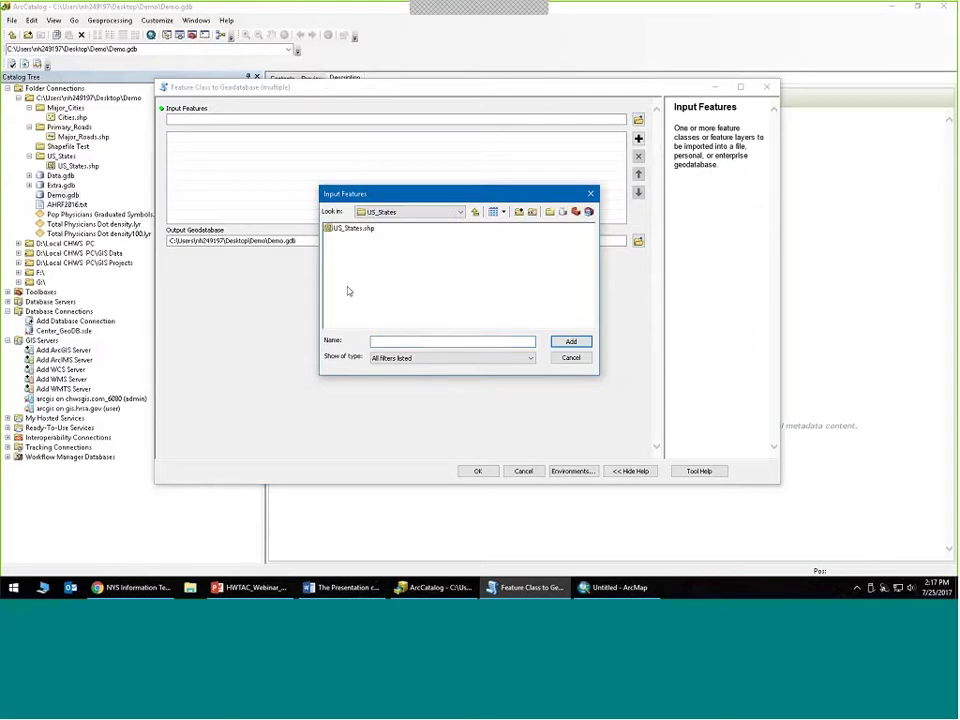
pyautogui.click(357, 231)
pyautogui.press('Return')
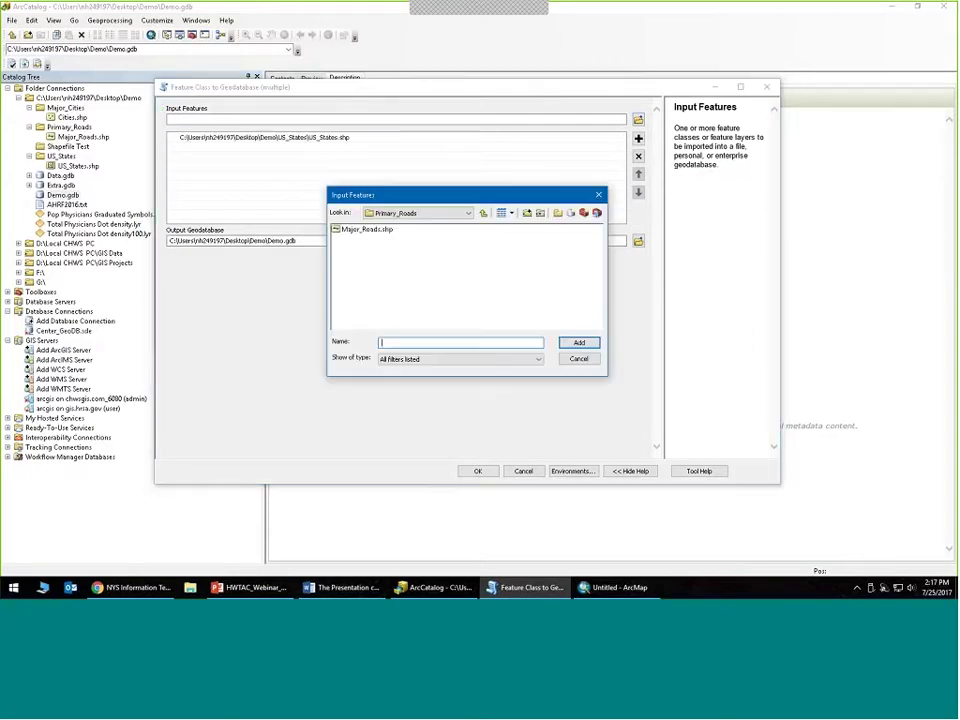
pyautogui.click(367, 229)
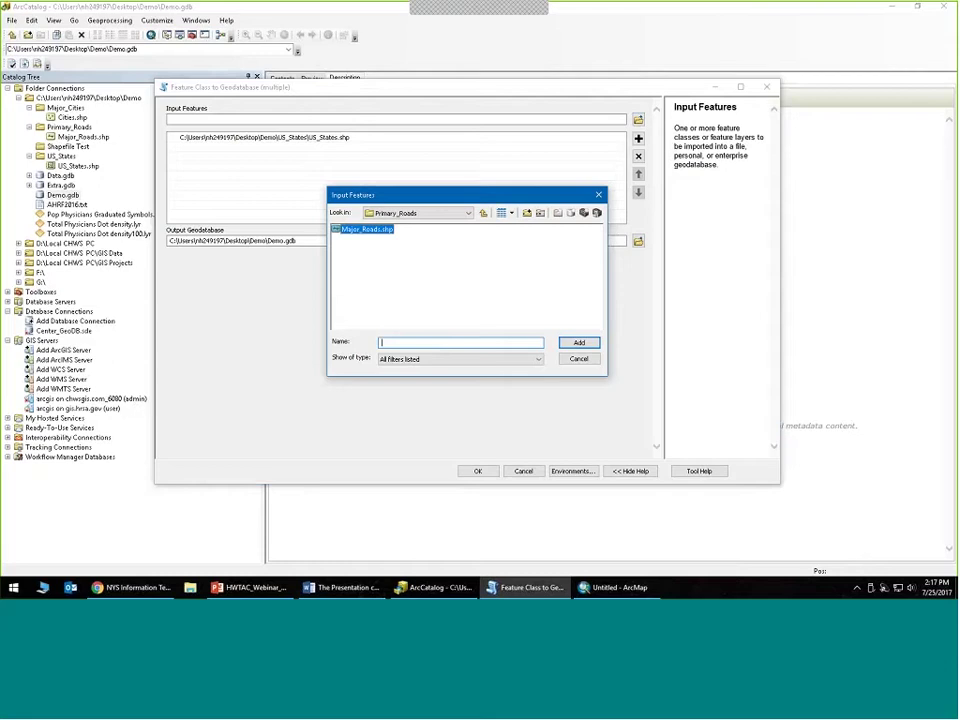
pyautogui.click(579, 342)
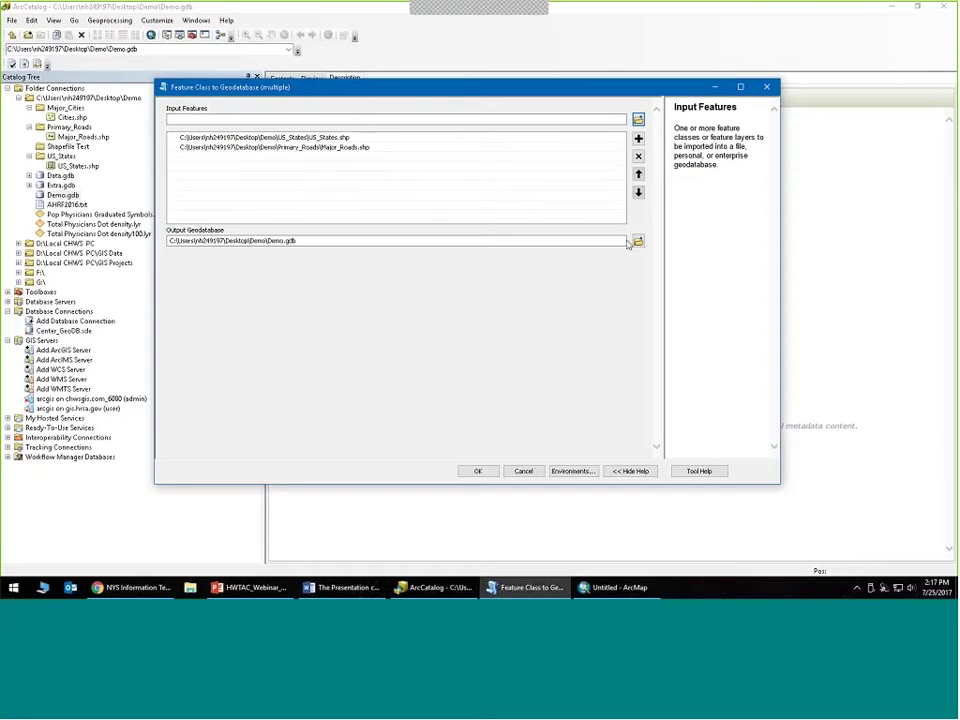
# - Add Cities.shp from the Major_Cities folder to the input features
pyautogui.click(638, 121)
pyautogui.click(483, 213)
pyautogui.doubleClick(482, 228)
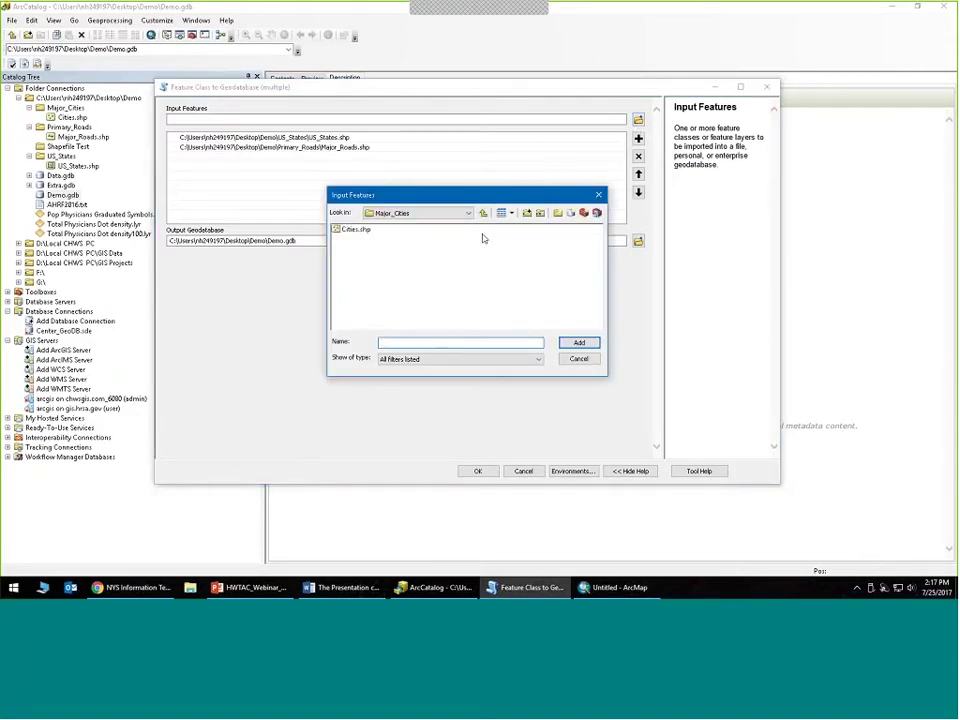
pyautogui.click(355, 229)
pyautogui.click(580, 343)
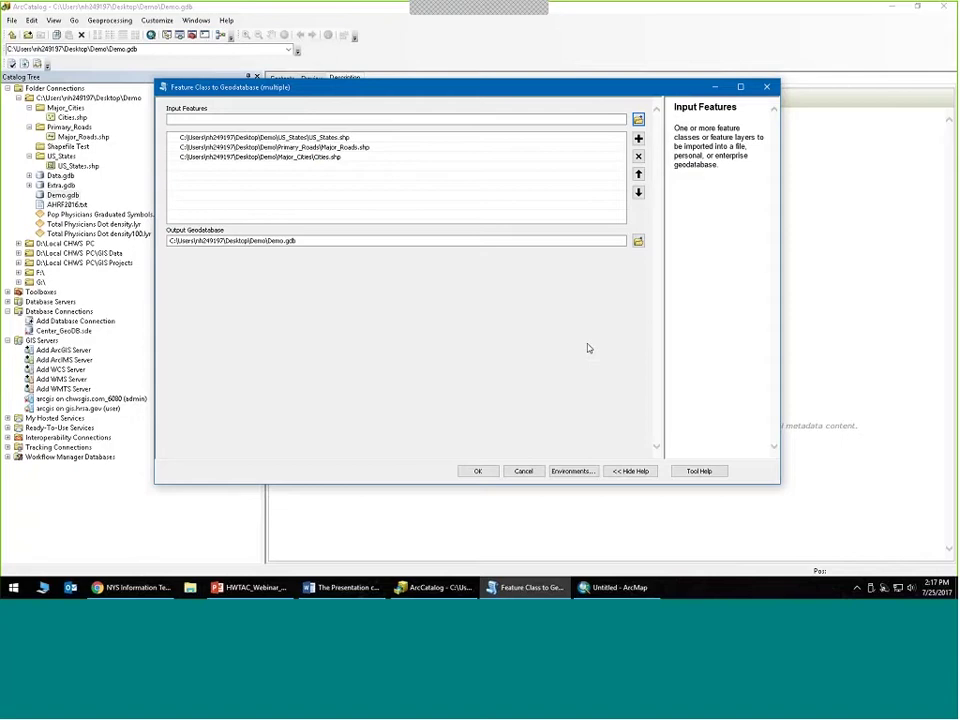
# - Run the feature class import into Demo.gdb and expand the geodatabase to show its contents
pyautogui.click(484, 469)
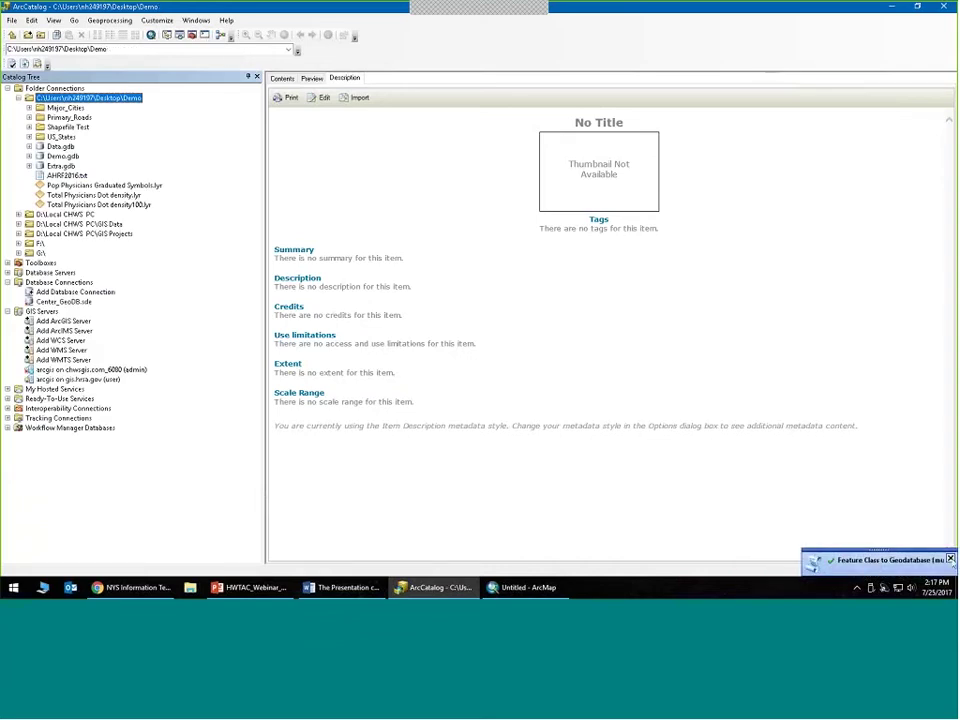
pyautogui.click(950, 559)
pyautogui.click(29, 156)
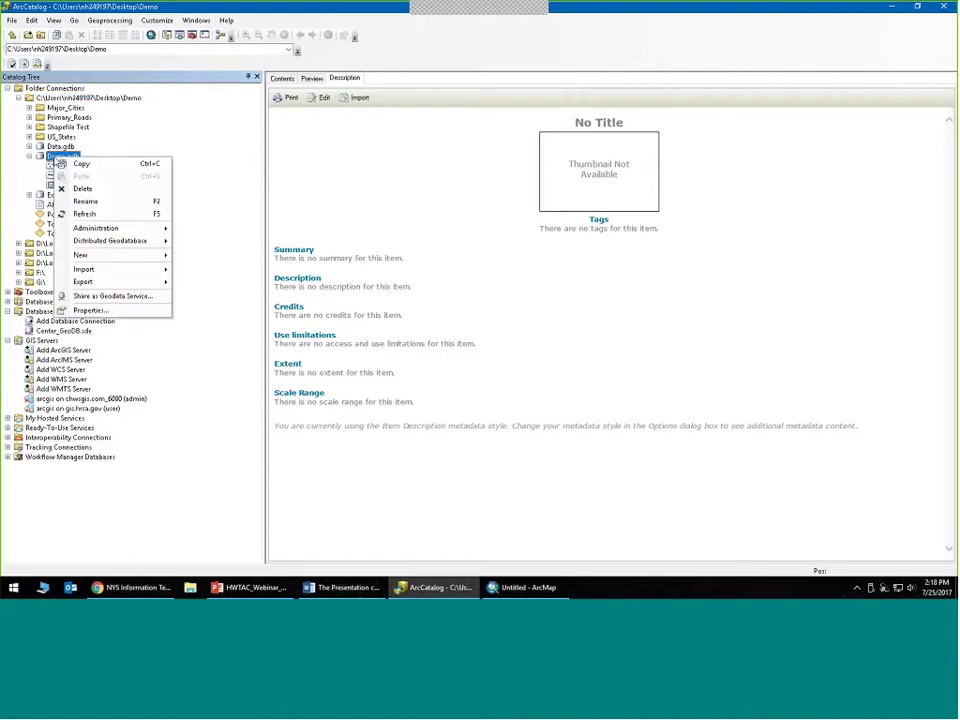
# - Import AHRF2016.txt into the Demo.gdb geodatabase as a single table named Demo_Data
pyautogui.moveTo(176, 276)
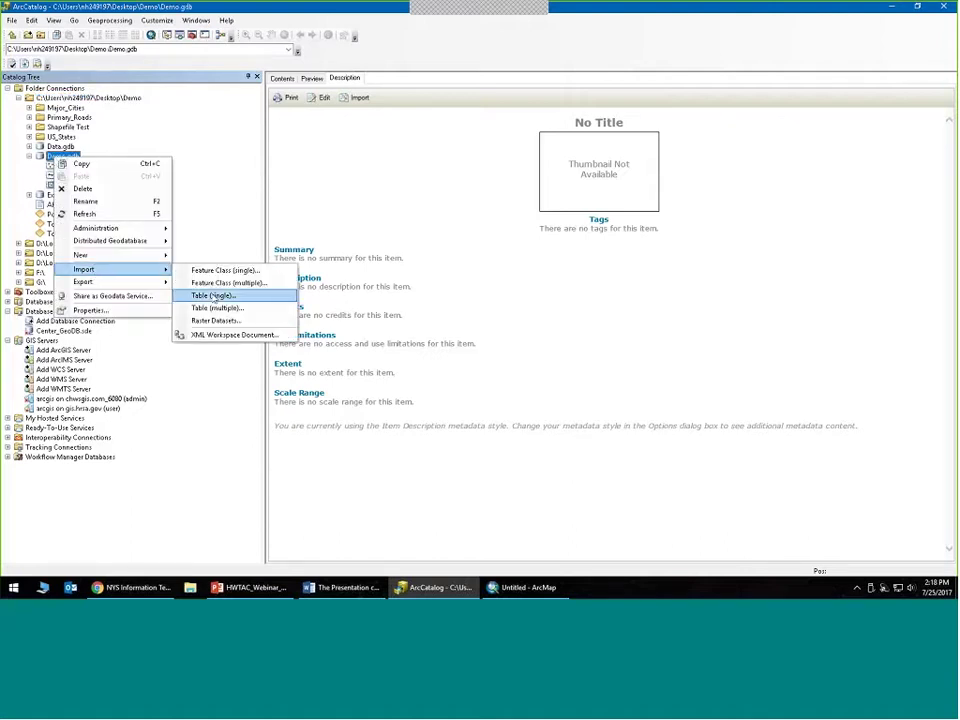
pyautogui.click(213, 296)
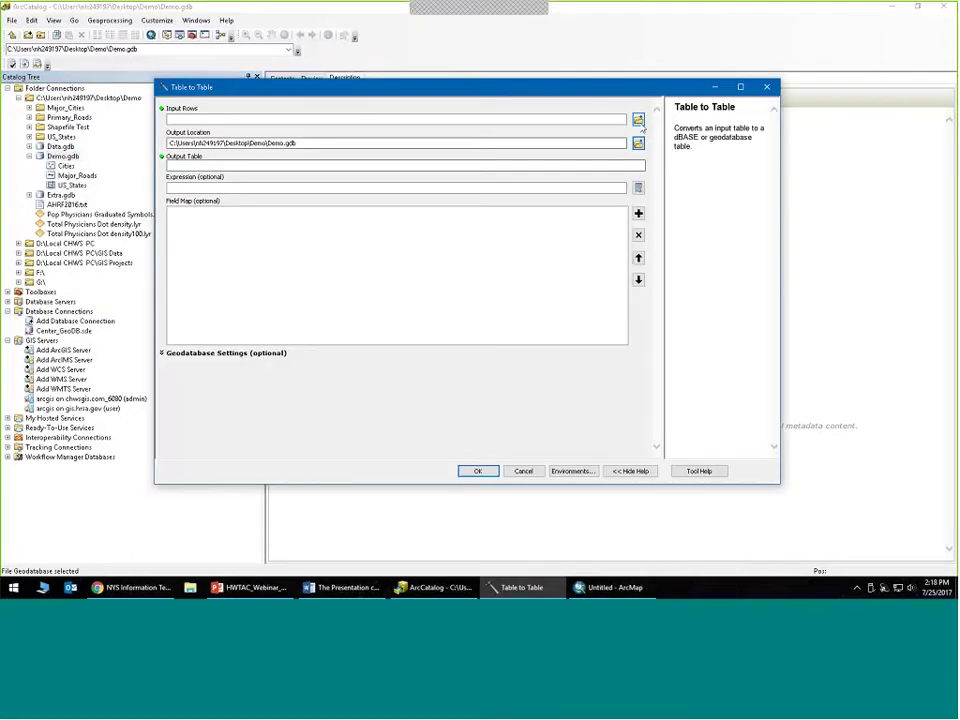
pyautogui.click(638, 120)
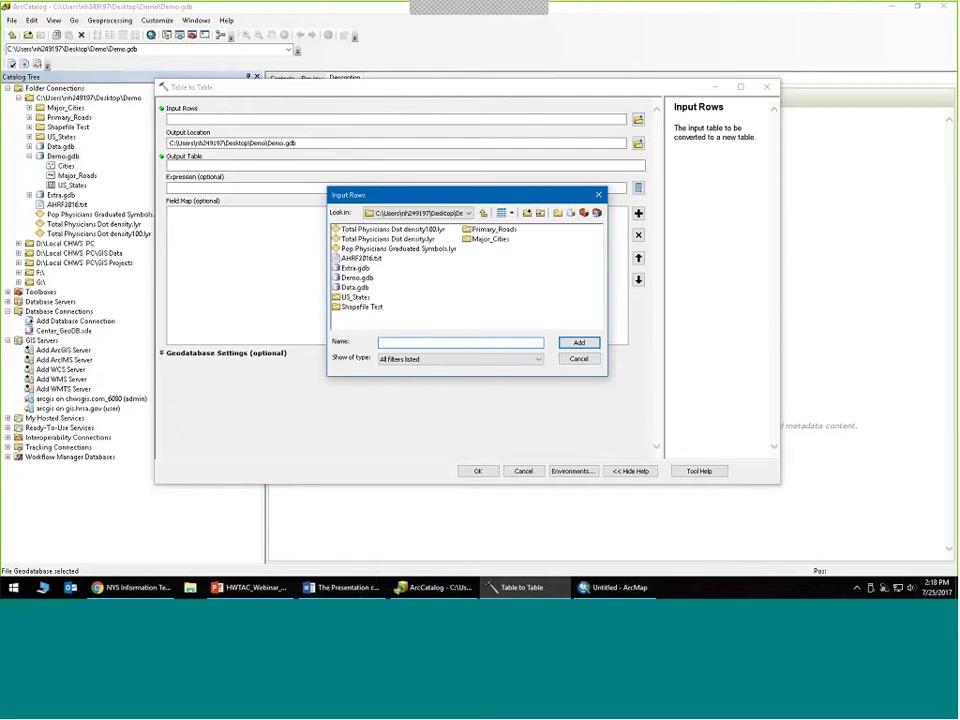
pyautogui.click(360, 258)
pyautogui.click(578, 342)
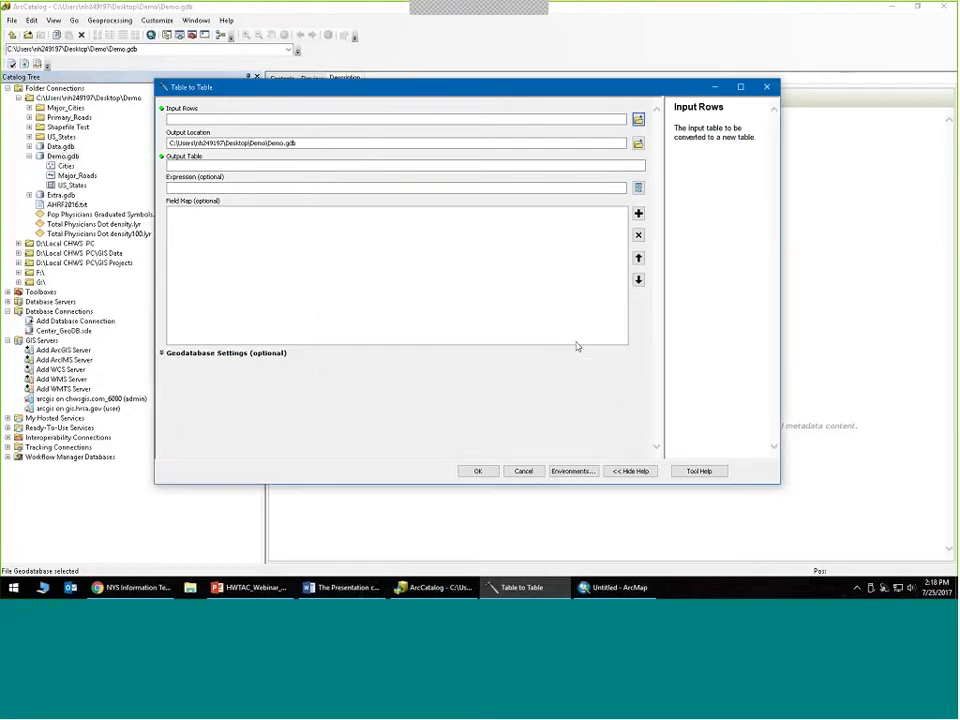
pyautogui.click(219, 166)
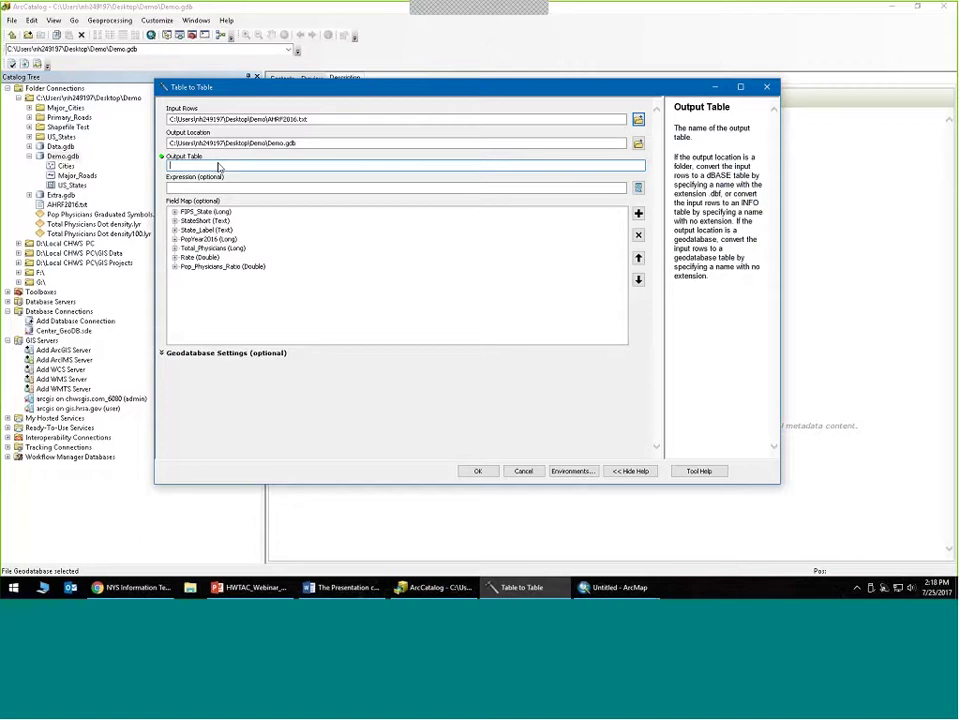
pyautogui.write('Demo_Data')
pyautogui.click(478, 471)
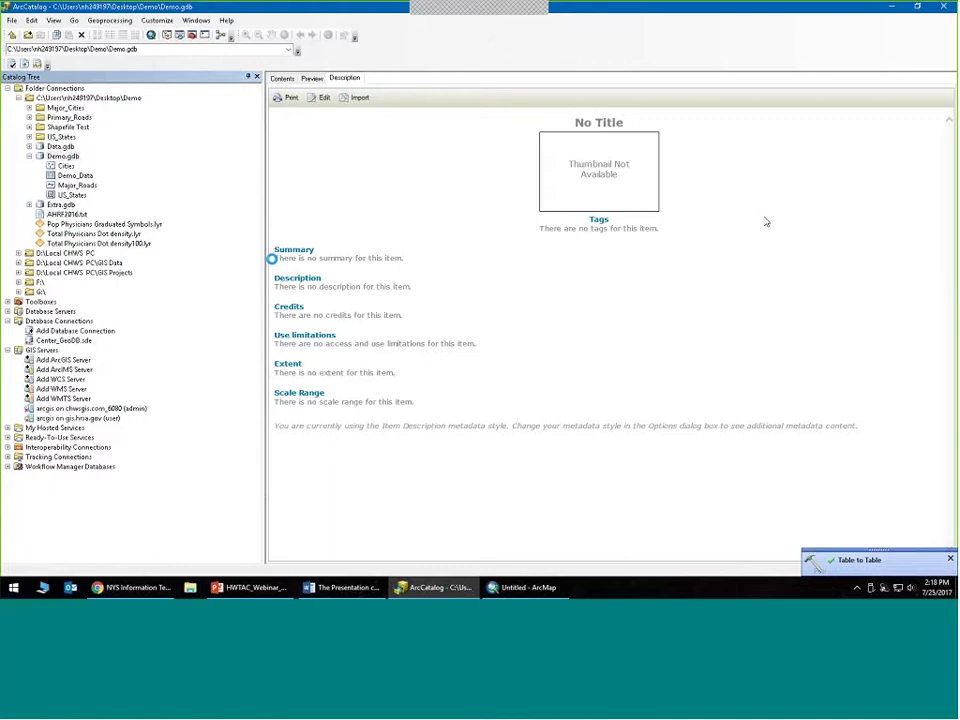
pyautogui.hotkey('alt', 'Tab')
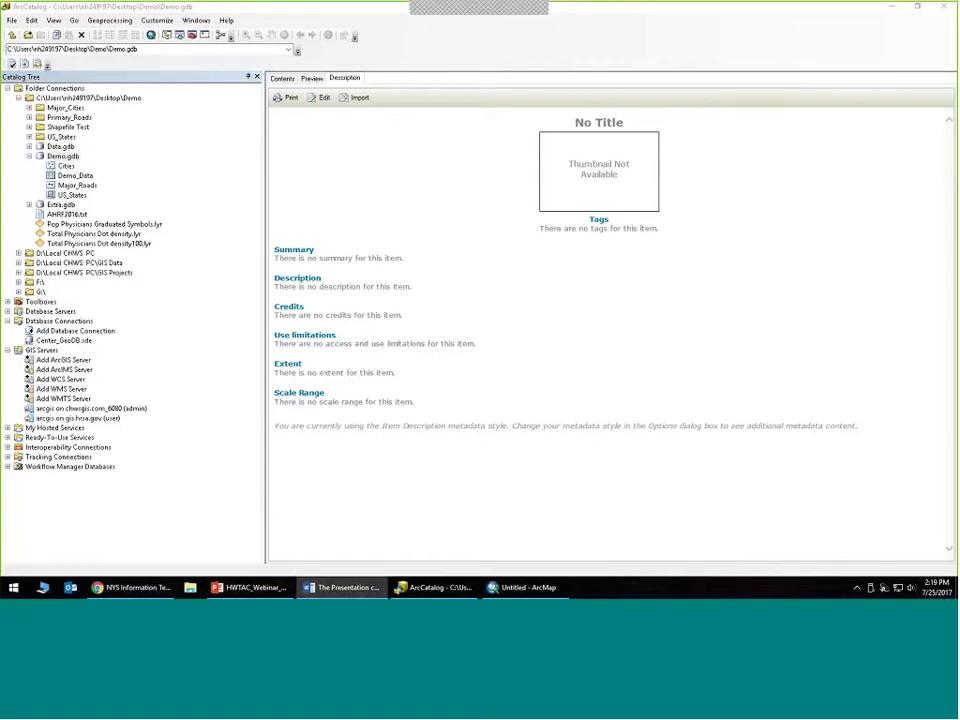
pyautogui.rightClick(52, 157)
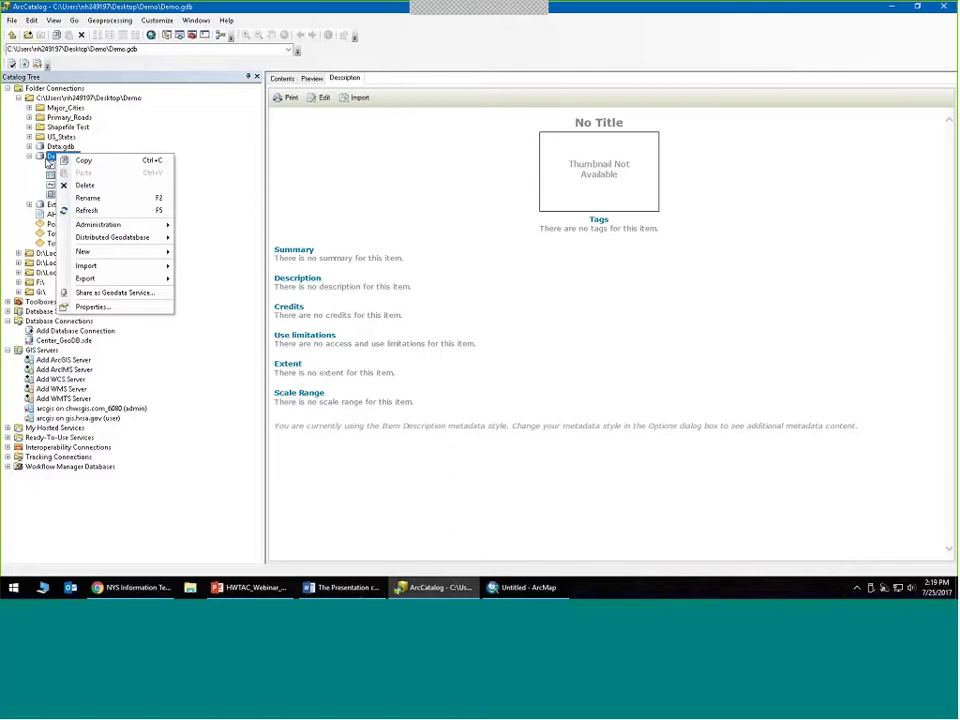
pyautogui.rightClick(132, 6)
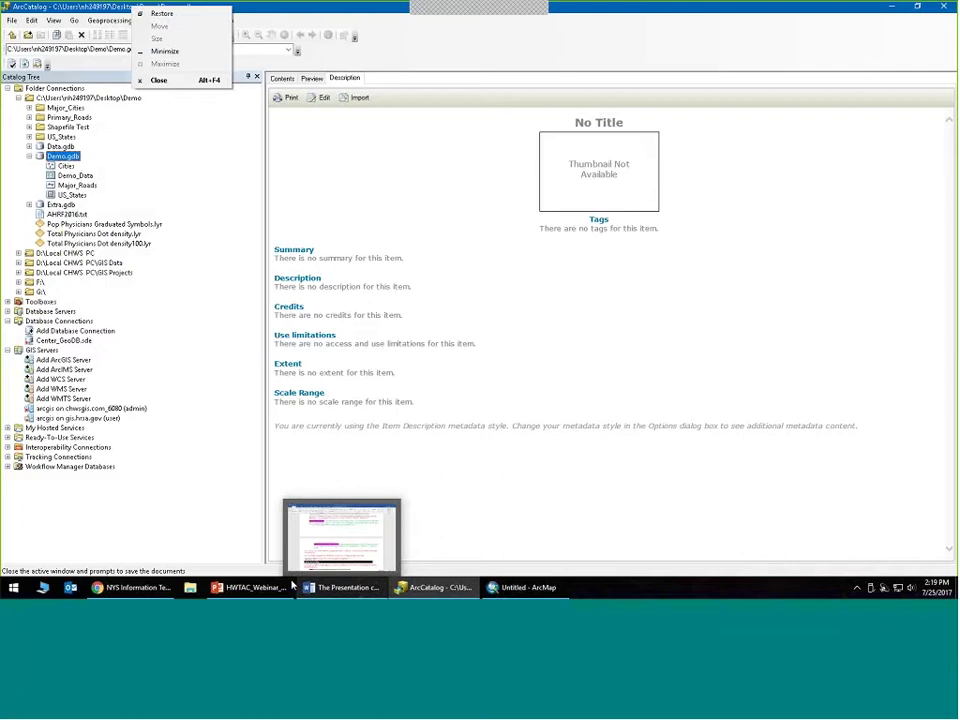
# - Examine the component files of the Cities shapefile in File Explorer, in the Major_Cities folder under Desktop\Demo, and put the window away
pyautogui.rightClick(192, 589)
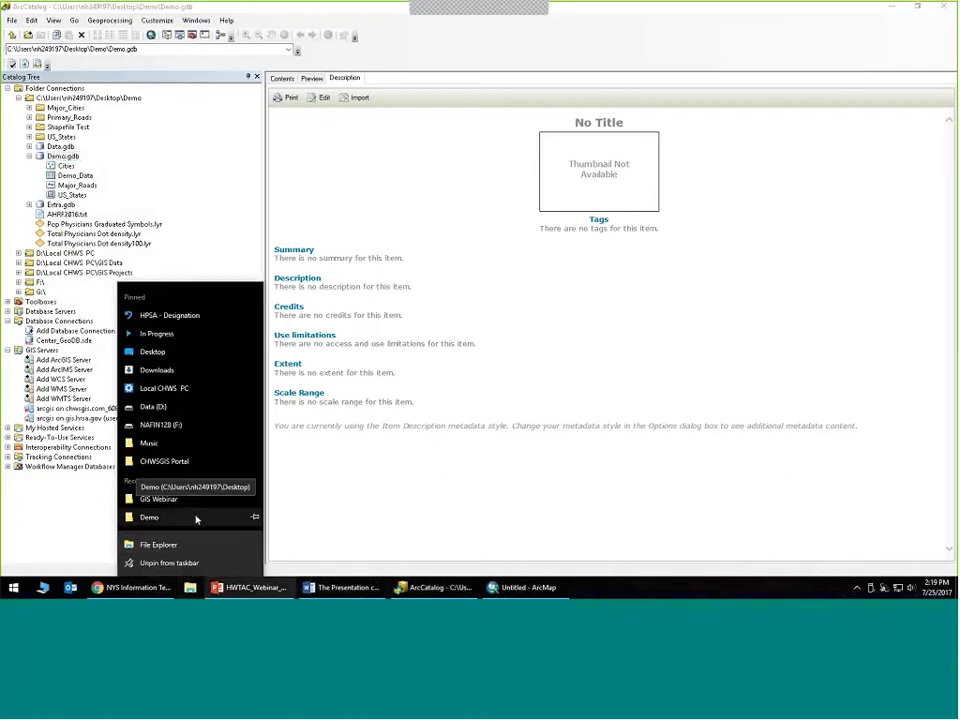
pyautogui.click(155, 351)
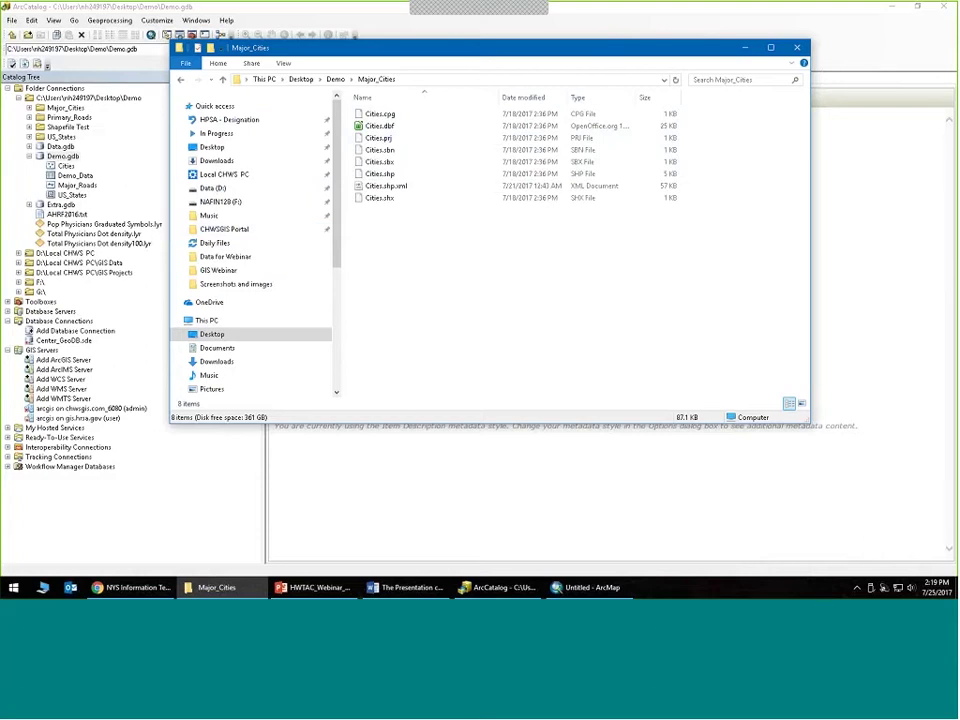
pyautogui.click(744, 47)
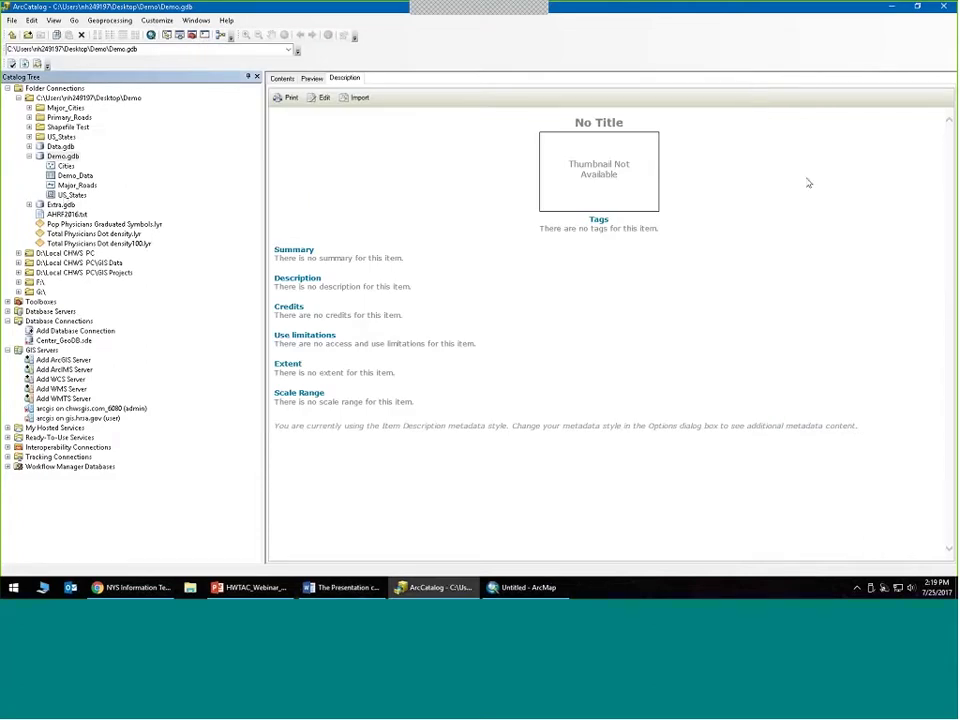
# - Switch from ArcCatalog to the untitled map document in ArcMap
pyautogui.hotkey('alt', 'Tab')
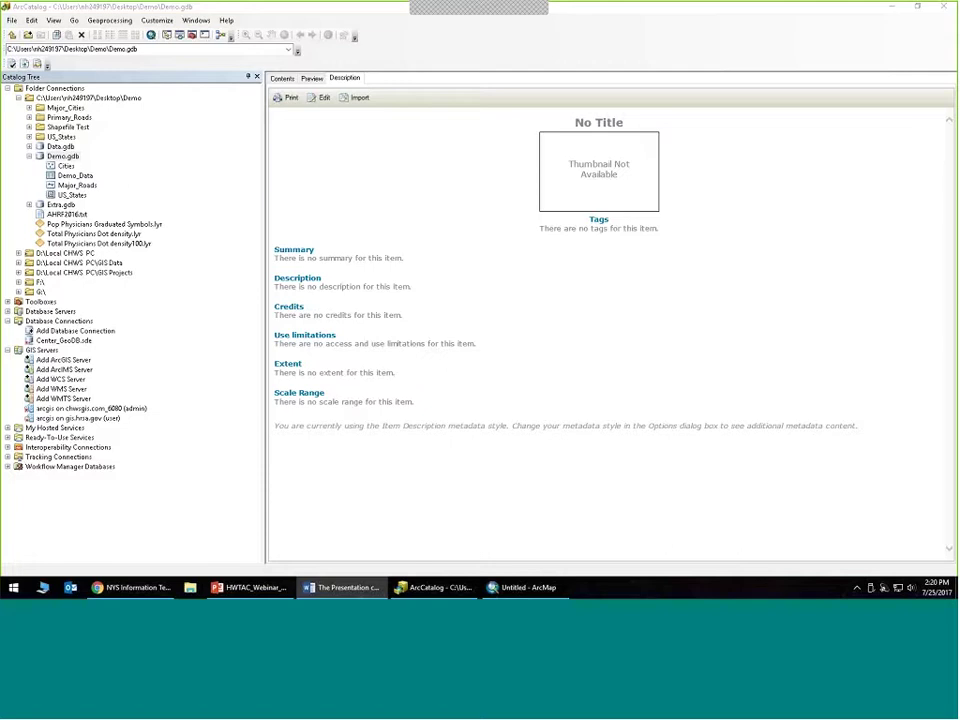
pyautogui.click(66, 157)
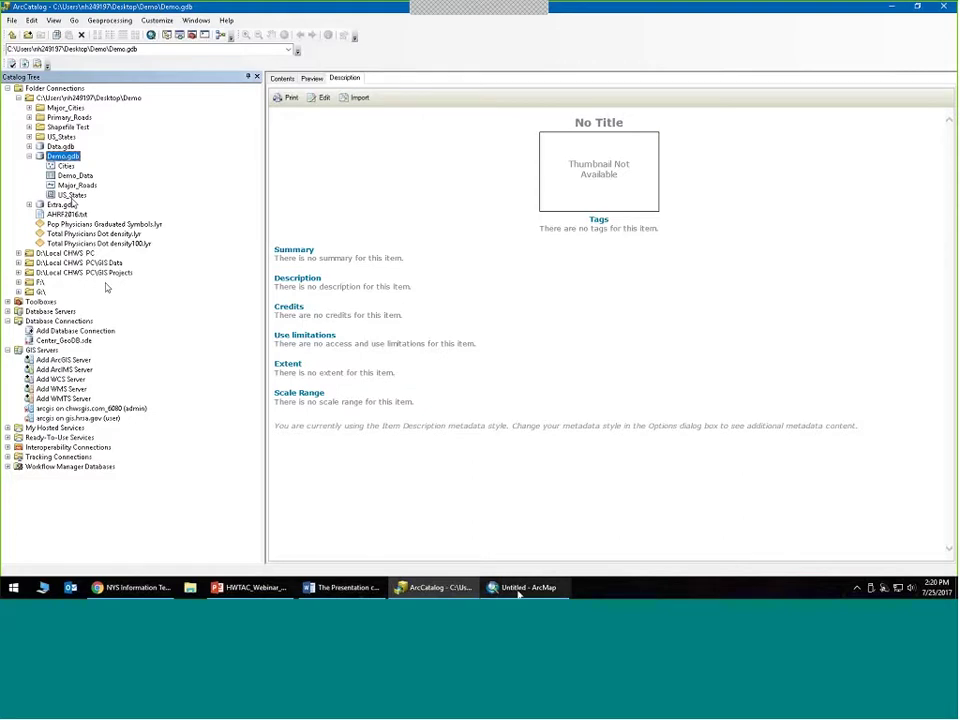
pyautogui.click(518, 589)
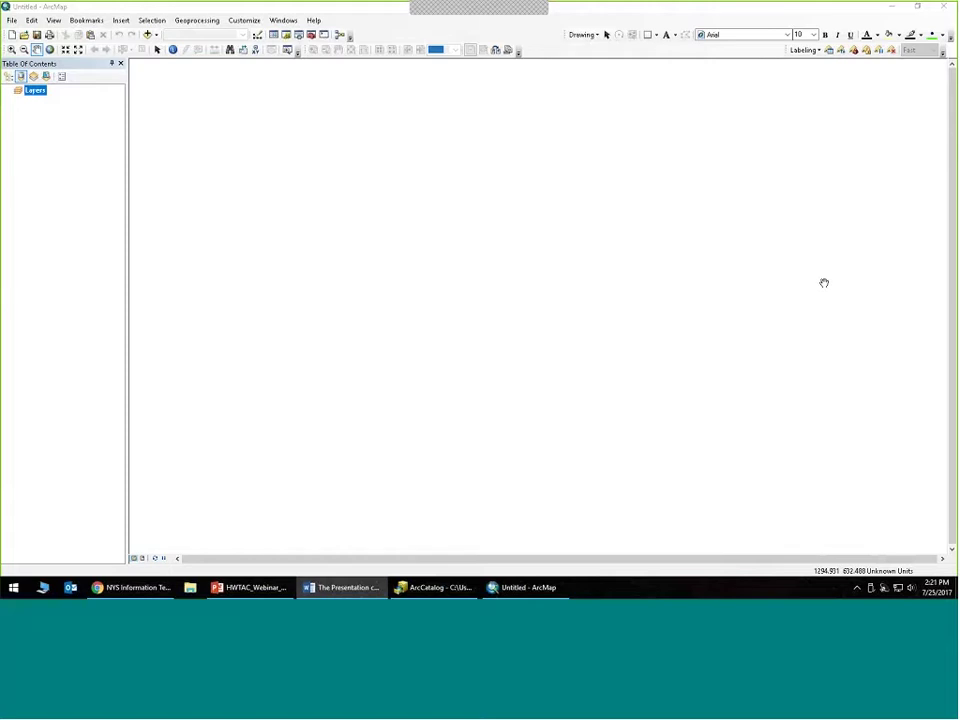
pyautogui.click(310, 11)
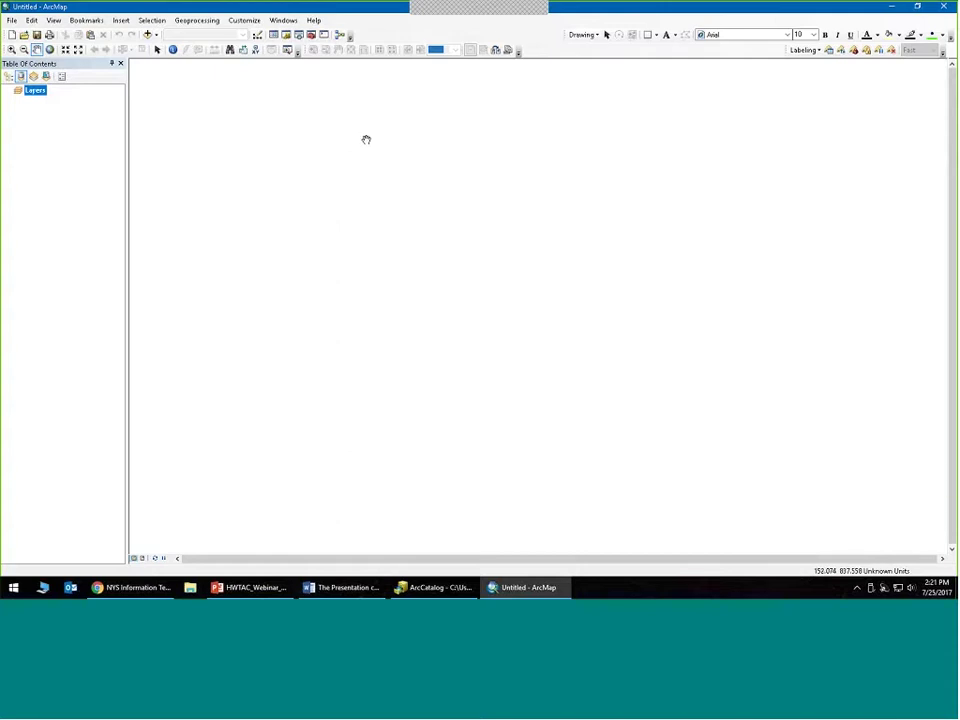
# - Compare Layout View with Data View by switching the map between them, ending in Data View
pyautogui.click(54, 20)
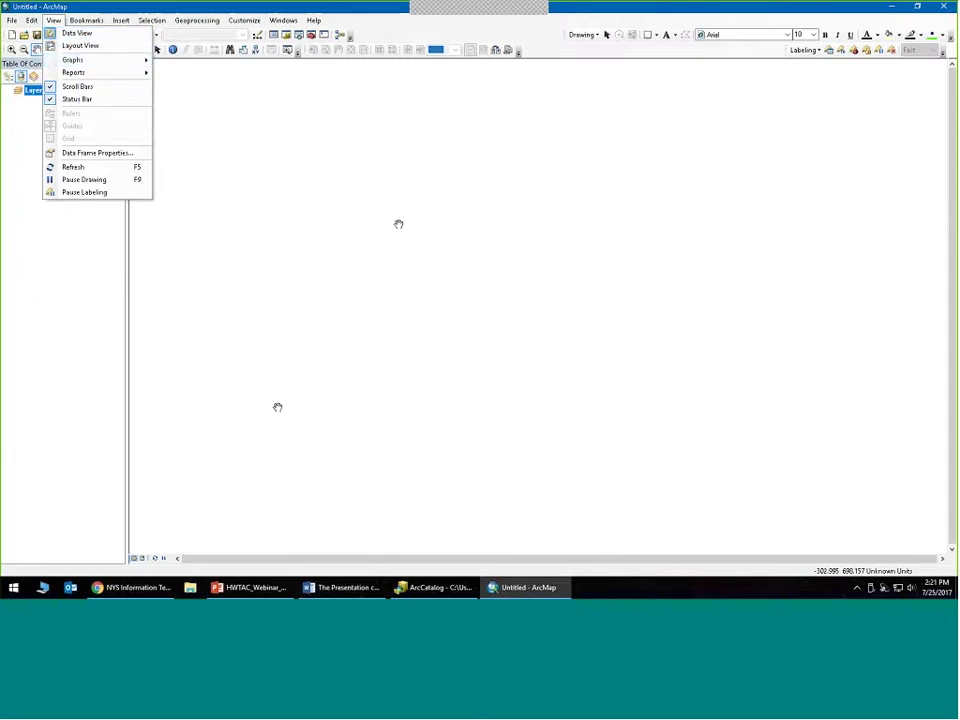
pyautogui.click(142, 560)
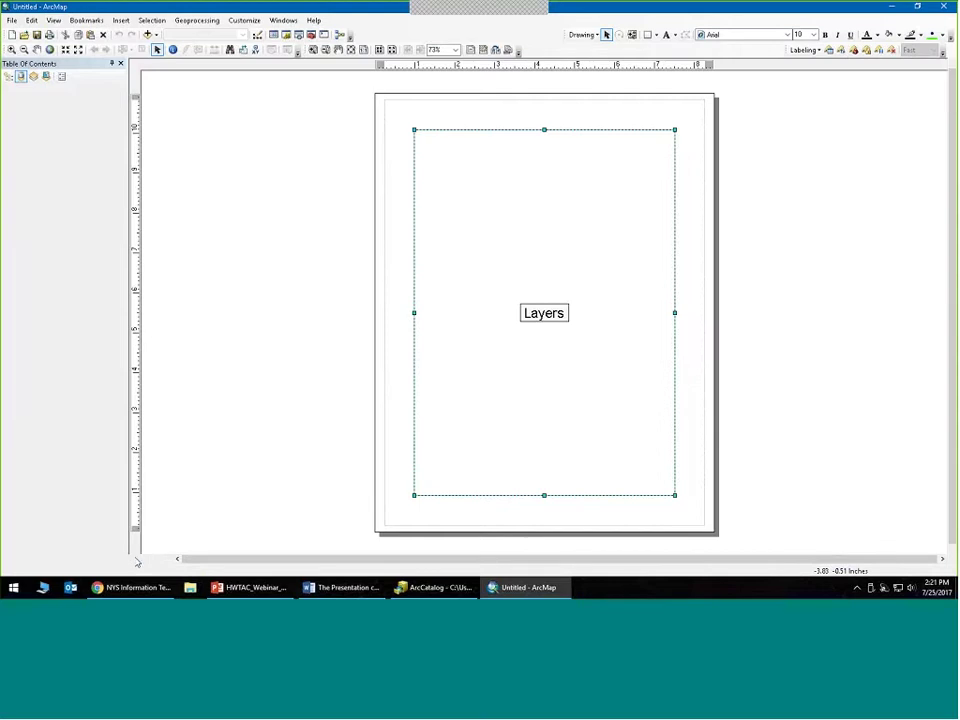
pyautogui.click(133, 557)
pyautogui.click(143, 557)
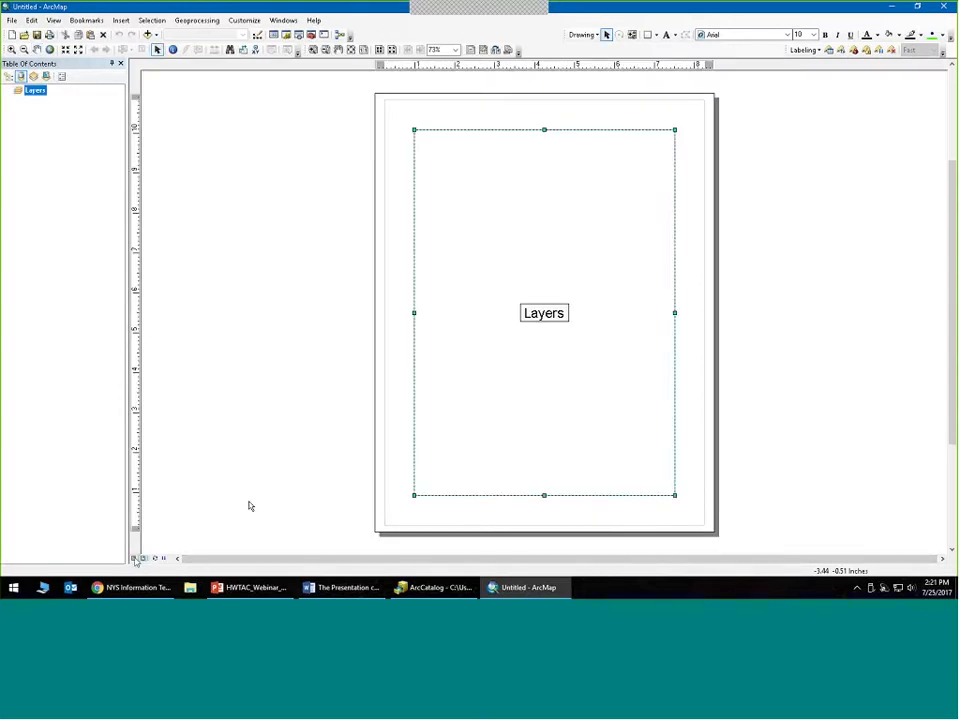
pyautogui.click(133, 557)
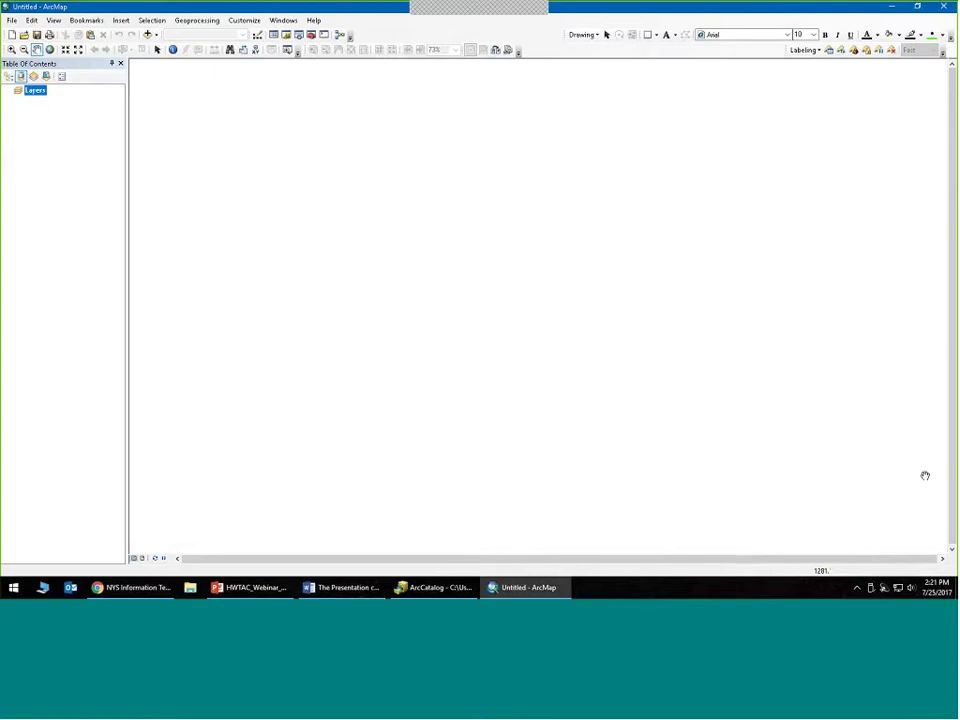
# - Show the Editor toolbar and dock it next to the Labeling toolbar
pyautogui.hotkey('alt', 'Tab')
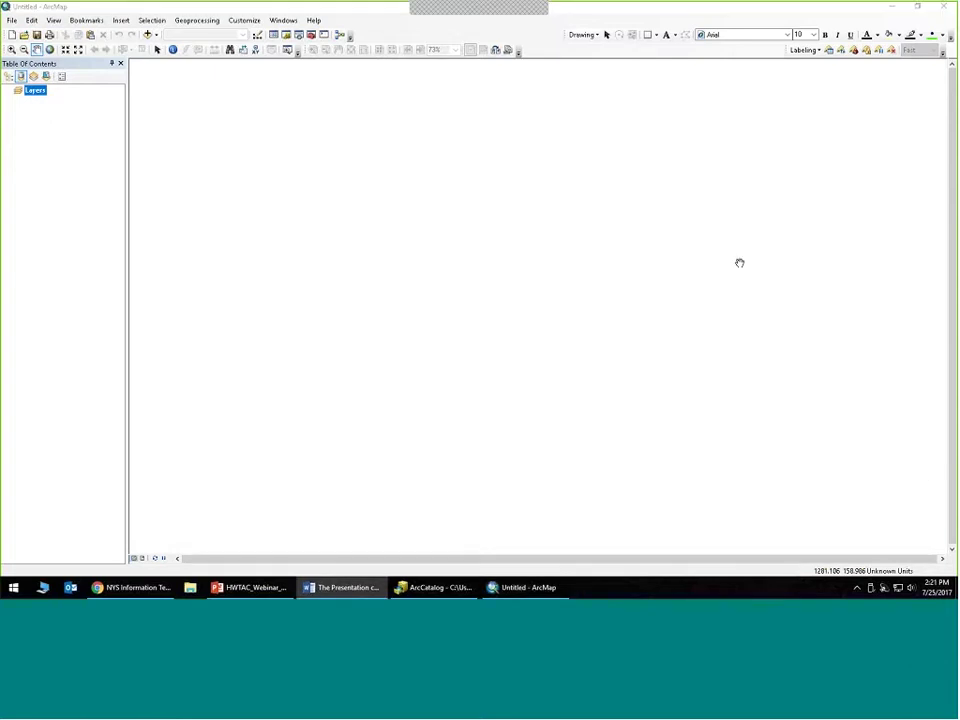
pyautogui.click(145, 11)
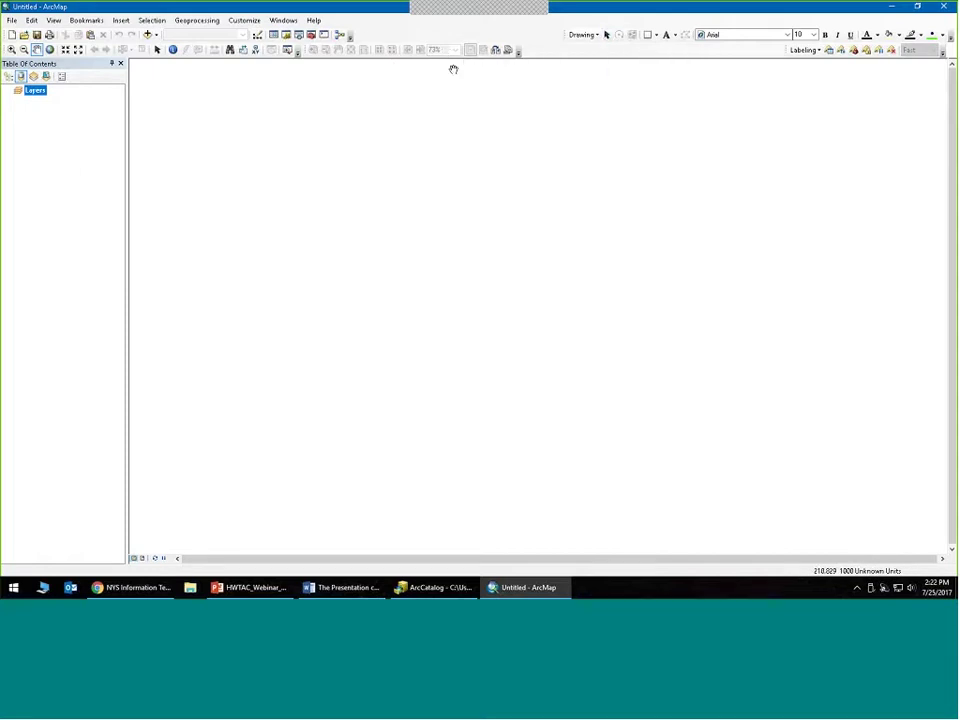
pyautogui.click(258, 22)
pyautogui.moveTo(258, 35)
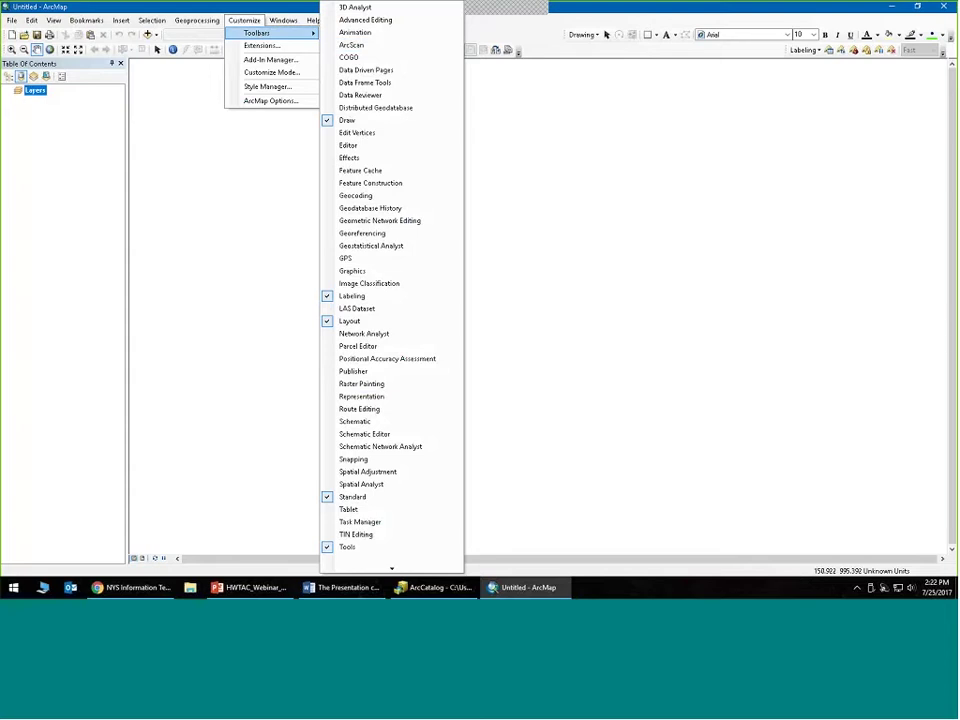
pyautogui.click(368, 147)
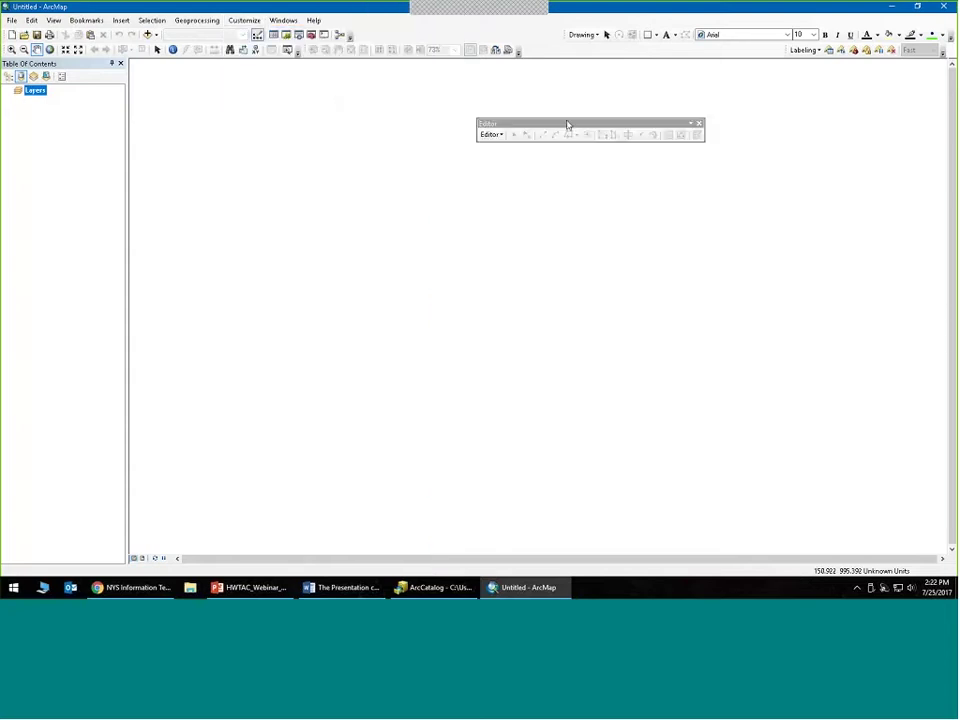
pyautogui.moveTo(565, 127); pyautogui.dragTo(635, 48)
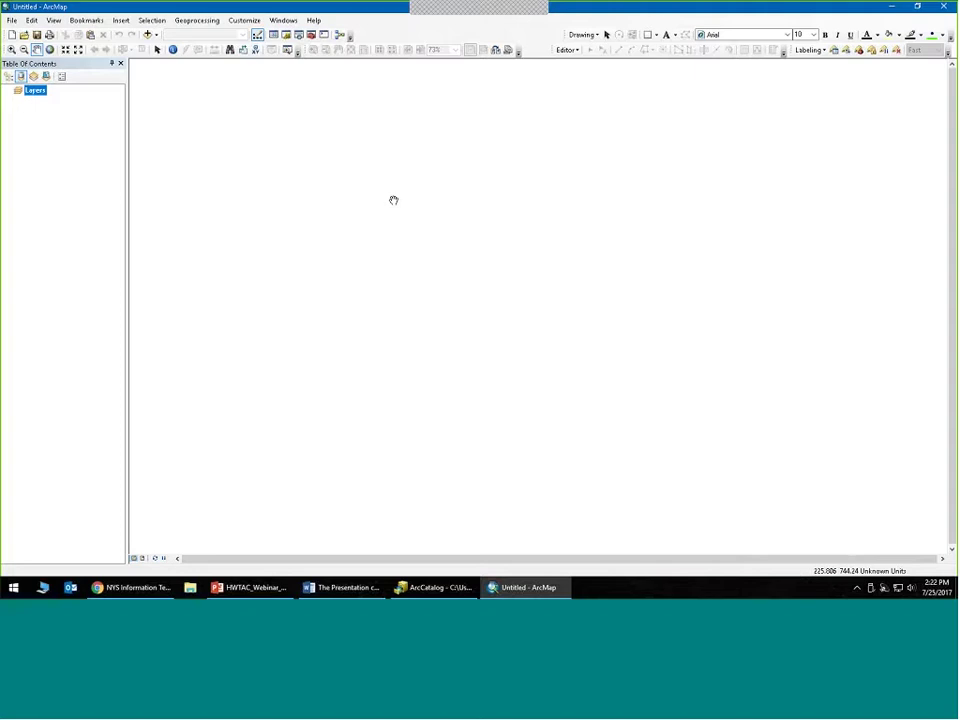
# - Open the Catalog window inside ArcMap
pyautogui.hotkey('alt', 'Tab')
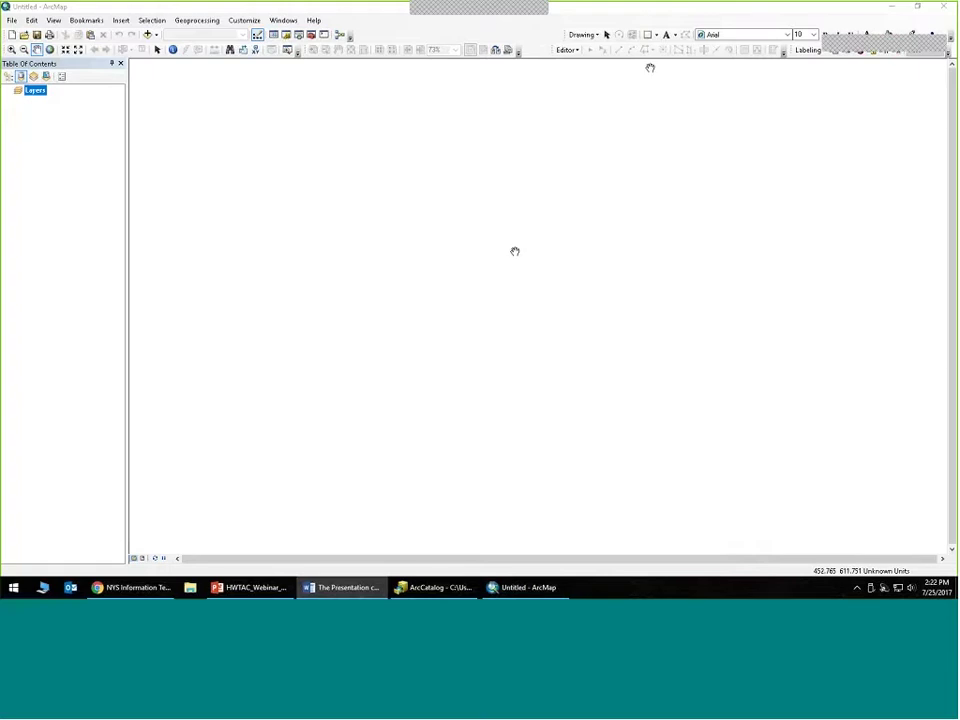
pyautogui.click(287, 25)
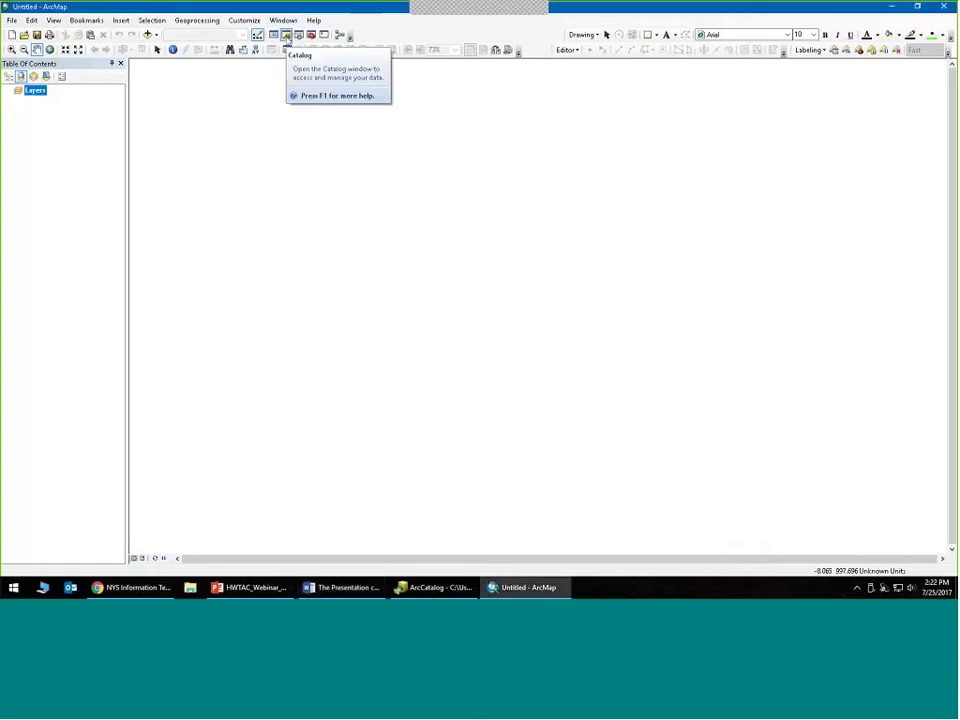
pyautogui.click(287, 36)
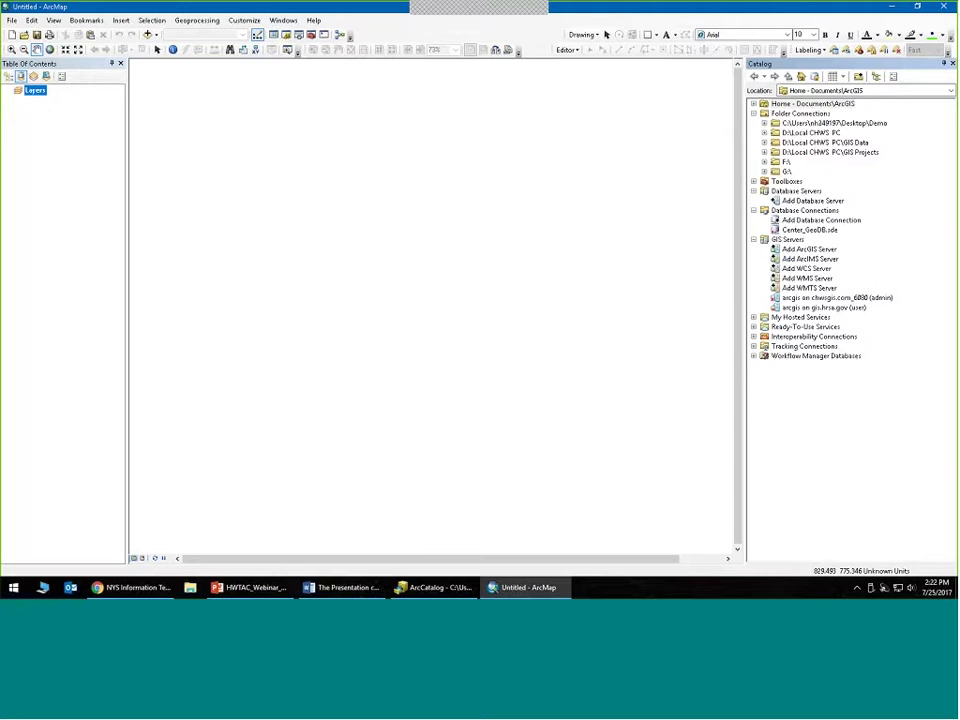
pyautogui.hotkey('alt', 'Tab')
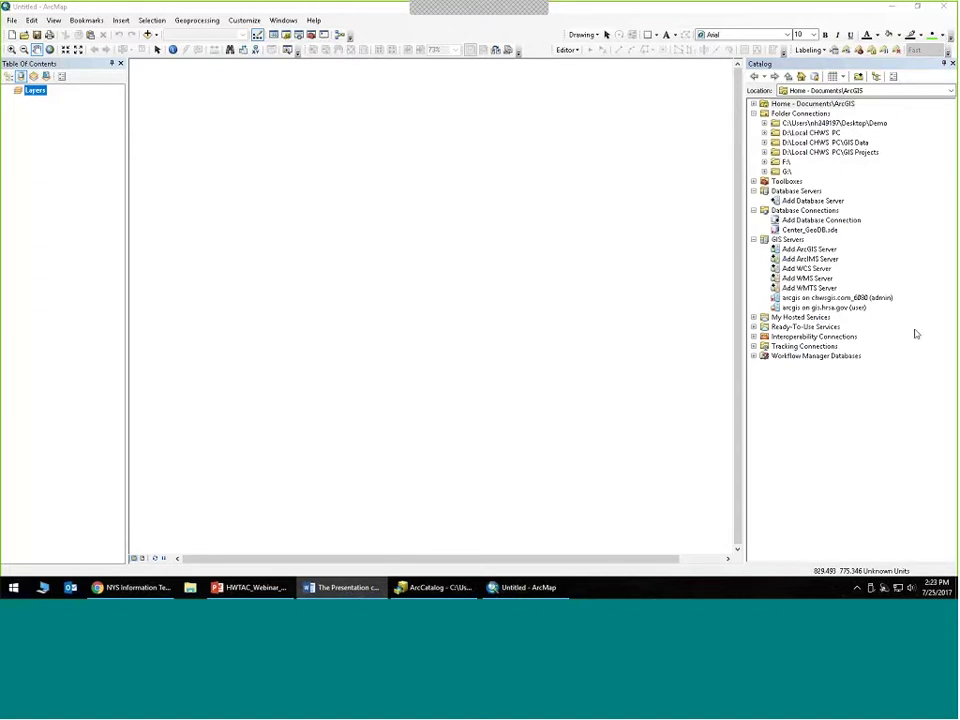
pyautogui.click(372, 16)
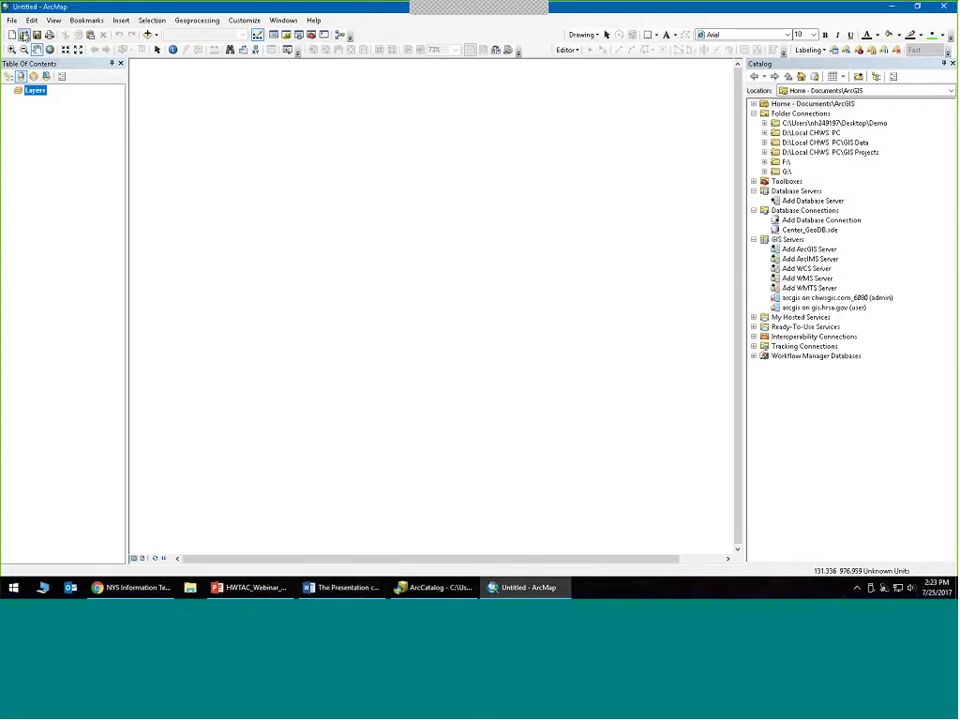
pyautogui.click(11, 20)
pyautogui.moveTo(84, 116)
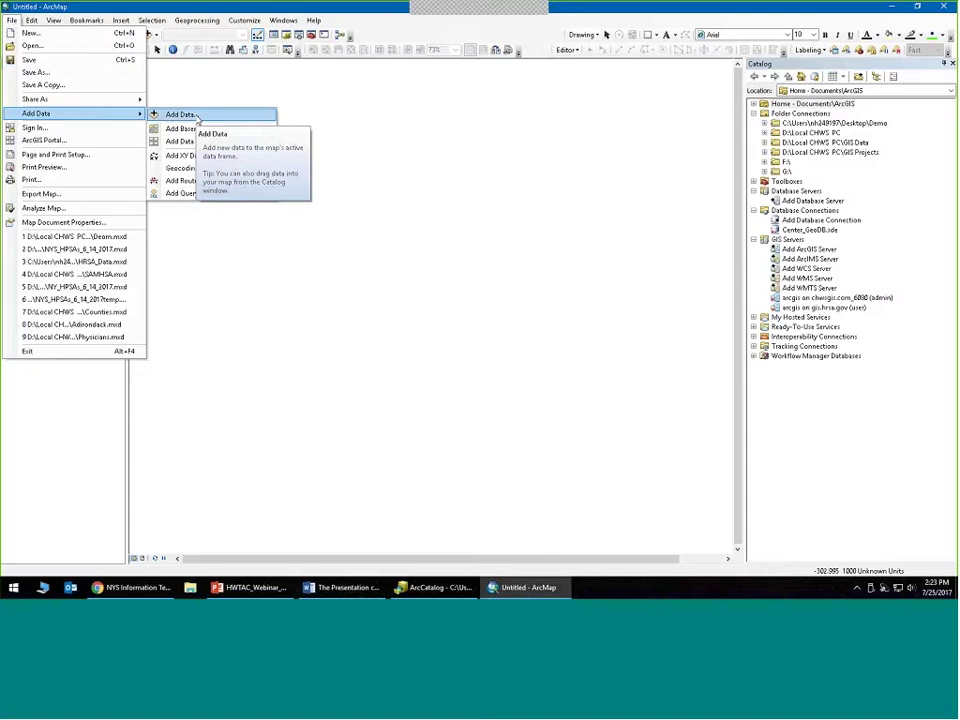
pyautogui.click(195, 12)
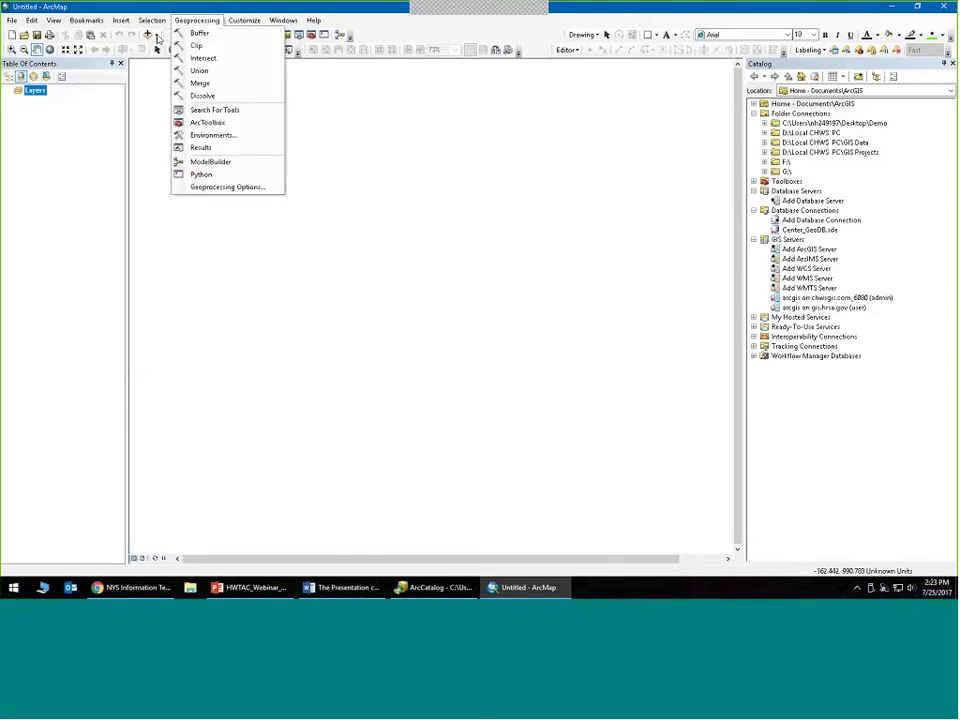
pyautogui.click(155, 35)
pyautogui.click(164, 49)
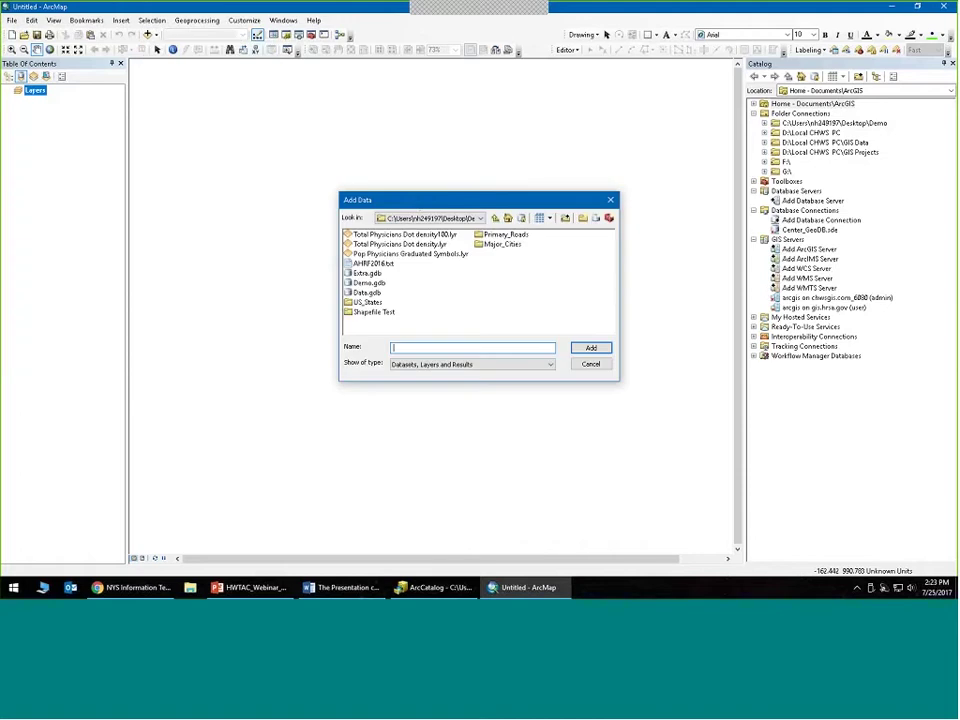
pyautogui.moveTo(414, 200); pyautogui.dragTo(379, 196)
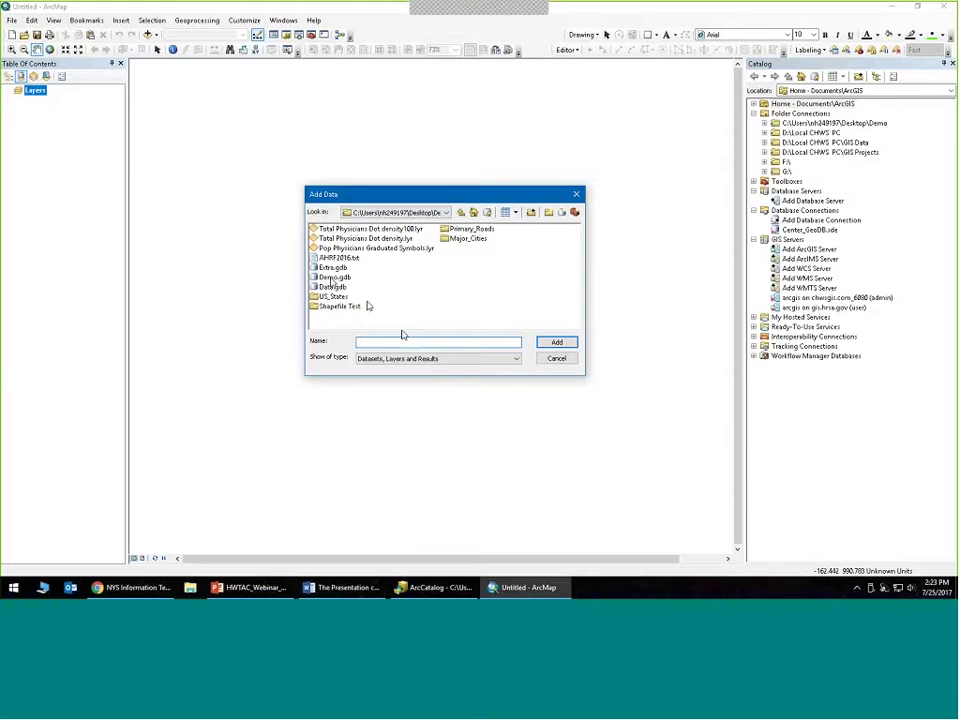
pyautogui.doubleClick(333, 277)
pyautogui.moveTo(410, 307); pyautogui.dragTo(326, 232)
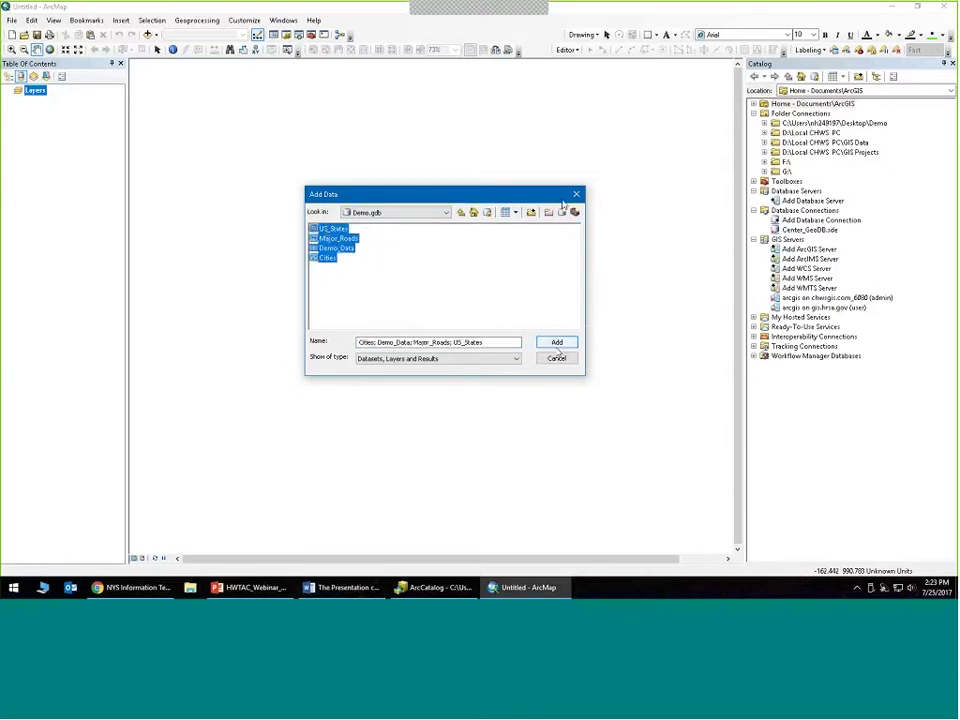
pyautogui.click(575, 195)
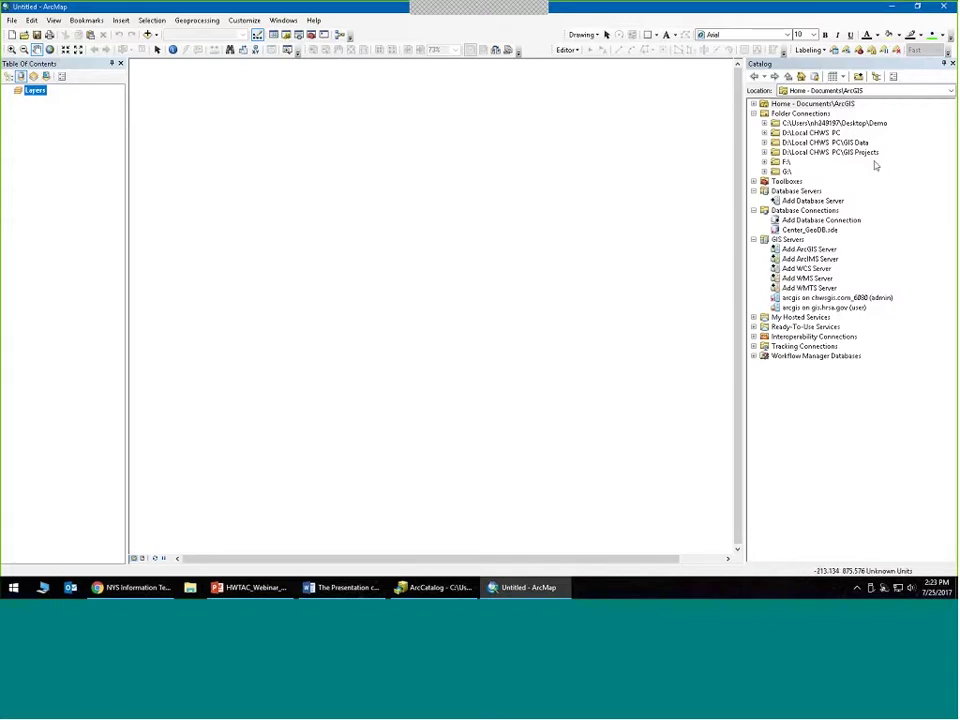
# - Add the Cities, Major_Roads and US_States feature classes from Demo.gdb in the Demo folder connection to the map
pyautogui.click(764, 123)
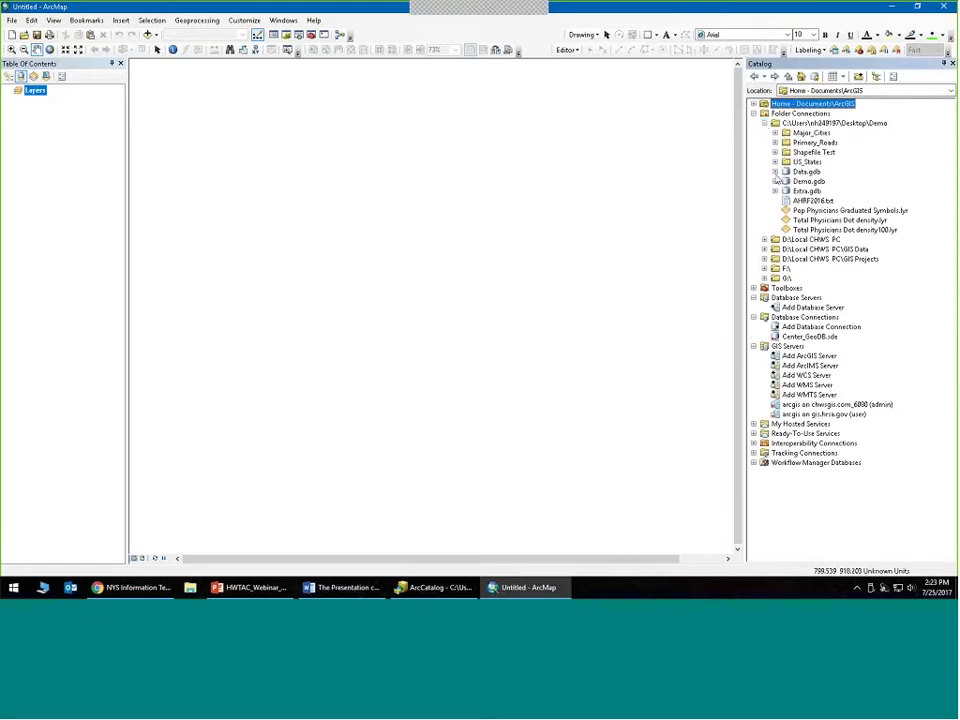
pyautogui.click(775, 181)
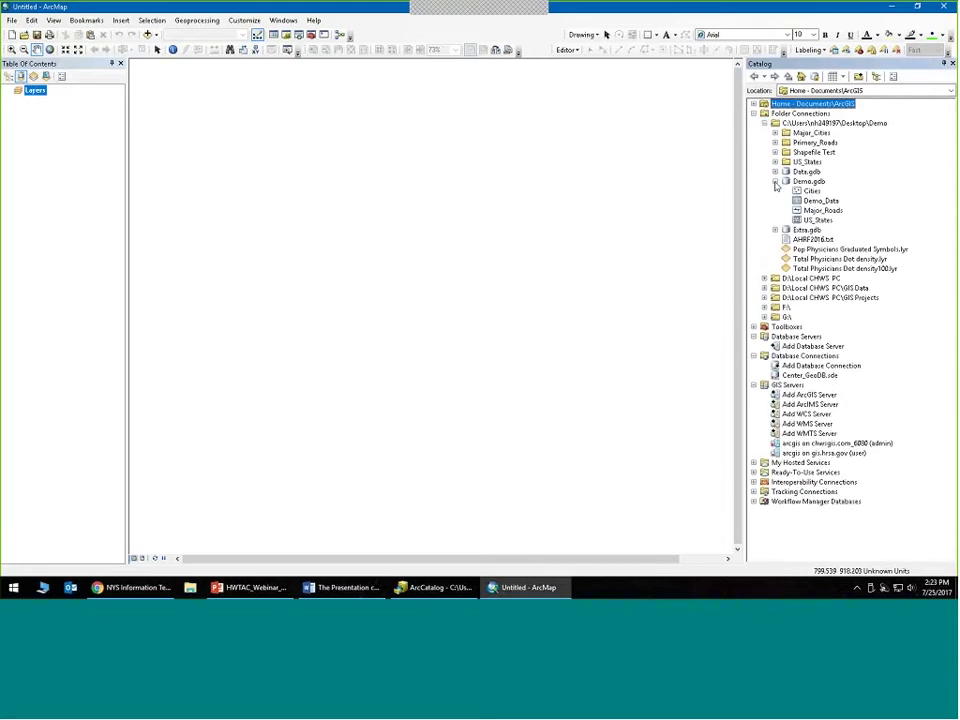
pyautogui.moveTo(810, 190)
pyautogui.mouseDown()
pyautogui.moveTo(400, 160)
pyautogui.moveTo(68, 170)
pyautogui.mouseUp()
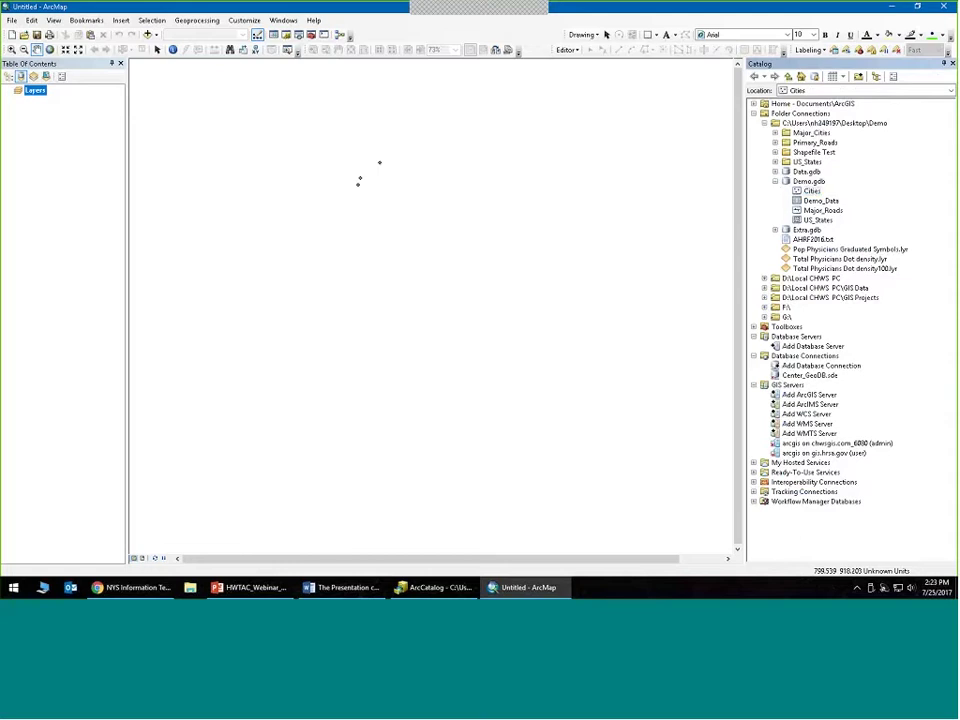
pyautogui.moveTo(823, 210); pyautogui.dragTo(343, 214)
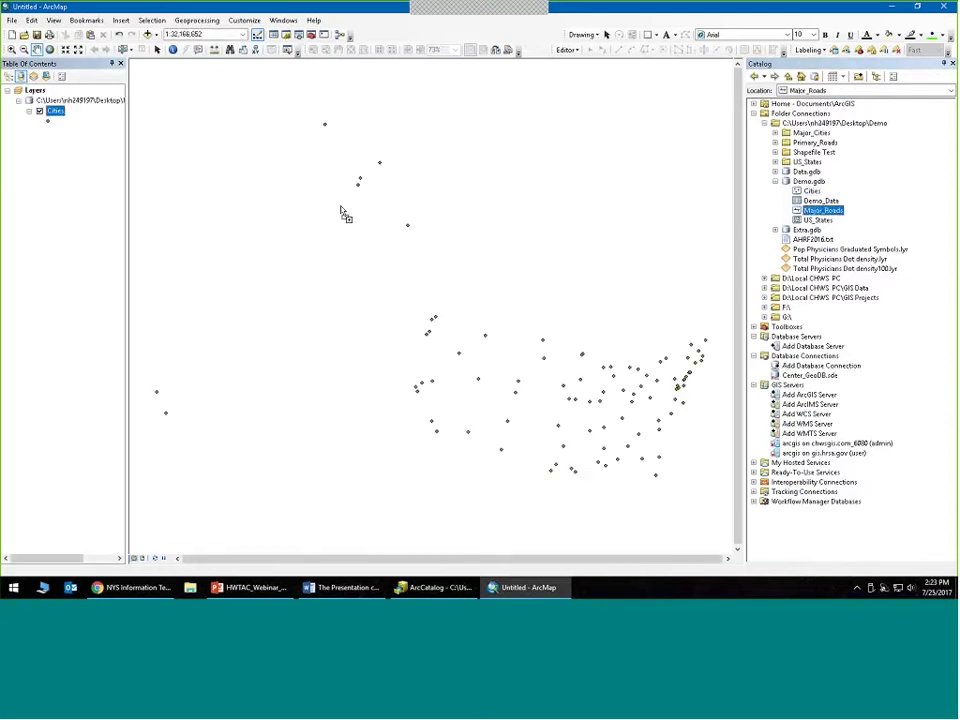
pyautogui.click(818, 219)
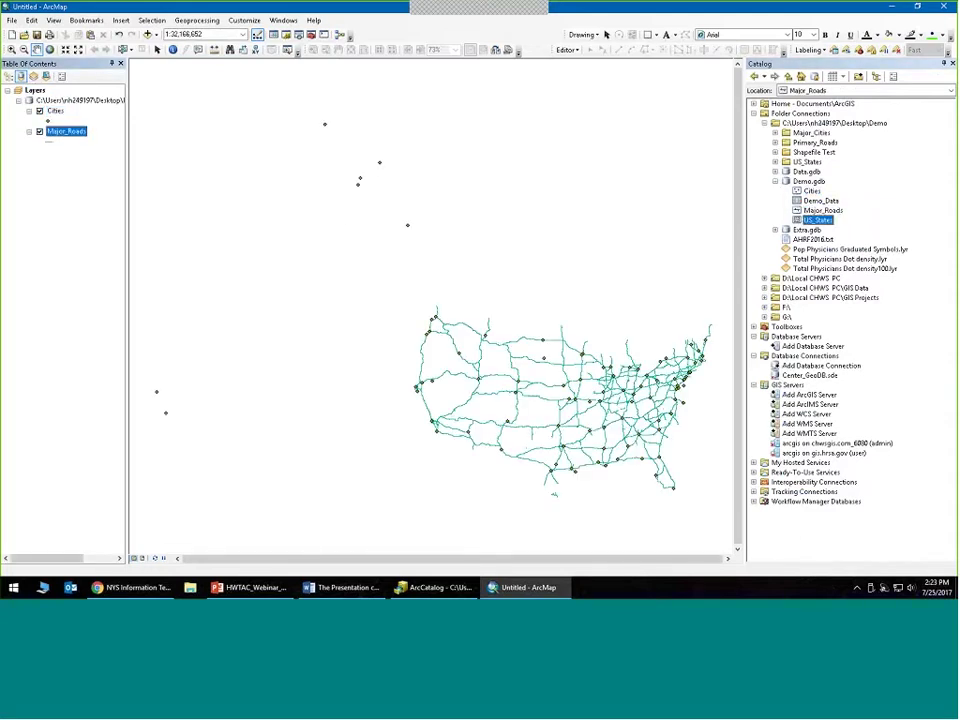
pyautogui.moveTo(818, 219); pyautogui.dragTo(420, 300)
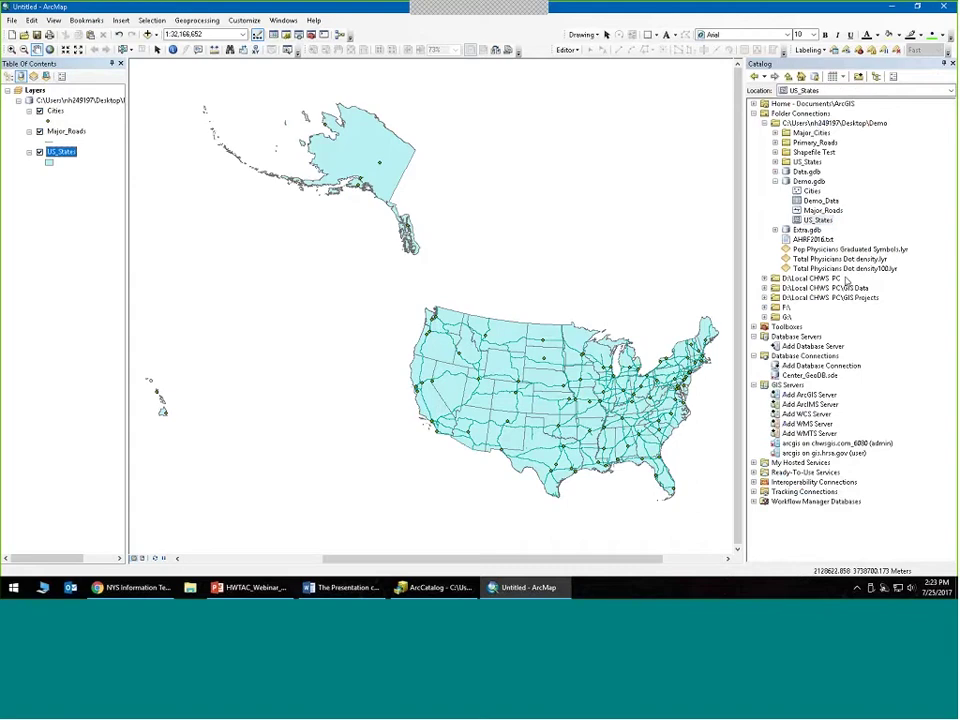
# - List the table of contents layers by drawing order
pyautogui.hotkey('alt', 'Tab')
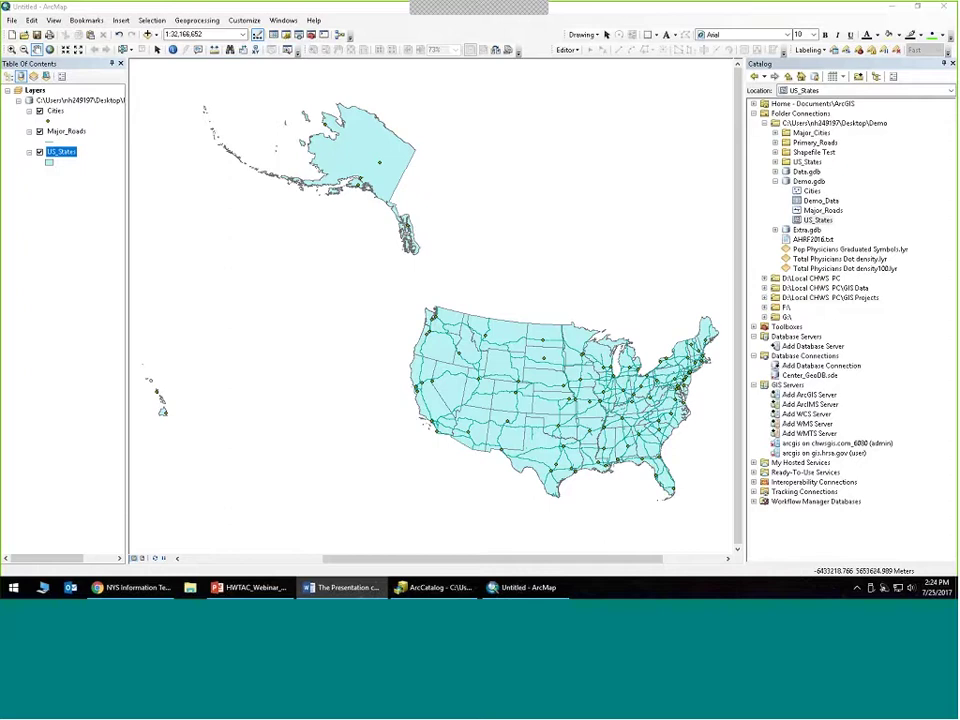
pyautogui.click(6, 80)
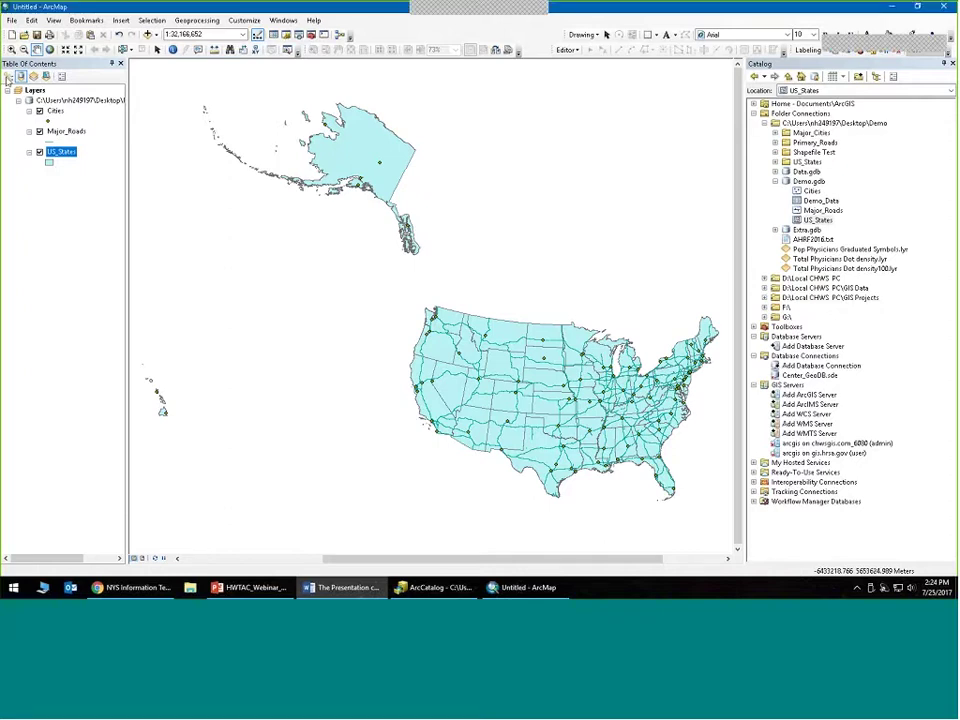
pyautogui.click(8, 77)
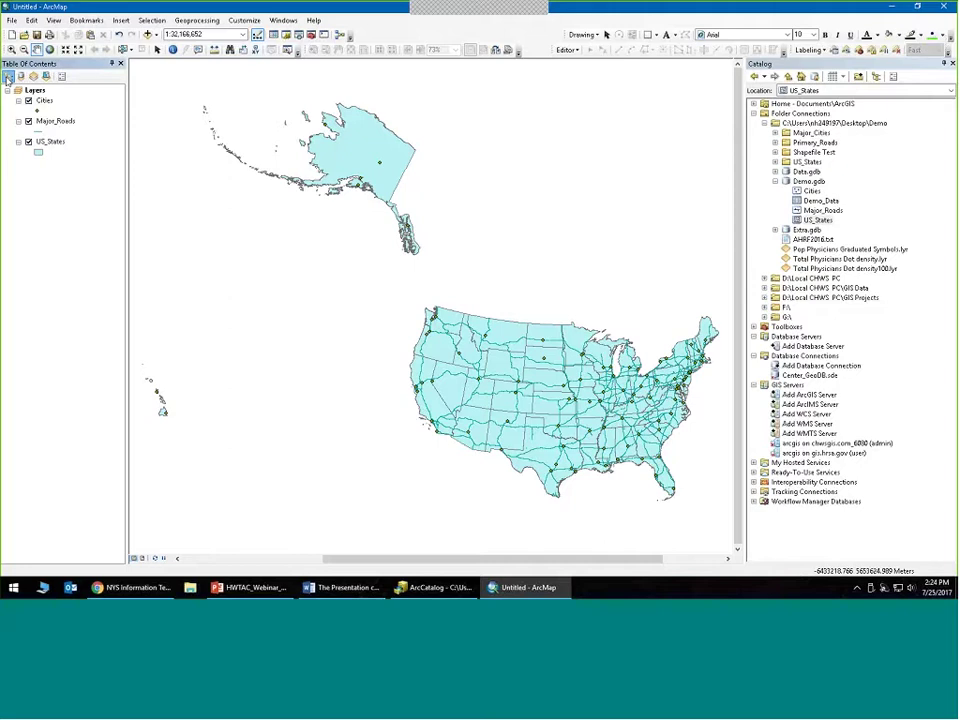
# - Move the US_States layer above Cities in the drawing order and return it beneath Major_Roads
pyautogui.click(50, 142)
pyautogui.moveTo(46, 130); pyautogui.dragTo(42, 99)
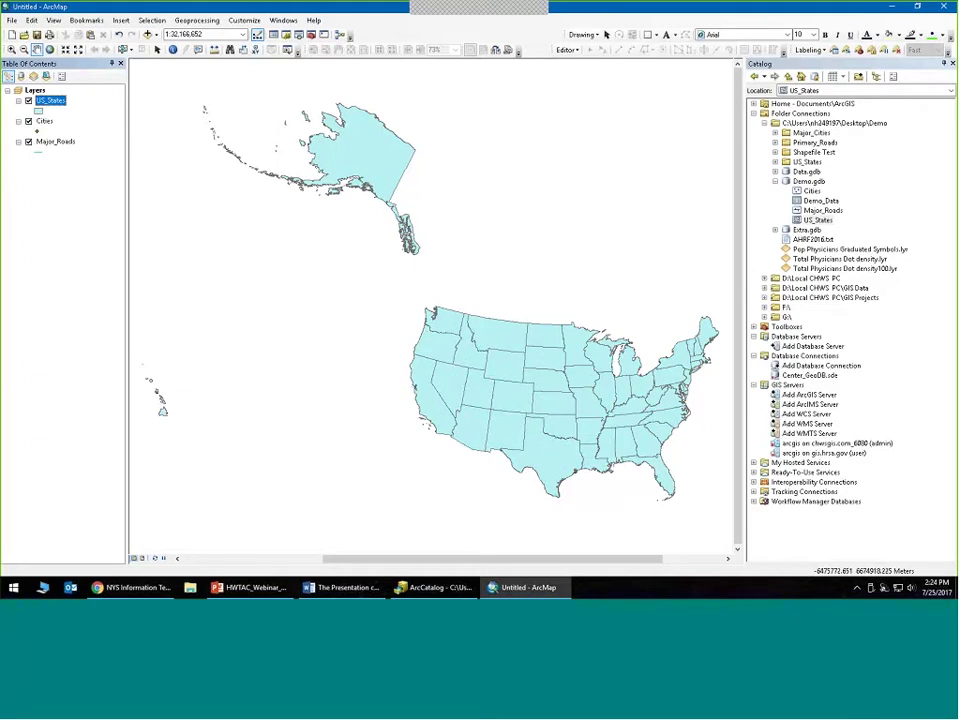
pyautogui.moveTo(50, 100); pyautogui.dragTo(40, 148)
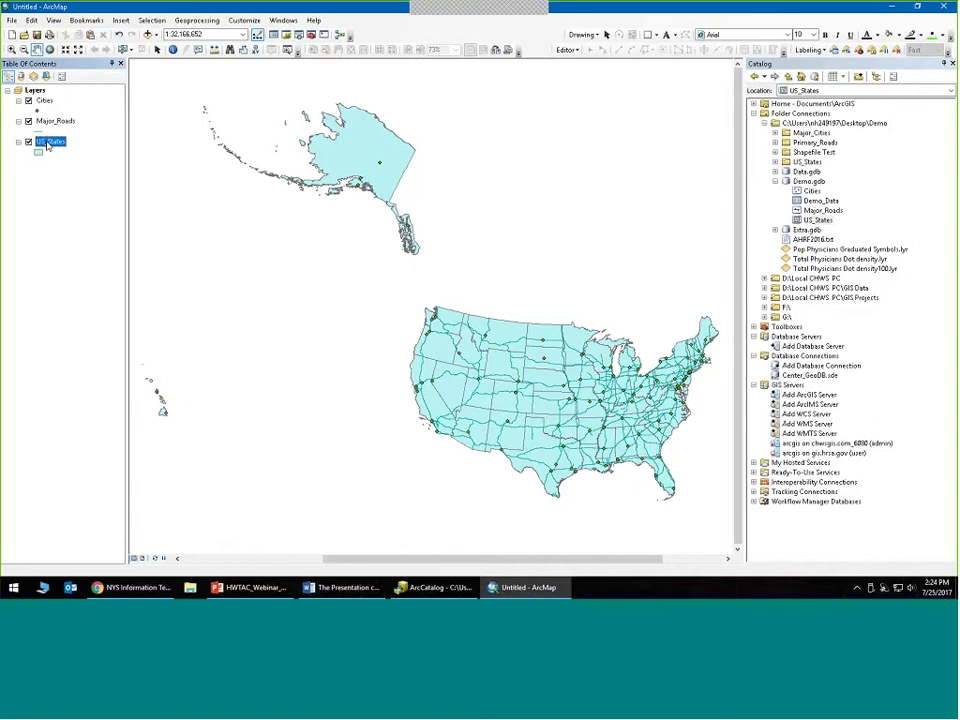
# - Switch the visibility of the Major_Roads, Cities and US_States layers off and on, leaving only Cities displayed
pyautogui.click(28, 121)
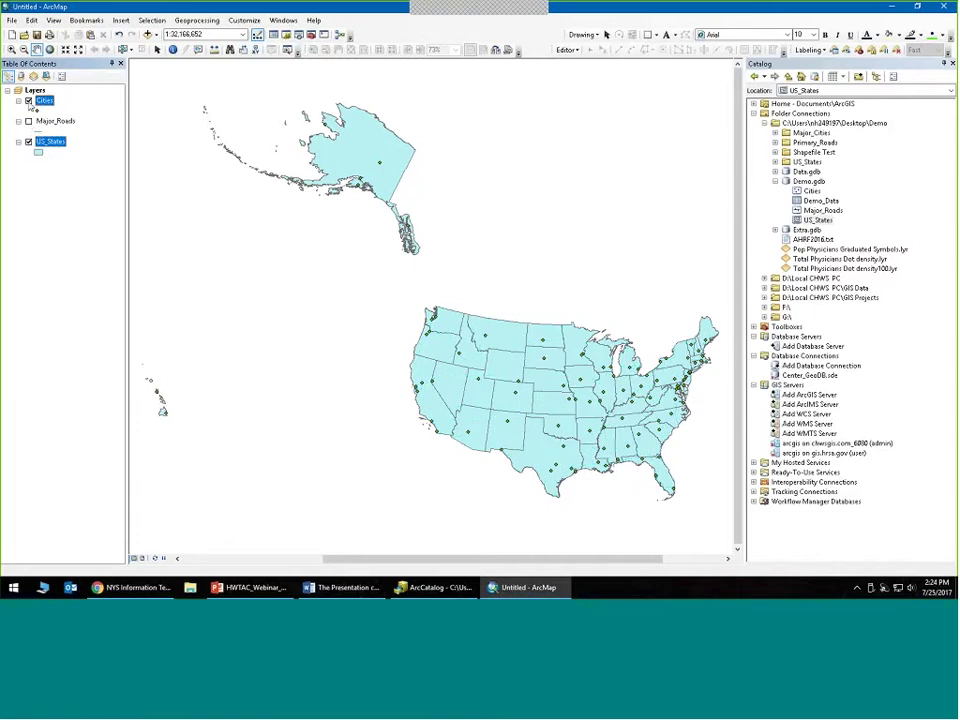
pyautogui.click(28, 101)
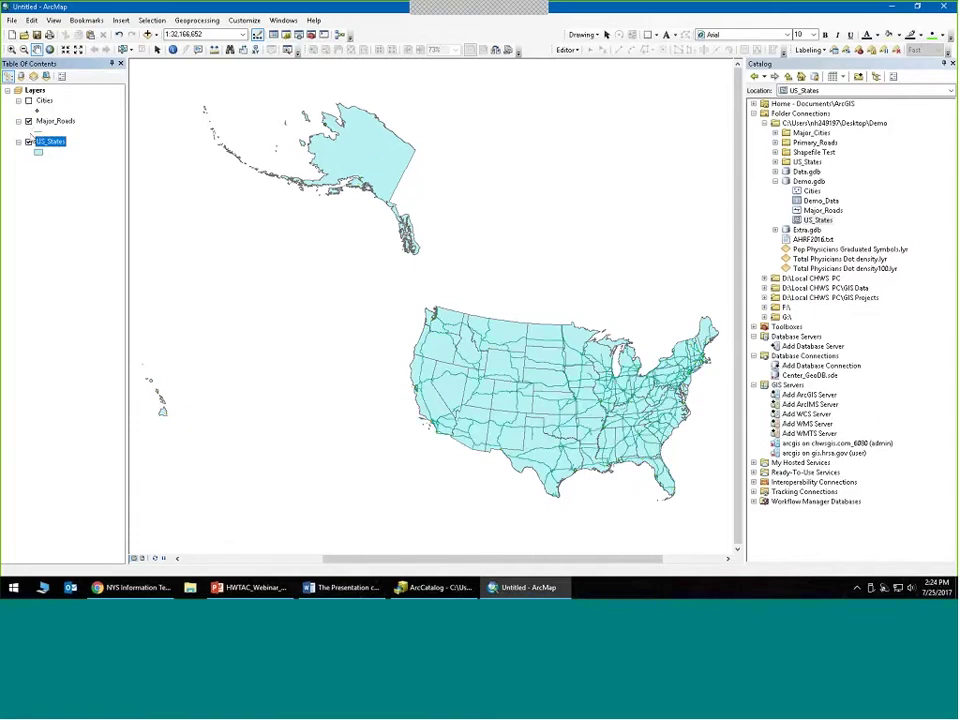
pyautogui.click(28, 141)
pyautogui.click(28, 121)
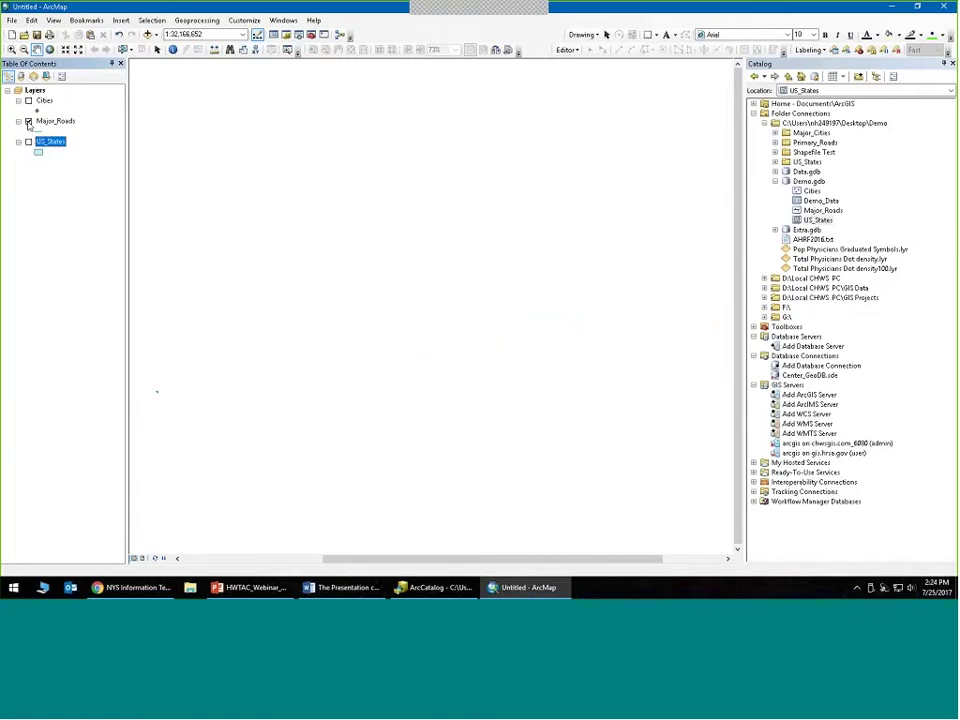
pyautogui.click(28, 101)
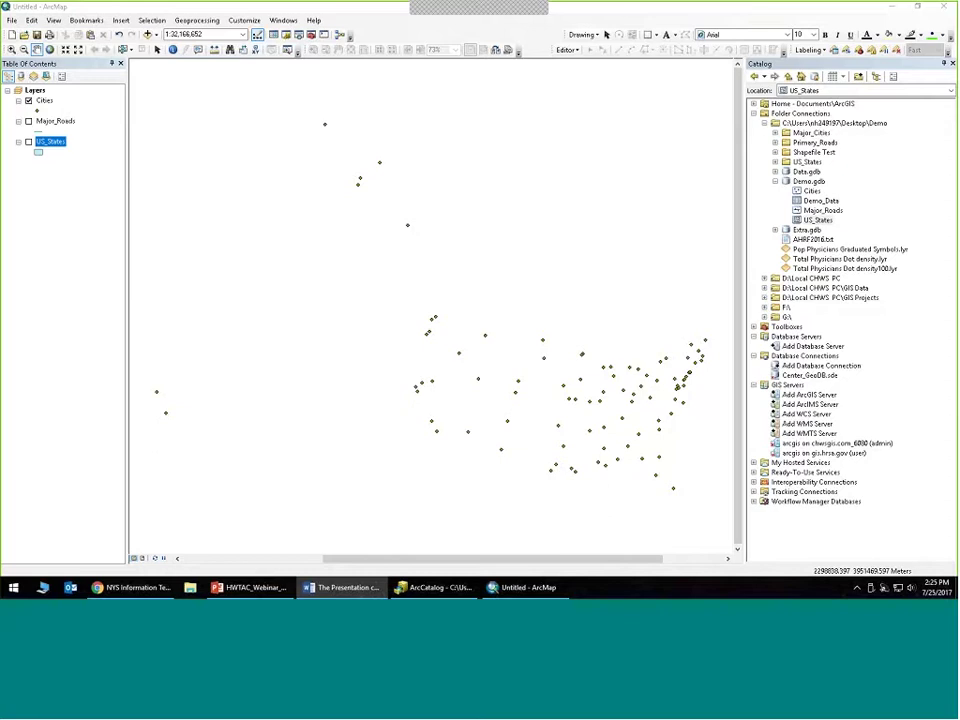
# - Add the Imagery basemap to the map
pyautogui.click(355, 122)
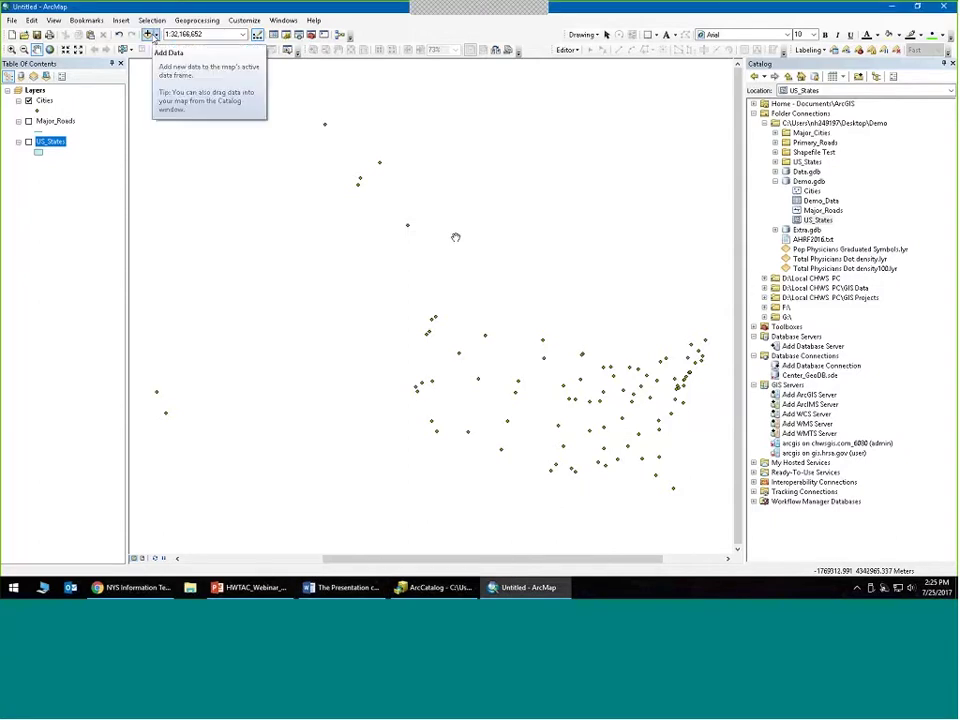
pyautogui.click(151, 36)
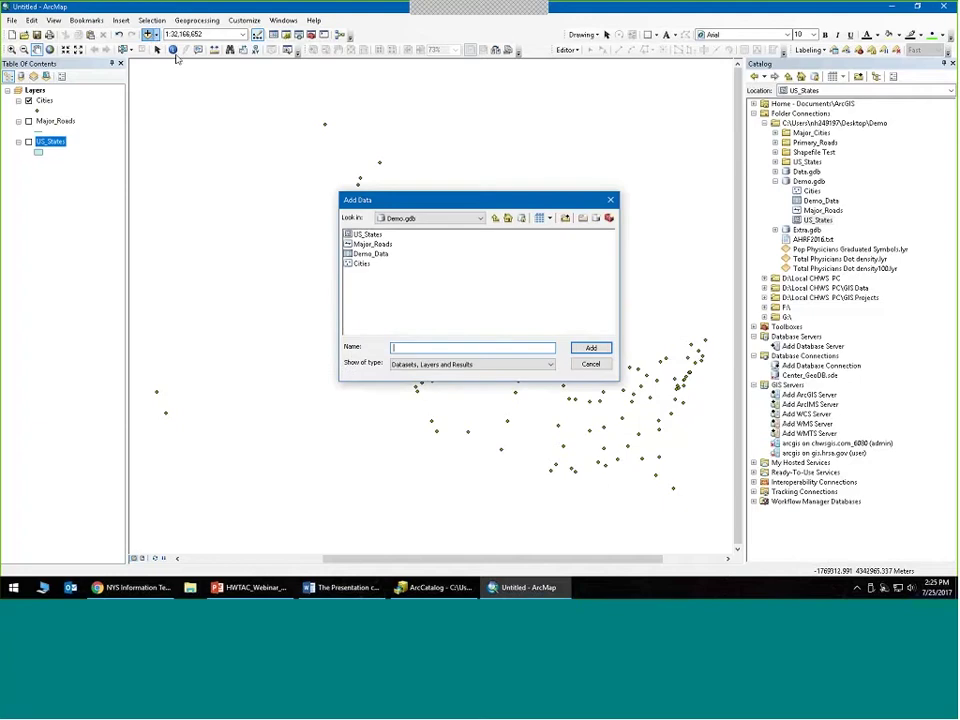
pyautogui.click(155, 35)
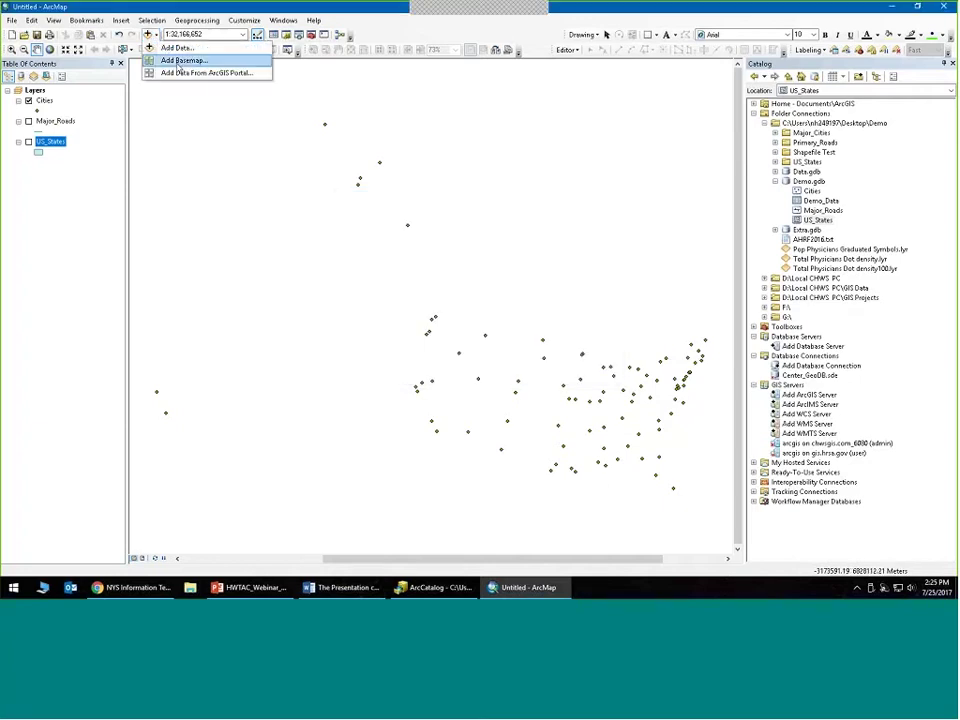
pyautogui.click(178, 63)
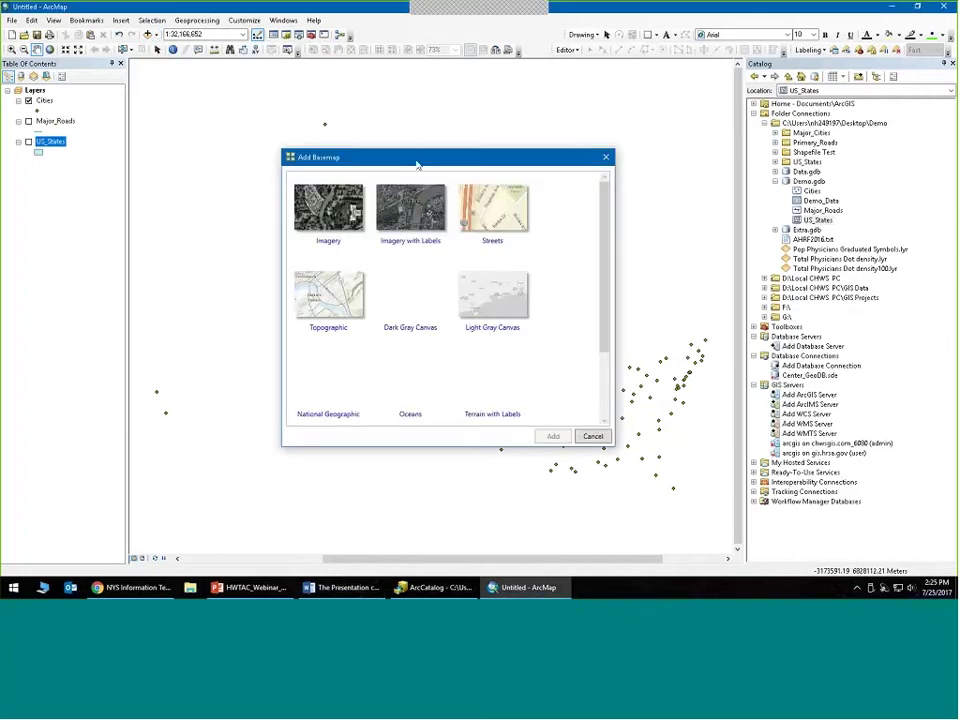
pyautogui.scroll(-3, 601, 284)
pyautogui.scroll(3, 601, 284)
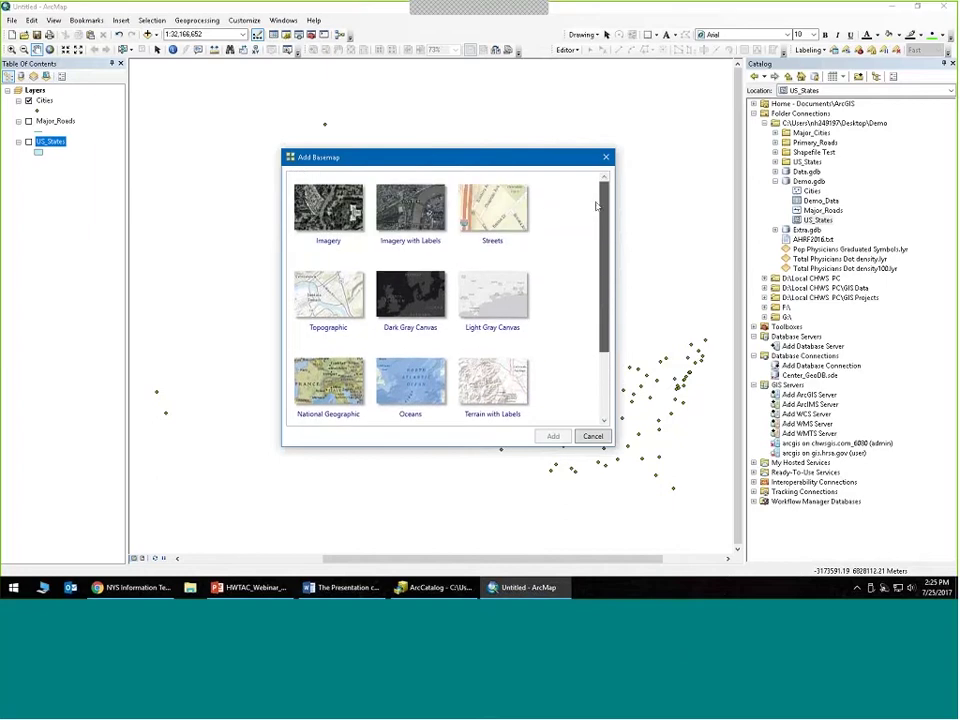
pyautogui.click(335, 213)
pyautogui.doubleClick(335, 213)
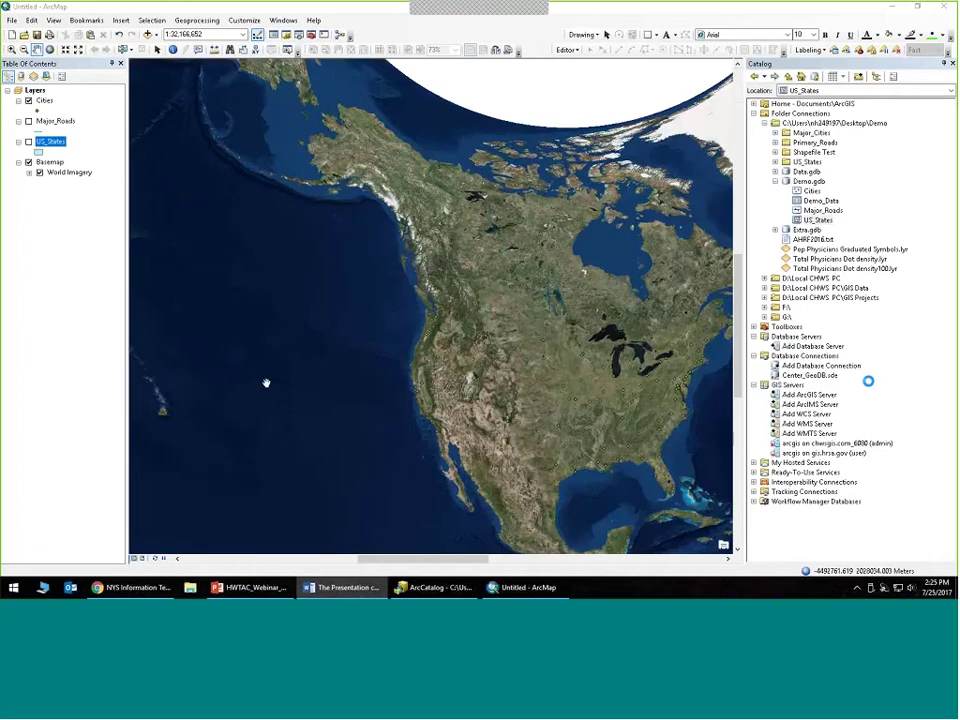
# - Set the Cities layer's point symbol to dark red with a size of 10
pyautogui.click(12, 49)
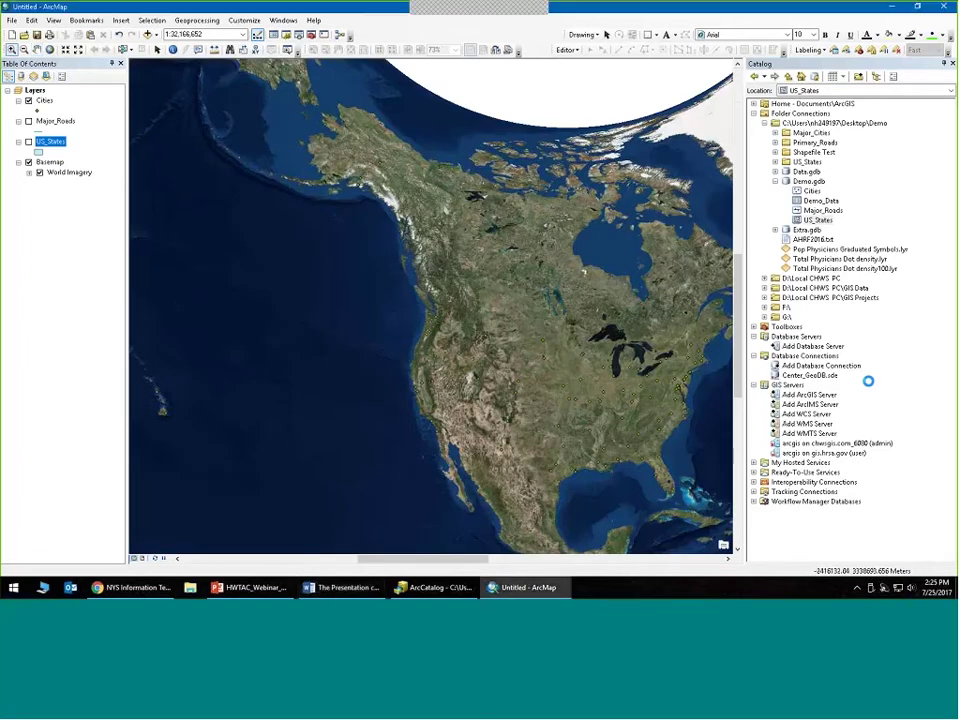
pyautogui.moveTo(407, 271); pyautogui.dragTo(727, 529)
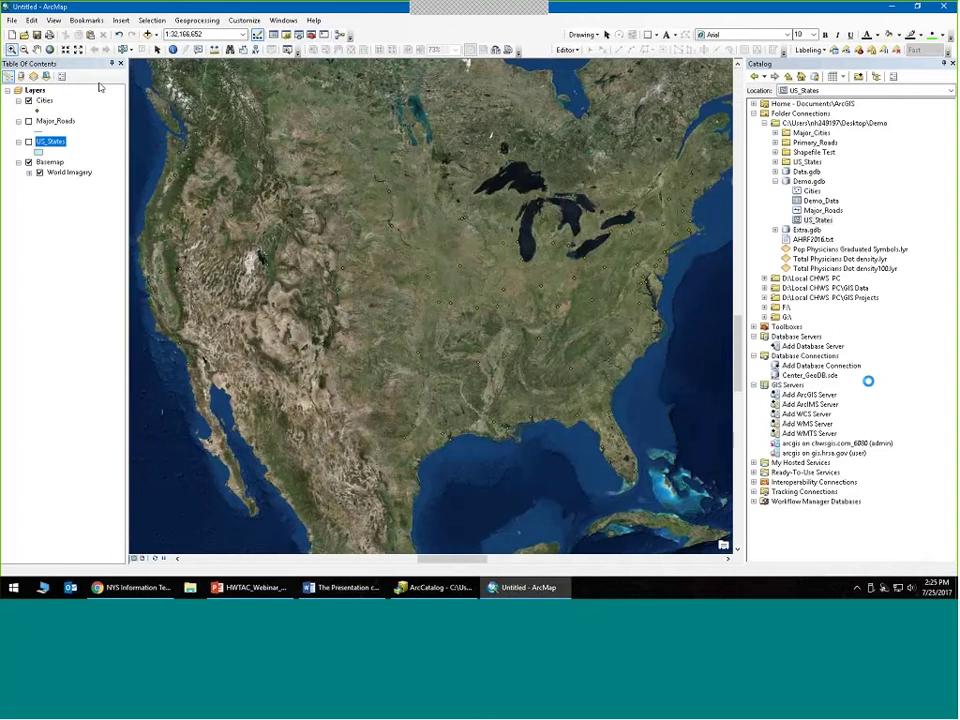
pyautogui.click(38, 151)
pyautogui.click(656, 189)
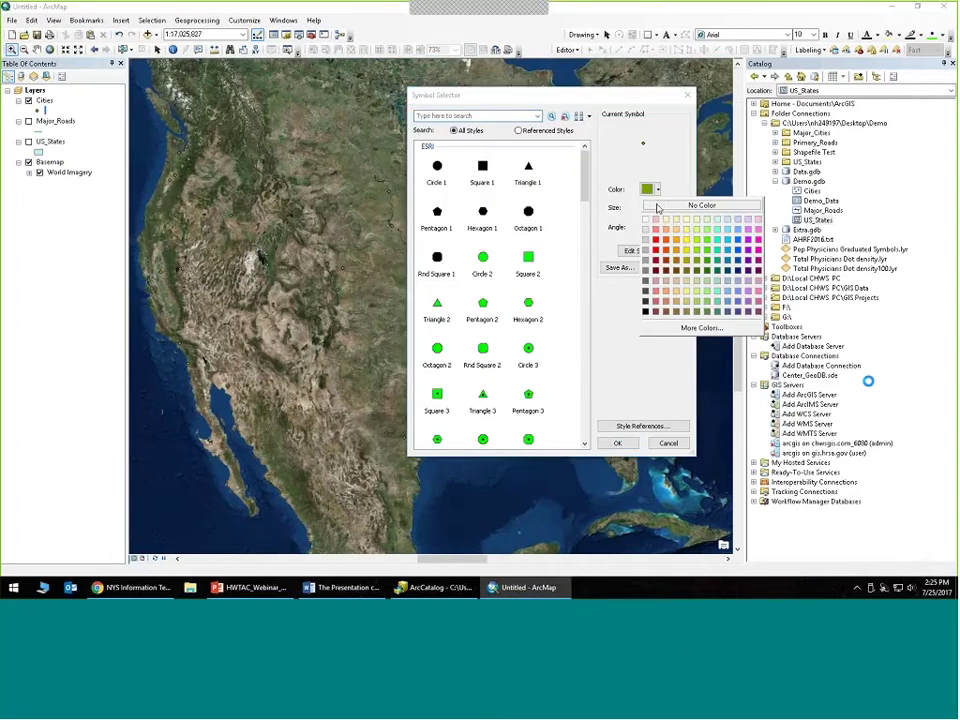
pyautogui.click(657, 269)
pyautogui.moveTo(647, 209); pyautogui.dragTo(640, 209)
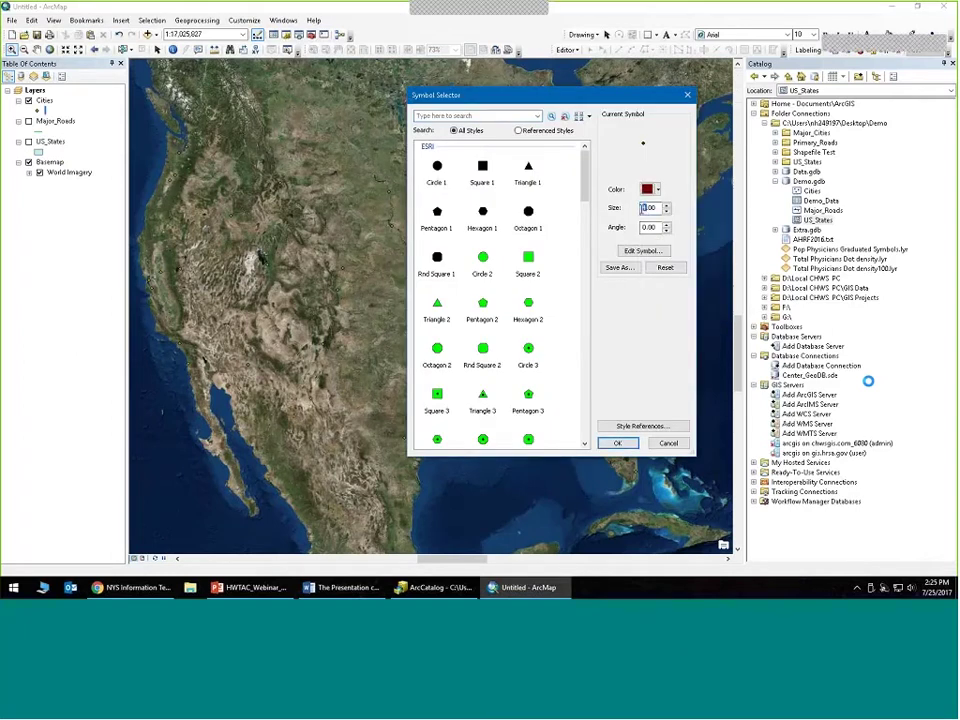
pyautogui.write('10')
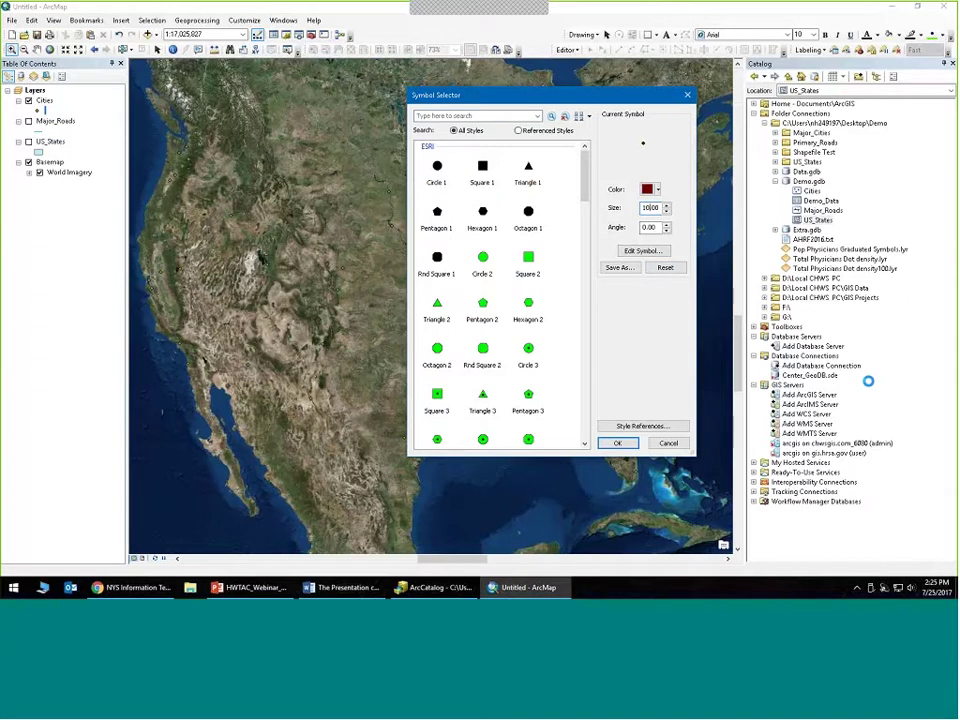
pyautogui.click(618, 443)
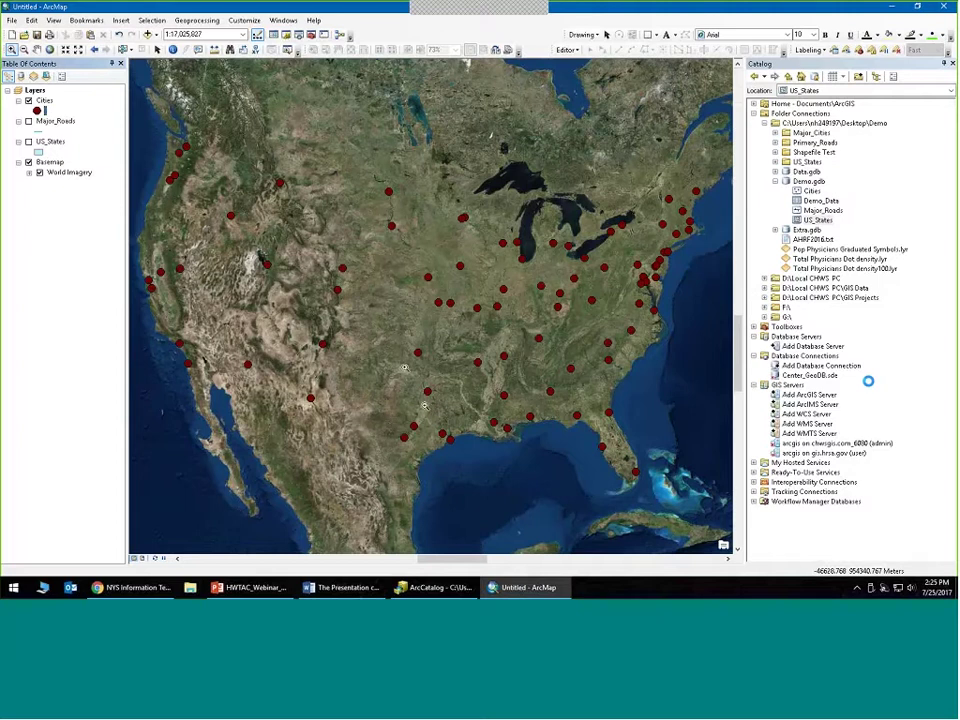
# - Remove the imagery basemap from the map
pyautogui.click(157, 50)
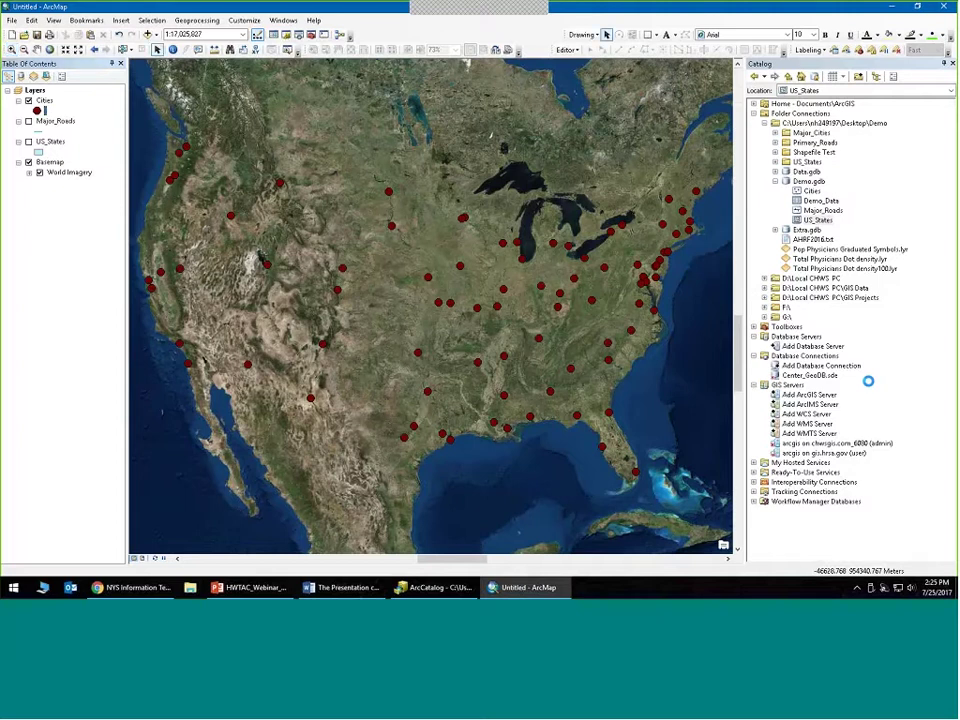
pyautogui.hotkey('alt', 'Tab')
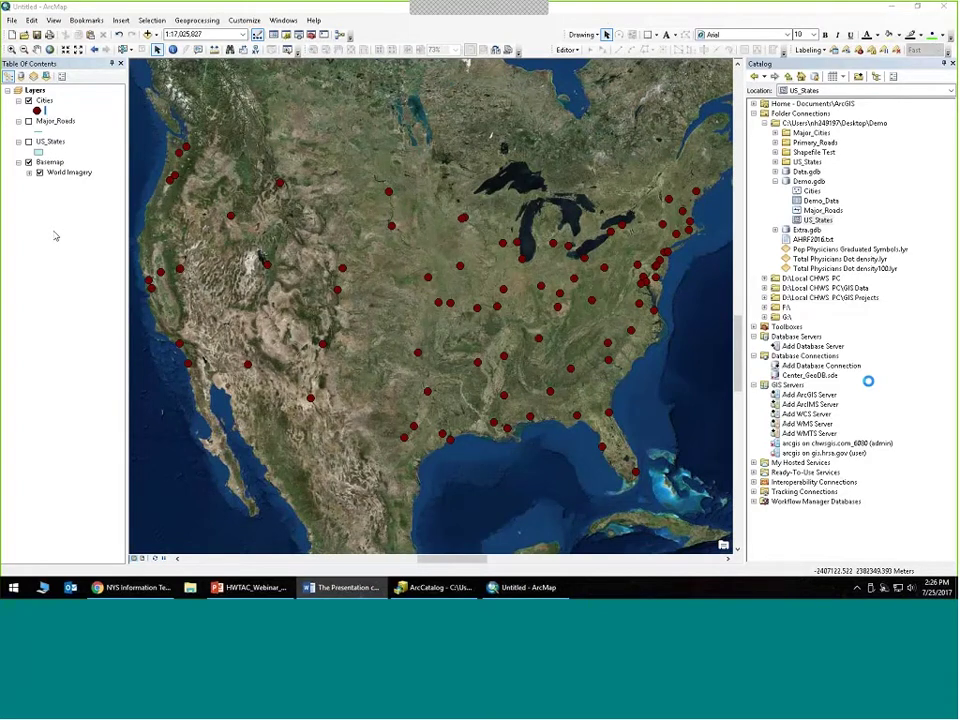
pyautogui.click(50, 162)
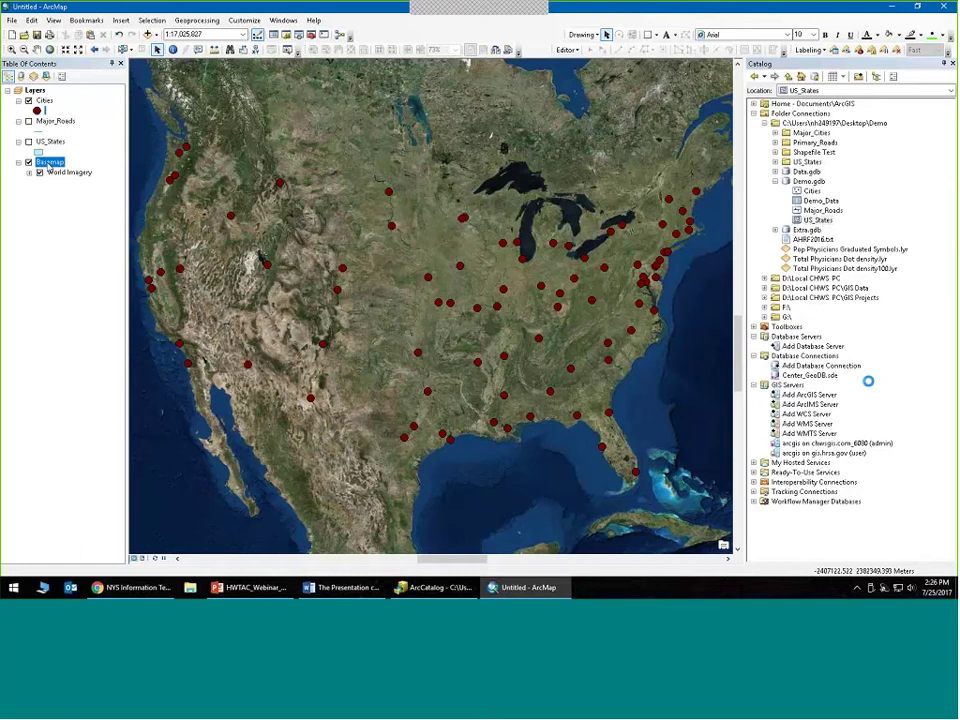
pyautogui.rightClick(50, 162)
pyautogui.click(78, 220)
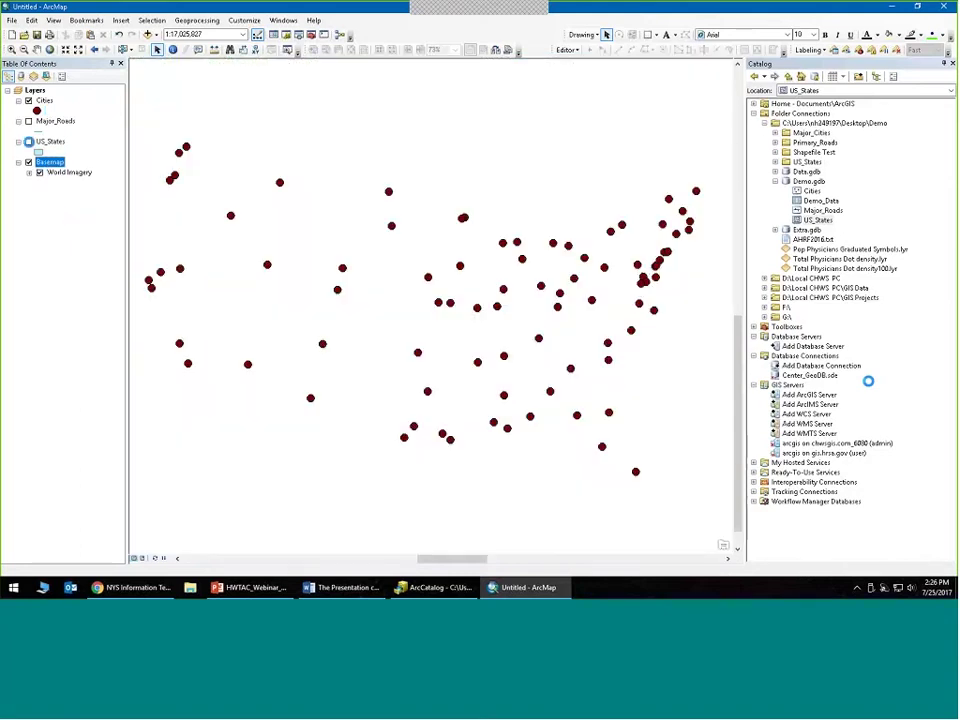
# - Turn the US_States layer back on and open its attribute table to review its fields and table options
pyautogui.click(29, 142)
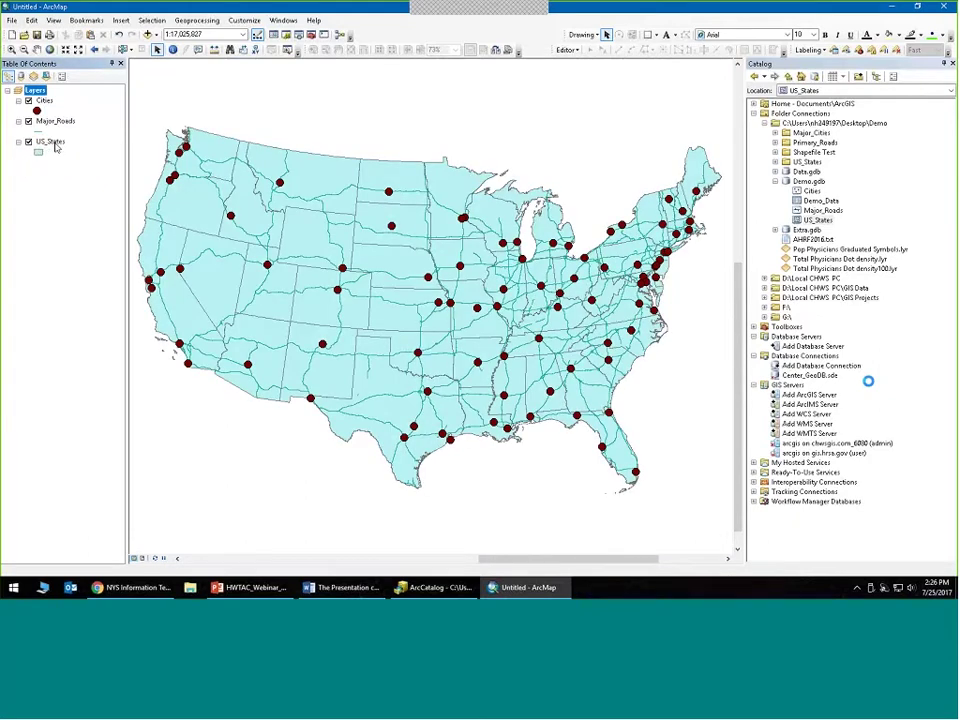
pyautogui.rightClick(55, 143)
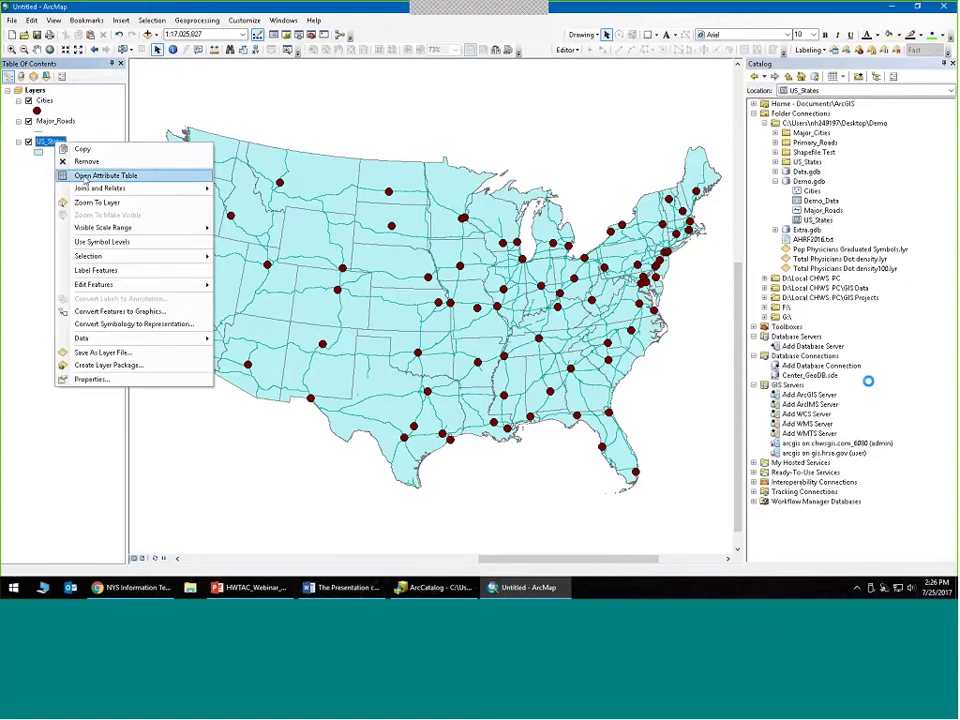
pyautogui.click(86, 176)
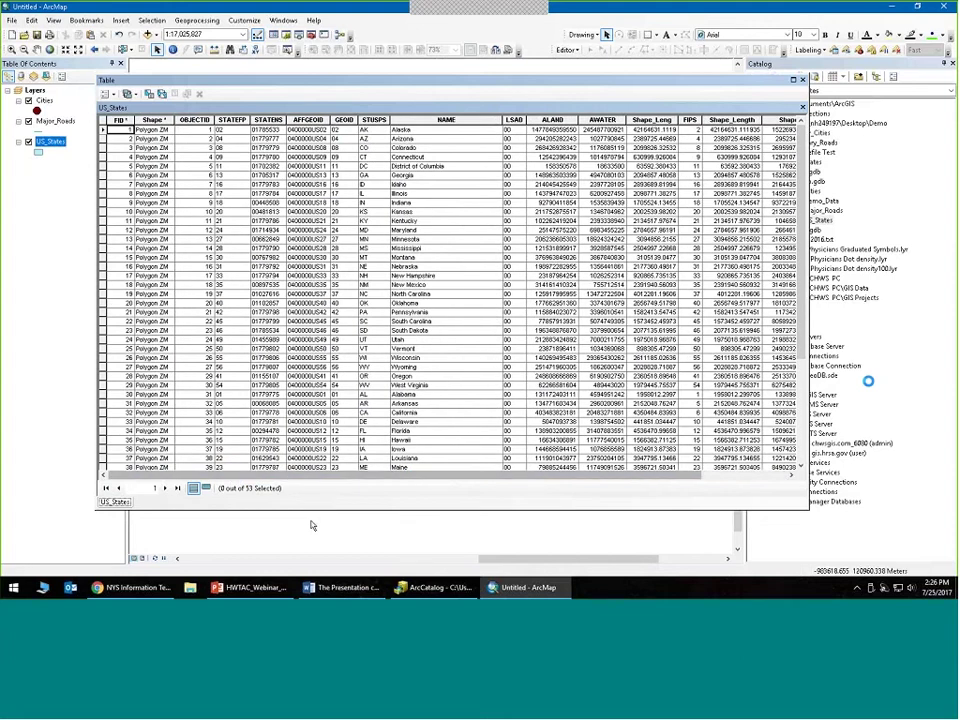
pyautogui.moveTo(316, 475); pyautogui.dragTo(396, 475)
pyautogui.hotkey('alt', 'Tab')
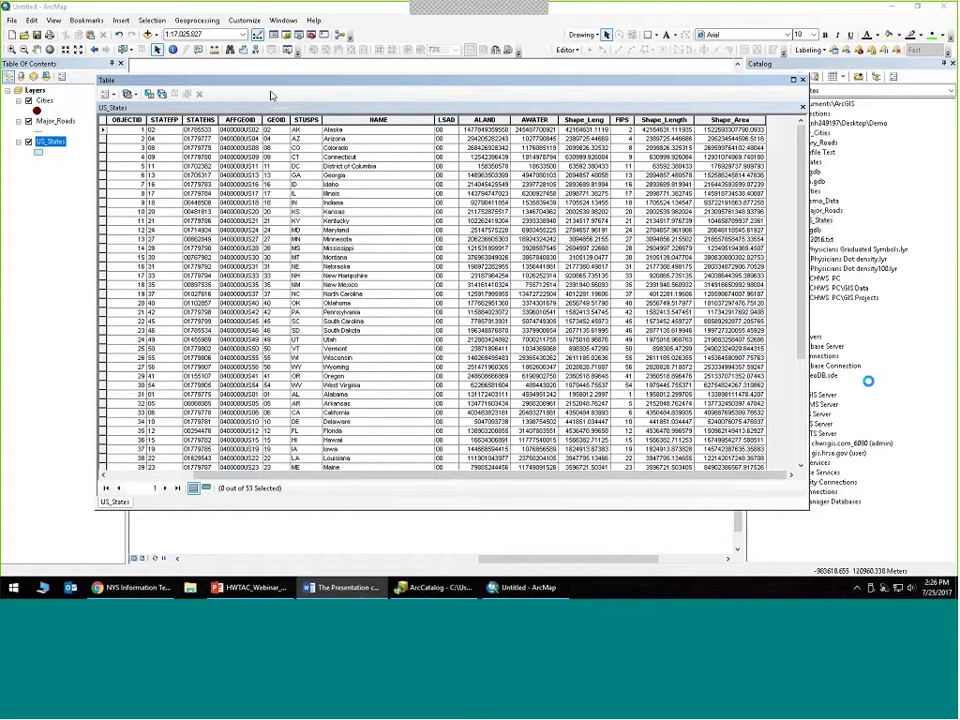
pyautogui.click(110, 94)
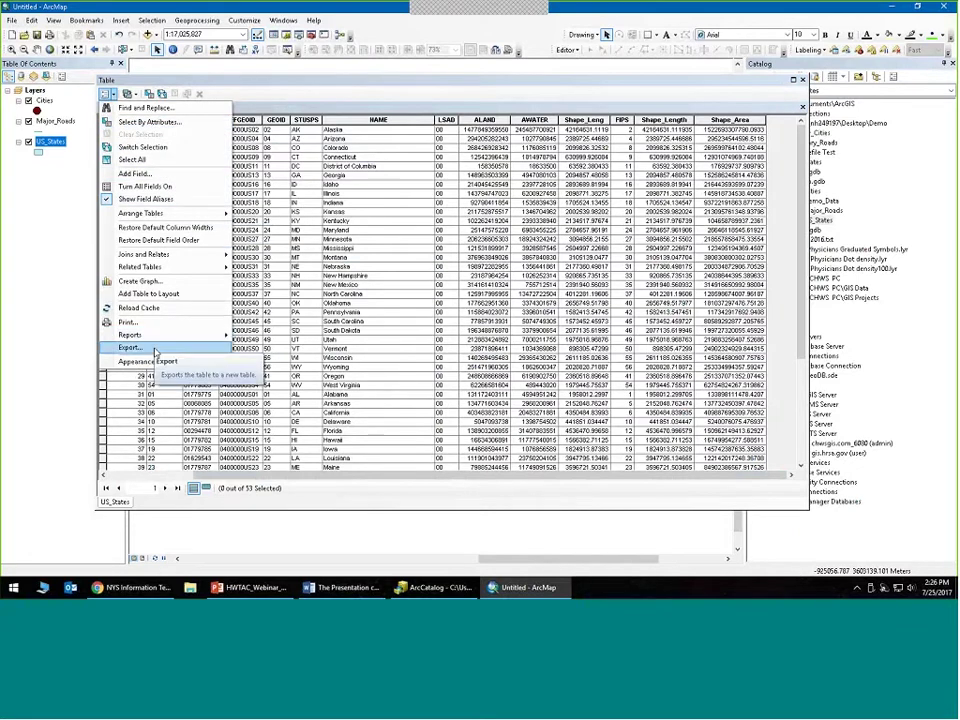
pyautogui.click(474, 90)
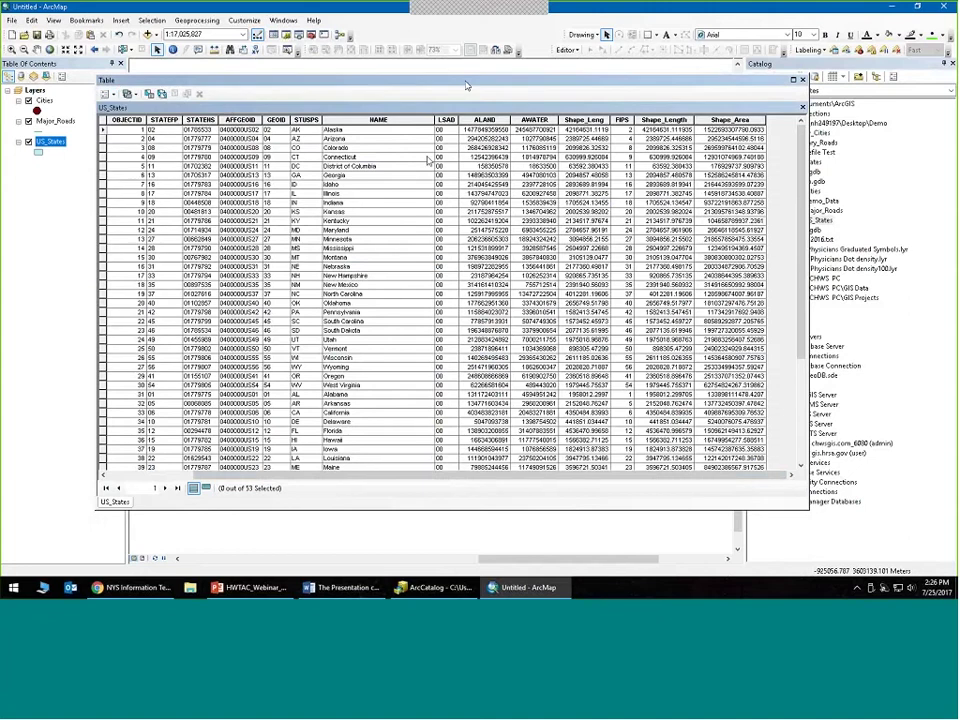
pyautogui.click(467, 84)
# - Select the Arizona record in the US_States table and zoom the map to it, closing the table and clearing the selection
pyautogui.click(422, 139)
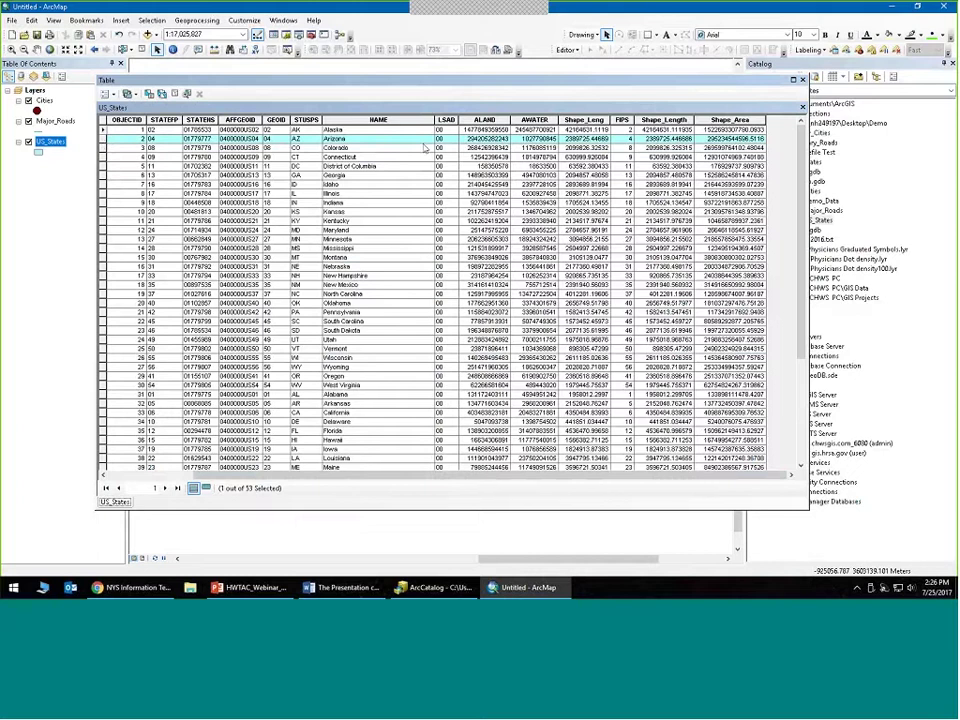
pyautogui.click(188, 94)
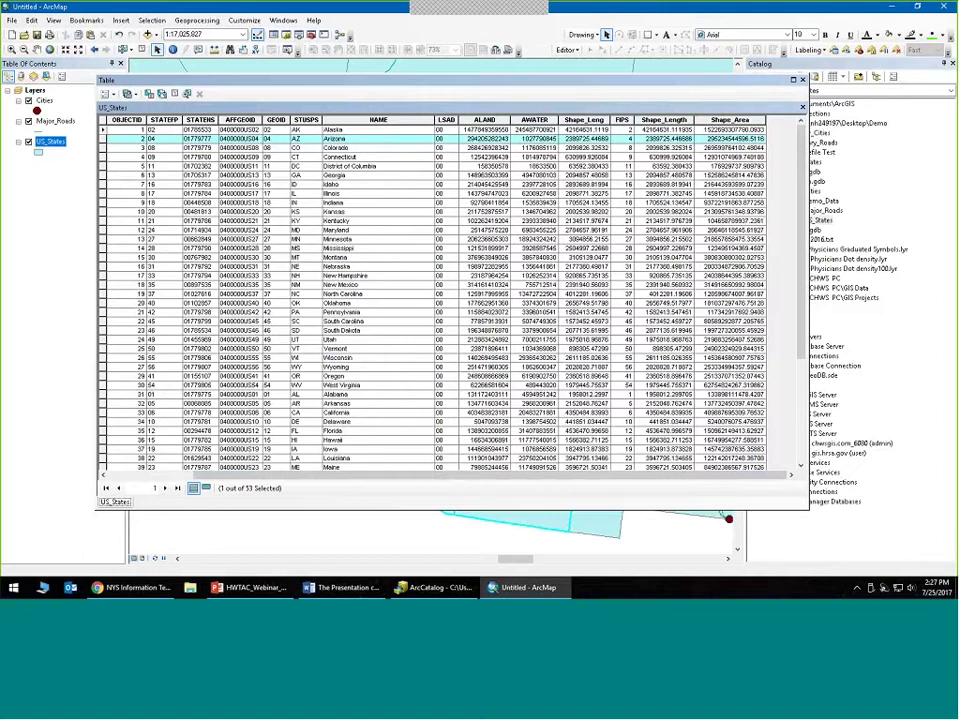
pyautogui.click(802, 79)
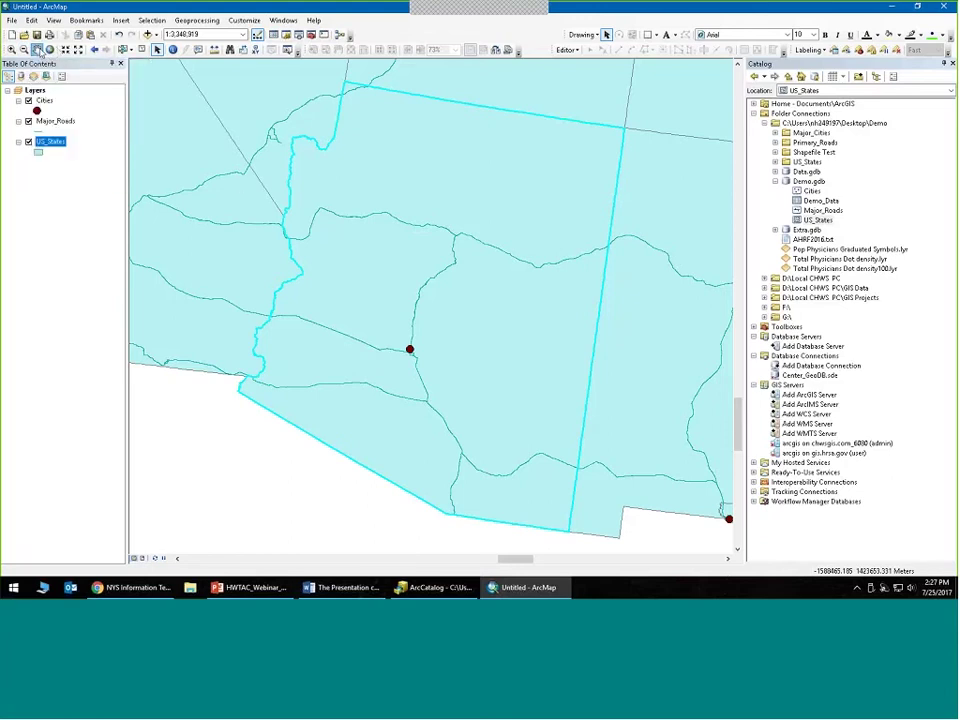
pyautogui.scroll(5, 392, 268)
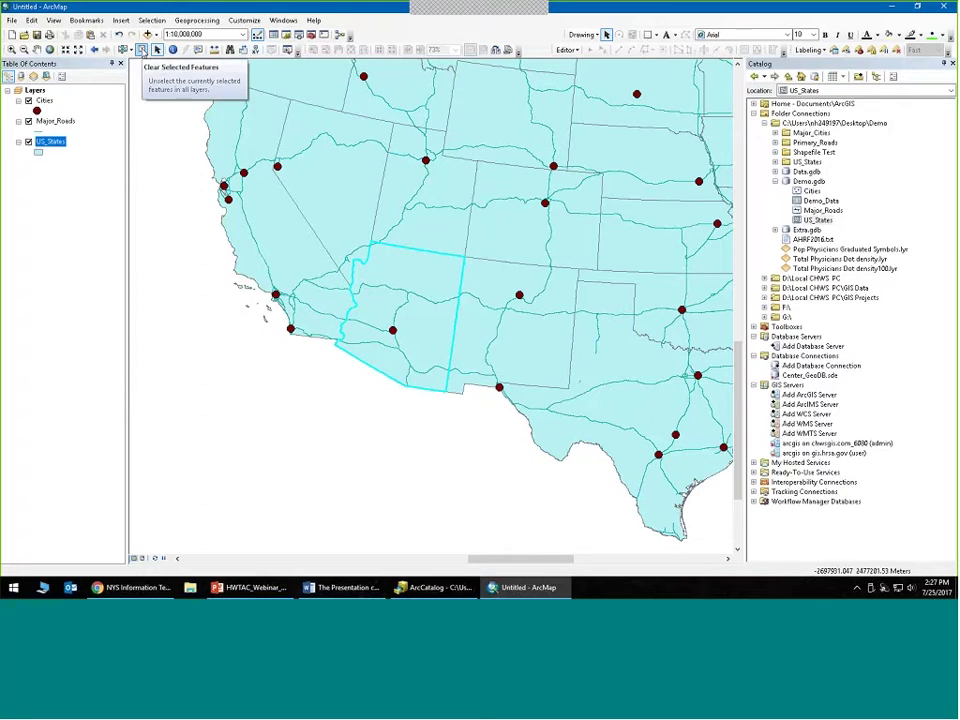
pyautogui.click(142, 50)
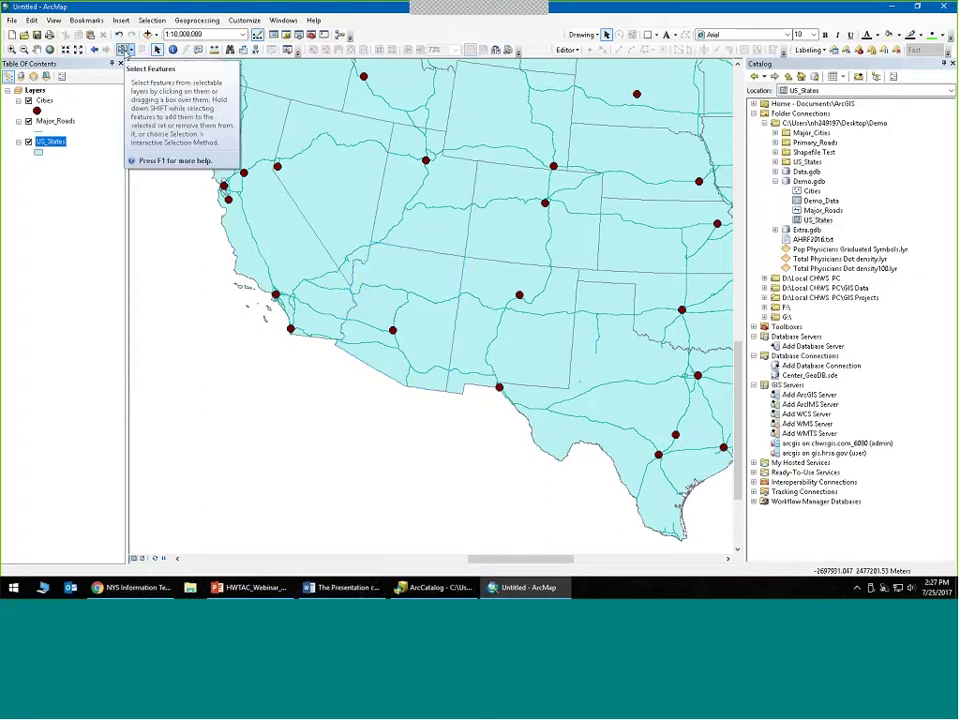
# - Select California on the map, check its highlighted record in the US_States attribute table, and clear the selection
pyautogui.click(123, 50)
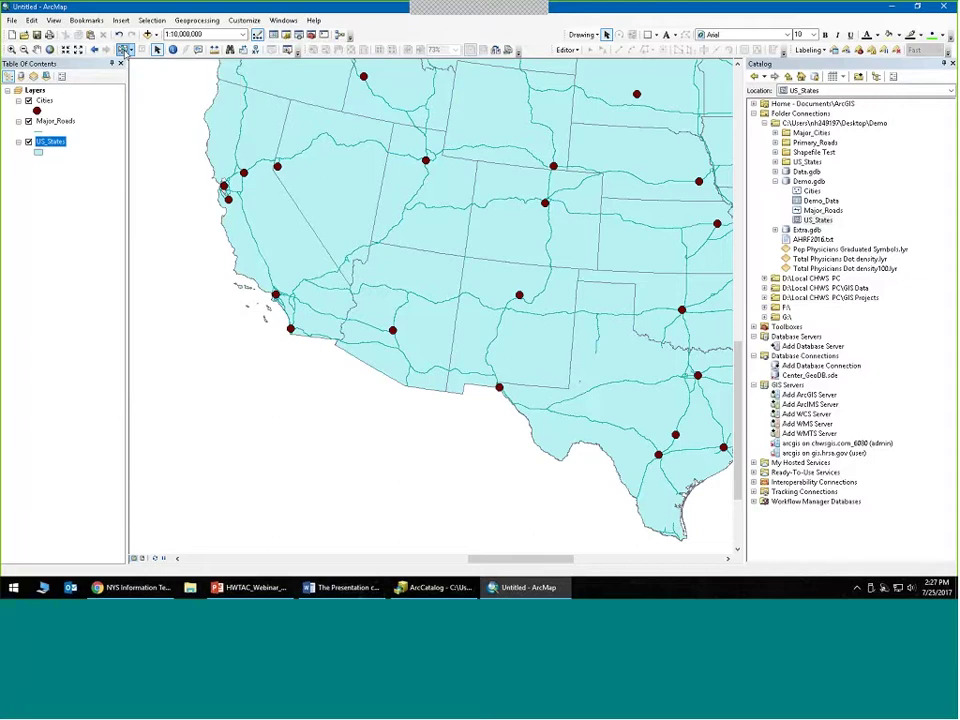
pyautogui.click(270, 215)
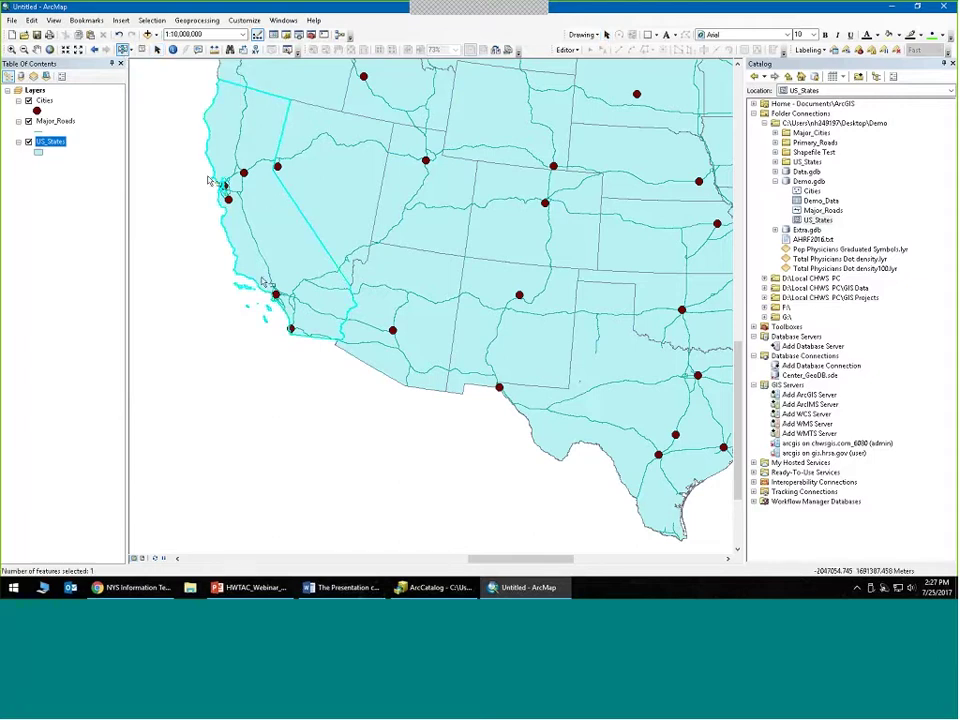
pyautogui.rightClick(55, 142)
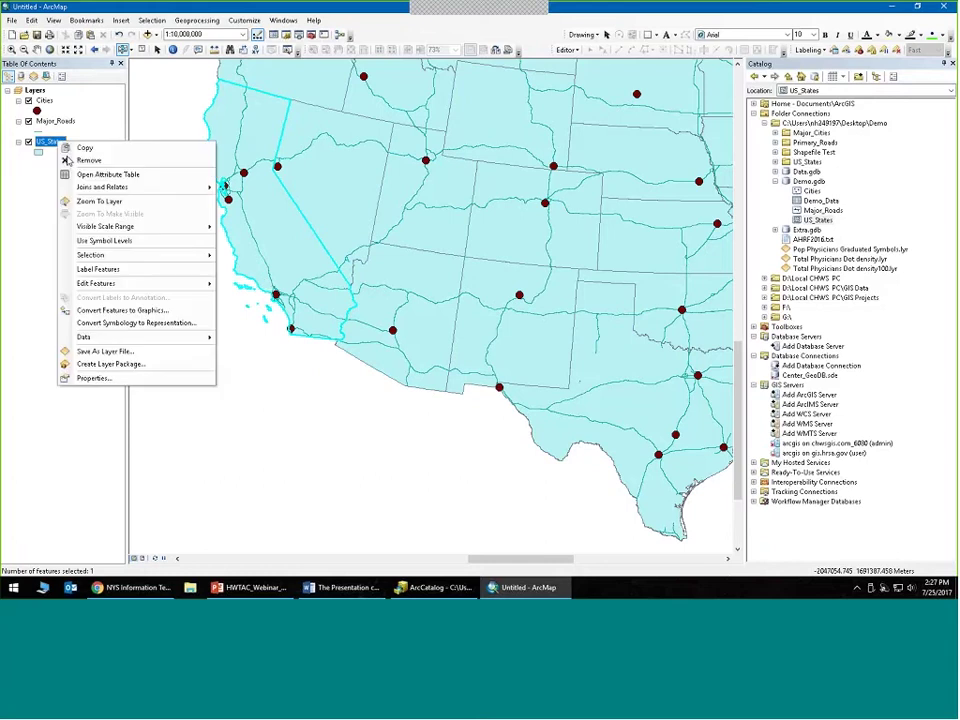
pyautogui.click(108, 174)
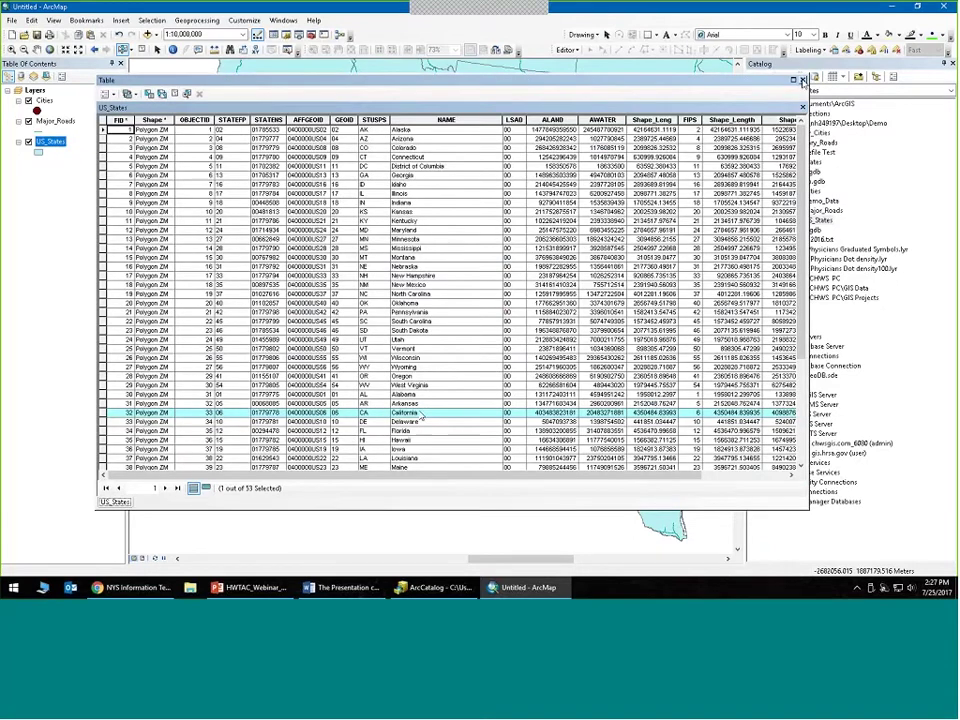
pyautogui.click(802, 80)
pyautogui.click(141, 50)
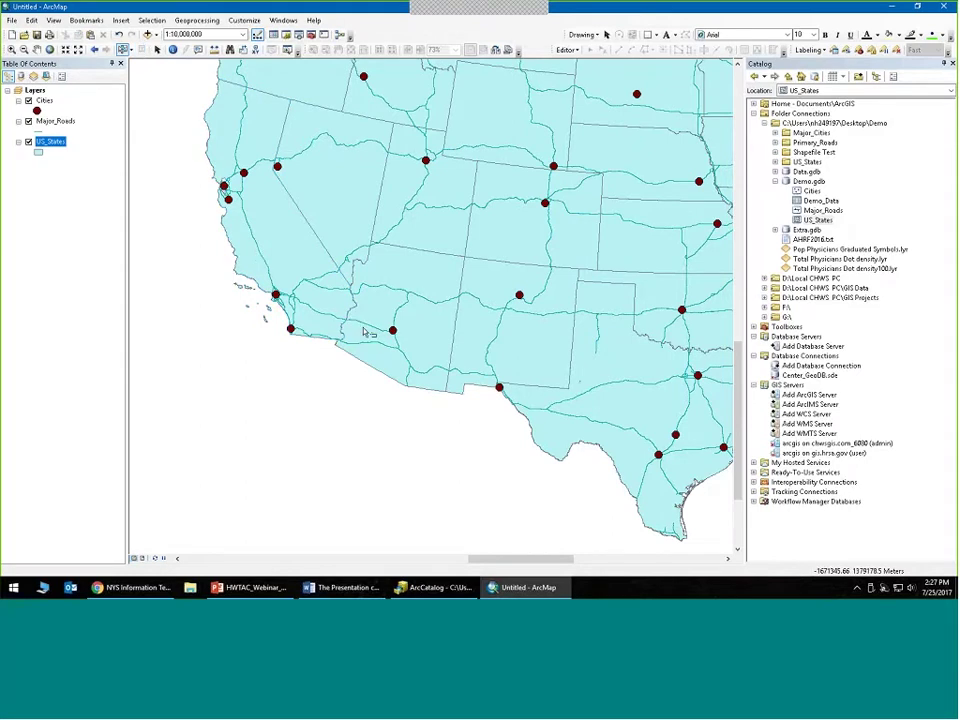
# - Identify Nevada on the map to read its attributes and close the results
pyautogui.click(174, 51)
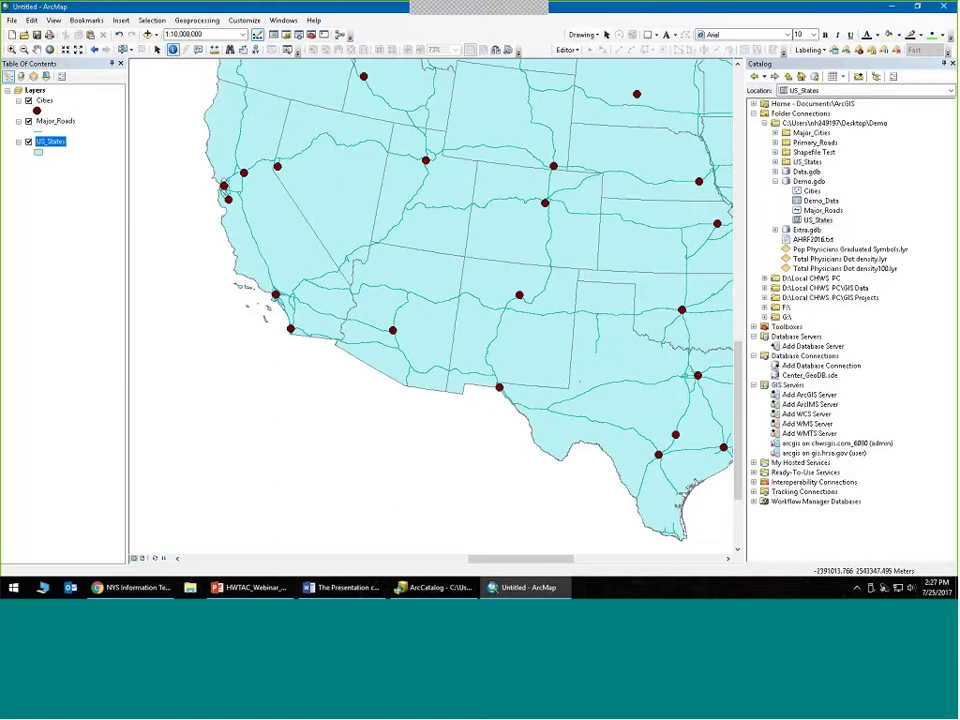
pyautogui.click(330, 190)
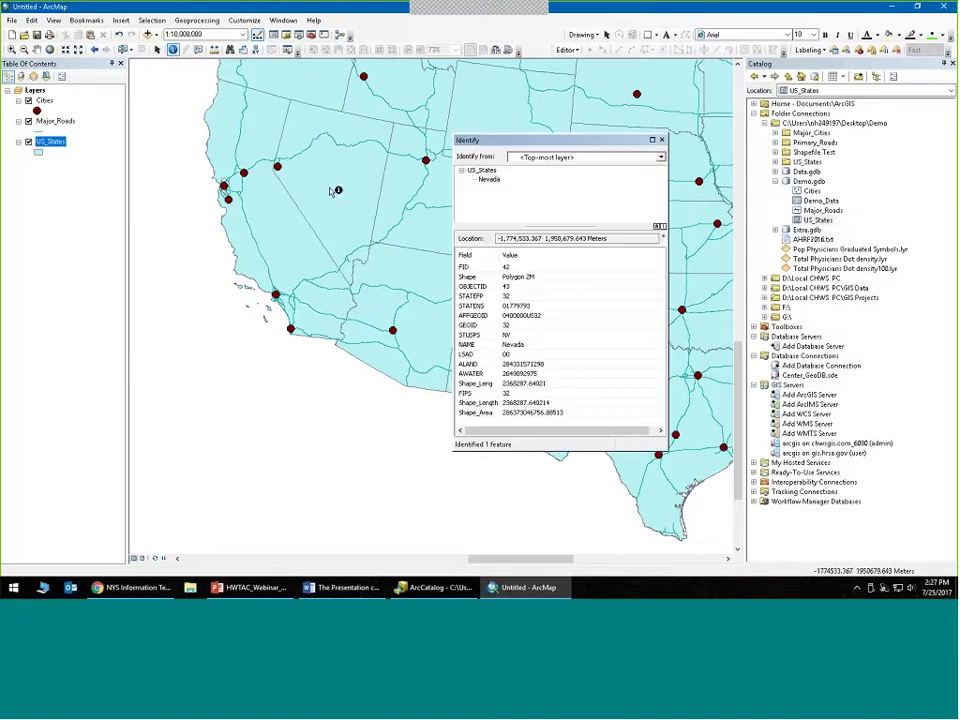
pyautogui.moveTo(592, 141); pyautogui.dragTo(550, 176)
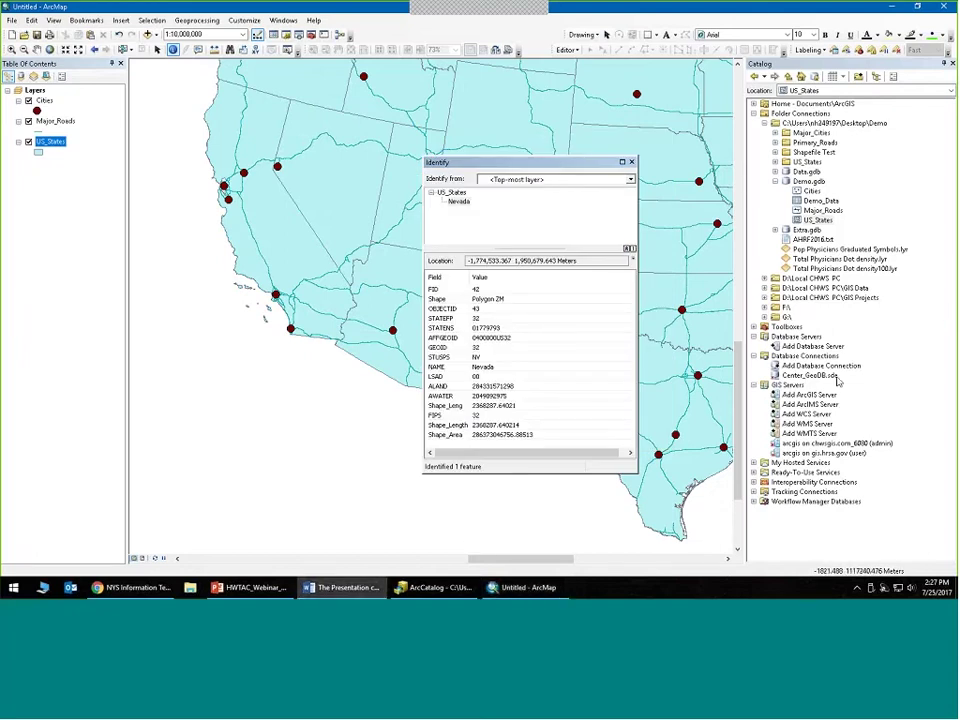
pyautogui.click(631, 162)
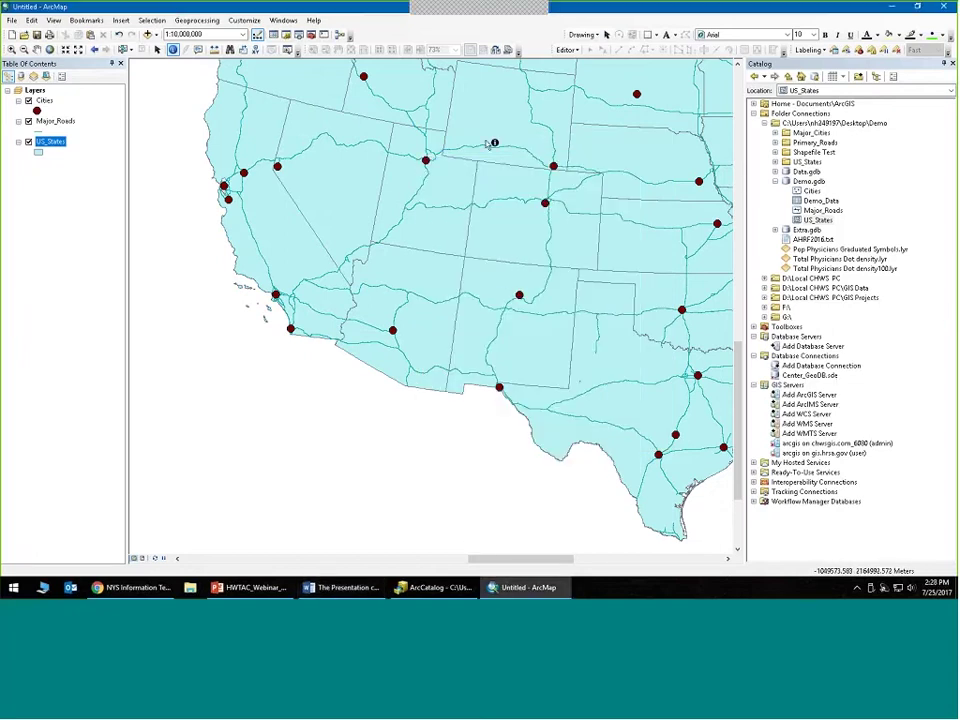
pyautogui.click(157, 50)
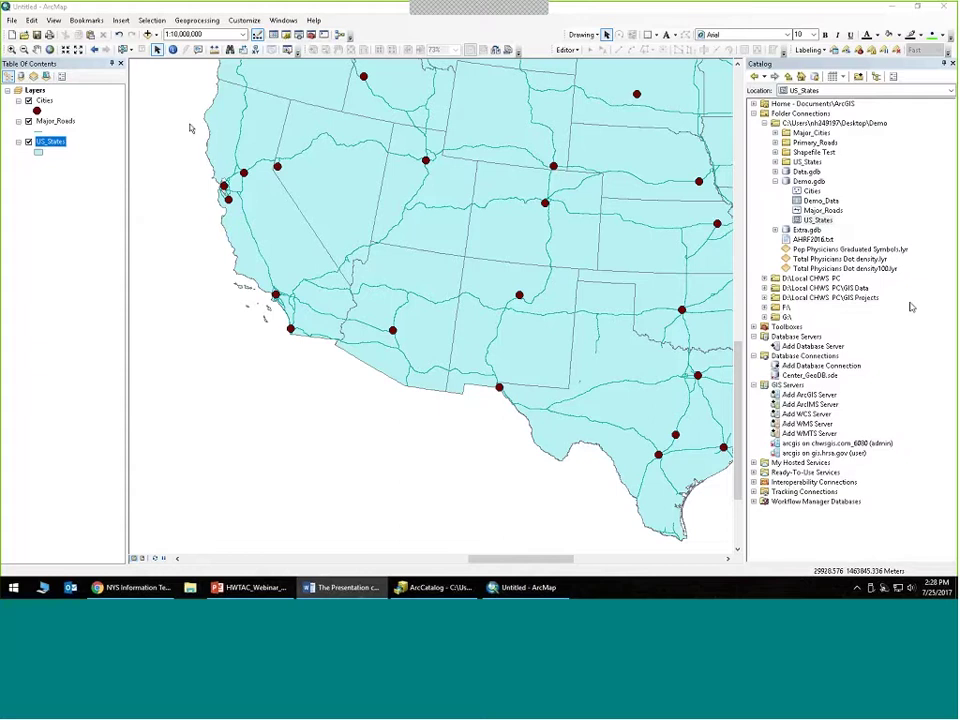
# - Pan and zoom the map to frame the whole contiguous United States
pyautogui.click(190, 128)
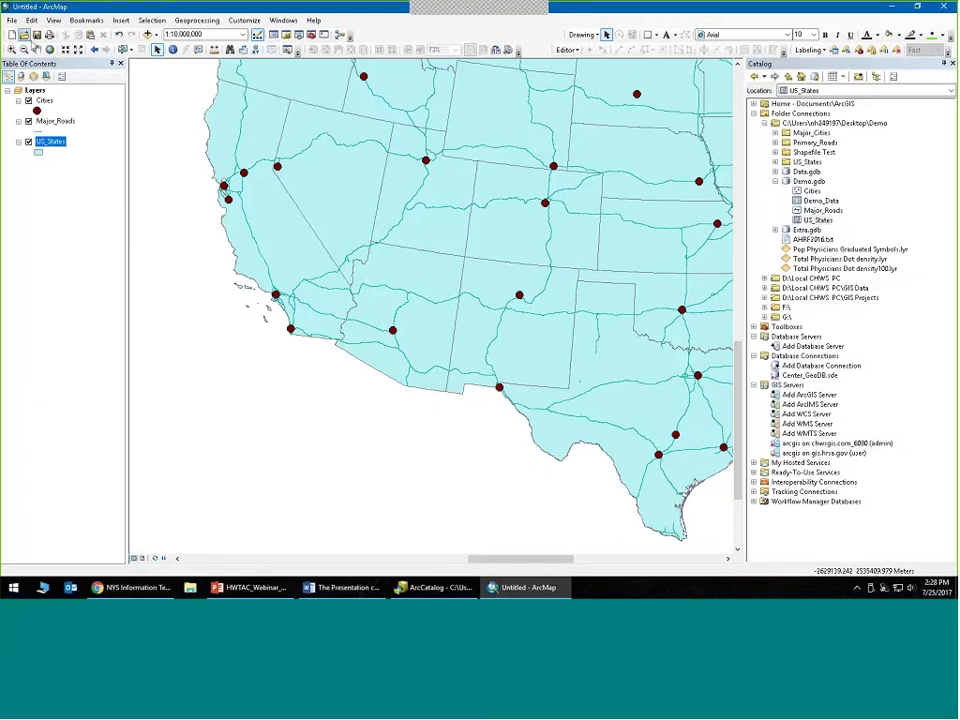
pyautogui.moveTo(554, 271); pyautogui.dragTo(430, 335)
pyautogui.scroll(-1, 431, 335)
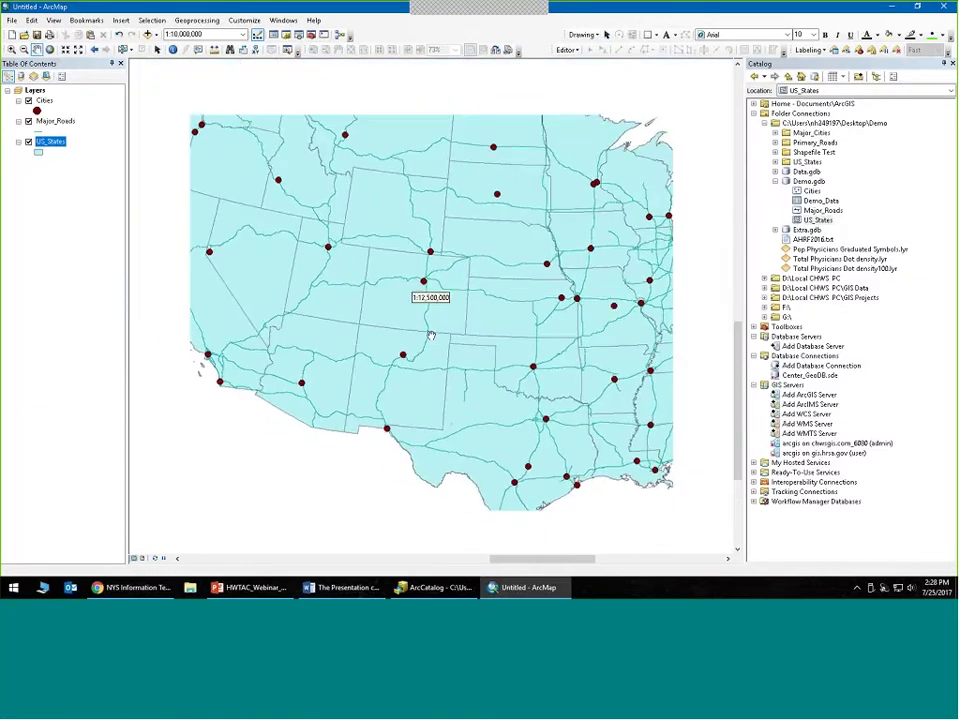
pyautogui.moveTo(517, 272); pyautogui.dragTo(494, 277)
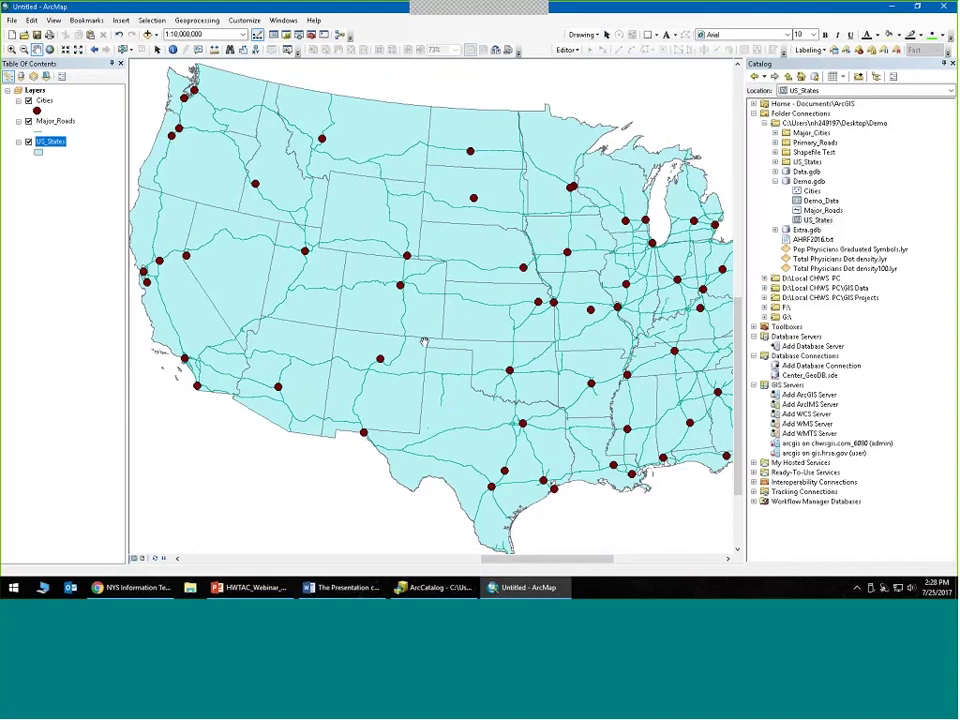
pyautogui.scroll(-1, 421, 342)
pyautogui.moveTo(508, 356); pyautogui.dragTo(467, 338)
pyautogui.scroll(-2, 484, 347)
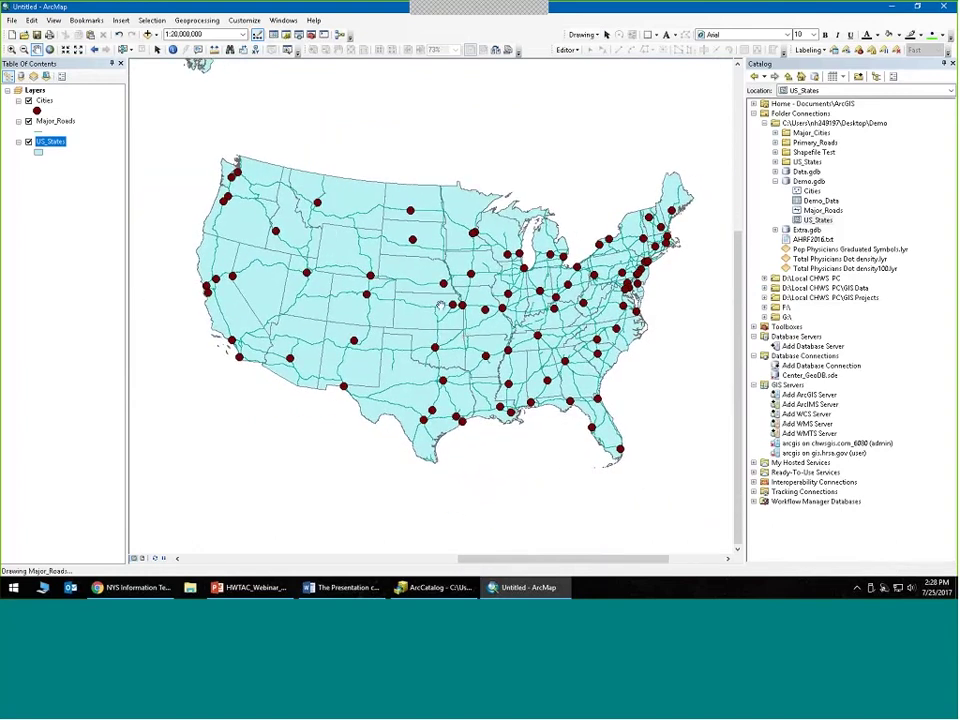
pyautogui.click(12, 49)
pyautogui.moveTo(171, 120); pyautogui.dragTo(715, 504)
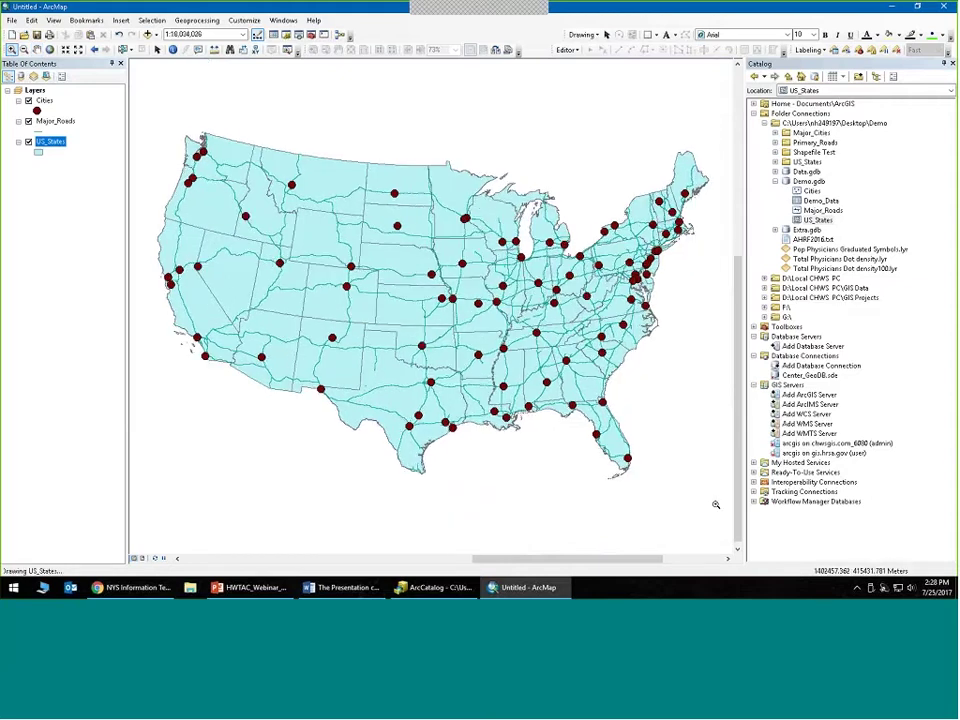
pyautogui.click(157, 49)
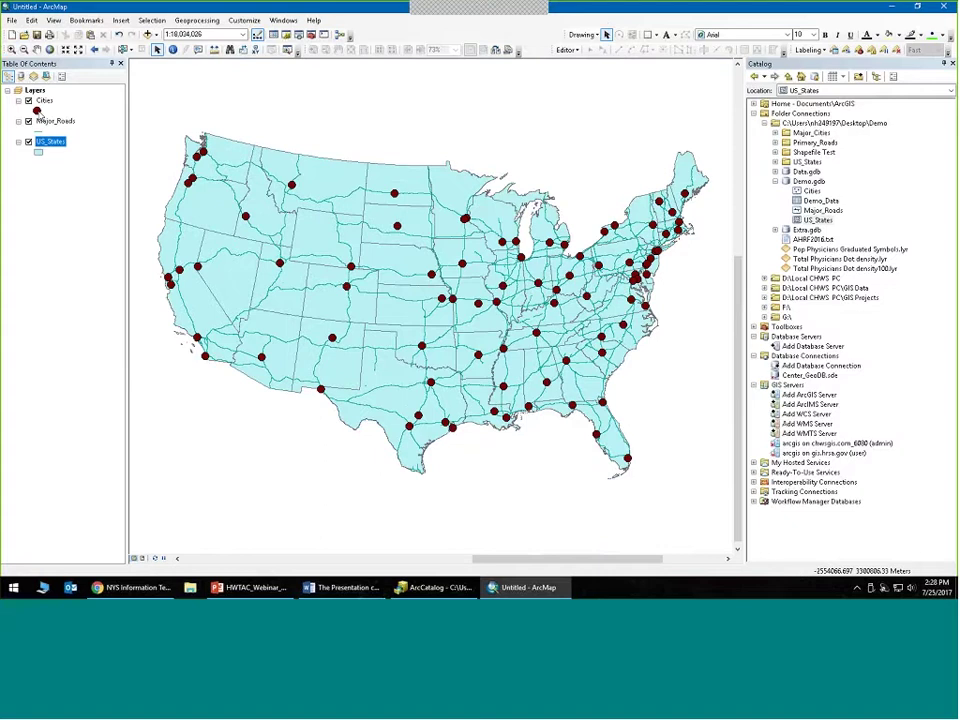
# - Add the Demo_Data table from Demo.gdb to the map and open it to review its state population and physician fields
pyautogui.hotkey('alt', 'Tab')
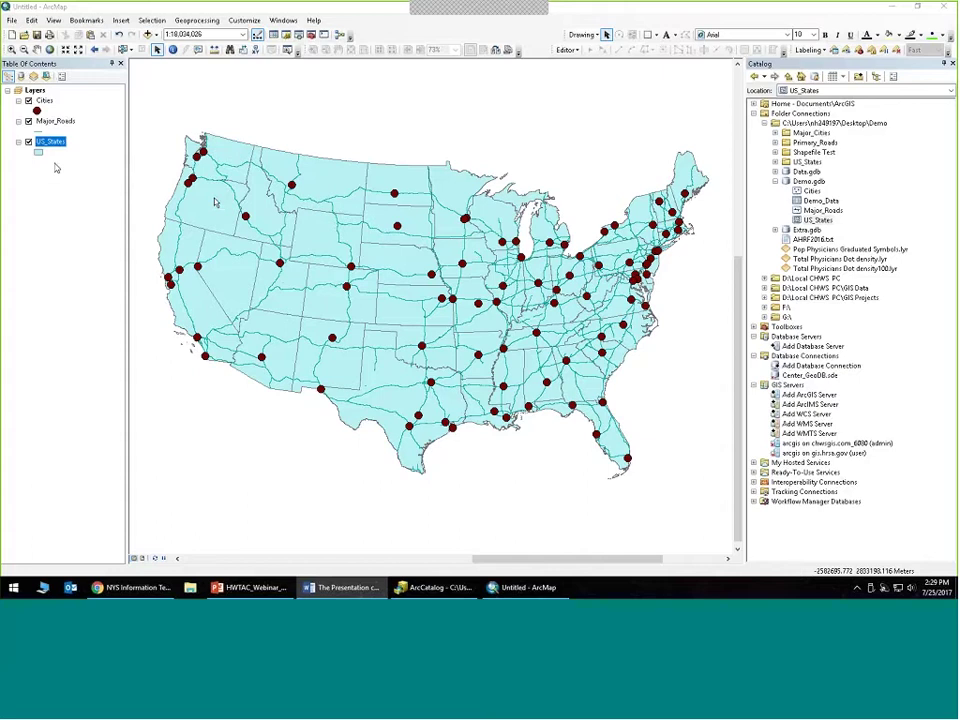
pyautogui.moveTo(821, 201); pyautogui.dragTo(49, 210)
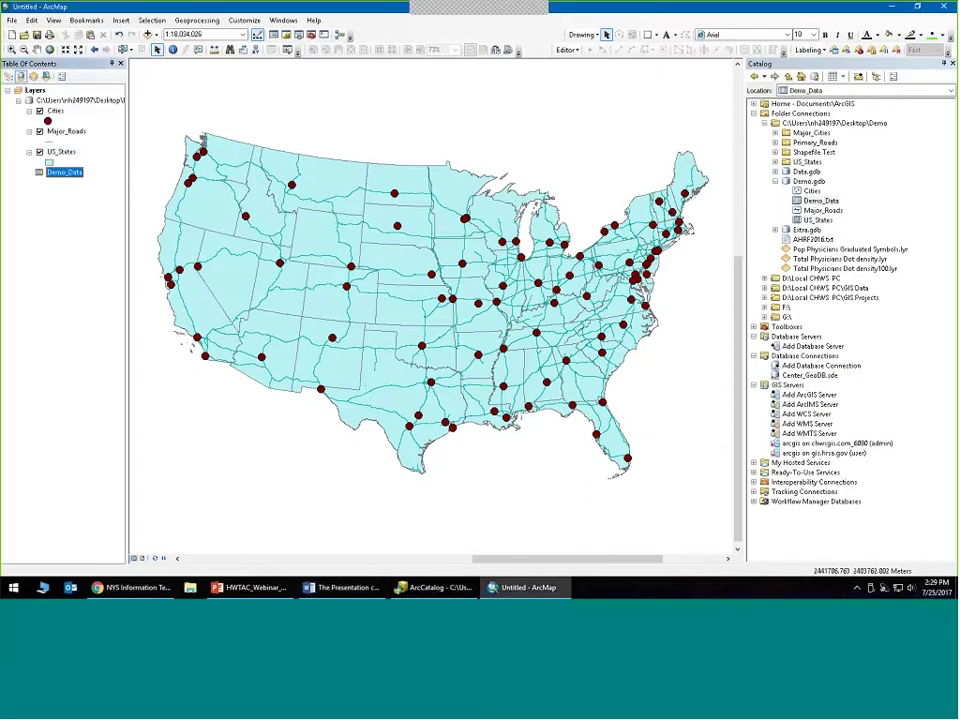
pyautogui.rightClick(62, 172)
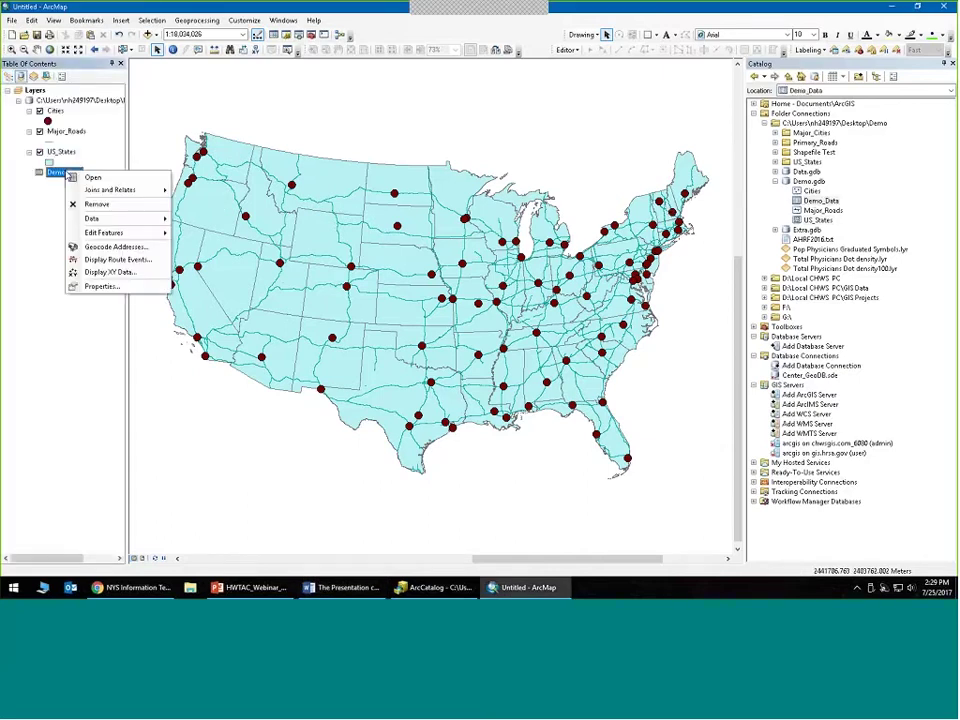
pyautogui.click(93, 178)
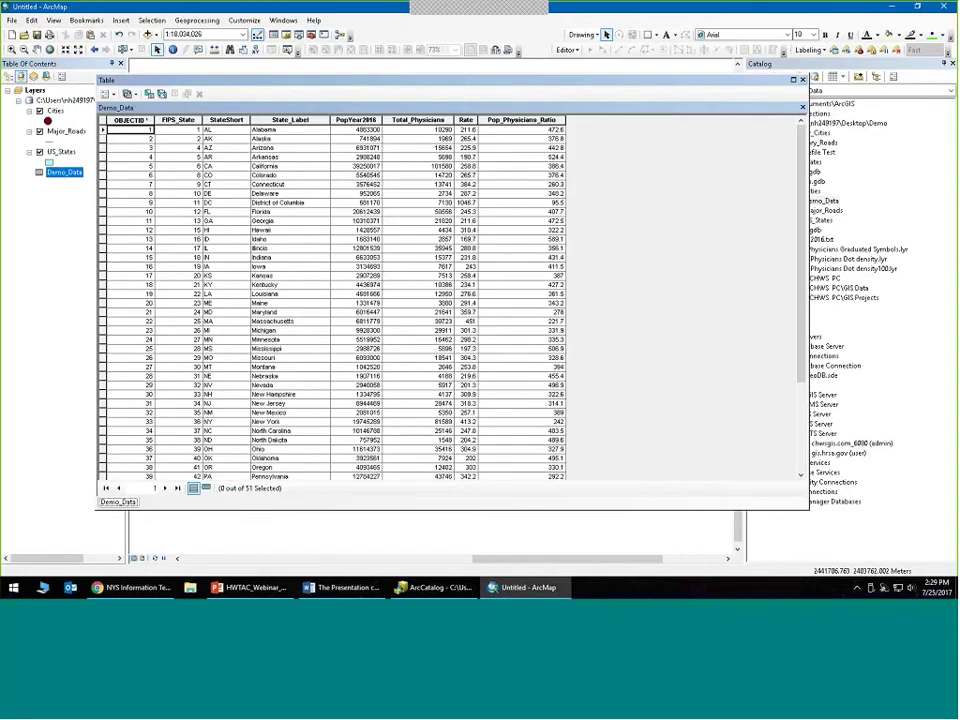
pyautogui.hotkey('alt', 'Tab')
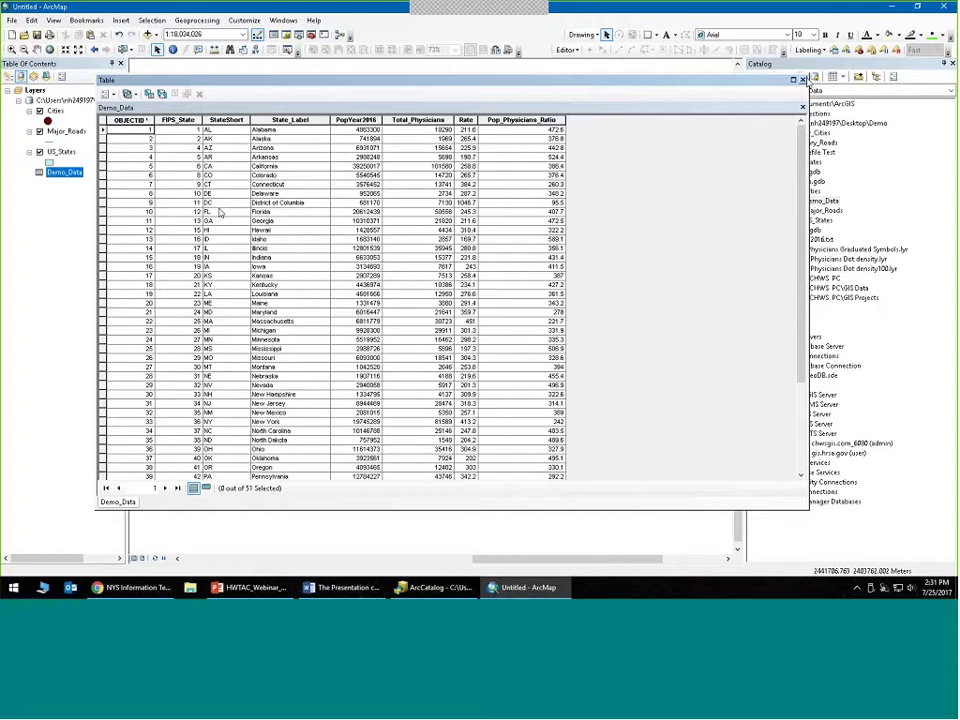
pyautogui.click(803, 79)
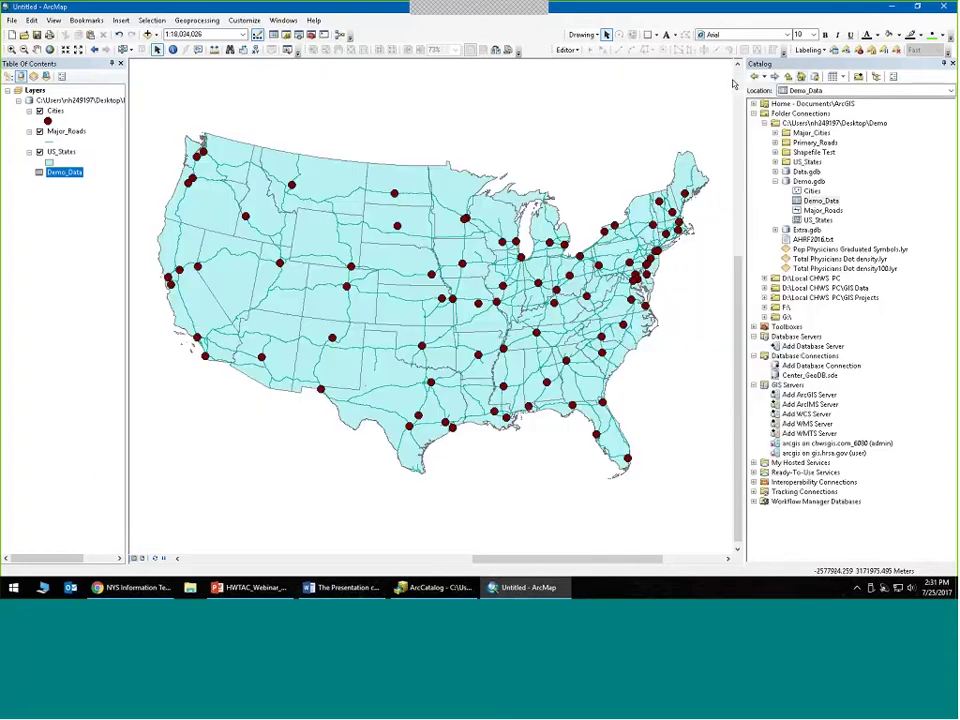
# - Join the Demo_Data table to the US_States layer, matching FIPS to FIPS_State and keeping all records
pyautogui.rightClick(60, 151)
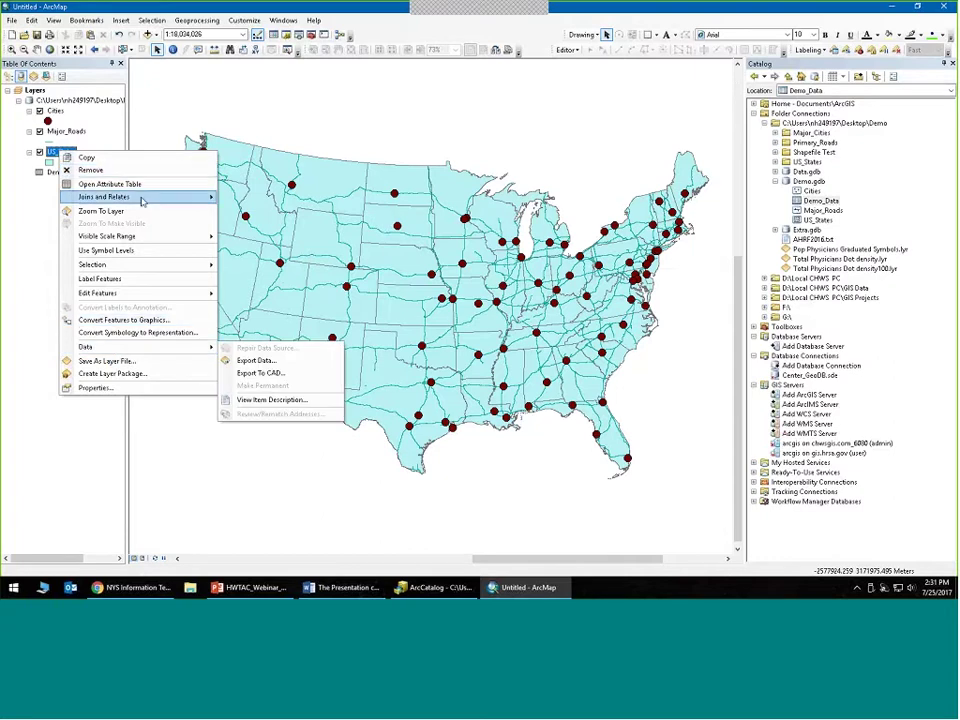
pyautogui.moveTo(143, 201)
pyautogui.click(244, 198)
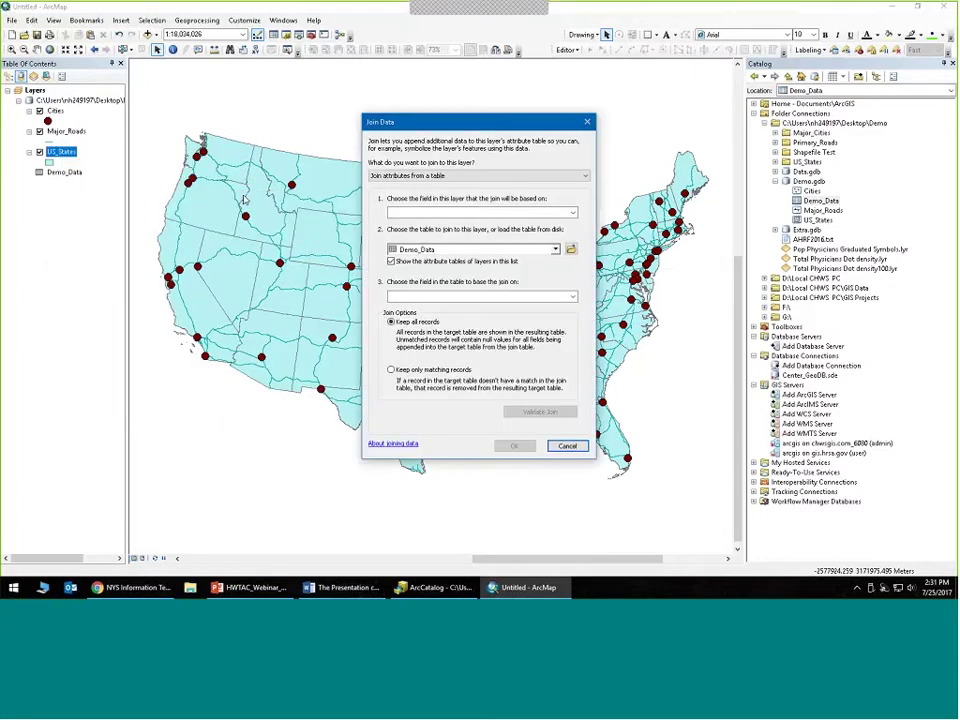
pyautogui.click(571, 177)
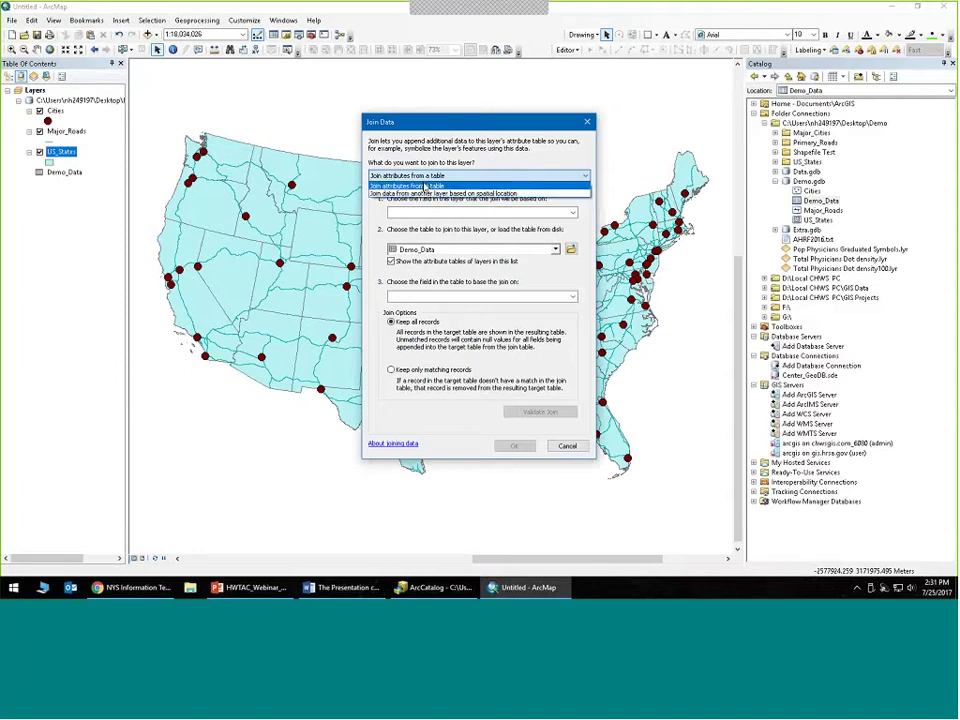
pyautogui.click(425, 187)
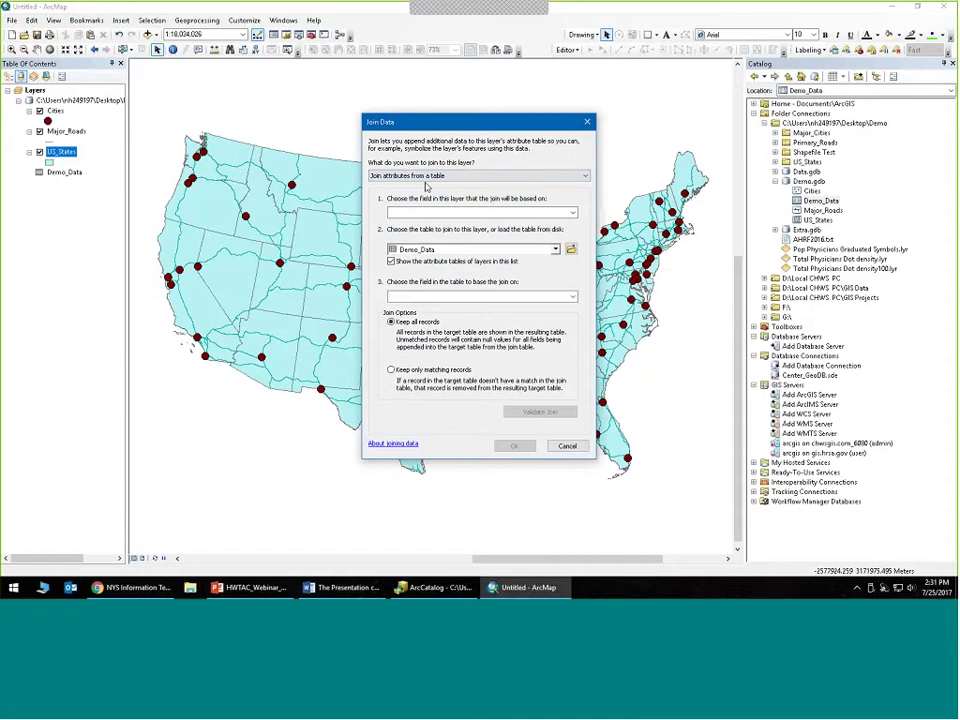
pyautogui.click(571, 213)
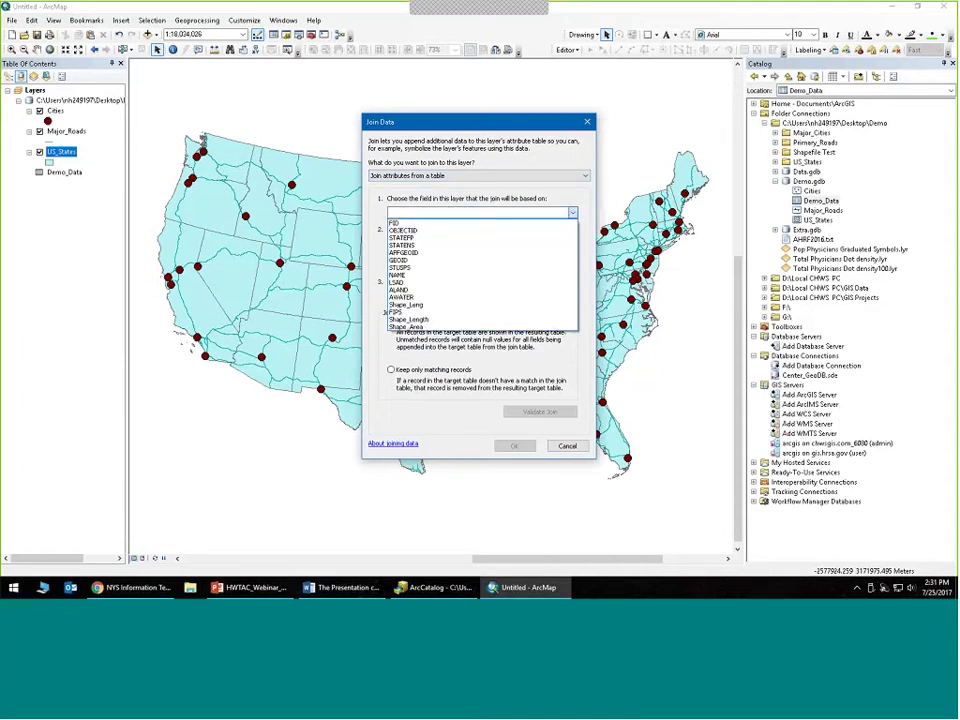
pyautogui.click(410, 312)
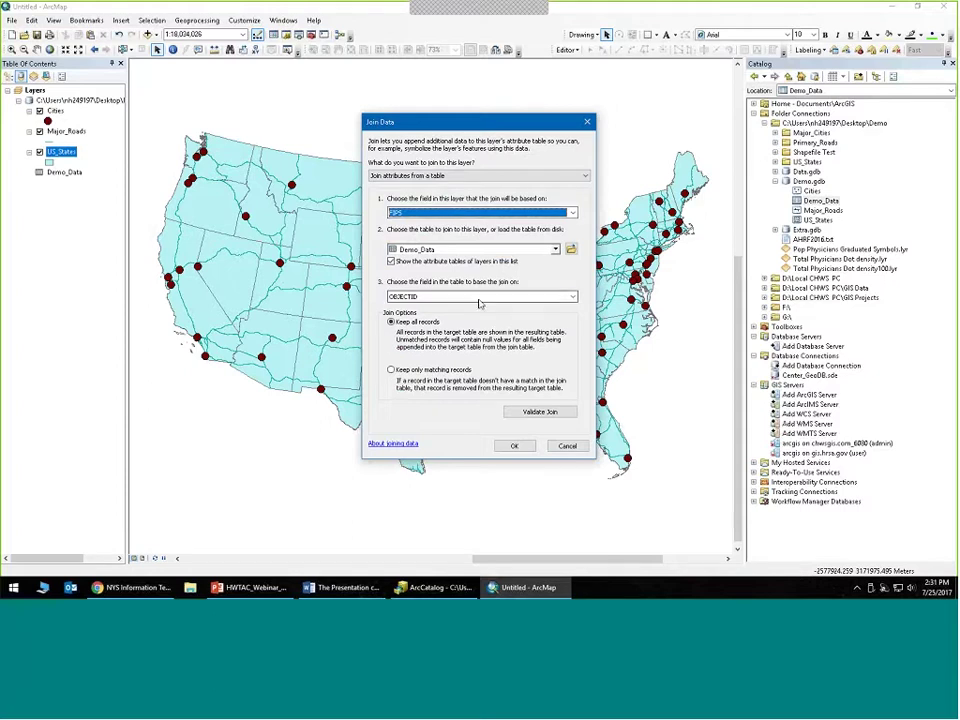
pyautogui.click(480, 298)
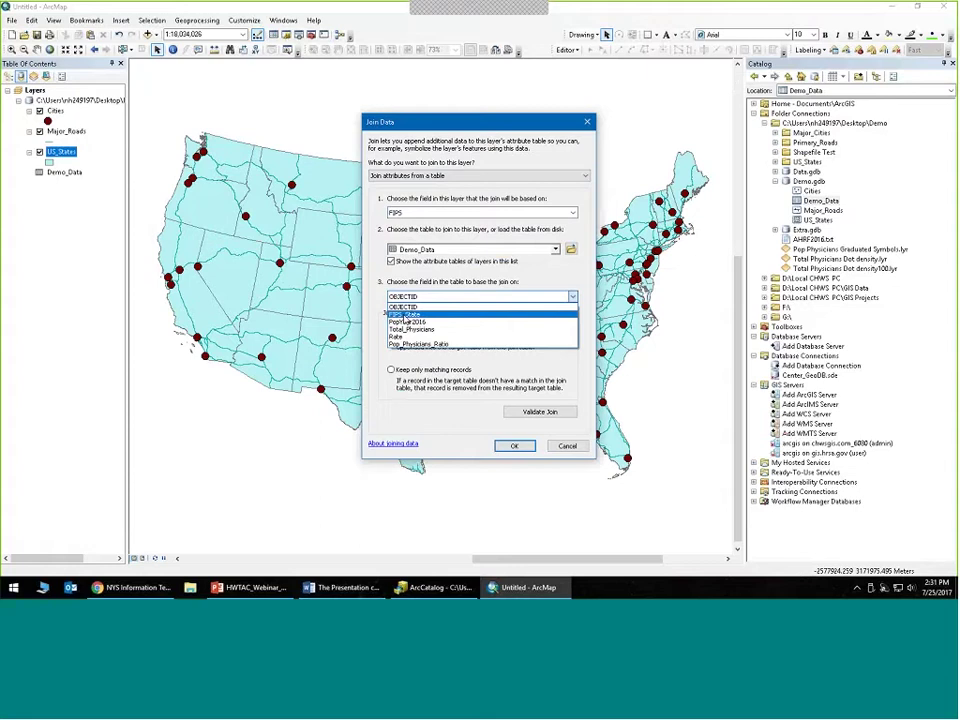
pyautogui.click(407, 316)
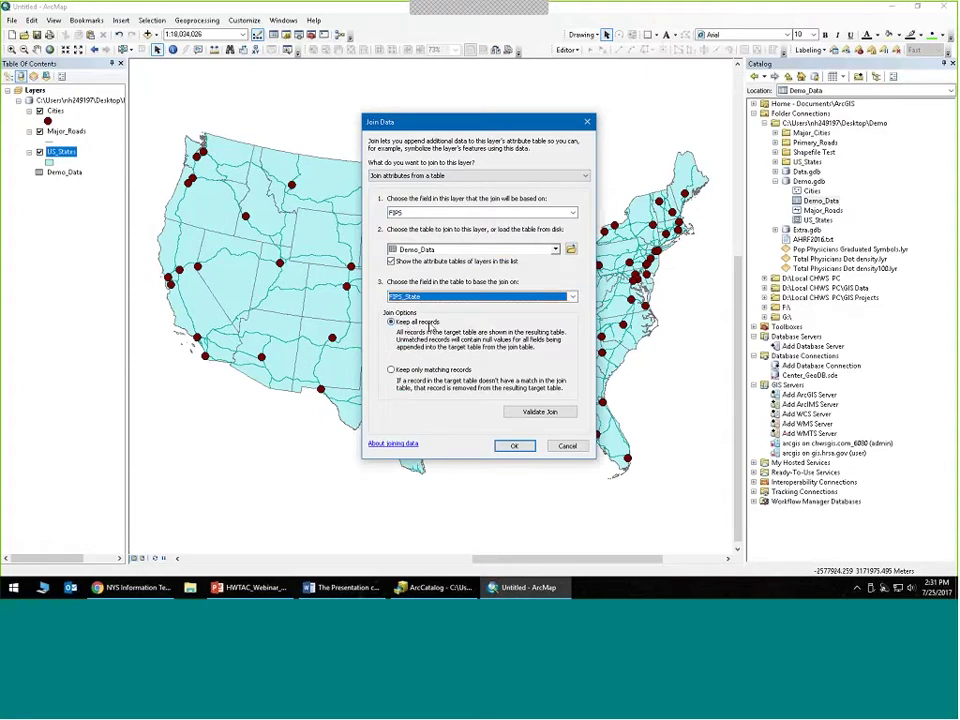
pyautogui.click(505, 442)
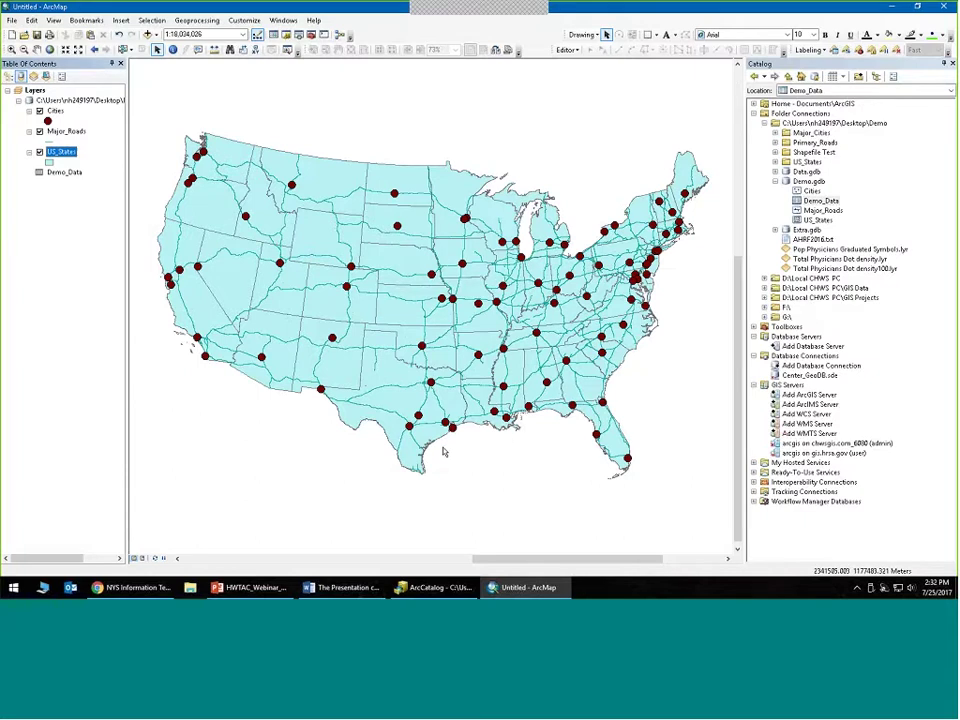
pyautogui.click(341, 588)
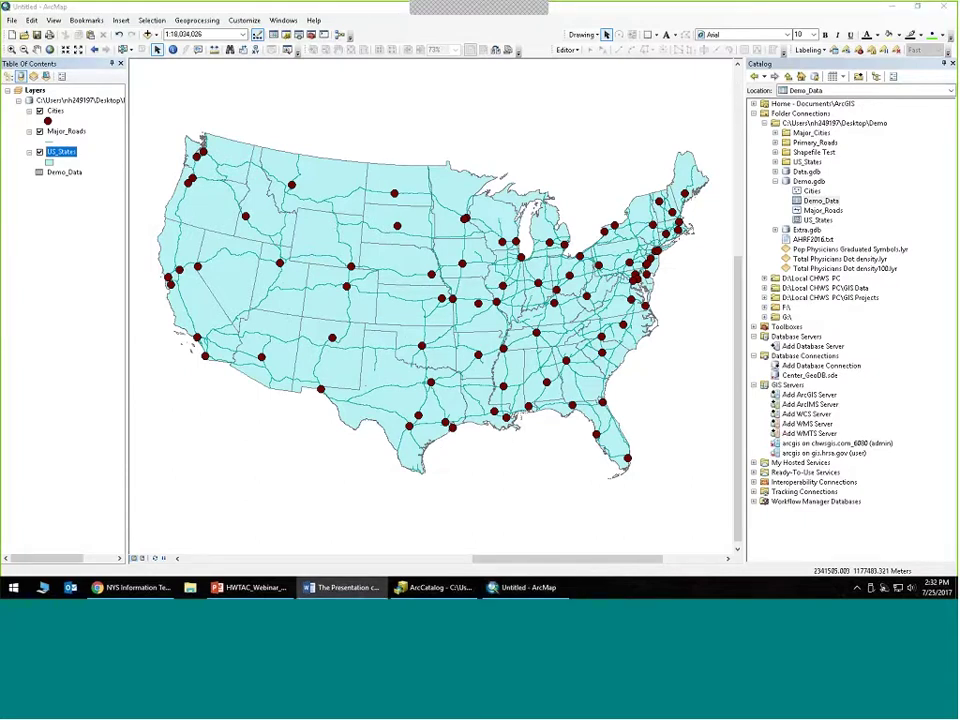
pyautogui.click(313, 12)
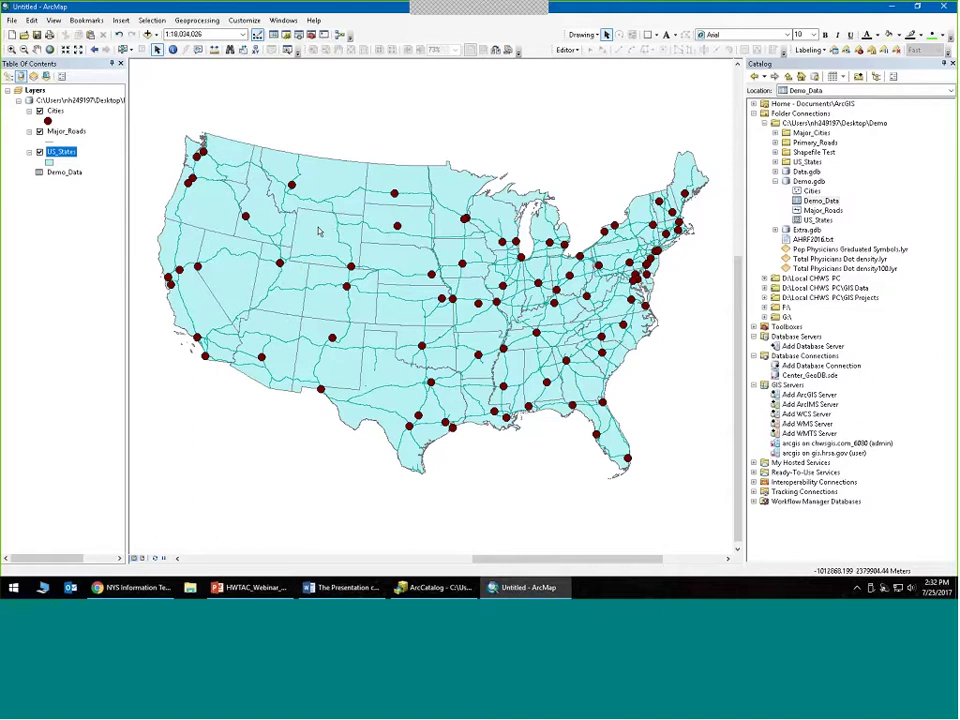
# - Review the fields joined from Demo_Data, OBJECTID through Pop_Physicians_Ratio, in the US_States attribute table and close it
pyautogui.click(63, 153)
pyautogui.rightClick(67, 157)
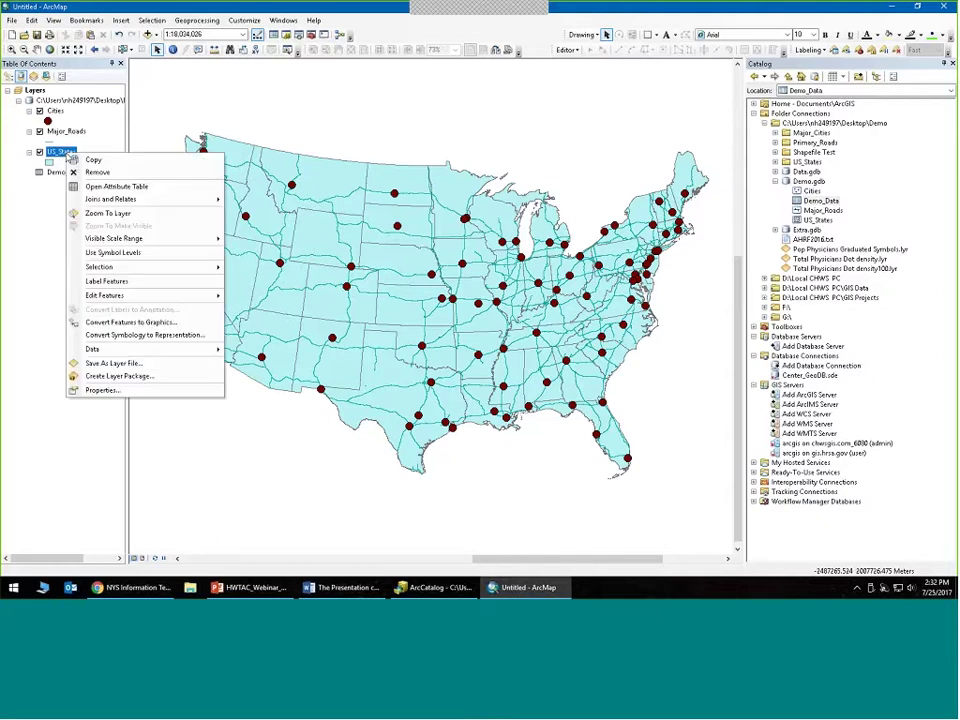
pyautogui.click(89, 188)
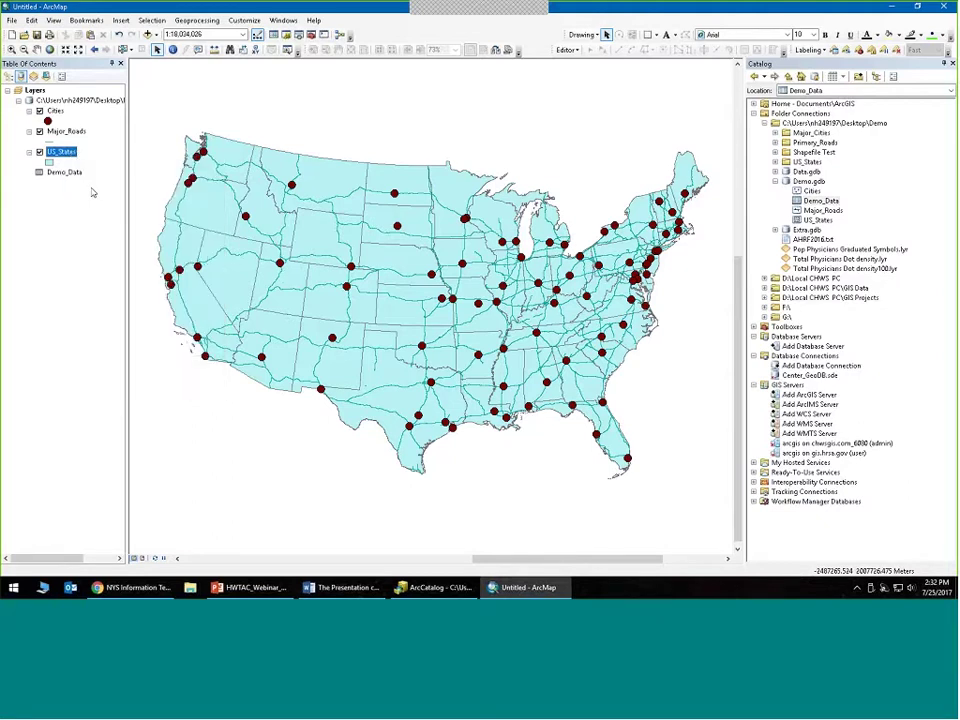
pyautogui.moveTo(240, 475); pyautogui.dragTo(555, 491)
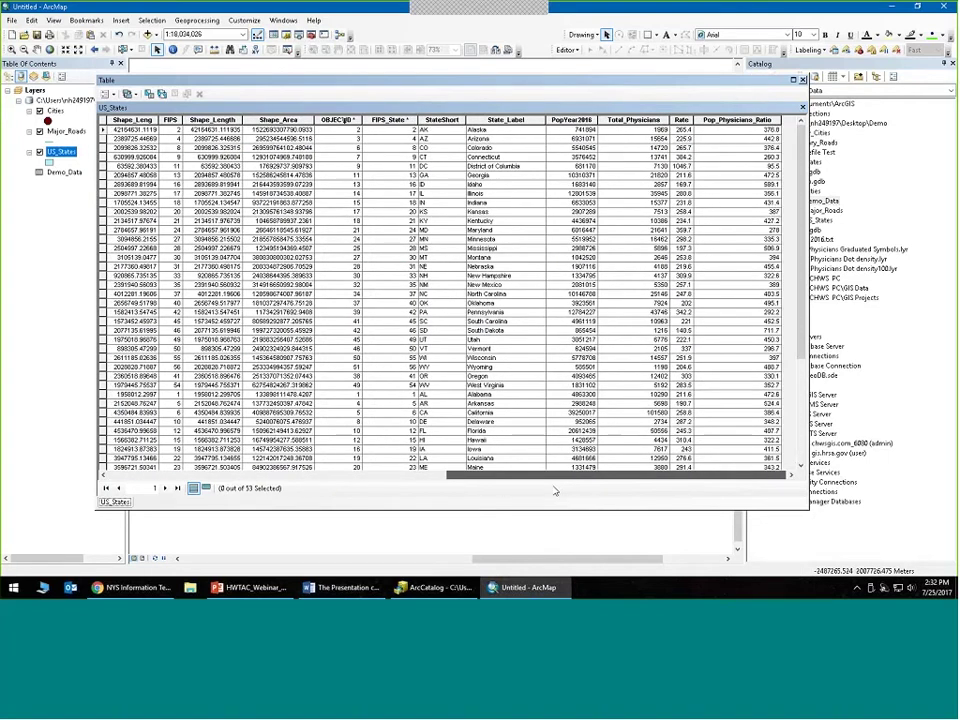
pyautogui.moveTo(338, 119); pyautogui.dragTo(718, 141)
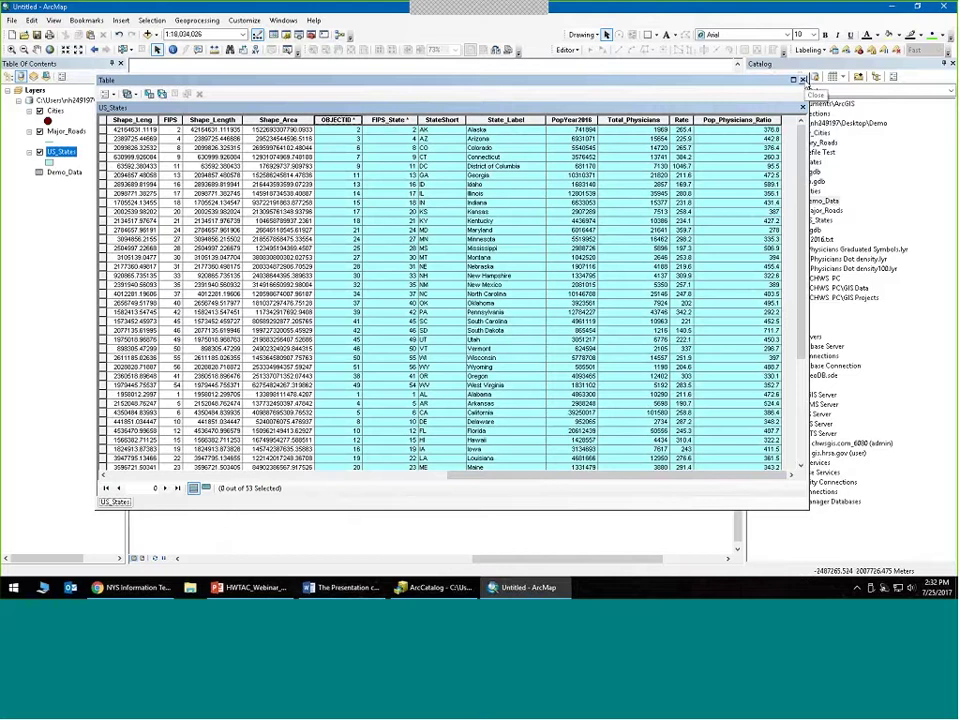
pyautogui.click(803, 80)
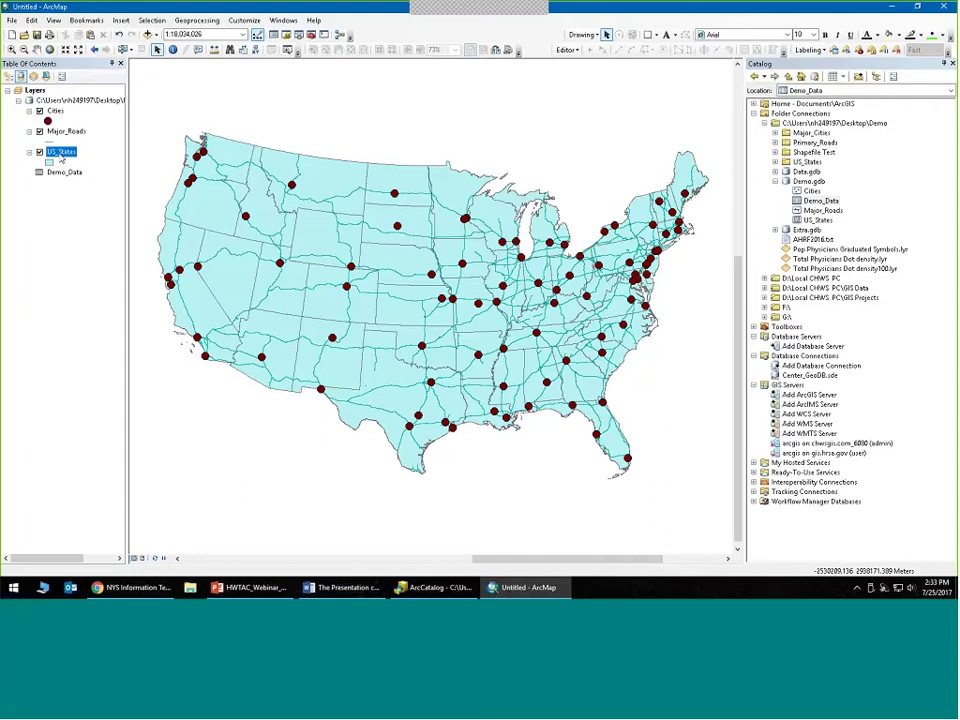
# - Export all features of the joined US_States layer to Demo.gdb as US_States_Demo and add the result to the map
pyautogui.rightClick(62, 156)
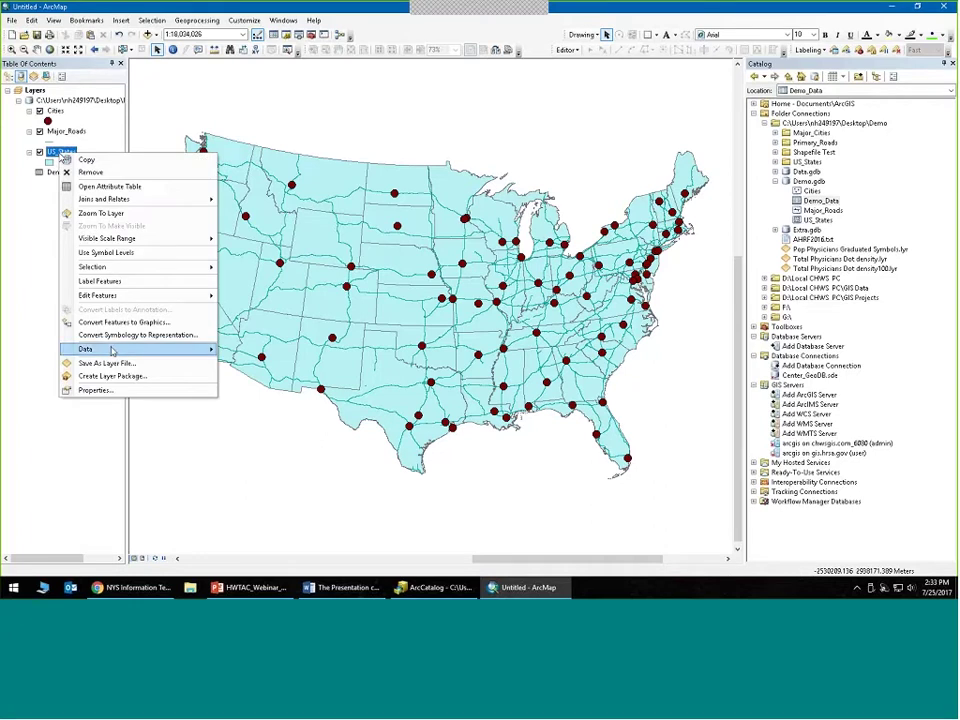
pyautogui.moveTo(90, 349)
pyautogui.click(258, 364)
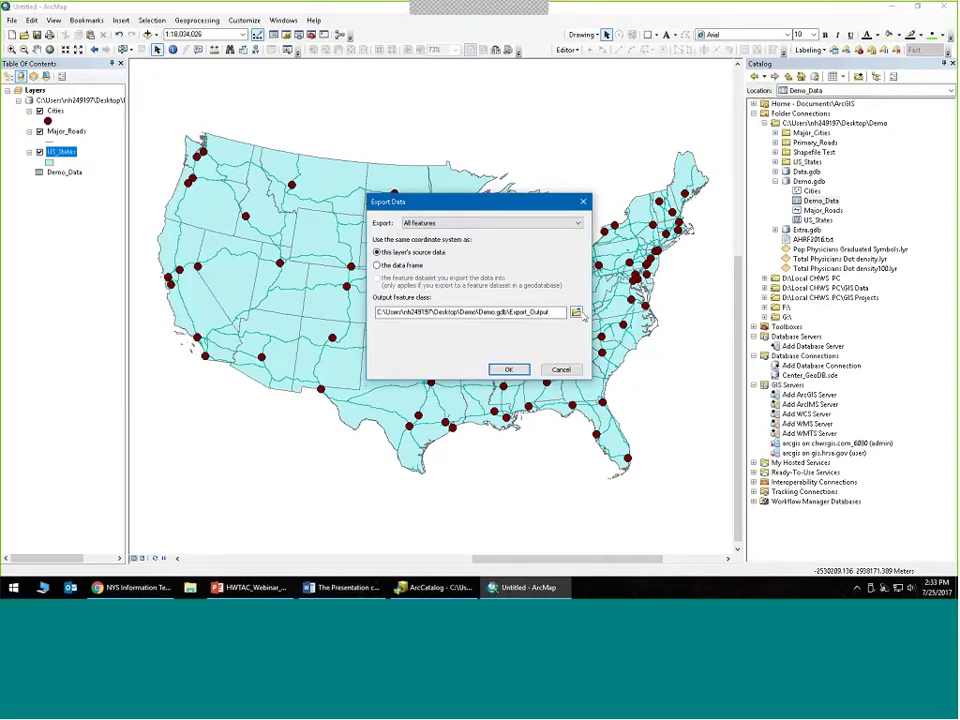
pyautogui.click(577, 313)
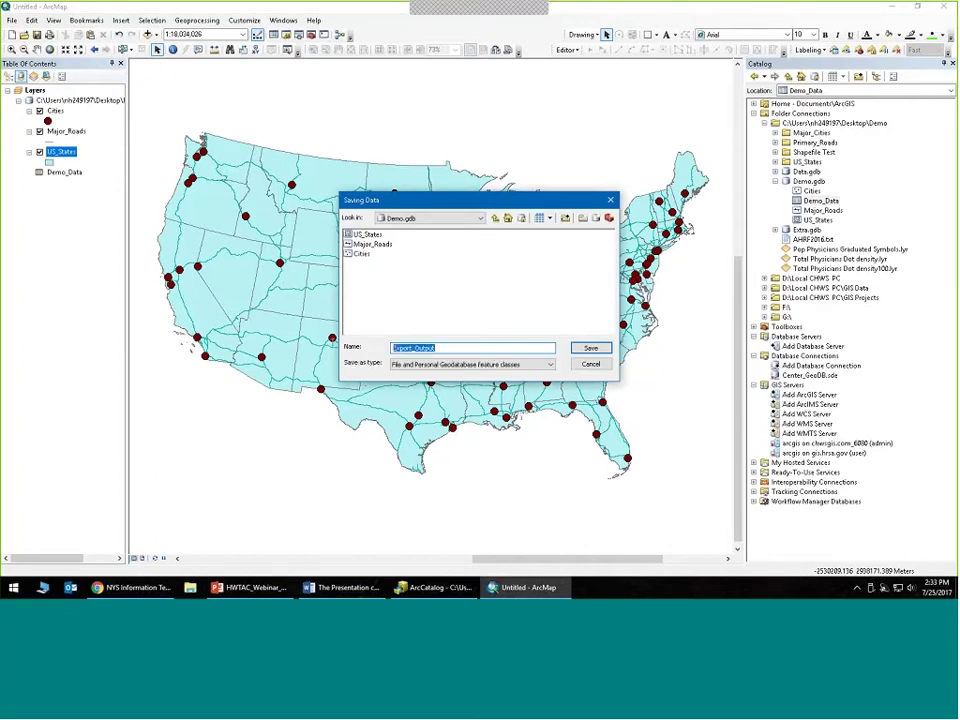
pyautogui.write('Us_States_Demo')
pyautogui.moveTo(397, 348); pyautogui.dragTo(402, 348)
pyautogui.write('S')
pyautogui.click(590, 348)
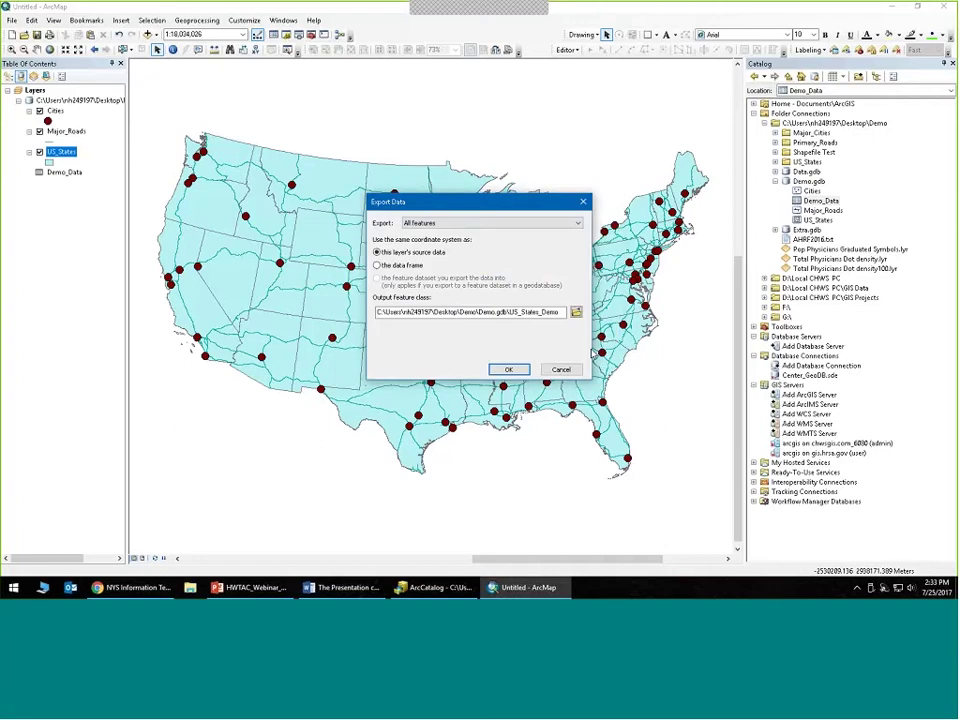
pyautogui.click(505, 368)
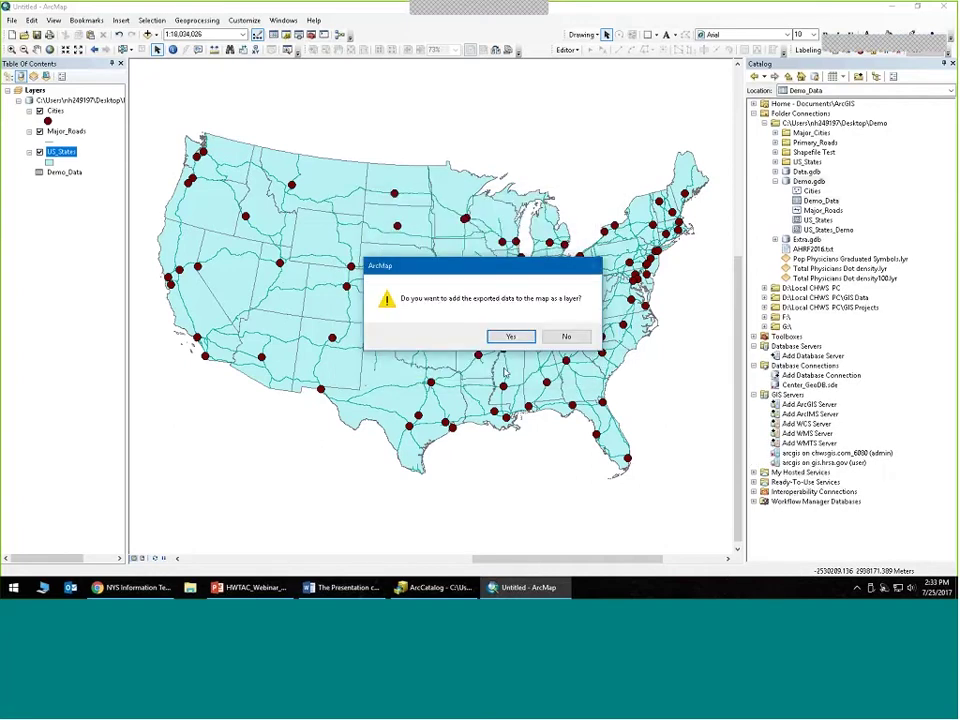
pyautogui.click(505, 336)
# - Remove the original US_States layer and the Demo_Data table from the map
pyautogui.rightClick(62, 173)
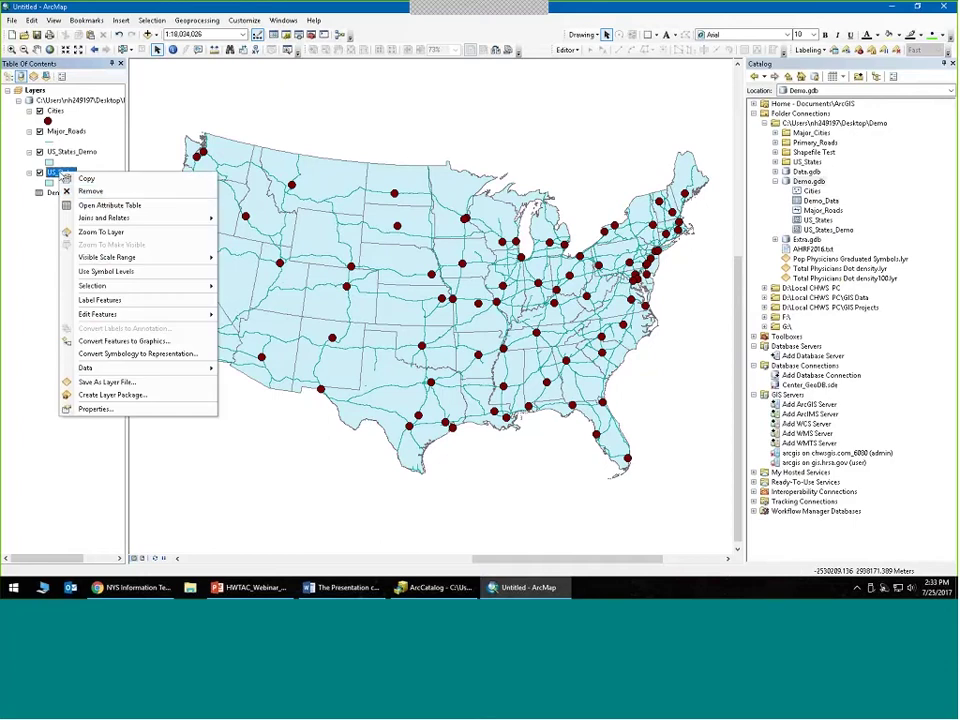
pyautogui.click(78, 191)
pyautogui.rightClick(76, 177)
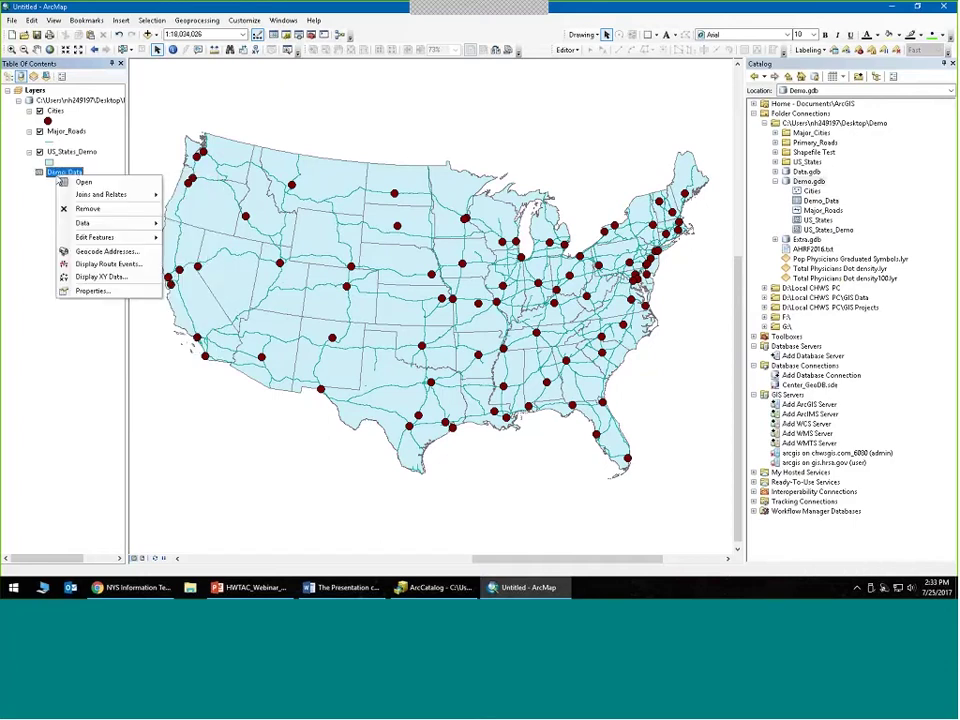
pyautogui.click(82, 204)
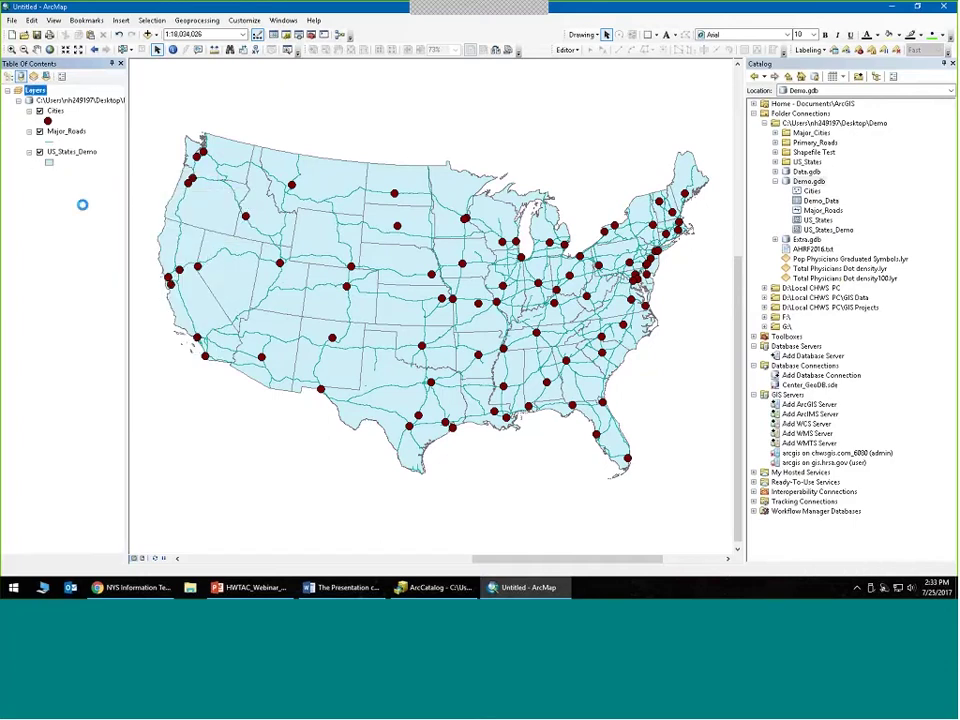
# - Check the population and physician fields in the US_States_Demo attribute table, then close it
pyautogui.rightClick(64, 153)
pyautogui.click(111, 184)
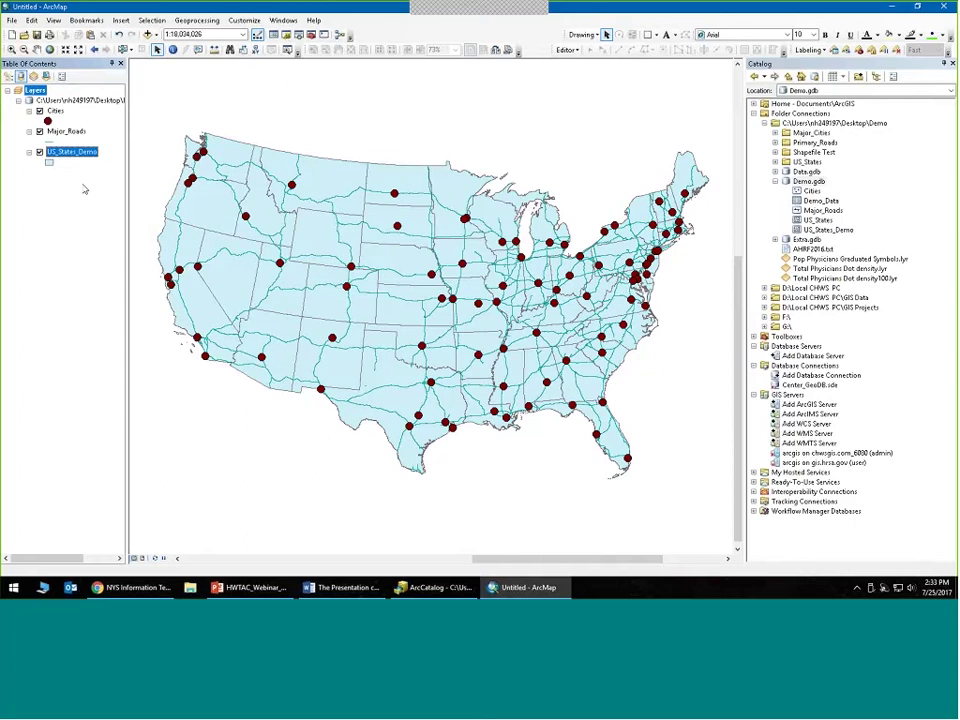
pyautogui.moveTo(218, 476); pyautogui.dragTo(541, 482)
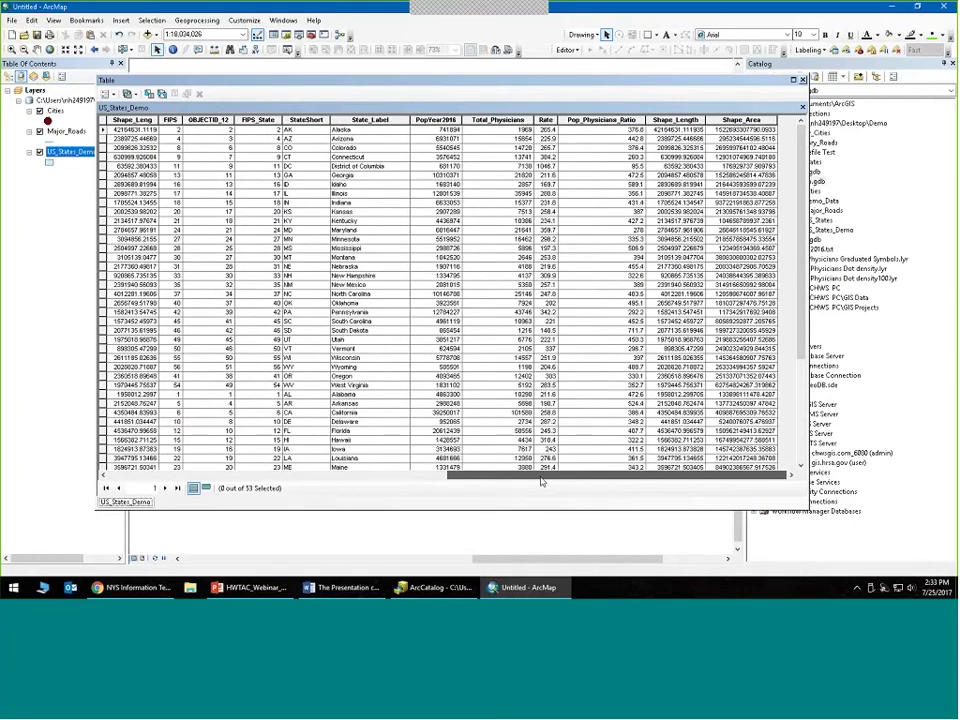
pyautogui.click(803, 80)
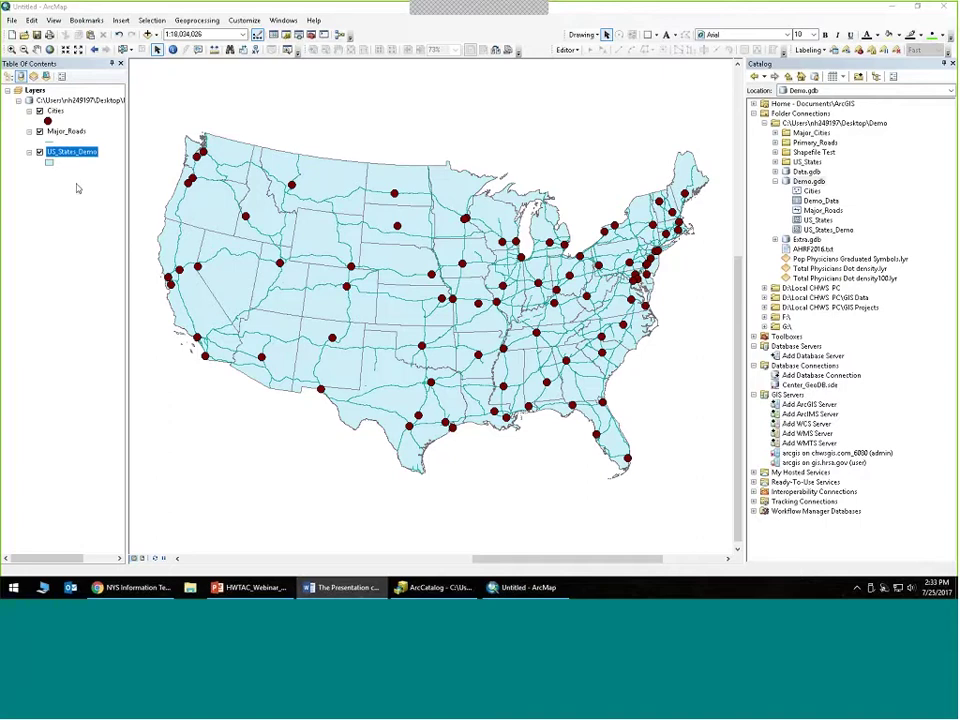
# - Hide the Major_Roads and Cities layers so that only US_States_Demo is displayed
pyautogui.click(40, 131)
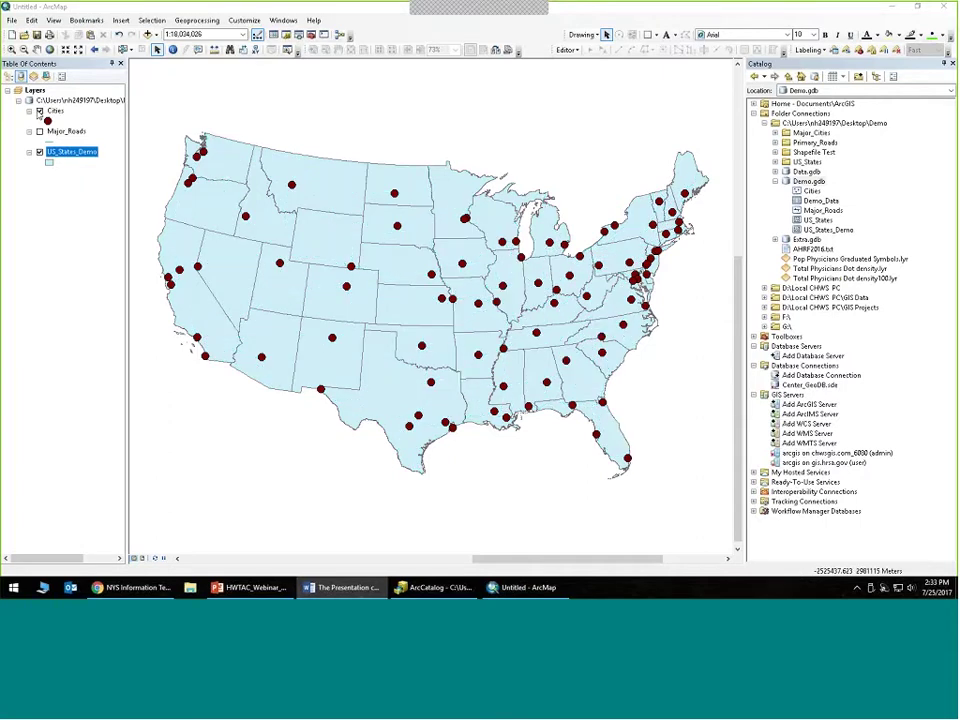
pyautogui.click(40, 111)
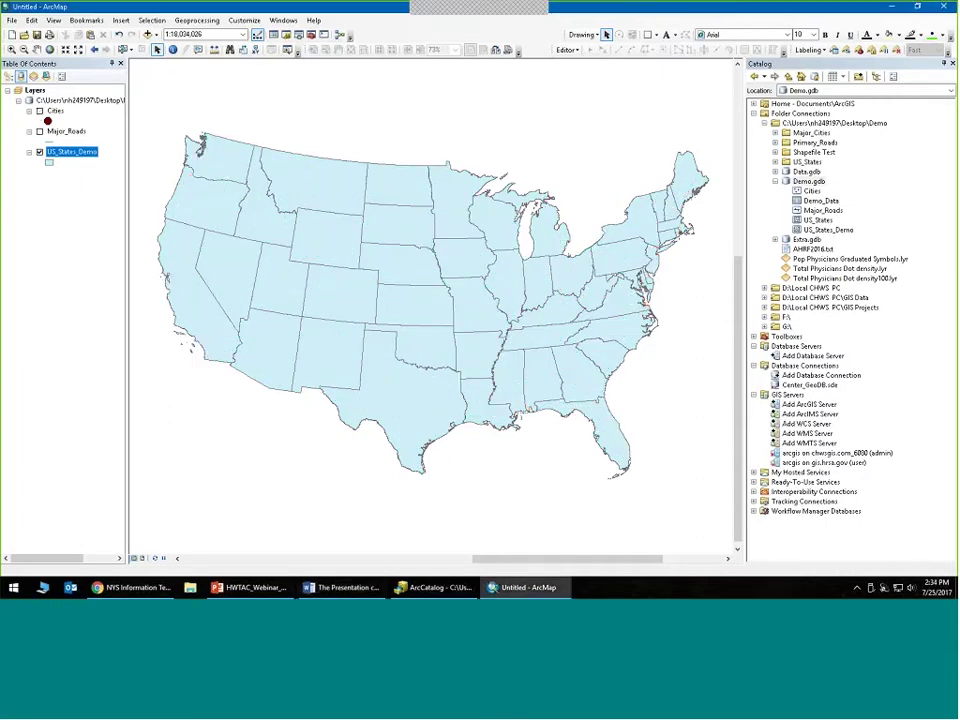
pyautogui.rightClick(70, 153)
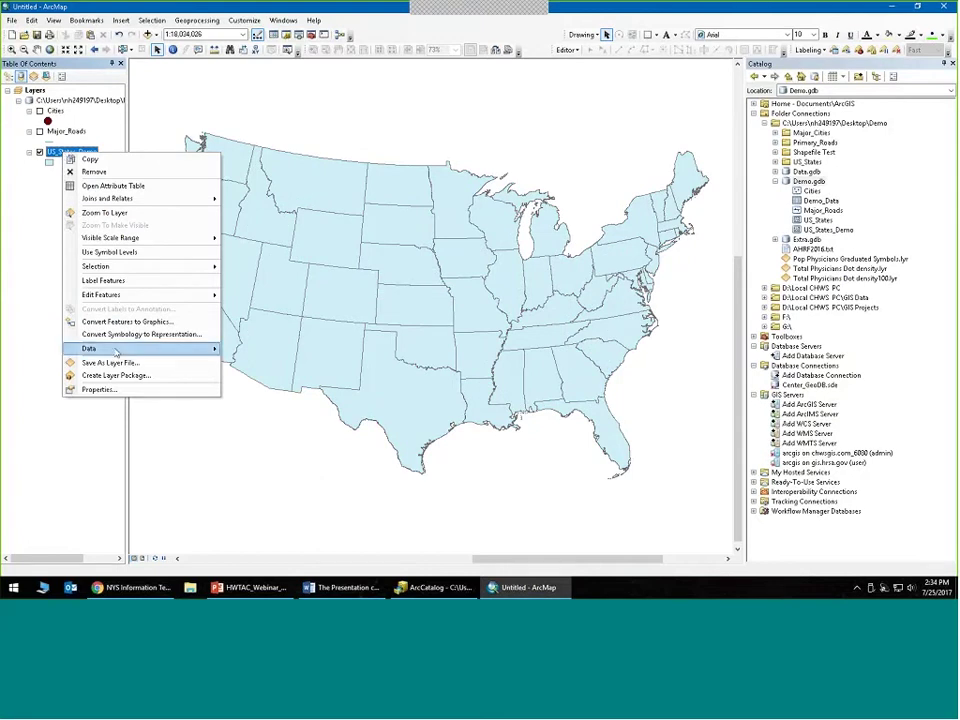
pyautogui.click(109, 389)
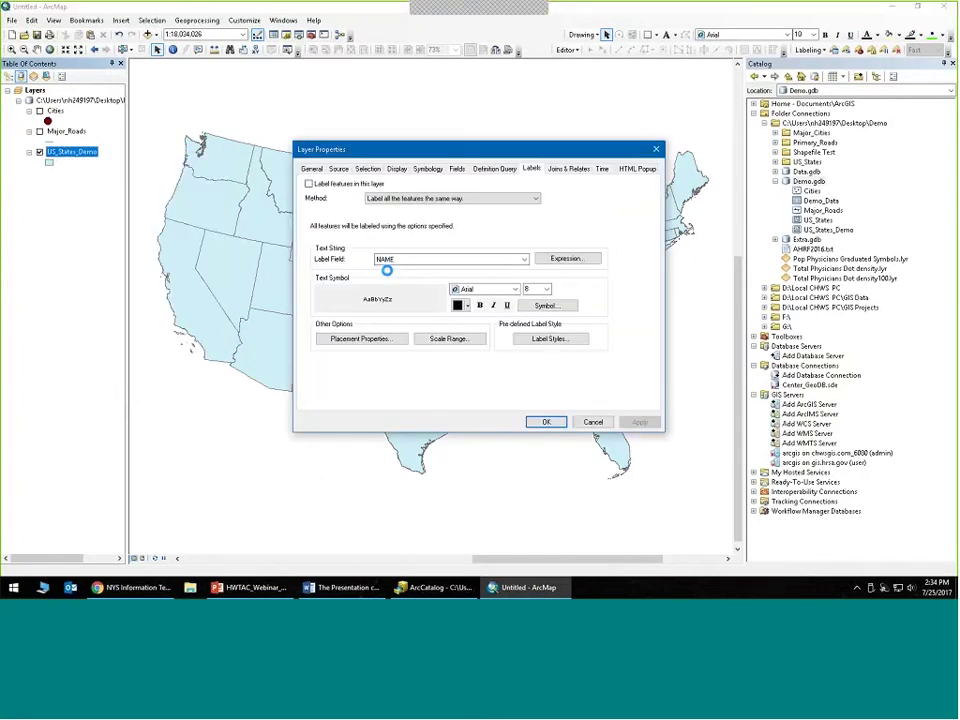
pyautogui.moveTo(404, 152); pyautogui.dragTo(384, 156)
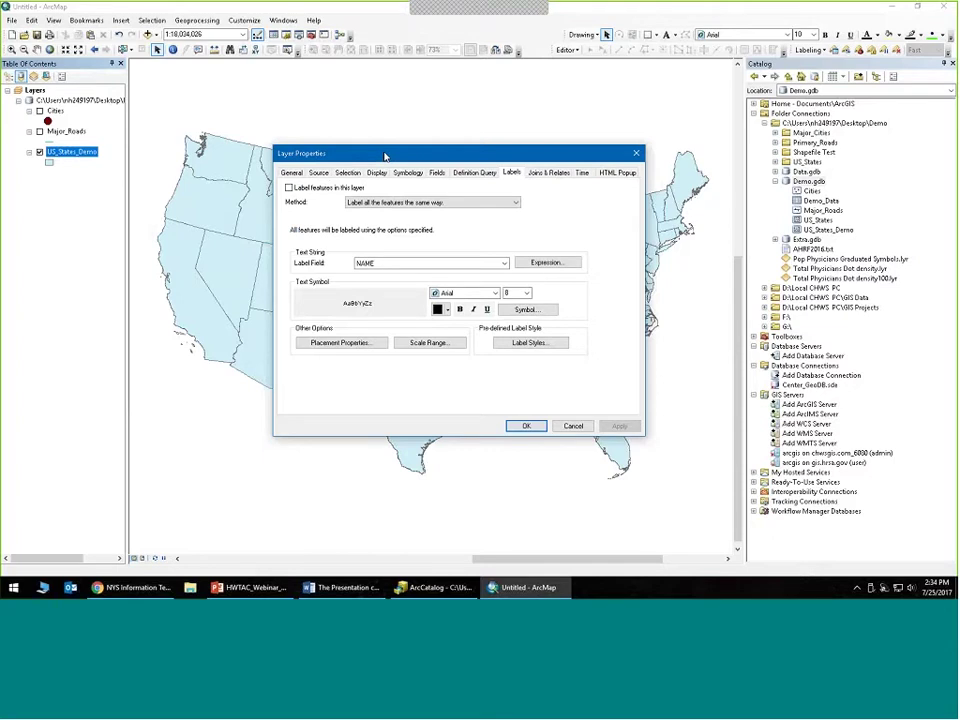
pyautogui.moveTo(384, 156); pyautogui.dragTo(379, 163)
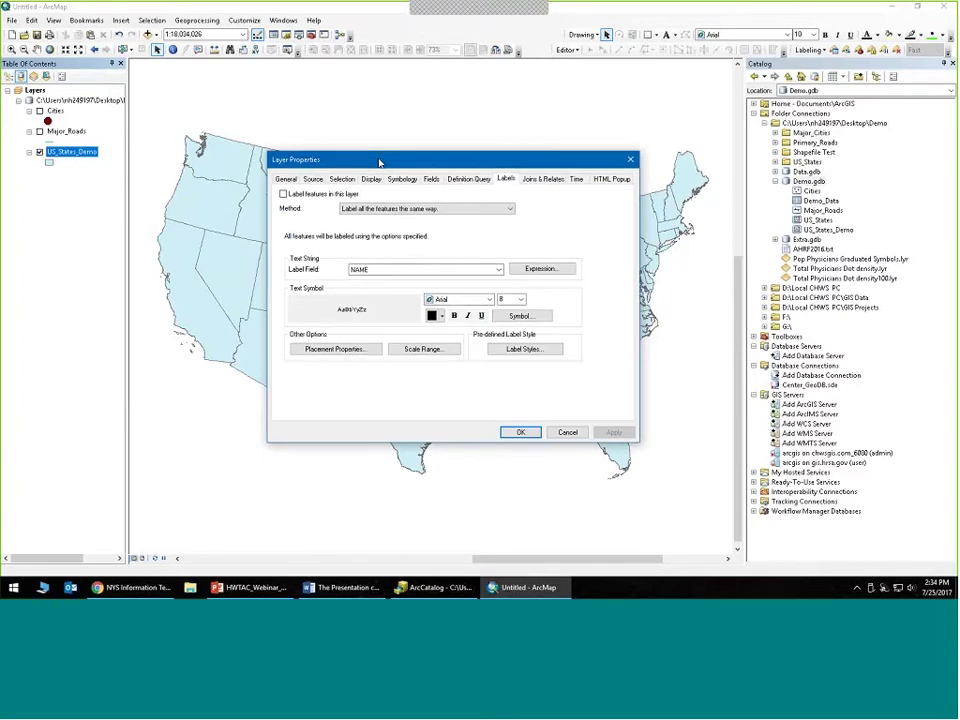
pyautogui.click(630, 159)
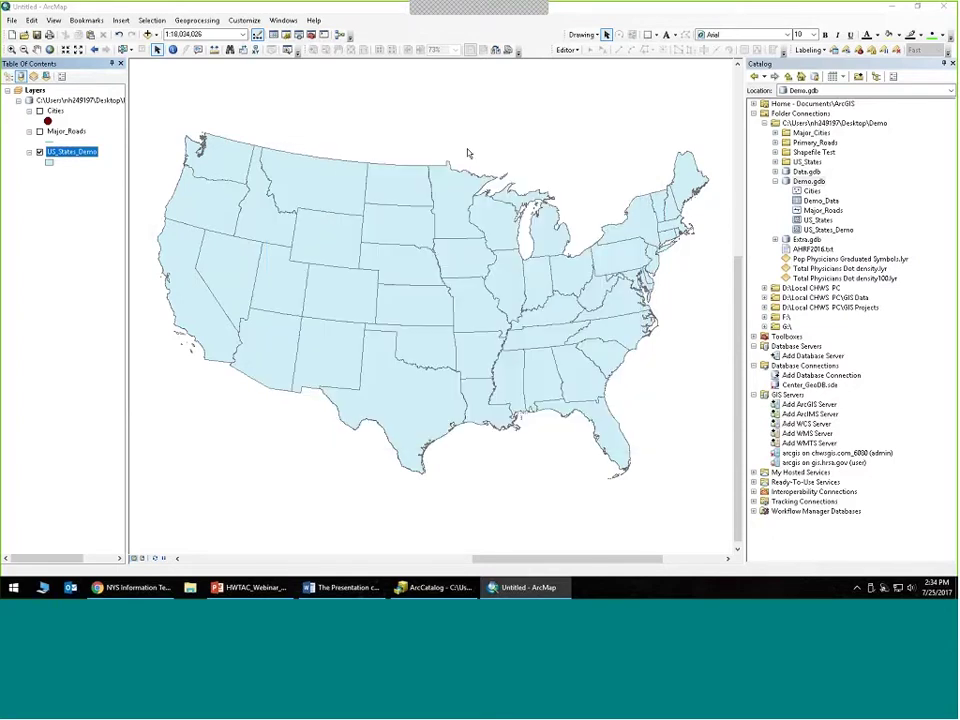
# - Review the Pop_Physicians_Ratio field in the US_States_Demo attribute table, and close the table
pyautogui.rightClick(90, 155)
pyautogui.click(130, 186)
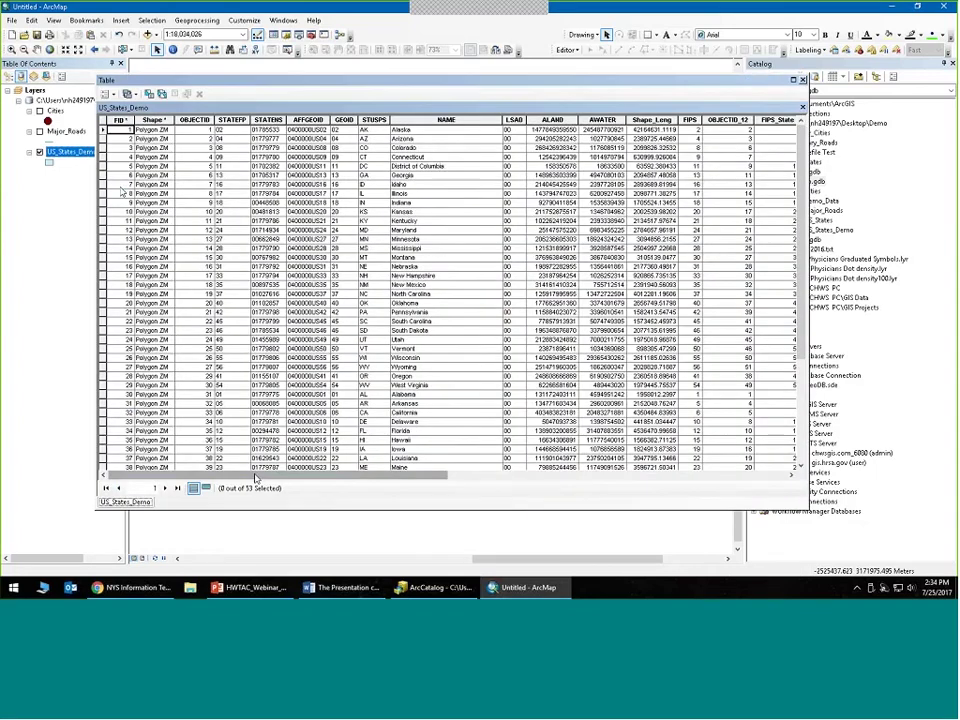
pyautogui.moveTo(255, 478); pyautogui.dragTo(587, 478)
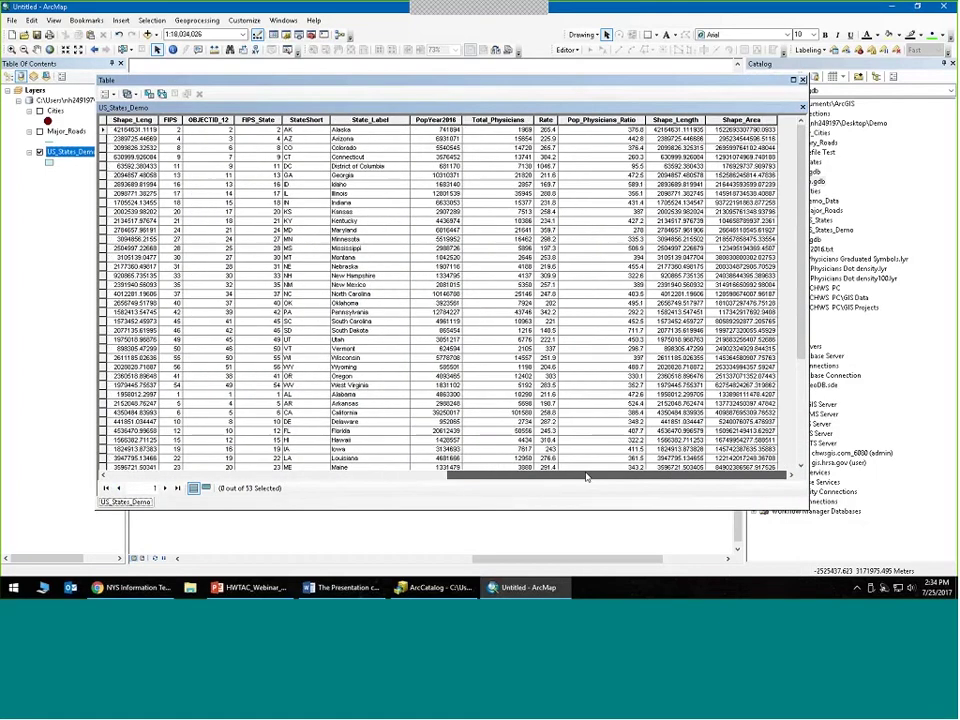
pyautogui.click(600, 120)
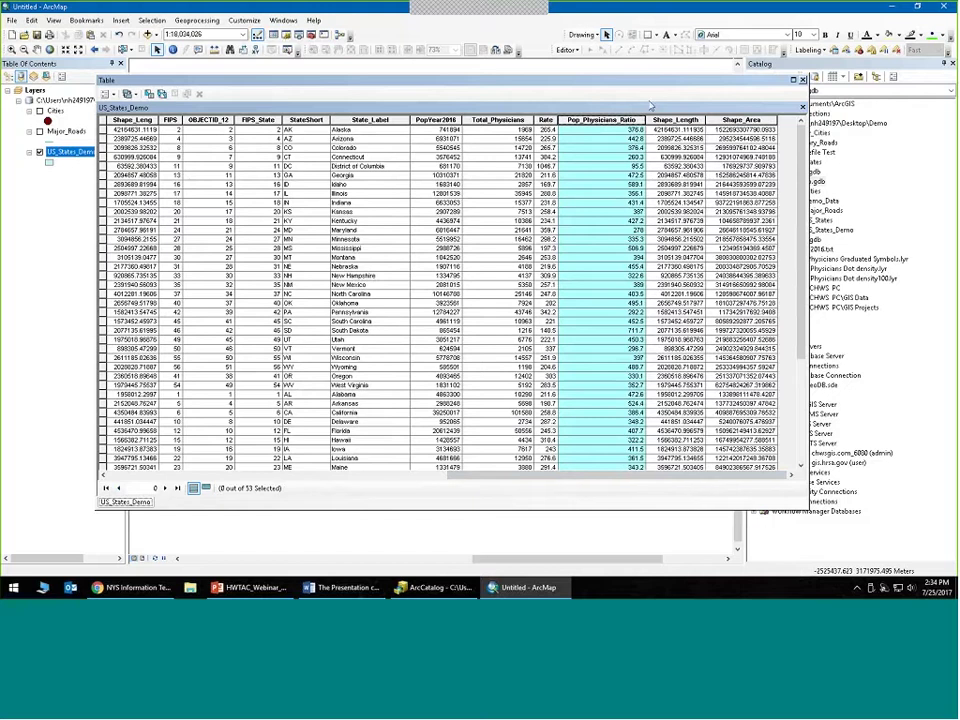
pyautogui.click(802, 81)
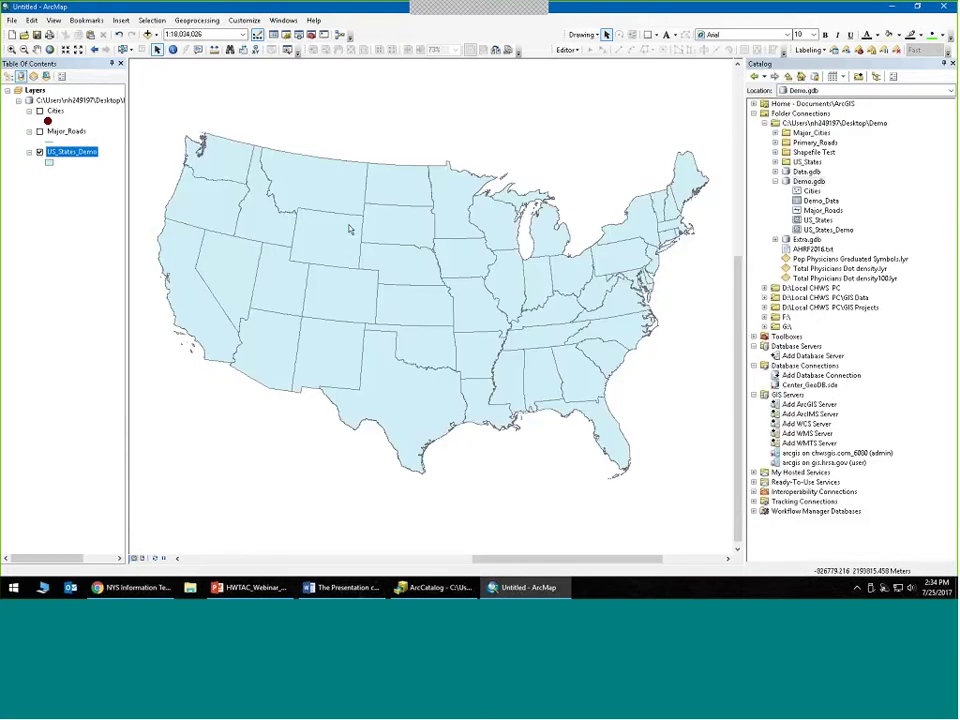
# - Symbolize the US_States_Demo layer by quantities with graduated colors, using Pop_Physicians_Ratio as the value field
pyautogui.rightClick(86, 158)
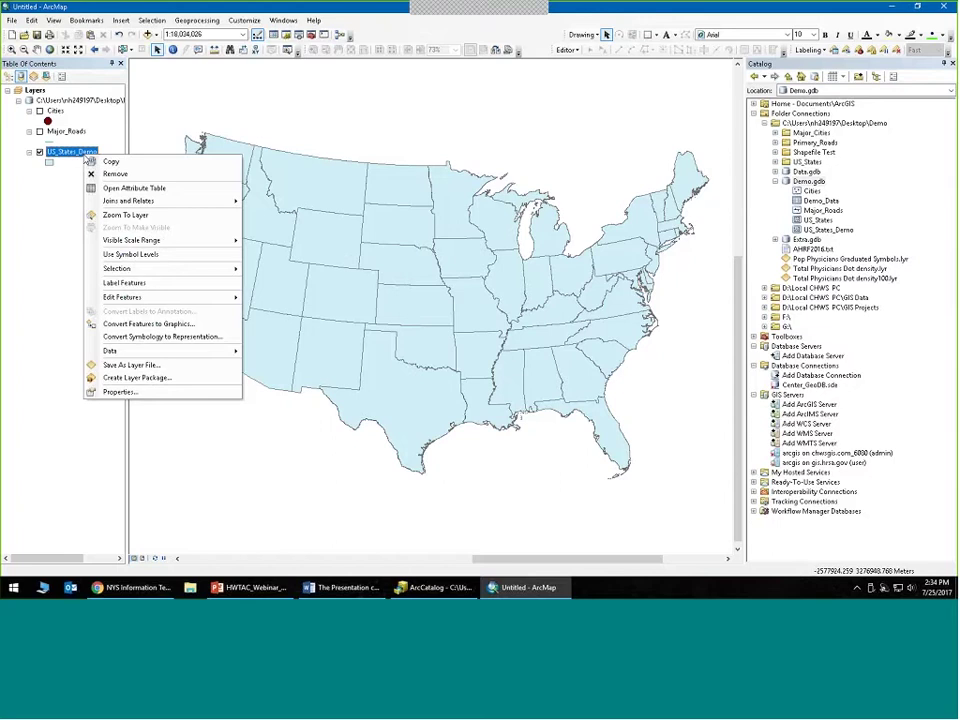
pyautogui.click(135, 391)
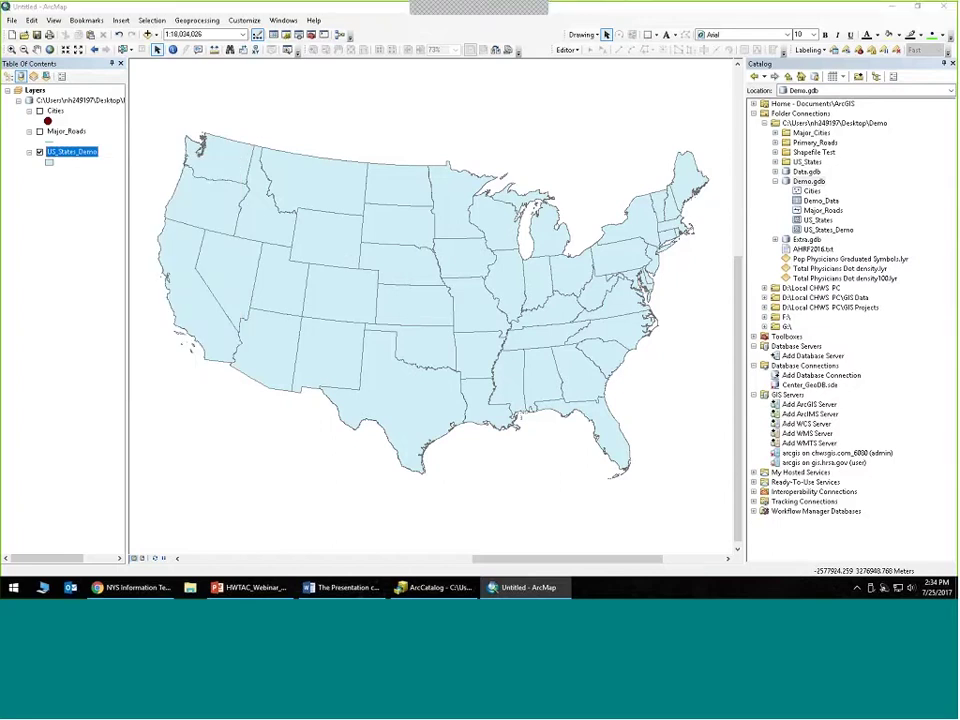
pyautogui.moveTo(456, 150); pyautogui.dragTo(434, 152)
pyautogui.click(406, 172)
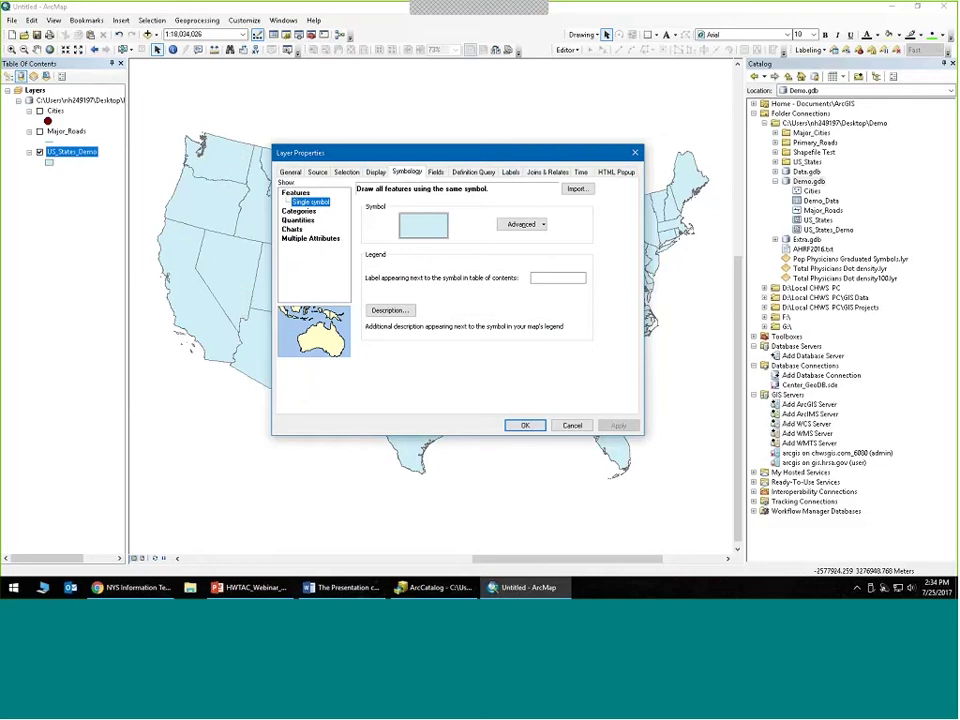
pyautogui.click(300, 220)
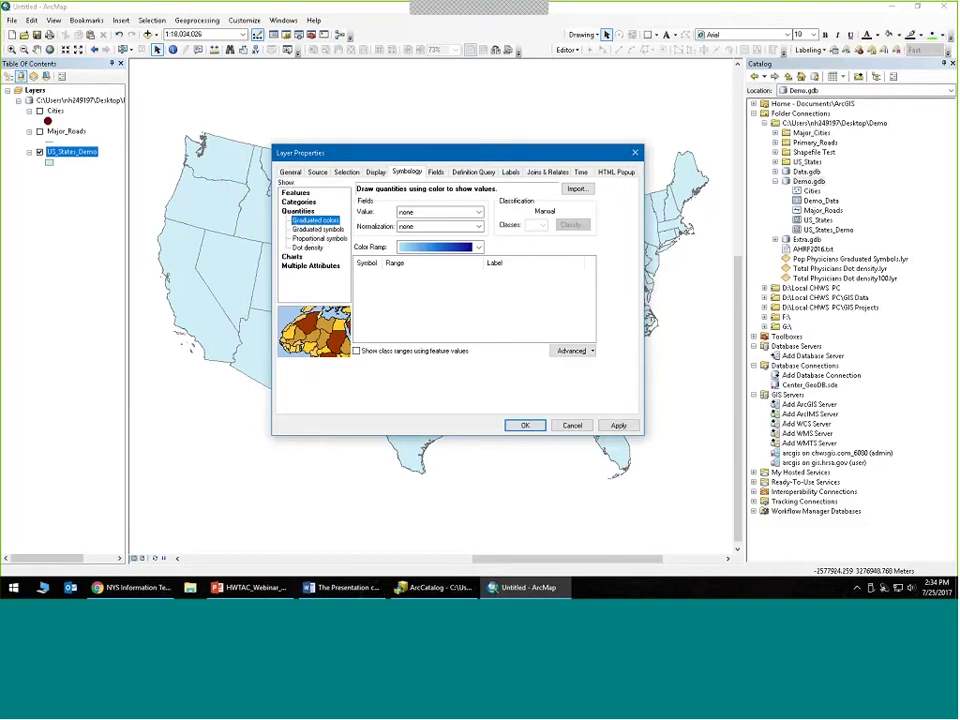
pyautogui.click(318, 229)
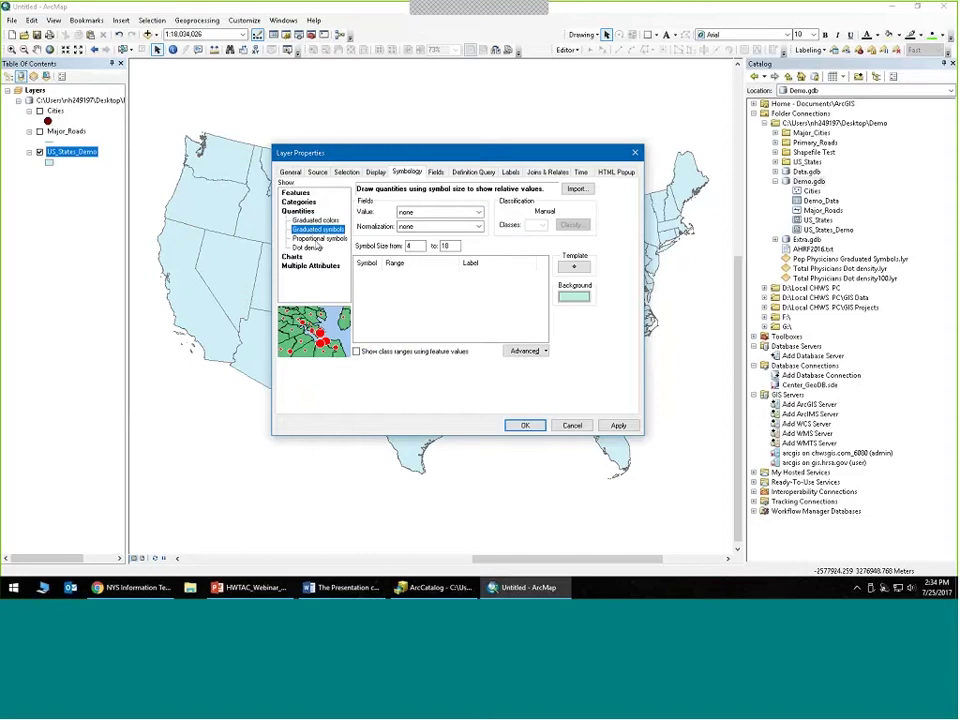
pyautogui.click(310, 247)
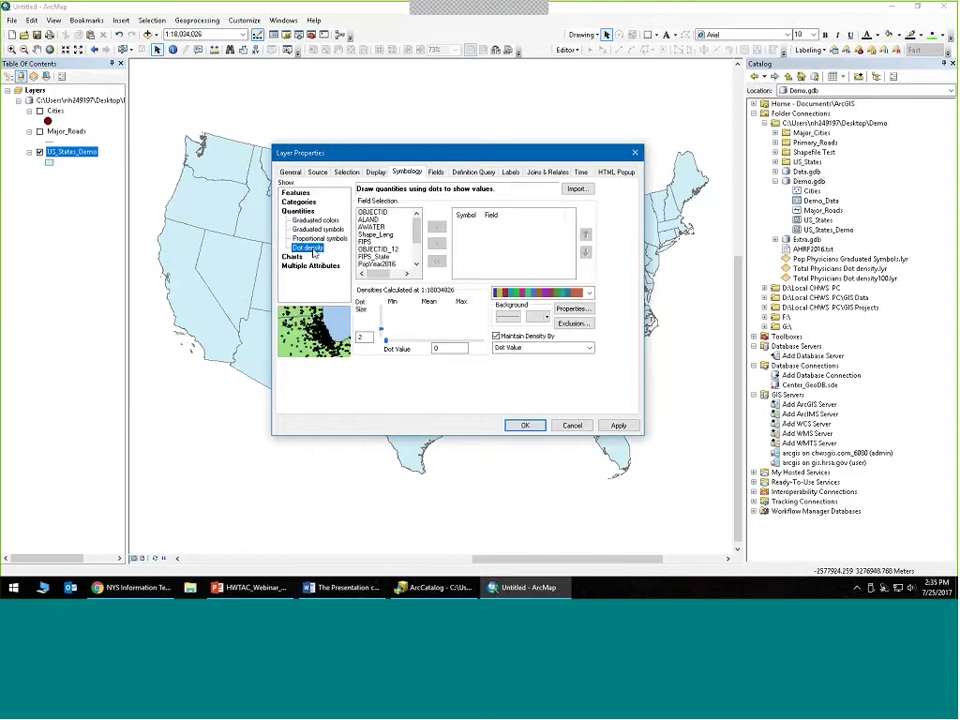
pyautogui.click(315, 220)
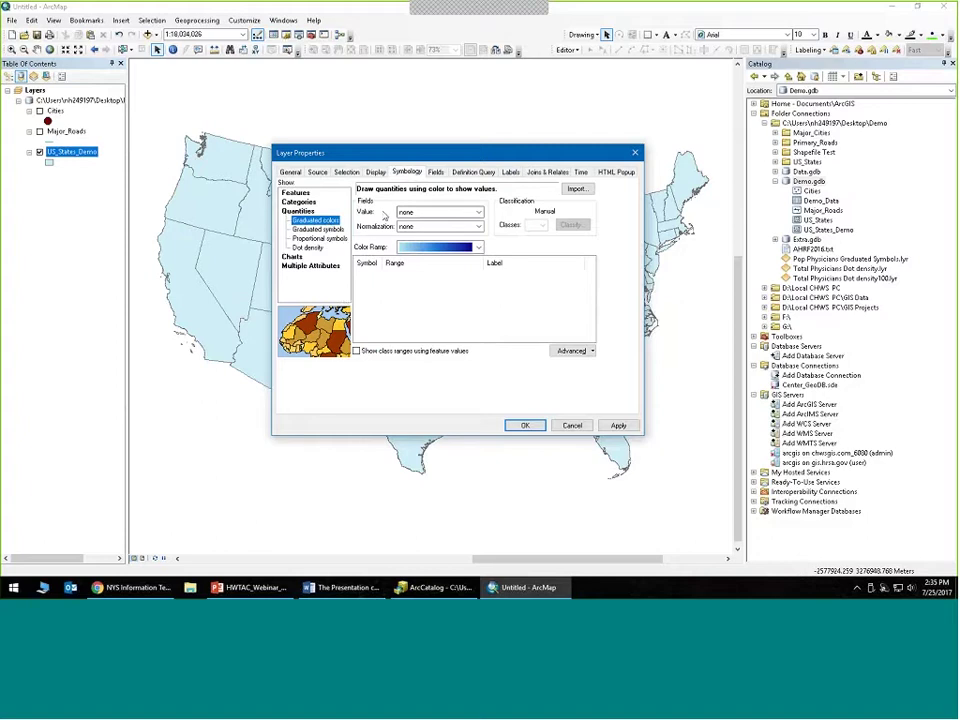
pyautogui.click(479, 212)
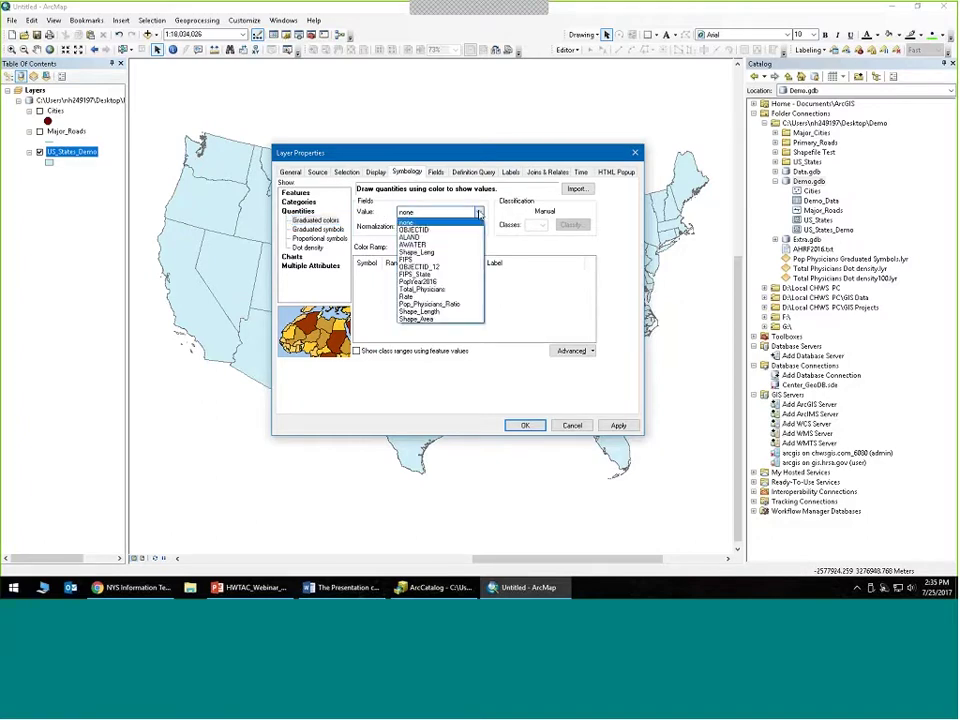
pyautogui.click(458, 304)
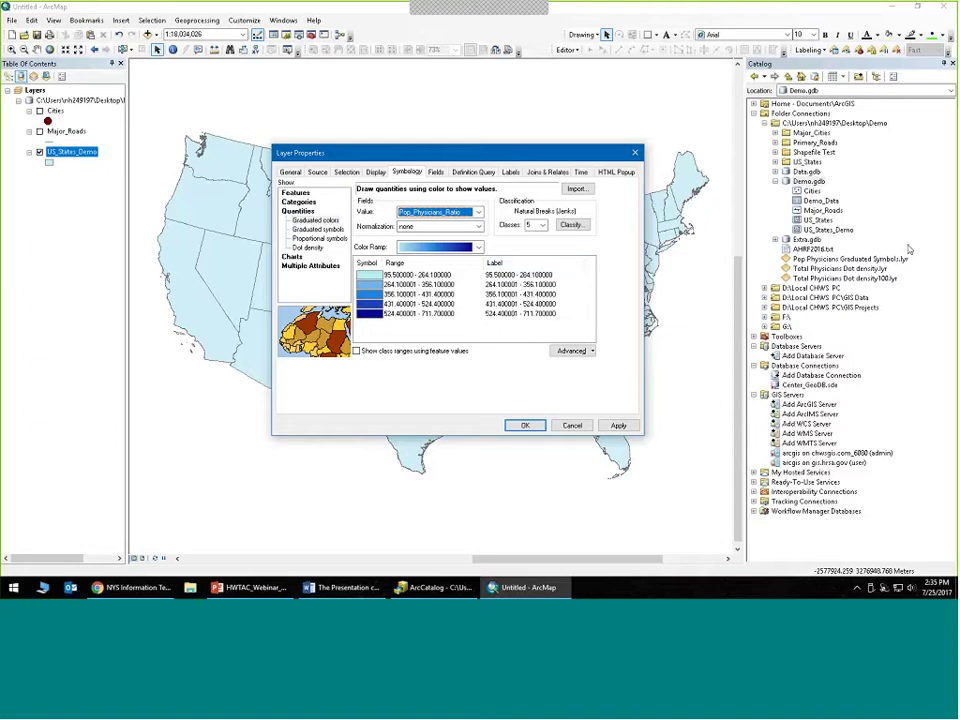
# - Change the classification method for the Pop_Physicians_Ratio classes to Quantile
pyautogui.click(571, 226)
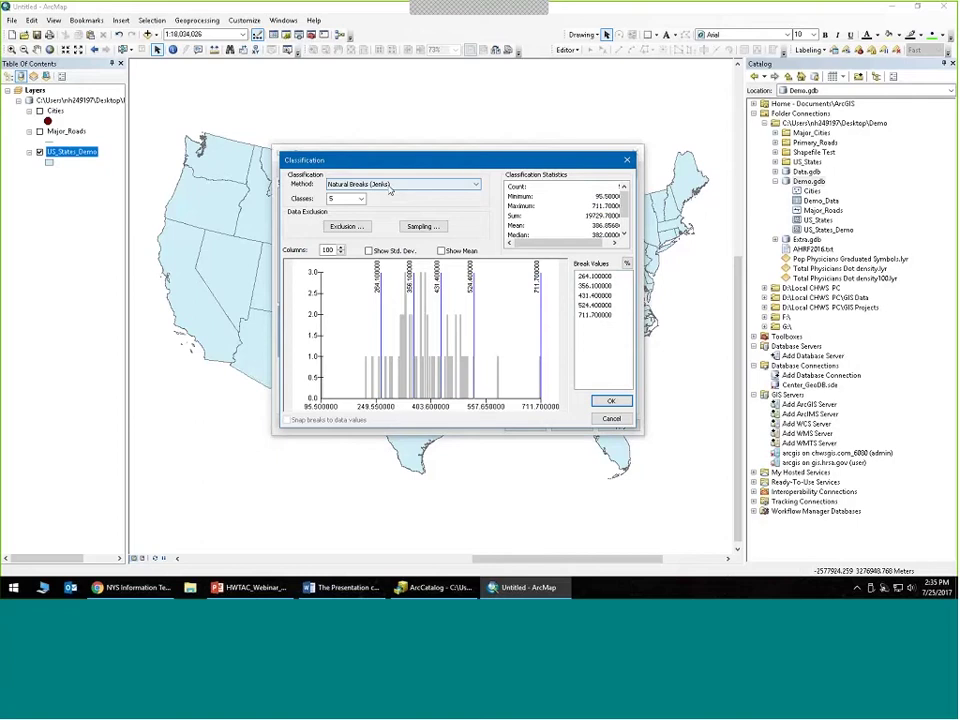
pyautogui.click(475, 185)
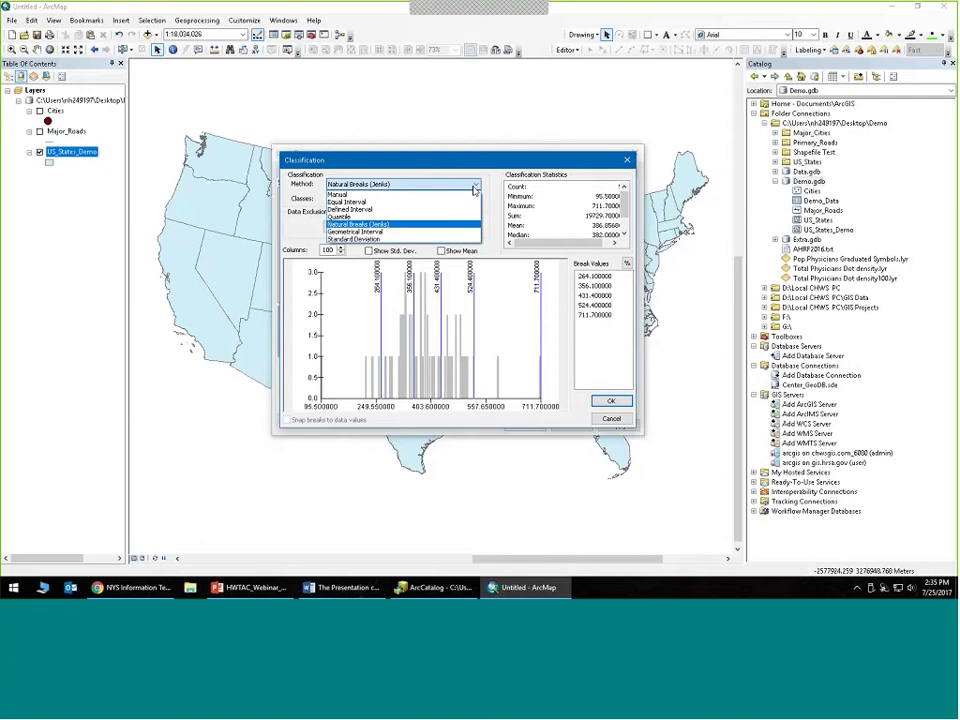
pyautogui.click(423, 194)
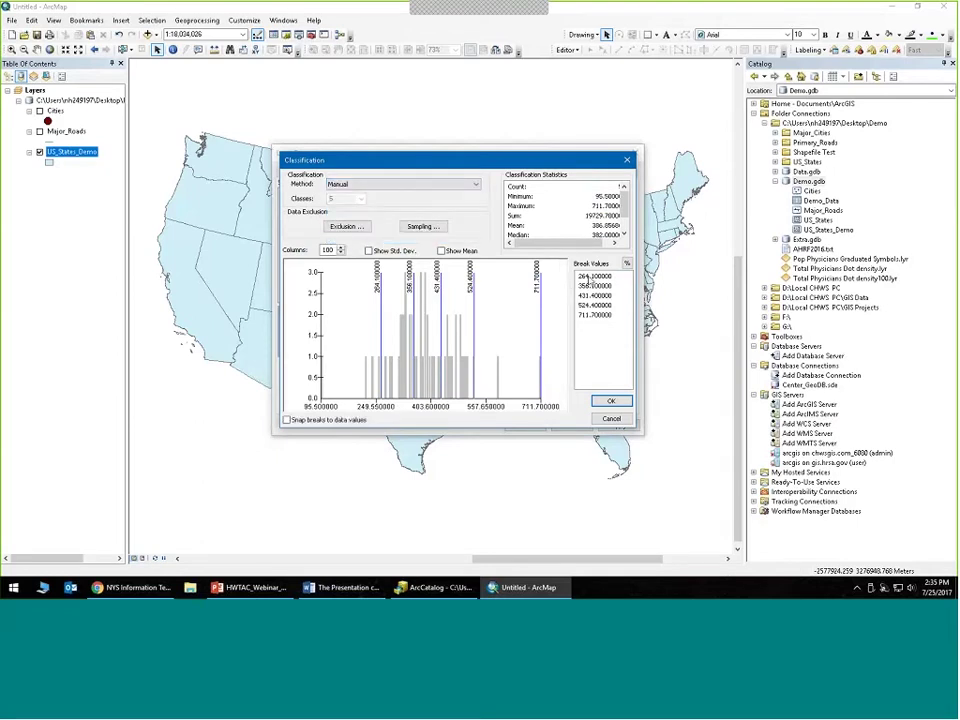
pyautogui.click(462, 186)
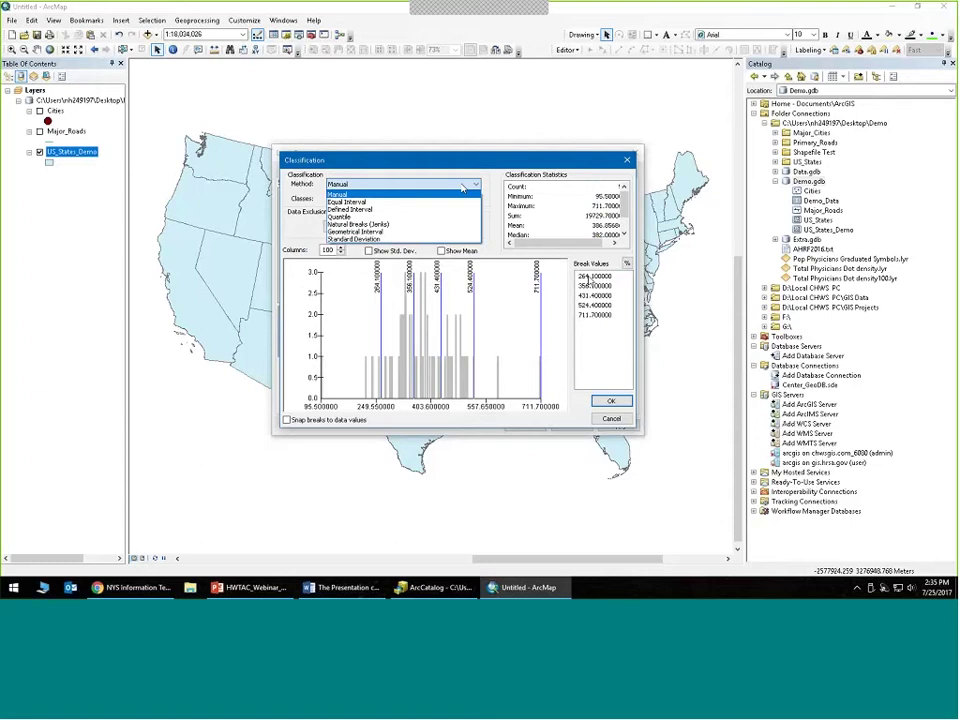
pyautogui.click(392, 218)
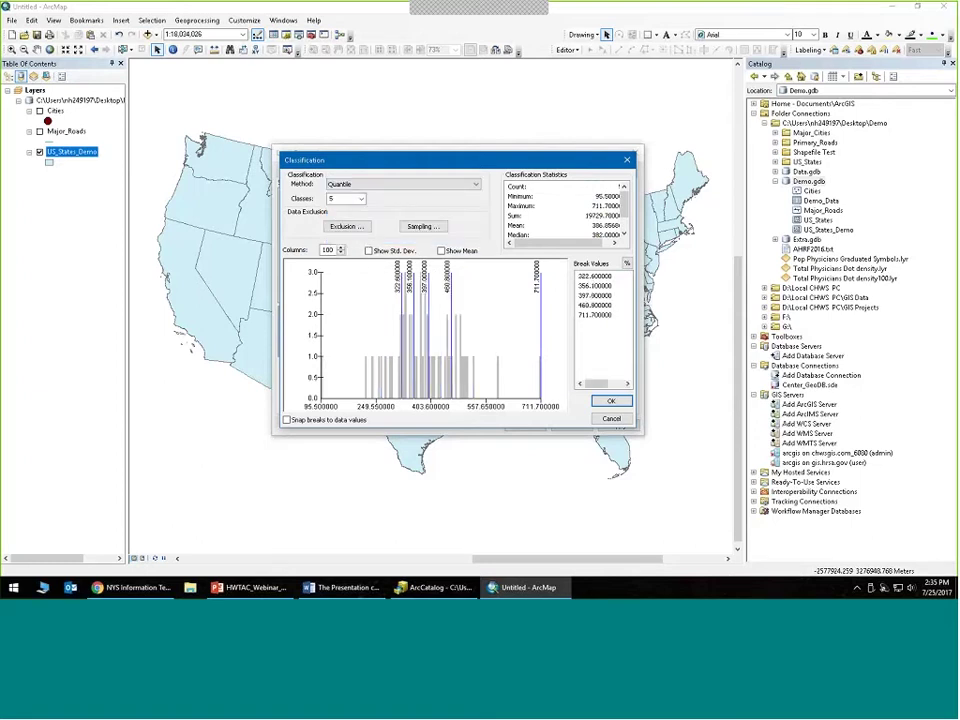
pyautogui.click(608, 401)
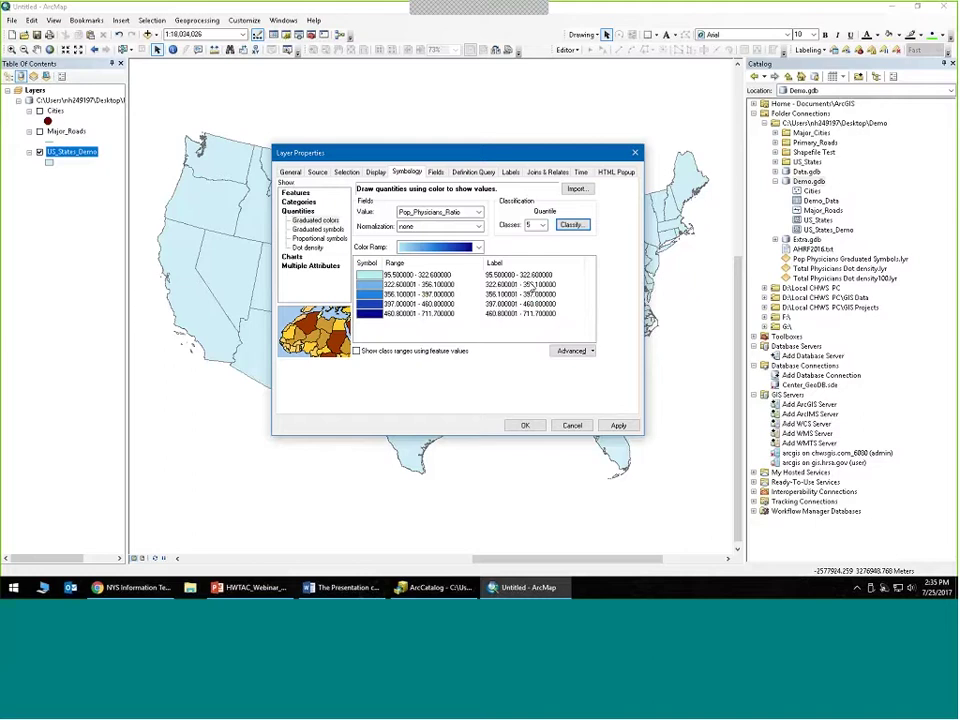
# - Format the class labels as numeric with 1 decimal place
pyautogui.rightClick(518, 267)
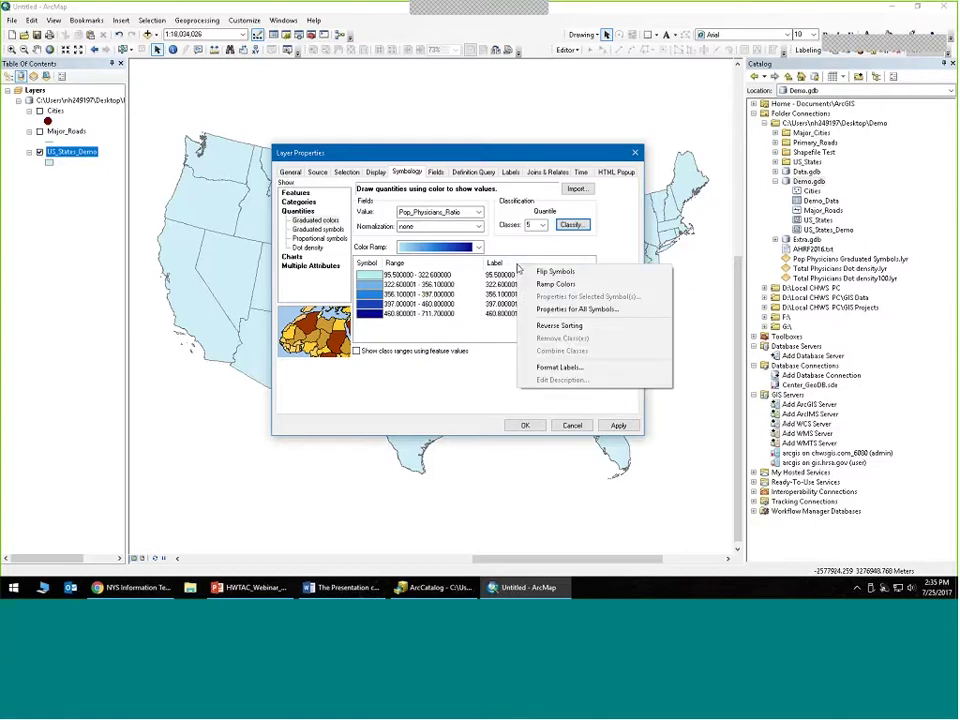
pyautogui.click(552, 367)
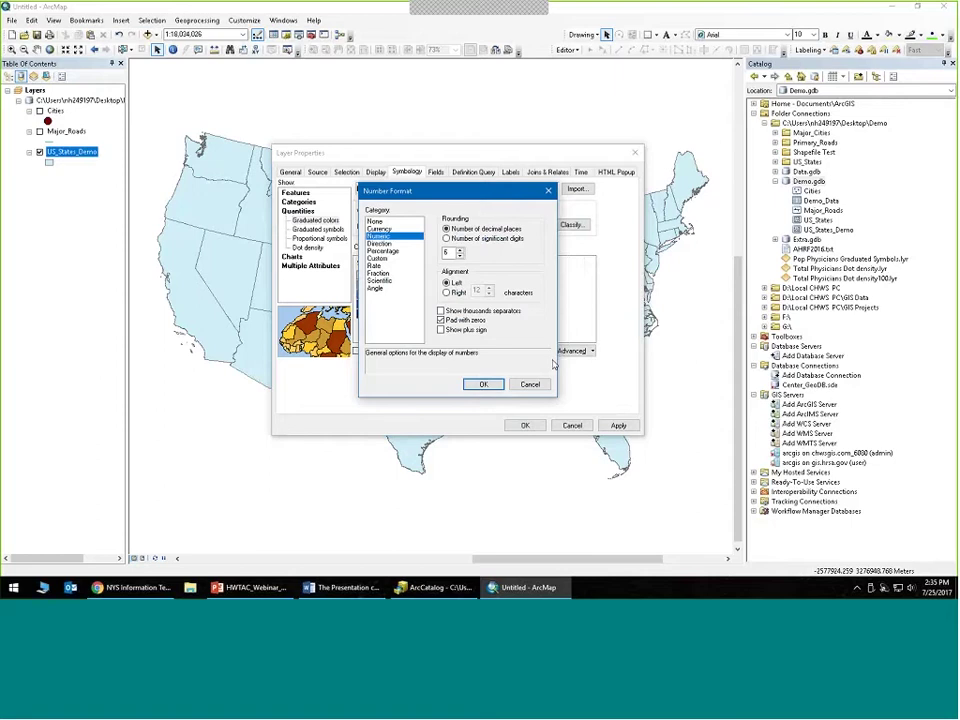
pyautogui.doubleClick(450, 253)
pyautogui.write('1')
pyautogui.click(480, 385)
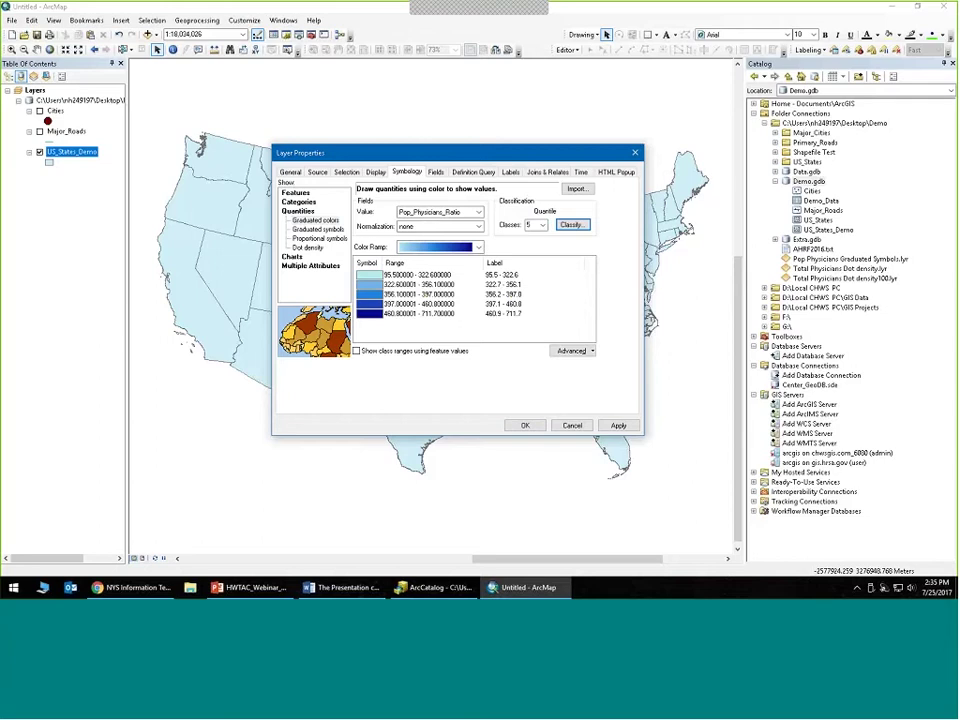
# - Try a lavender-to-blue color ramp for the classes and return to the light-cyan-to-dark-blue ramp
pyautogui.click(478, 247)
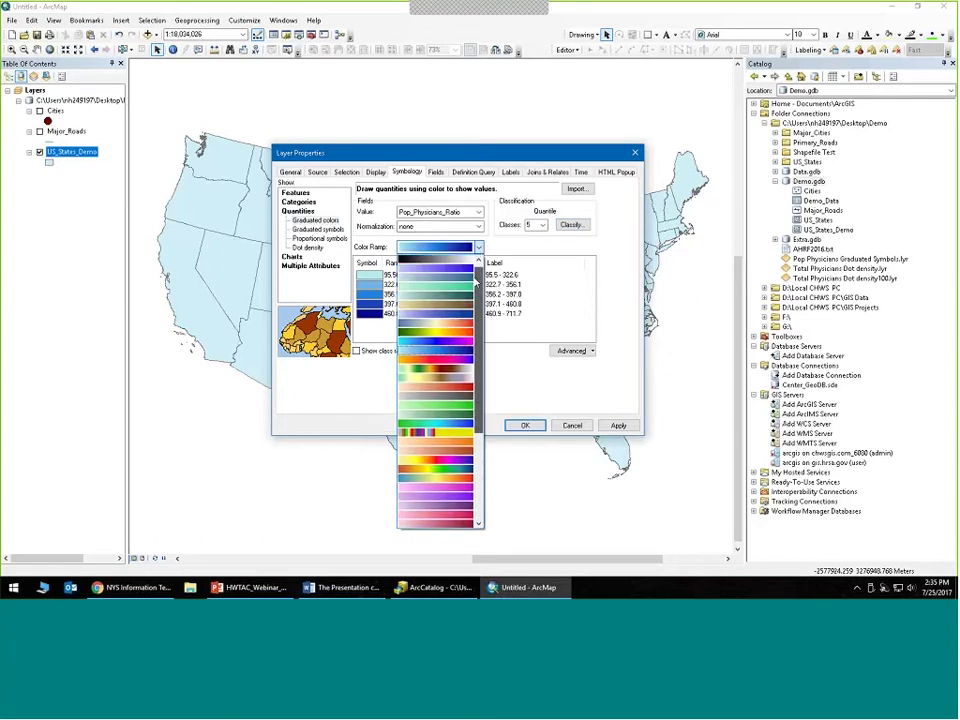
pyautogui.moveTo(476, 283); pyautogui.dragTo(477, 273)
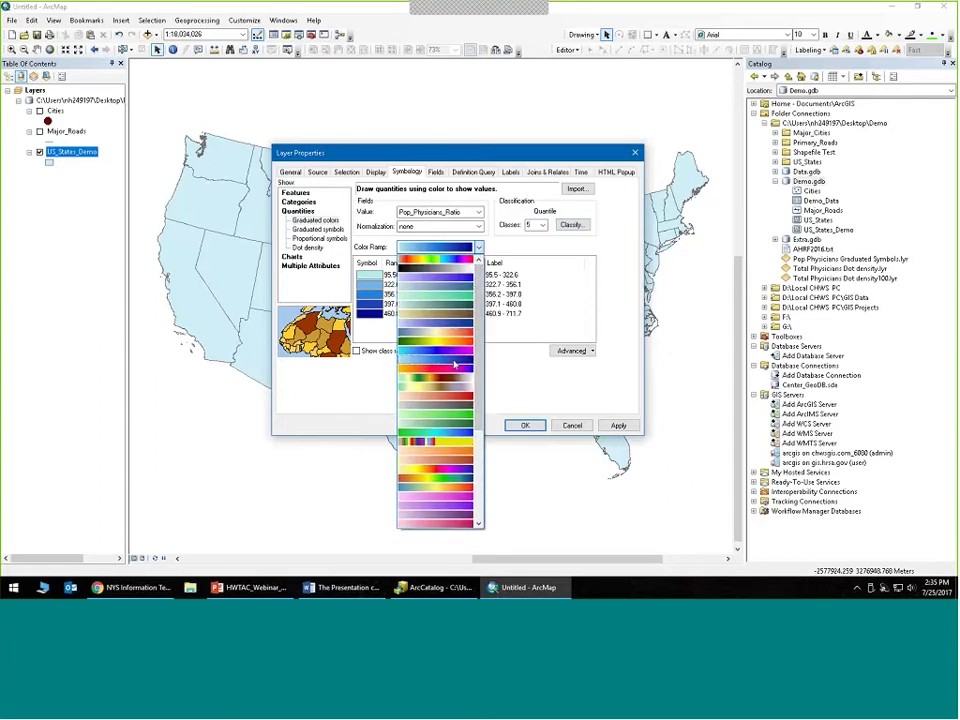
pyautogui.click(455, 362)
pyautogui.click(478, 248)
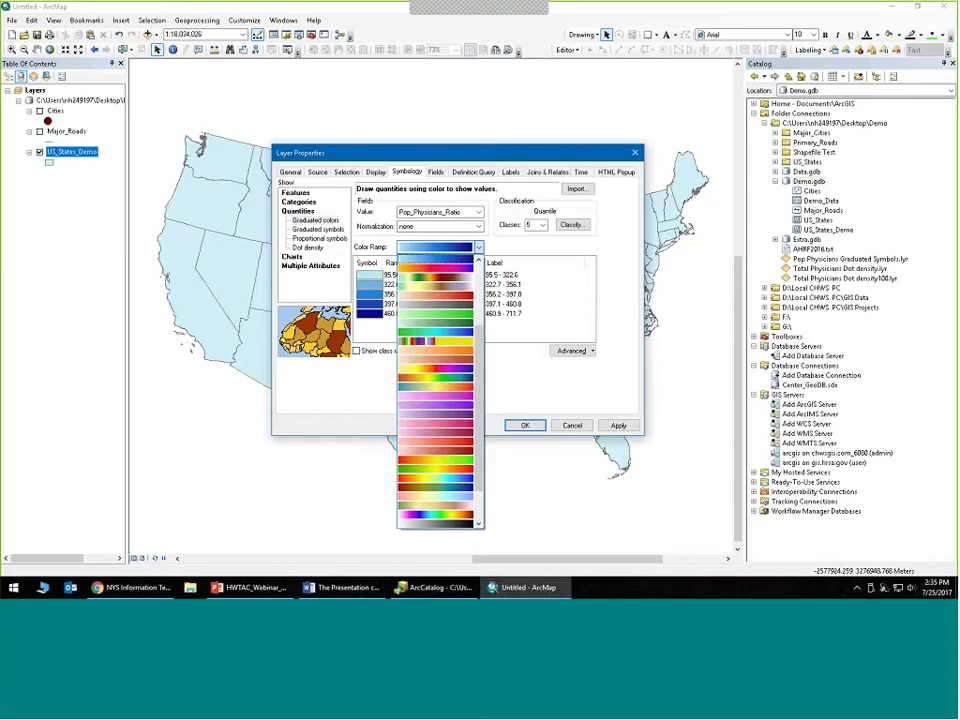
pyautogui.scroll(-5, 440, 390)
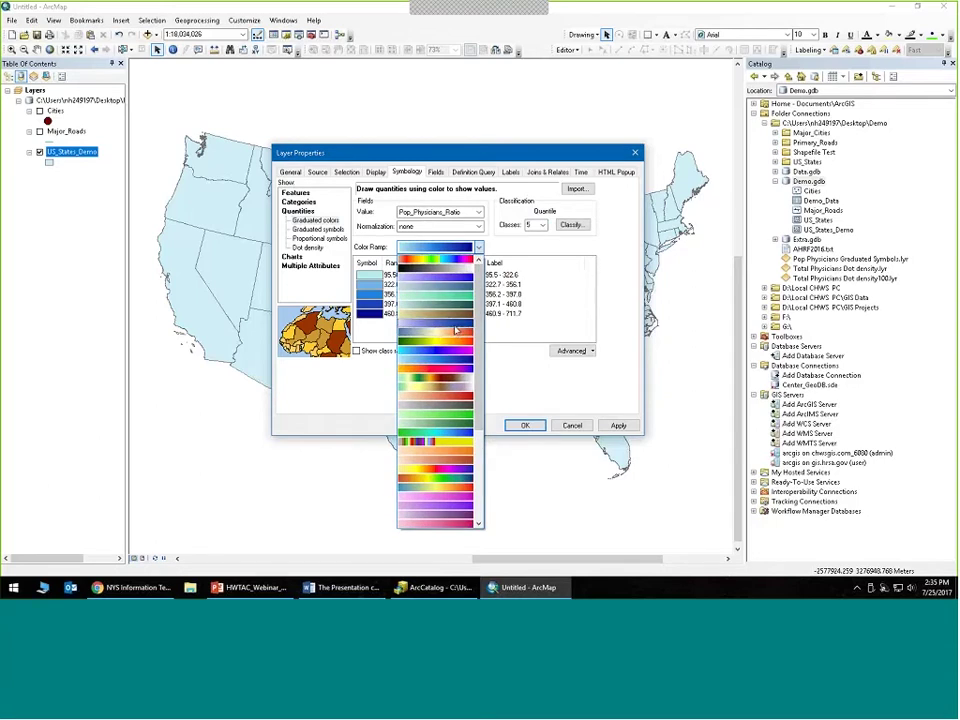
pyautogui.click(455, 372)
pyautogui.click(478, 248)
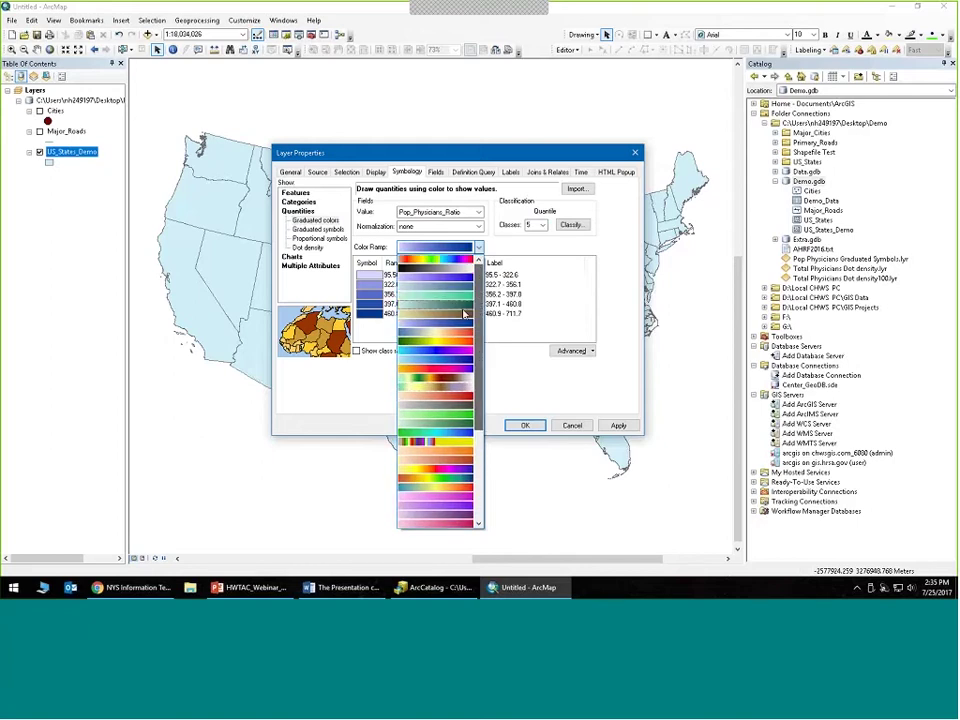
pyautogui.click(462, 364)
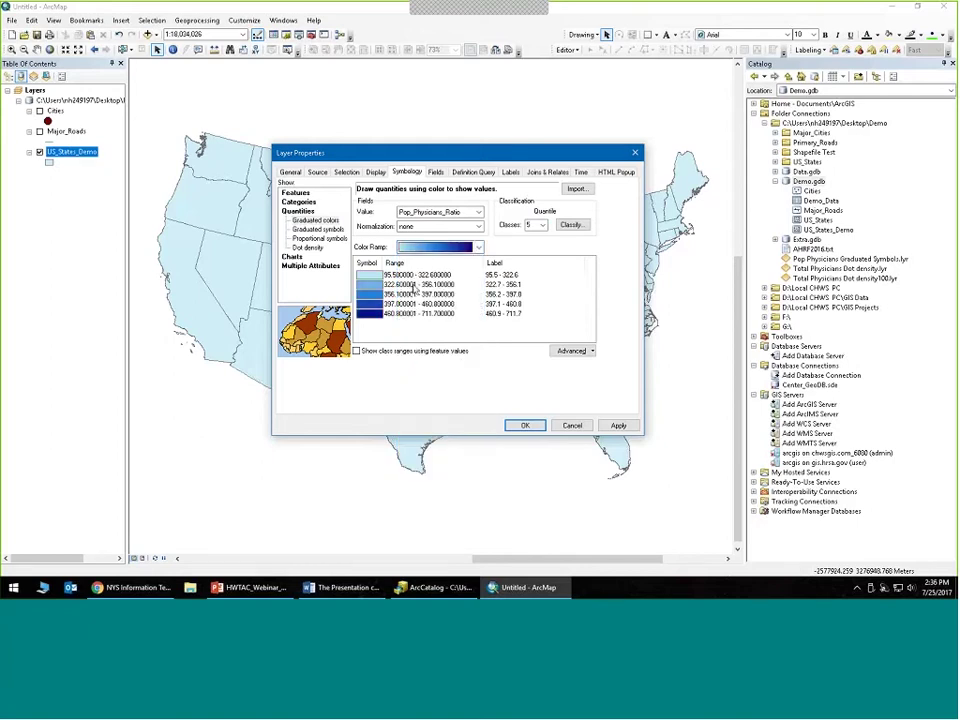
pyautogui.moveTo(434, 152); pyautogui.dragTo(431, 168)
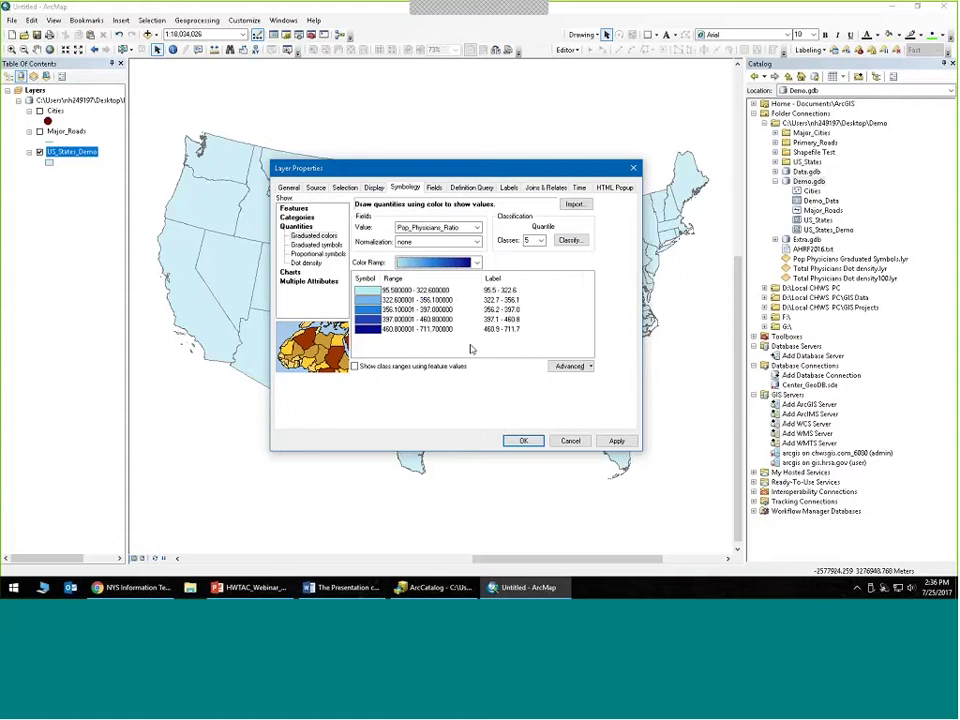
pyautogui.click(919, 348)
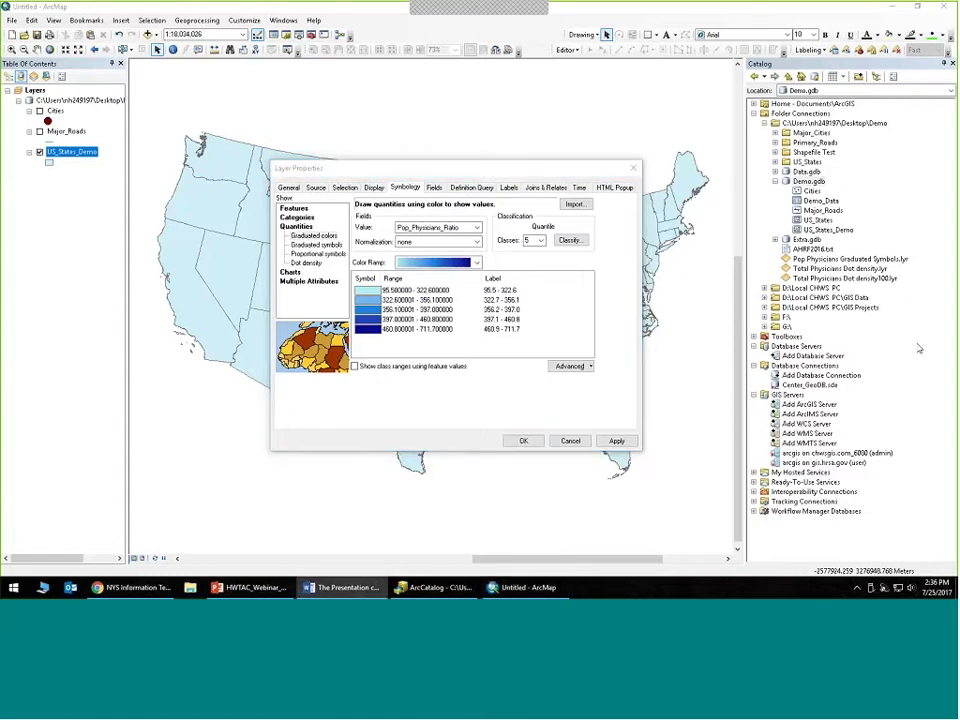
pyautogui.click(497, 172)
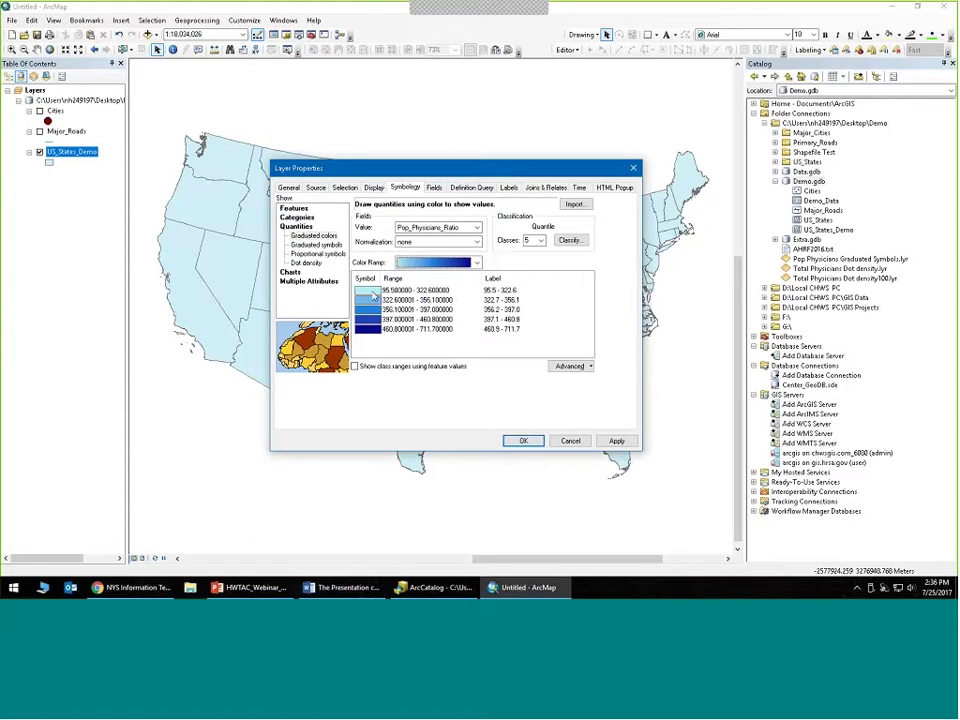
# - Lighten the fill of the lowest Pop_Physicians_Ratio class to 10% saturation and apply the symbology to the map
pyautogui.doubleClick(369, 291)
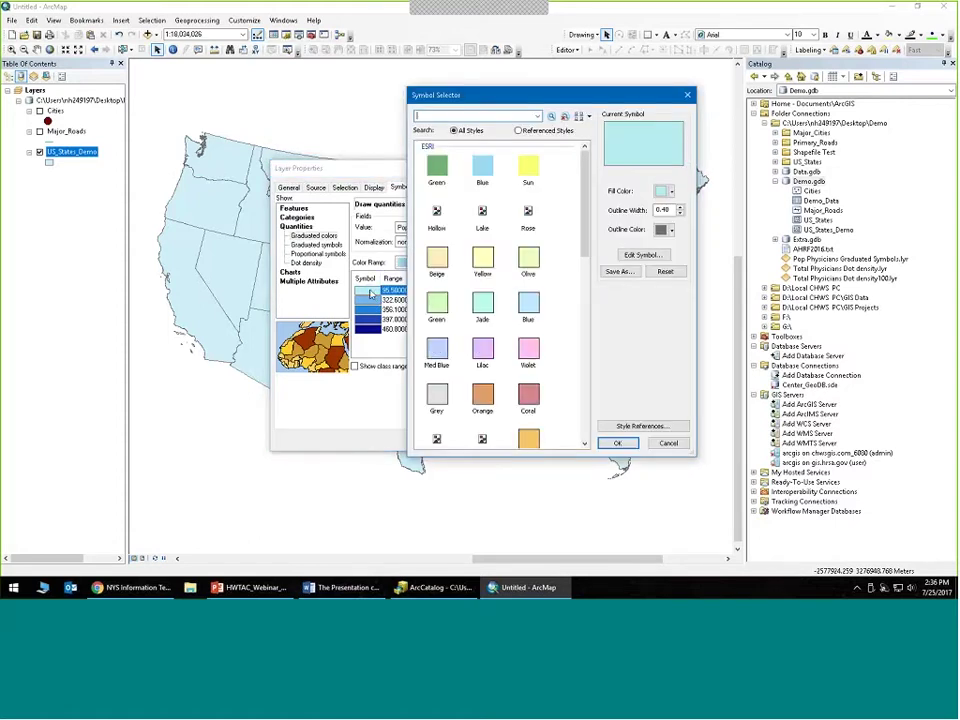
pyautogui.click(663, 190)
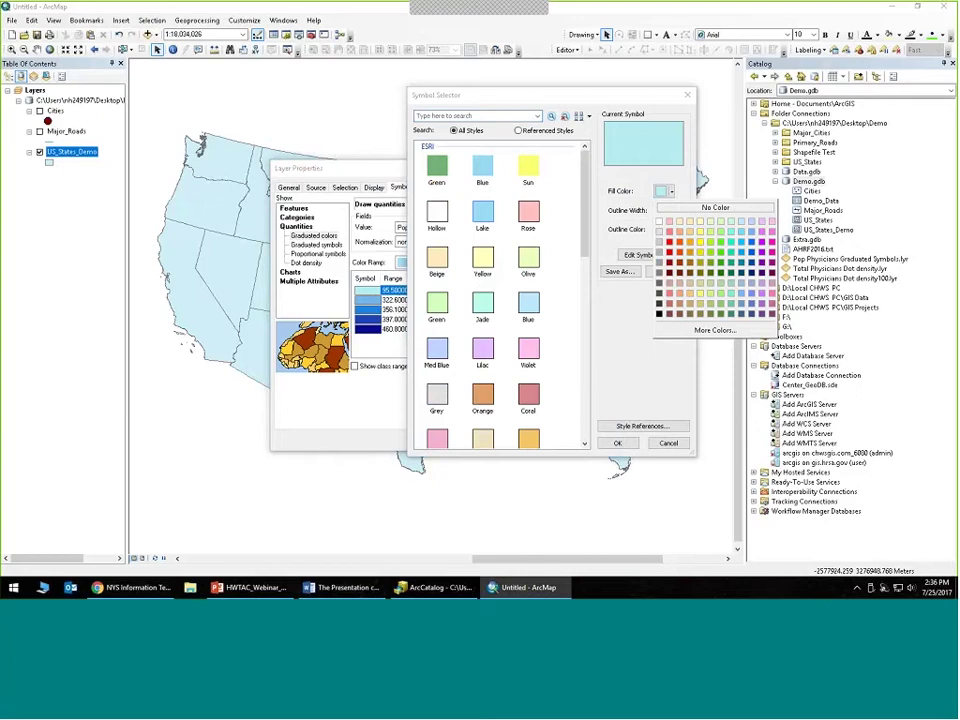
pyautogui.click(715, 330)
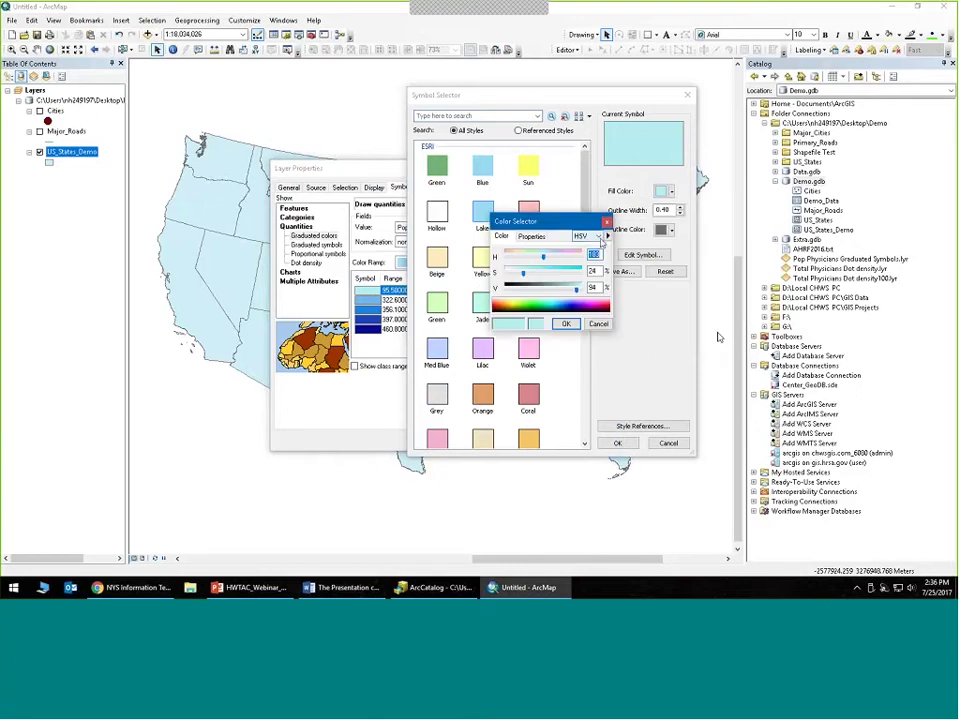
pyautogui.moveTo(522, 273); pyautogui.dragTo(512, 274)
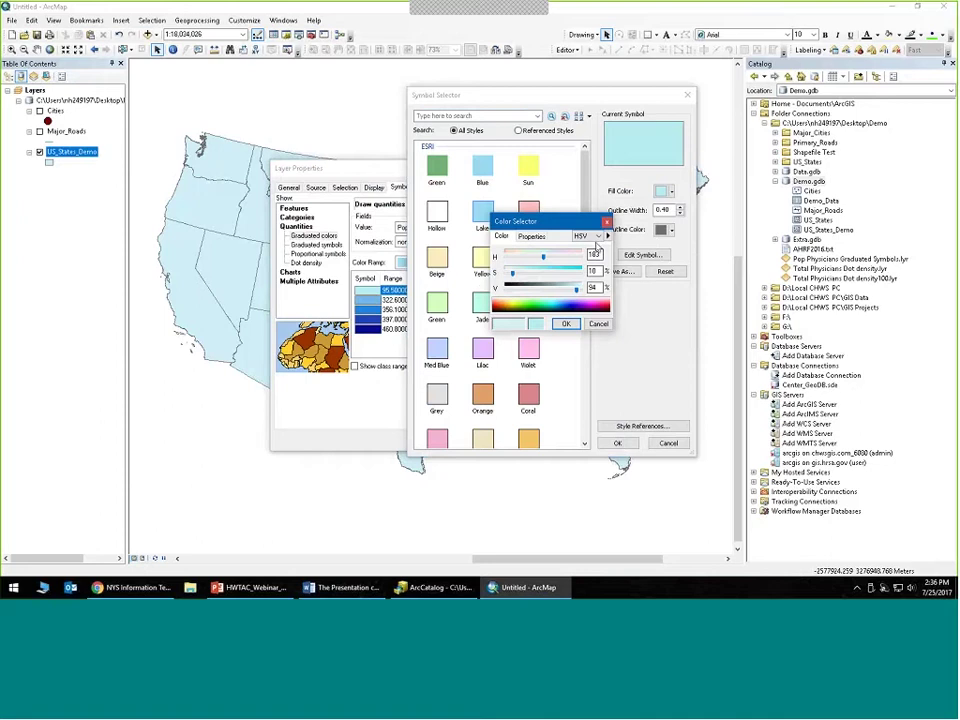
pyautogui.click(566, 323)
pyautogui.click(616, 443)
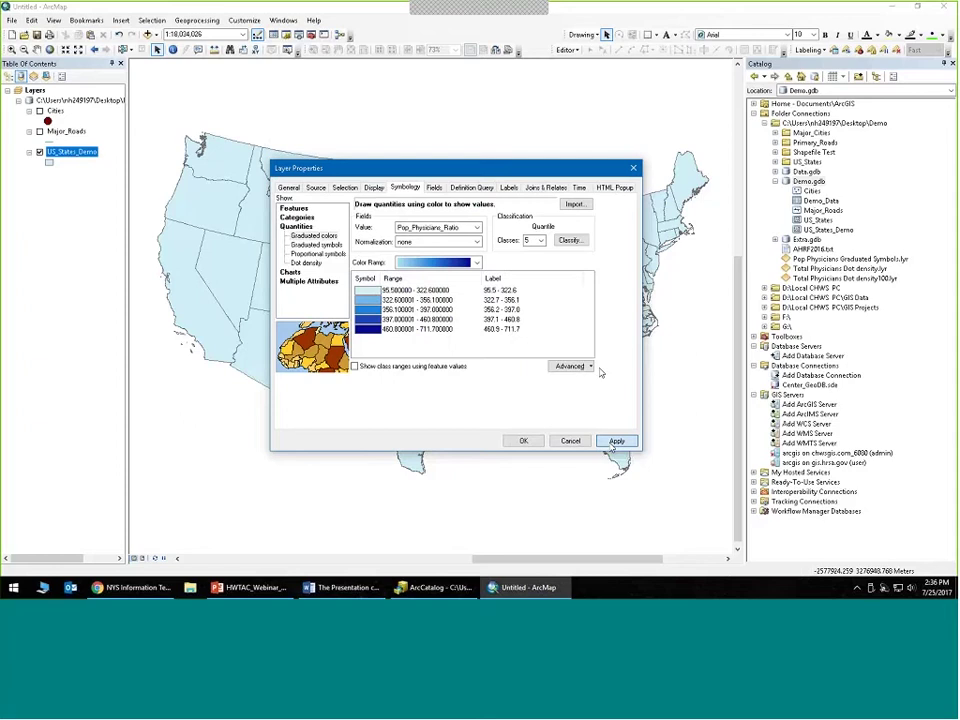
pyautogui.click(616, 441)
pyautogui.moveTo(359, 170); pyautogui.dragTo(930, 177)
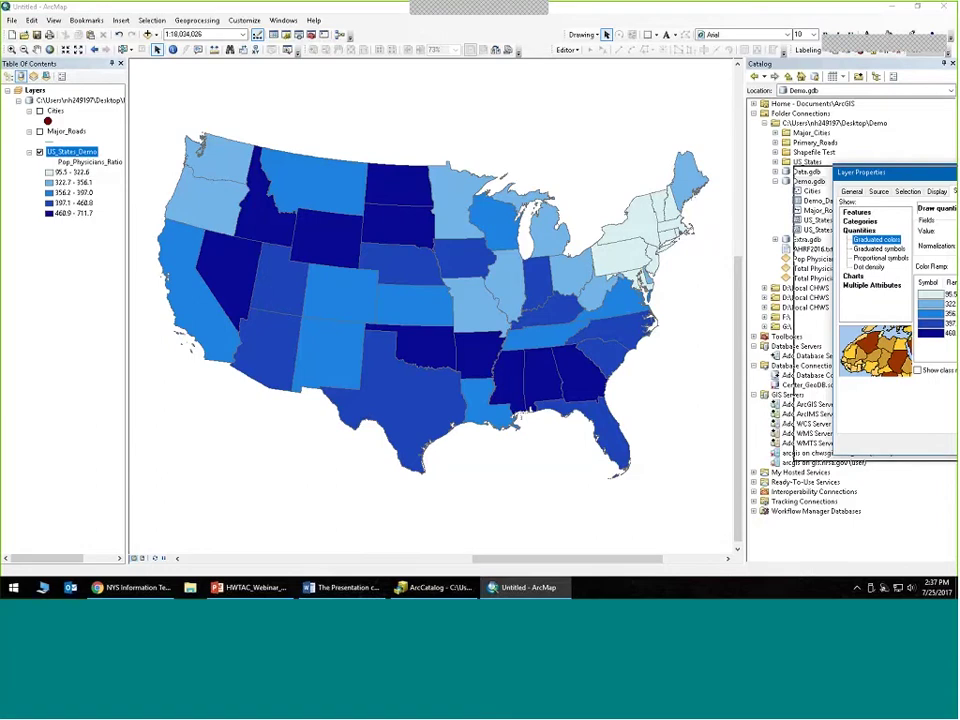
pyautogui.moveTo(950, 178); pyautogui.dragTo(590, 156)
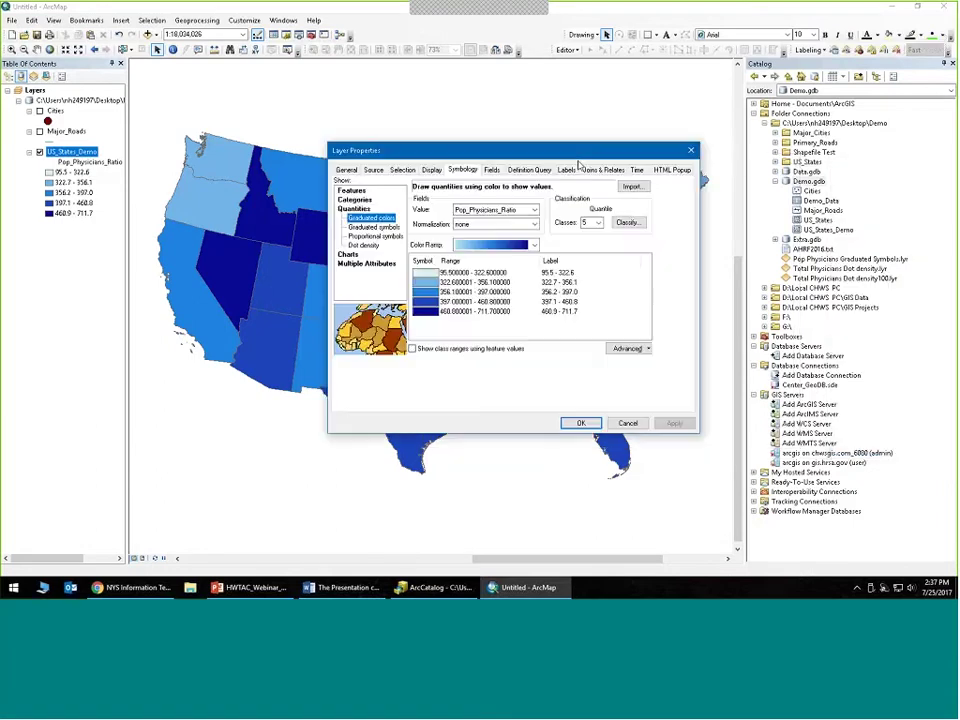
# - Turn on labels for the US_States_Demo layer using the STUSPS field with bold text
pyautogui.click(567, 170)
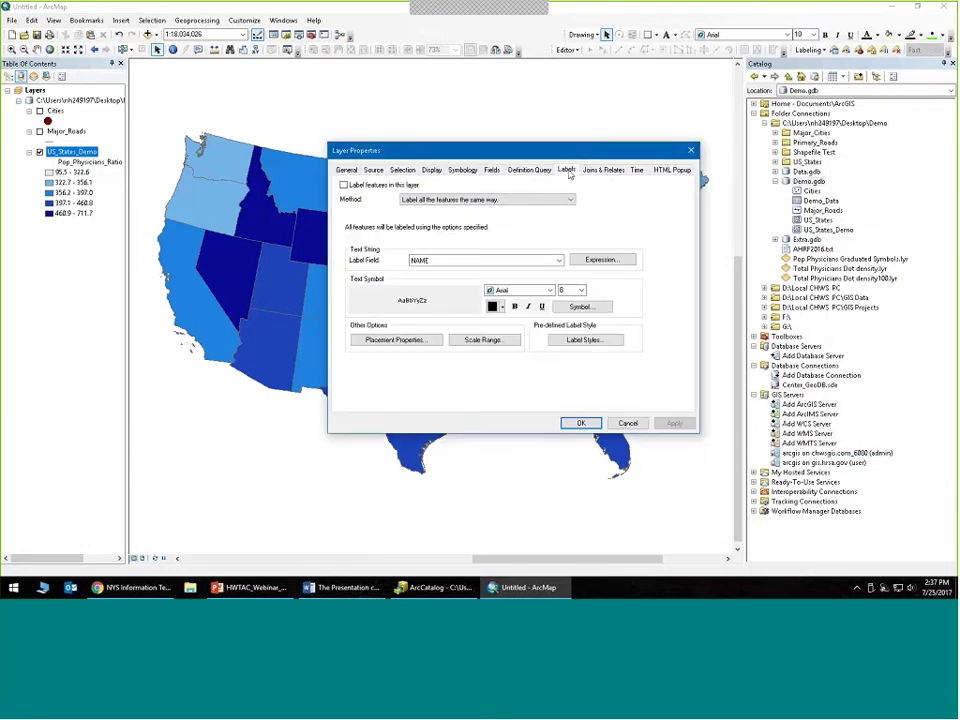
pyautogui.click(343, 186)
pyautogui.click(343, 186)
pyautogui.click(487, 260)
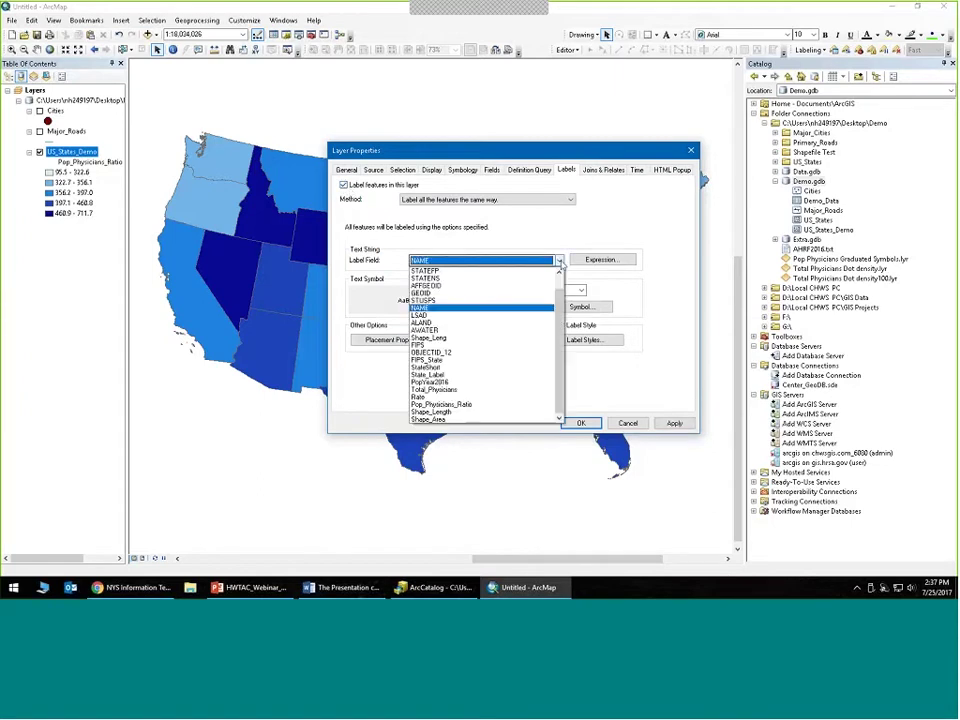
pyautogui.click(491, 300)
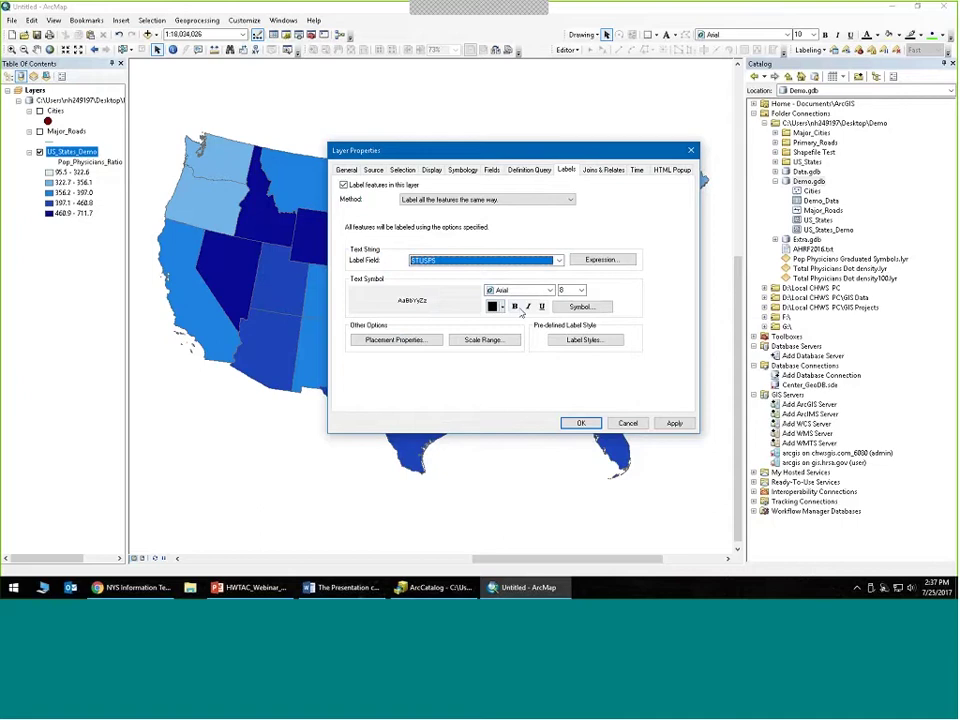
pyautogui.click(515, 307)
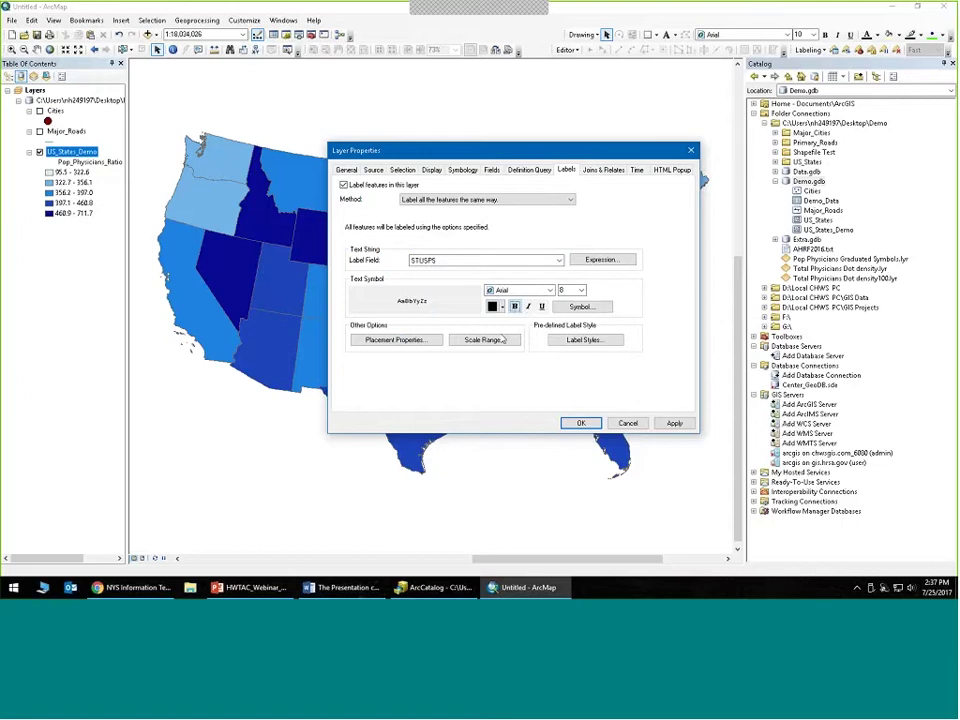
# - Set the label placement to always horizontal with duplicate labels removed, and close the layer properties
pyautogui.click(397, 340)
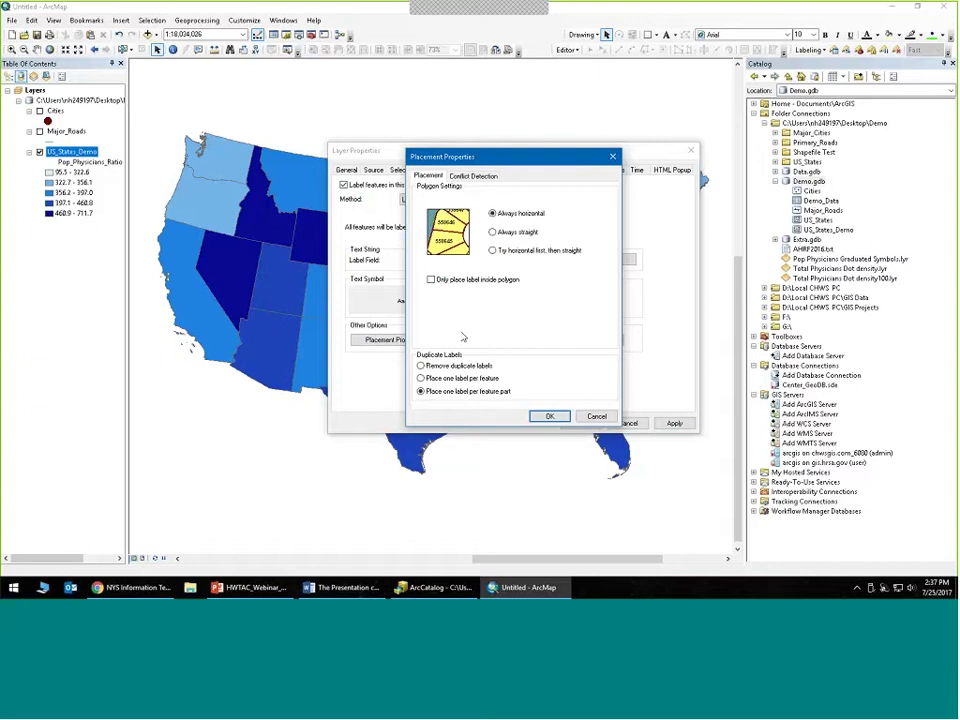
pyautogui.click(493, 233)
pyautogui.press('Down')
pyautogui.click(492, 214)
pyautogui.click(421, 366)
pyautogui.click(597, 416)
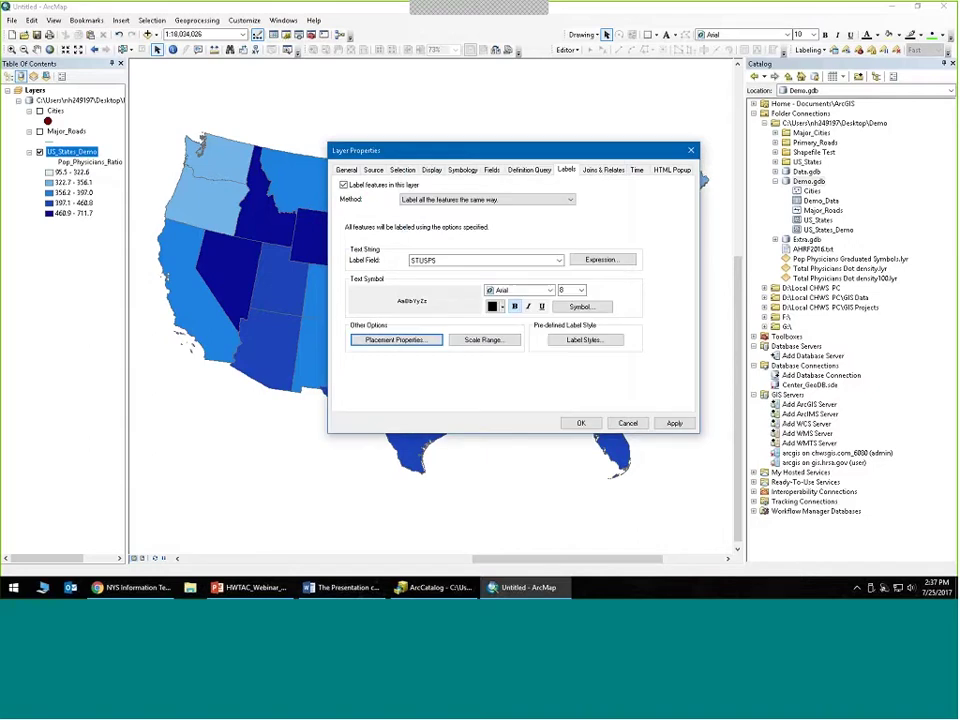
pyautogui.click(627, 424)
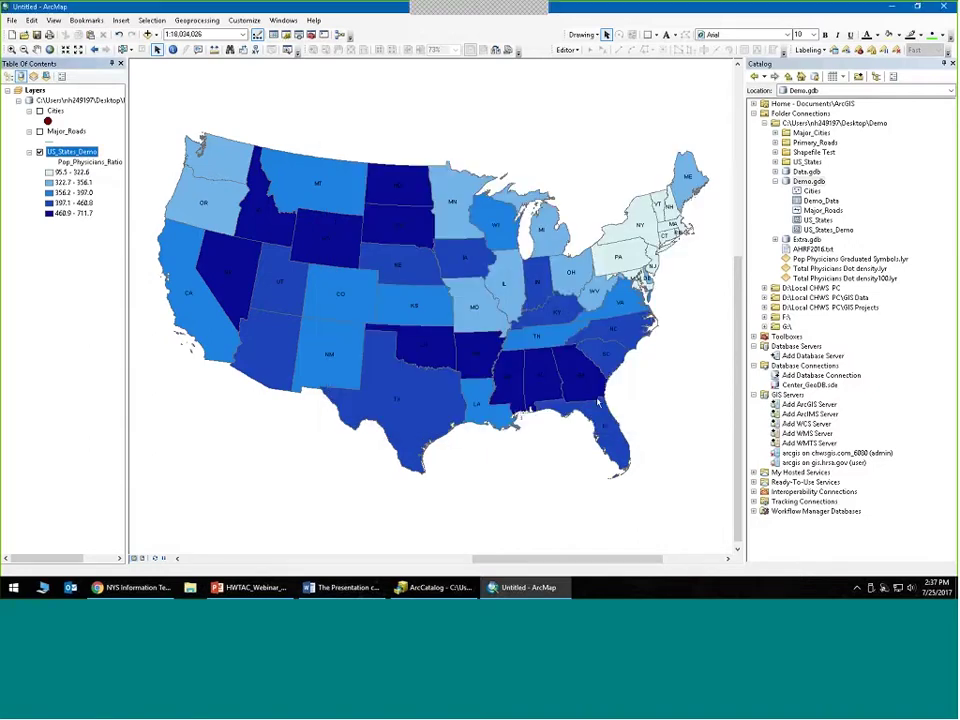
# - Format the US_States_Demo labels as bold at size 8 and apply them to the map
pyautogui.rightClick(78, 152)
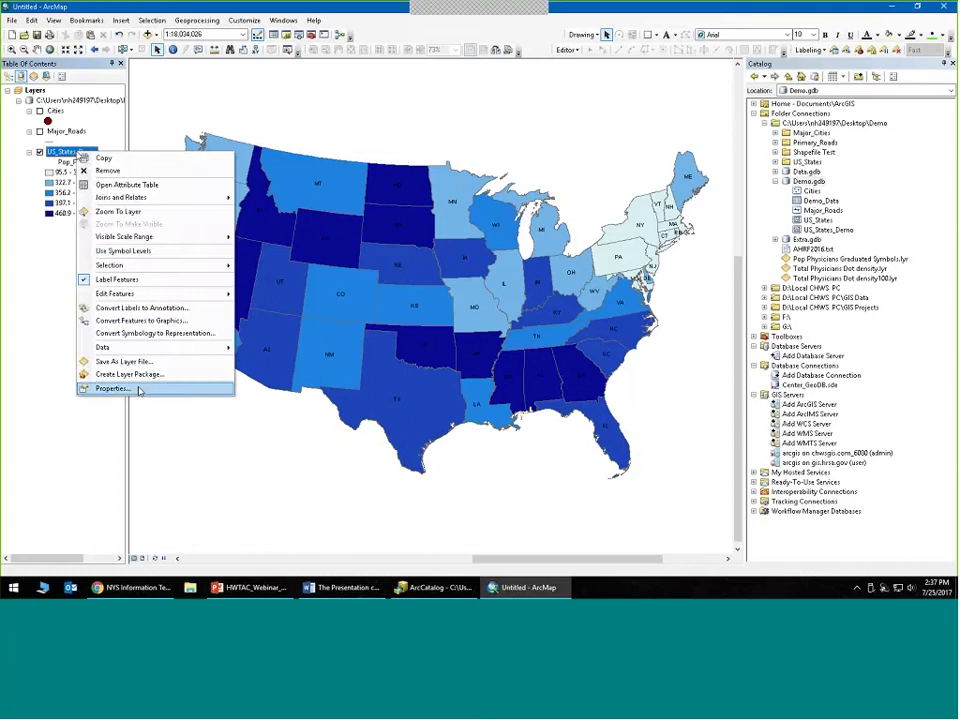
pyautogui.click(112, 388)
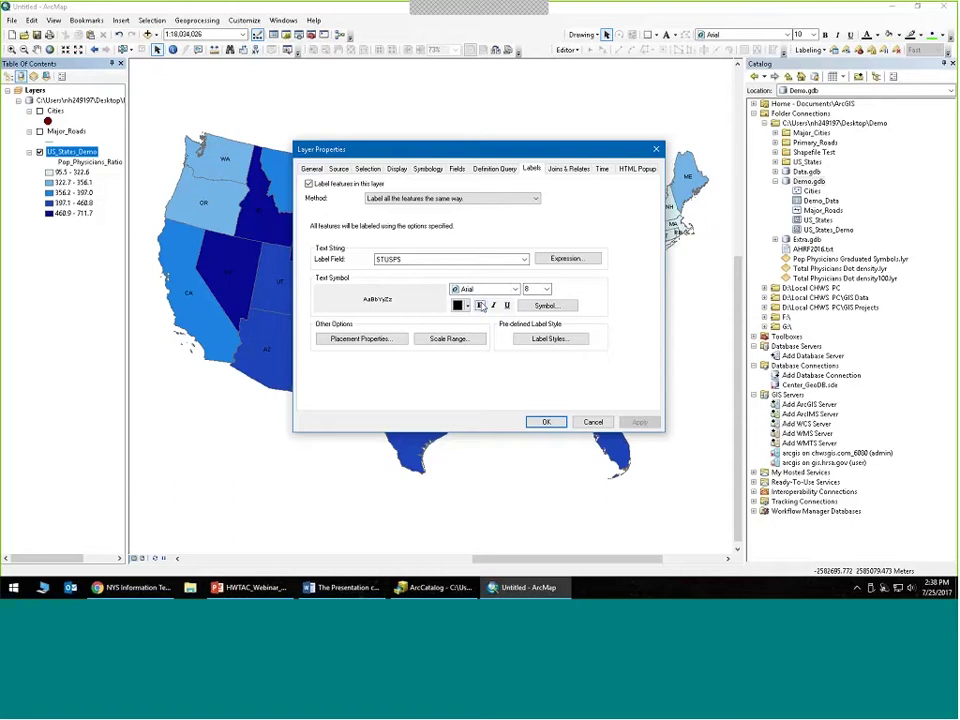
pyautogui.click(480, 305)
pyautogui.click(536, 290)
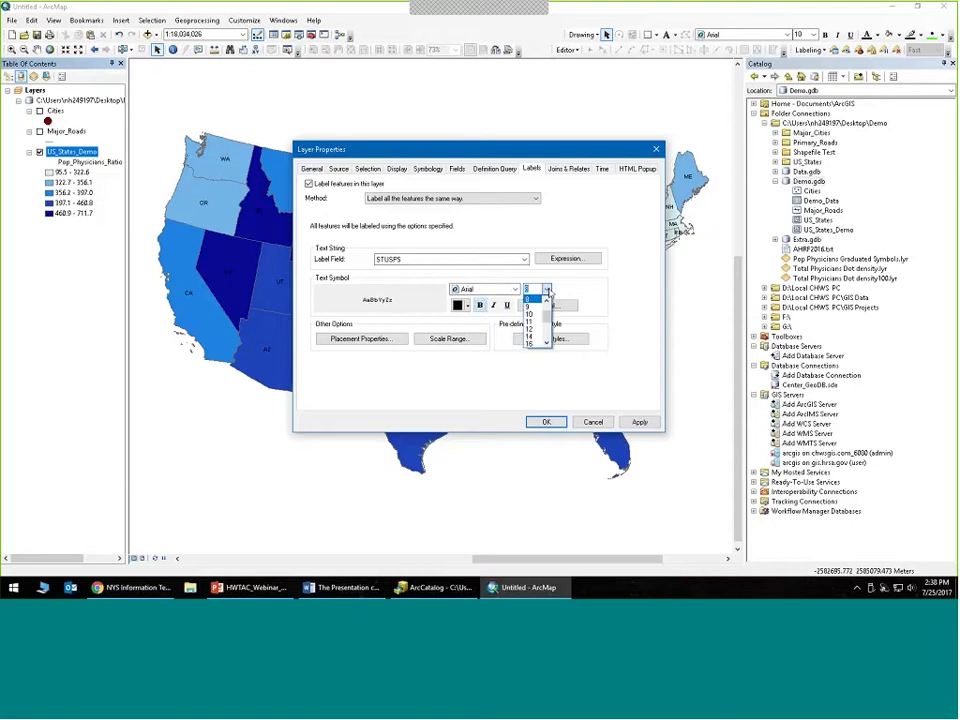
pyautogui.click(534, 300)
pyautogui.click(639, 421)
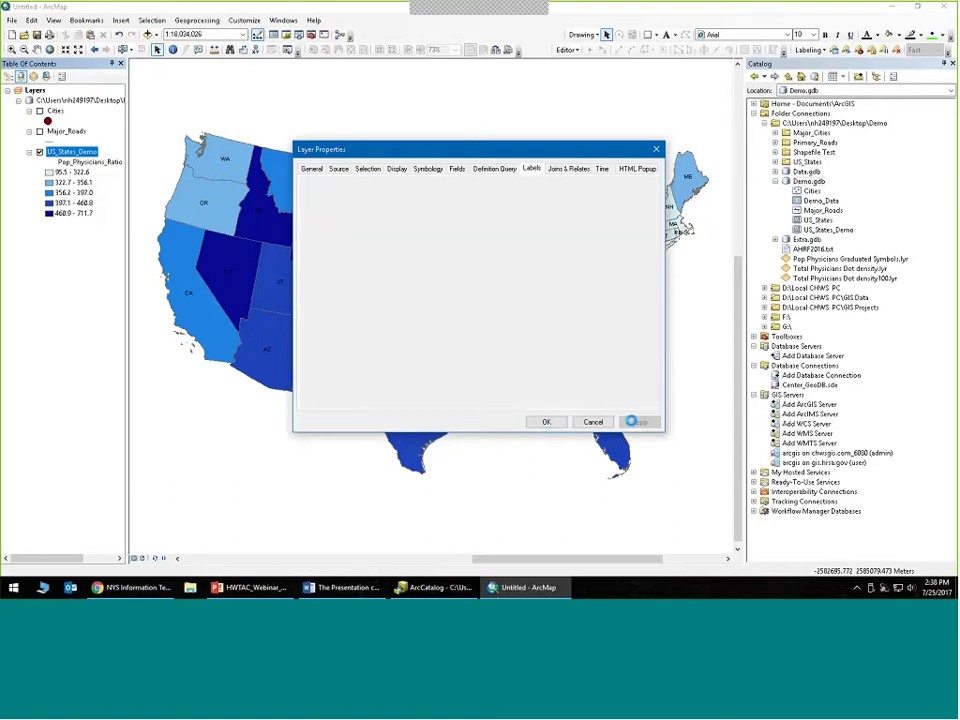
pyautogui.click(546, 422)
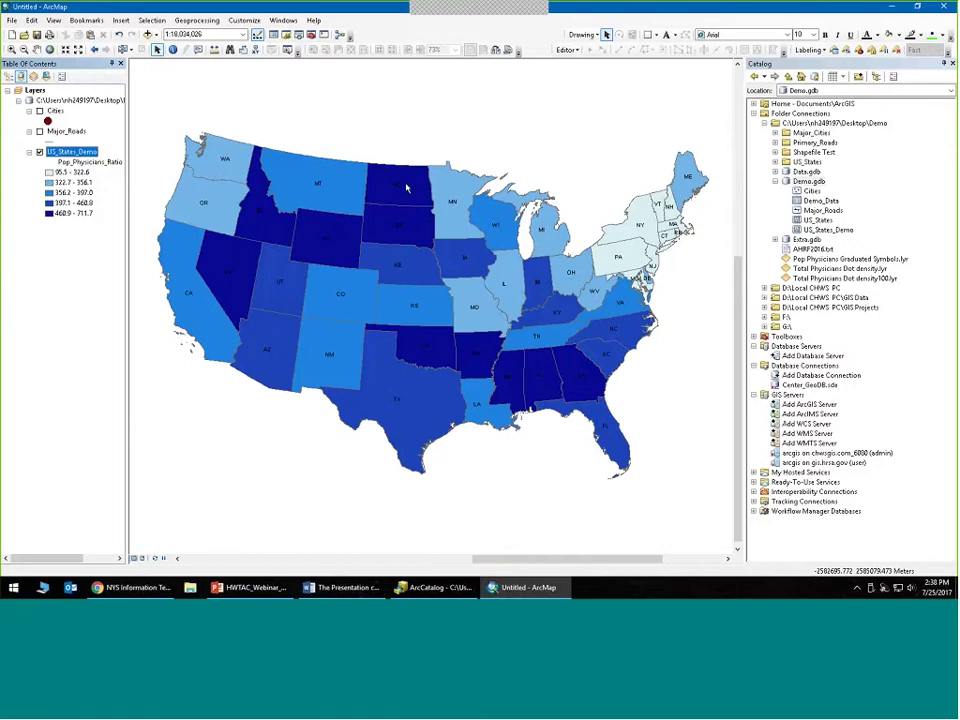
# - Set the page layout to landscape orientation and resize the data frame to fit within the page
pyautogui.hotkey('alt', 'Tab')
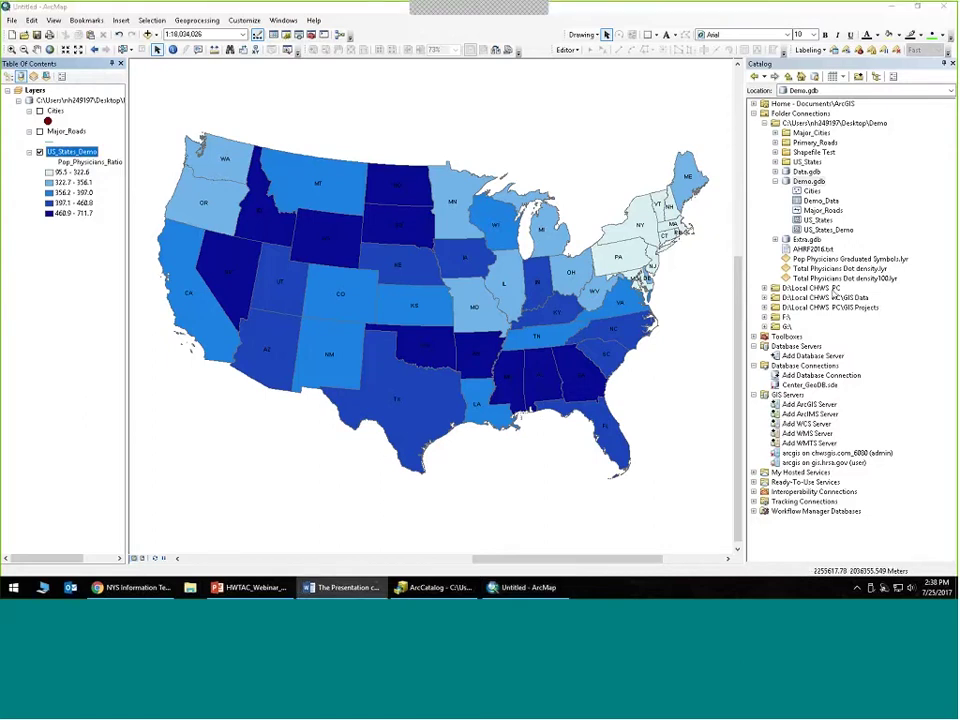
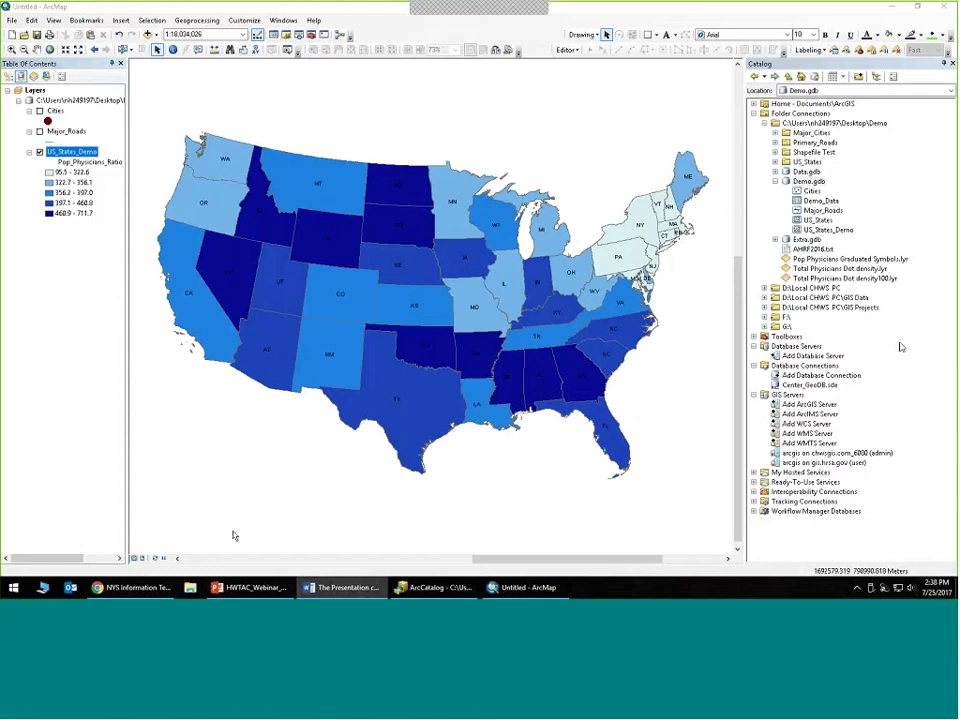
pyautogui.click(143, 559)
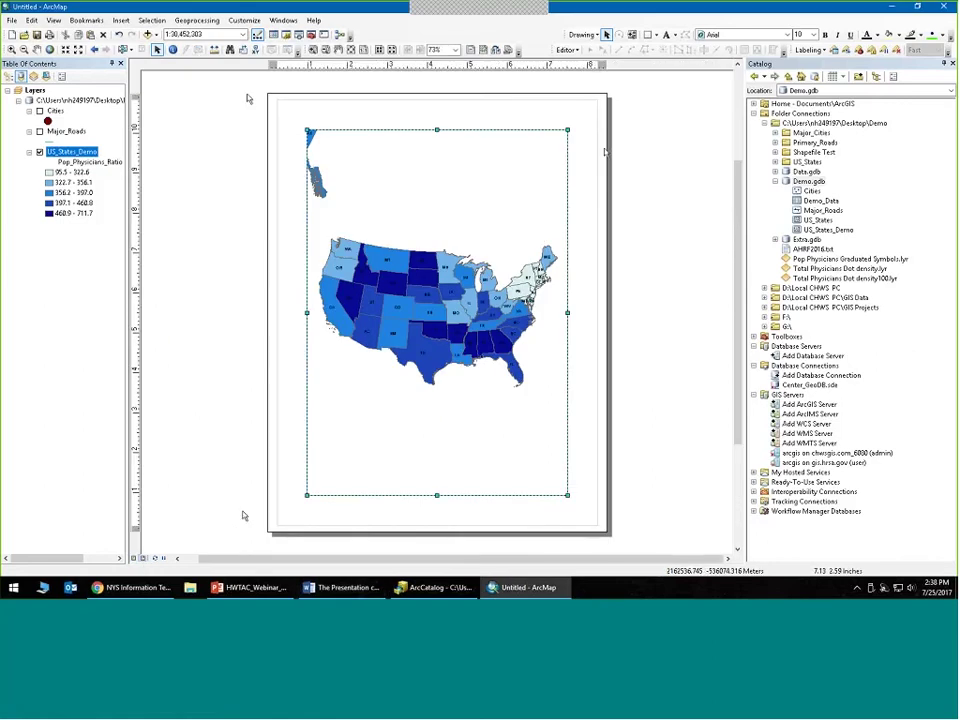
pyautogui.click(11, 20)
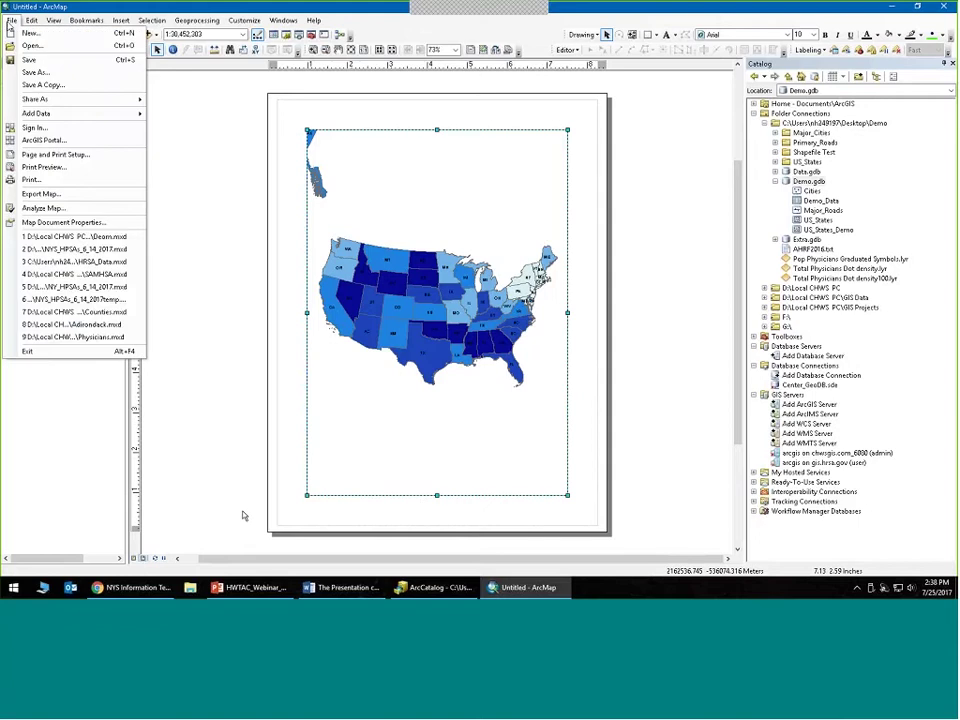
pyautogui.click(79, 159)
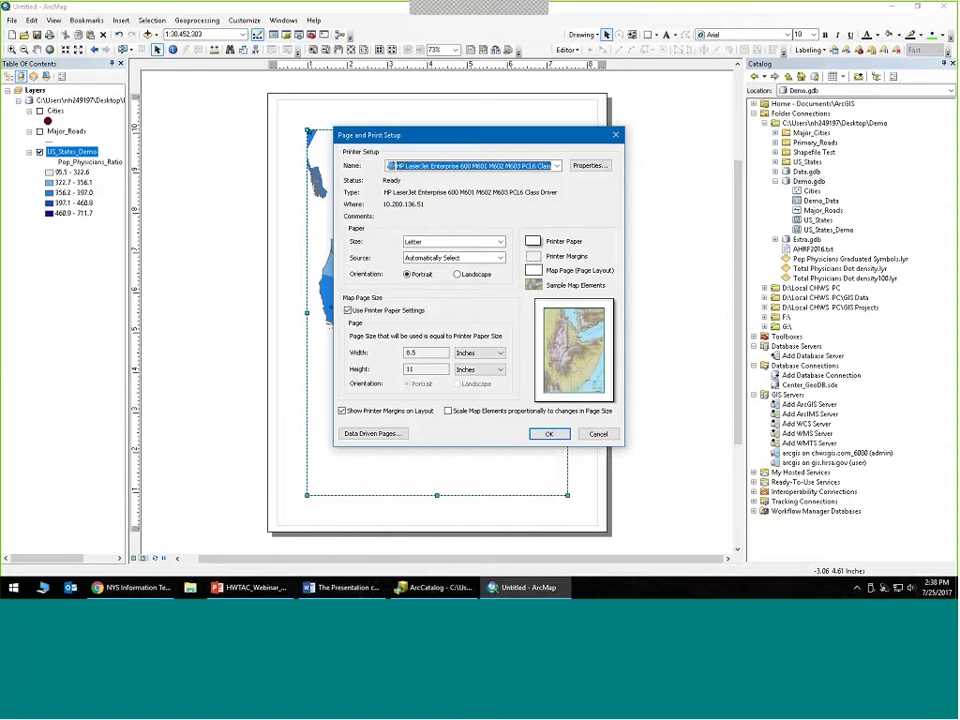
pyautogui.click(457, 274)
pyautogui.click(548, 433)
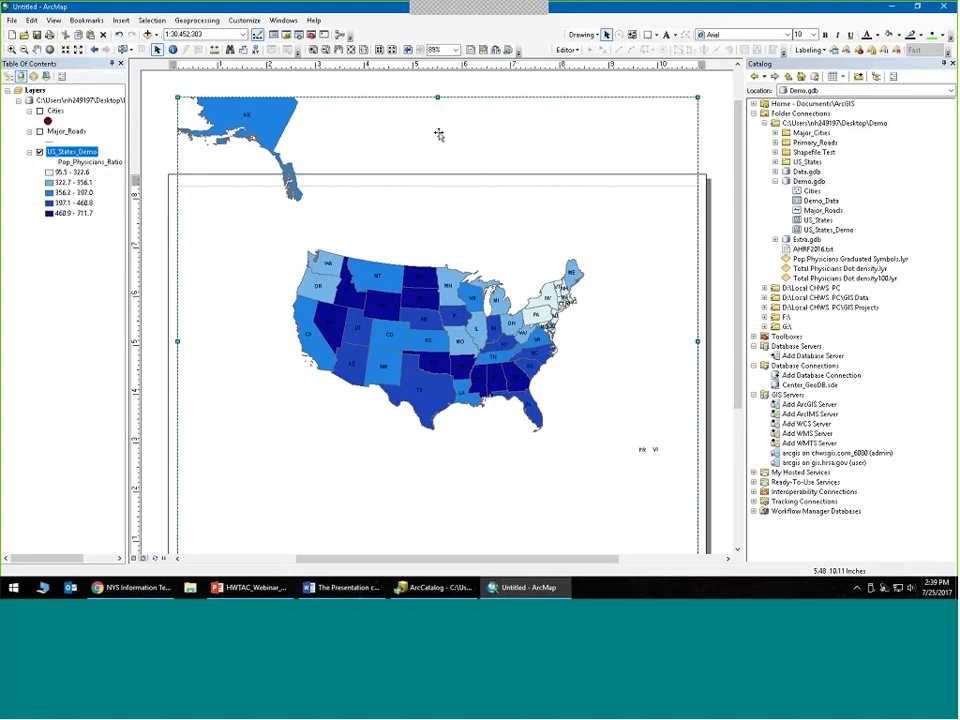
pyautogui.moveTo(740, 276); pyautogui.dragTo(739, 352)
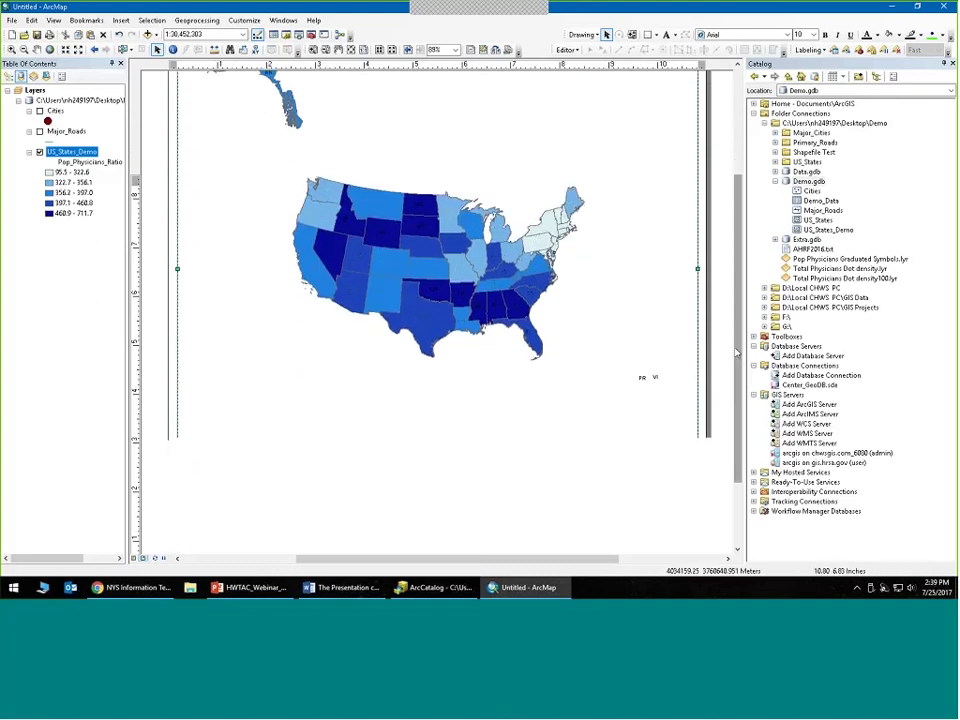
# - Zoom the data view in to the contiguous United States and return to the page layout
pyautogui.click(134, 559)
pyautogui.click(37, 50)
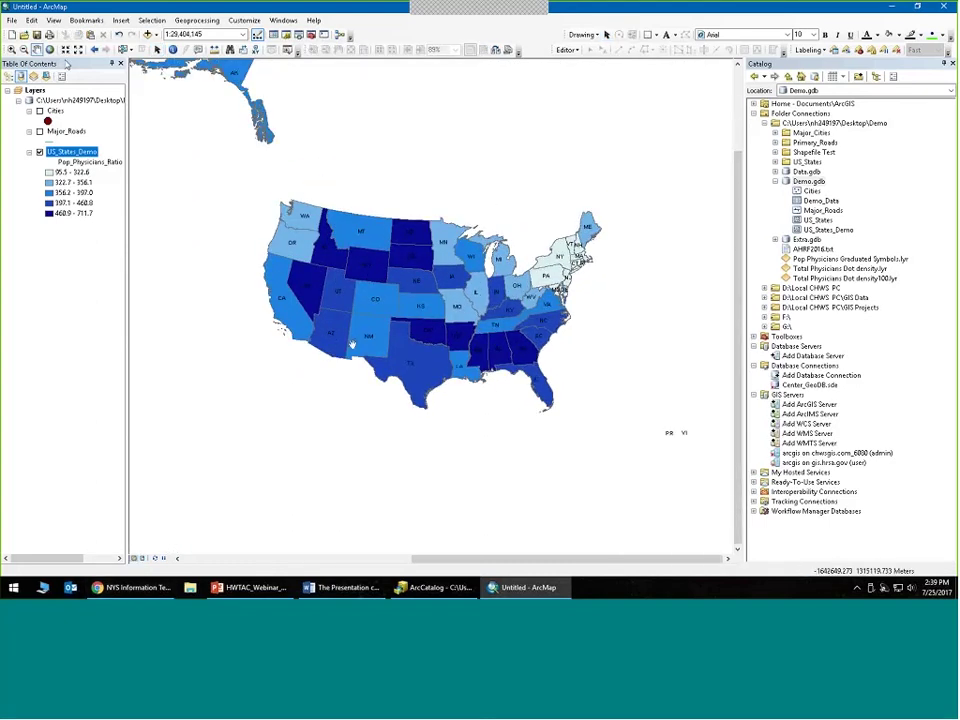
pyautogui.click(12, 50)
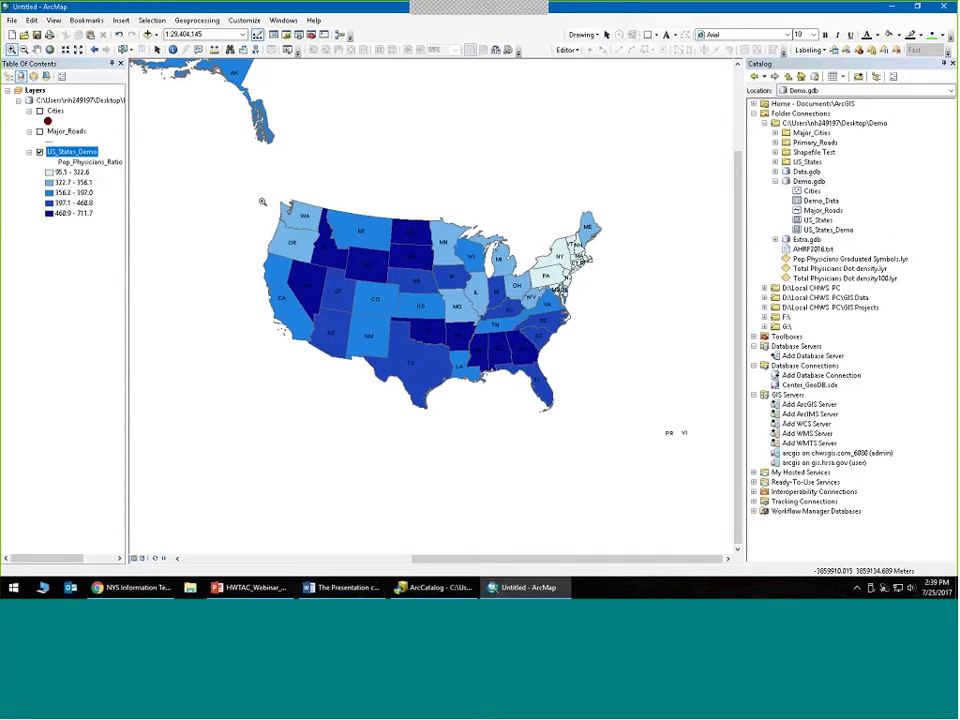
pyautogui.moveTo(250, 170); pyautogui.dragTo(621, 456)
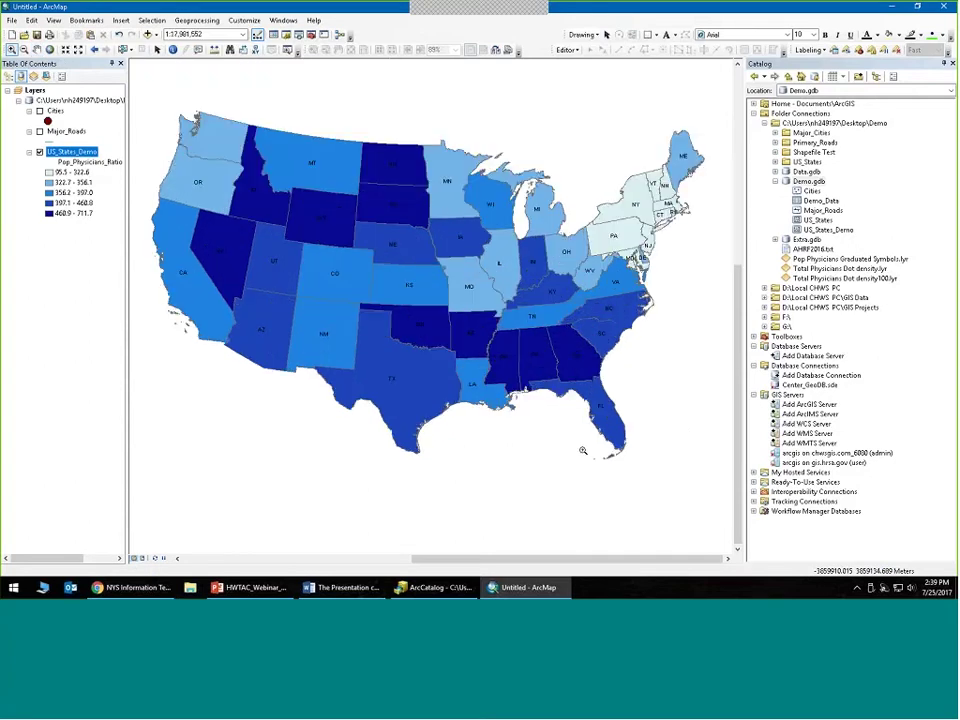
pyautogui.click(143, 558)
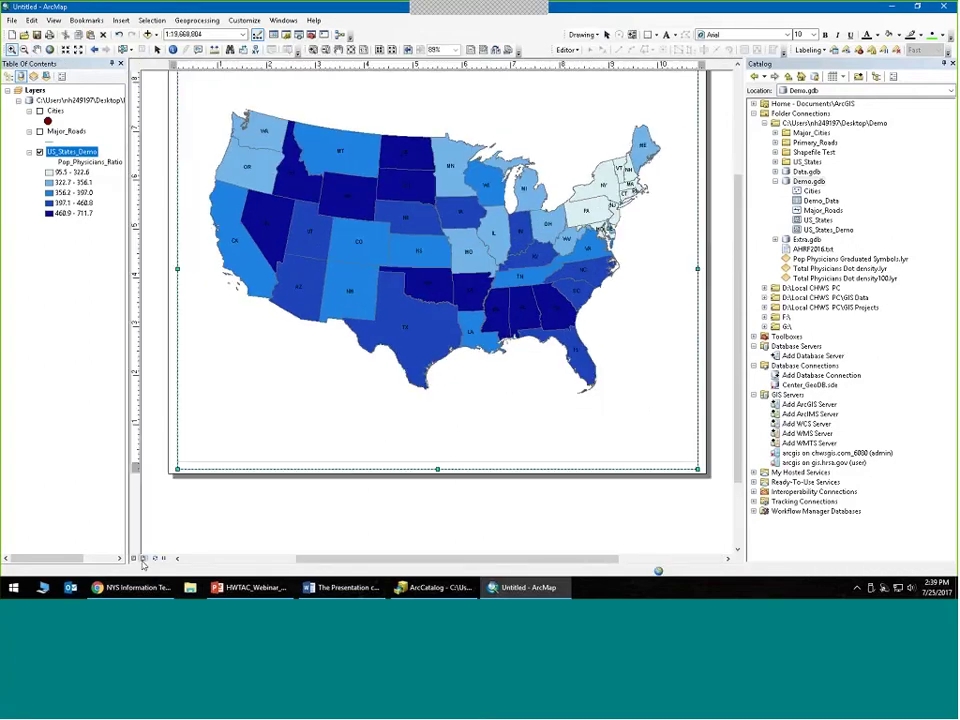
pyautogui.moveTo(738, 332); pyautogui.dragTo(738, 299)
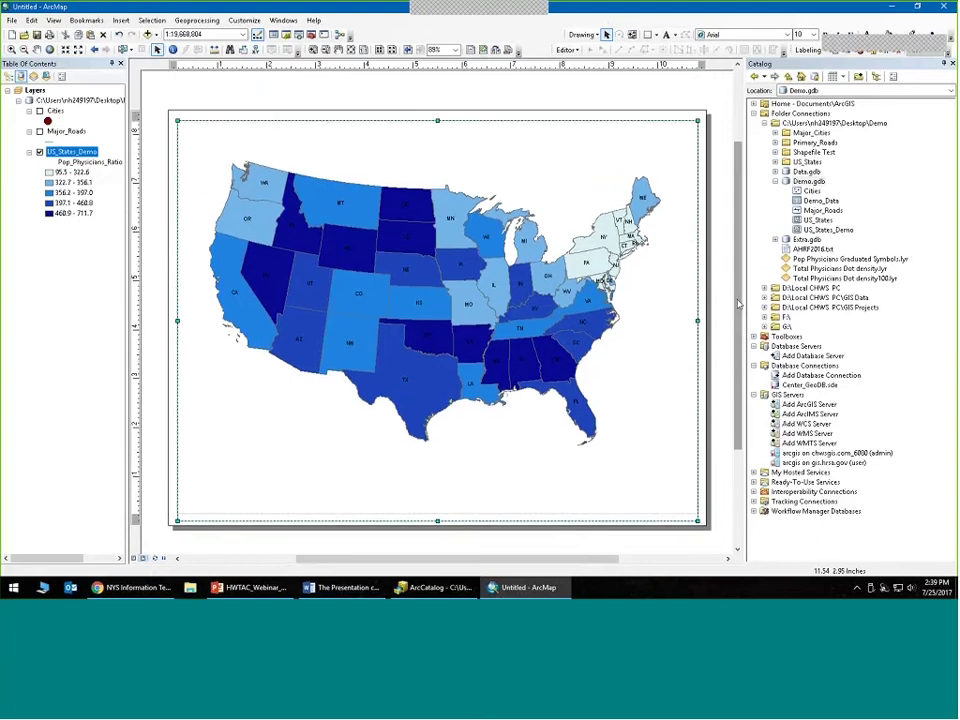
# - Shift the map upward within the layout's data frame, leaving free space below the states
pyautogui.click(38, 50)
pyautogui.moveTo(384, 355); pyautogui.dragTo(398, 331)
pyautogui.moveTo(468, 261)
pyautogui.mouseDown()
pyautogui.moveTo(458, 285)
pyautogui.moveTo(454, 257)
pyautogui.mouseUp()
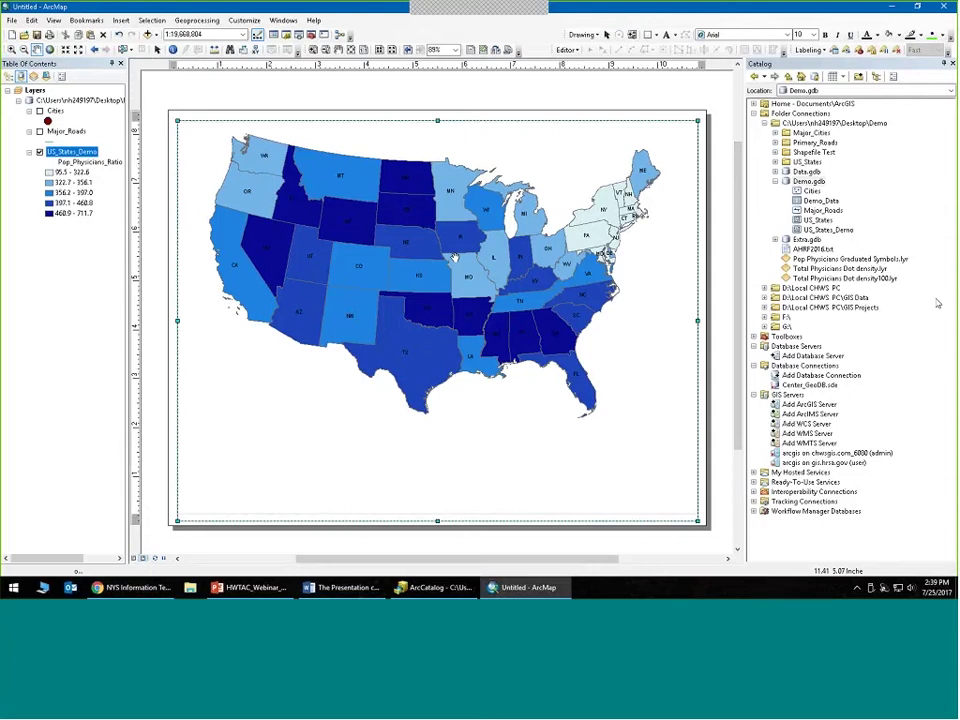
pyautogui.hotkey('alt', 'Tab')
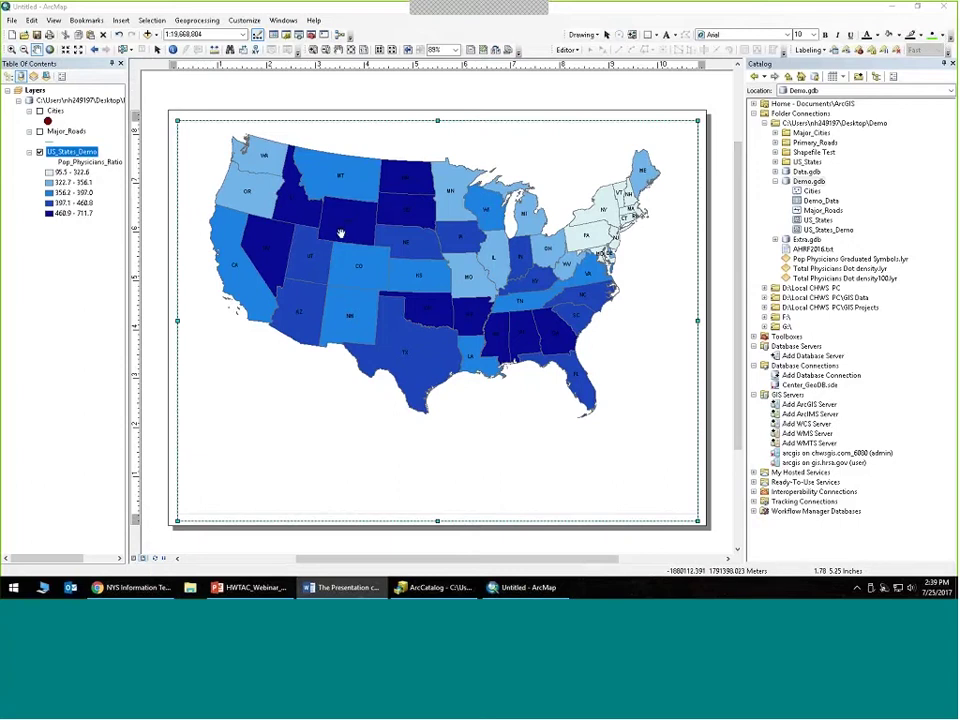
# - Convert the US_States_Demo labels for all features to annotation stored in the map, and close the overflow annotation list
pyautogui.click(160, 52)
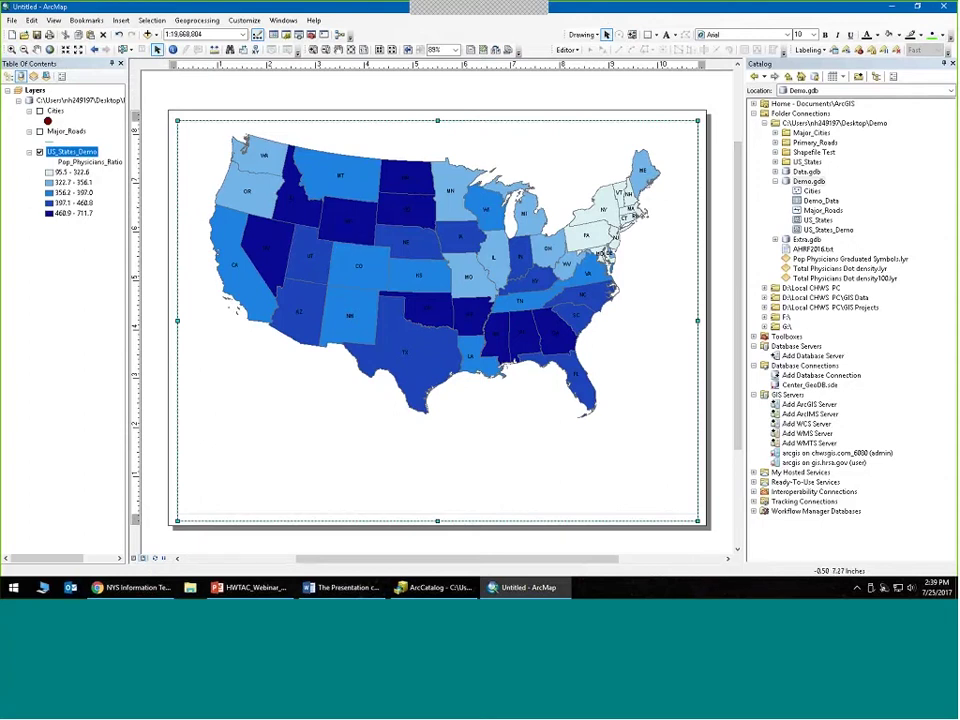
pyautogui.rightClick(78, 153)
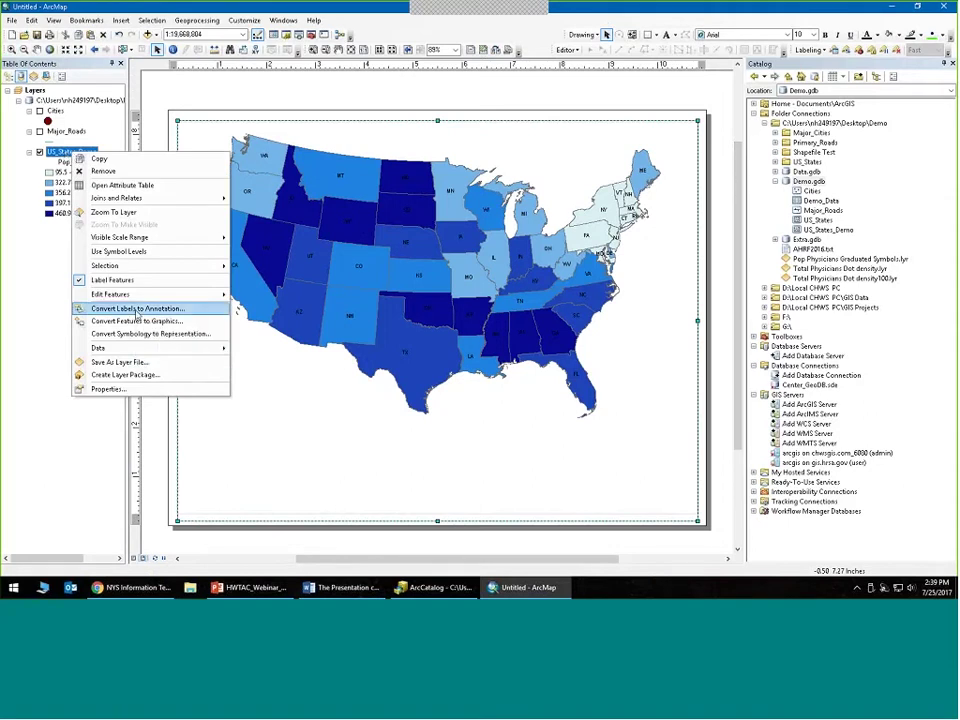
pyautogui.click(137, 310)
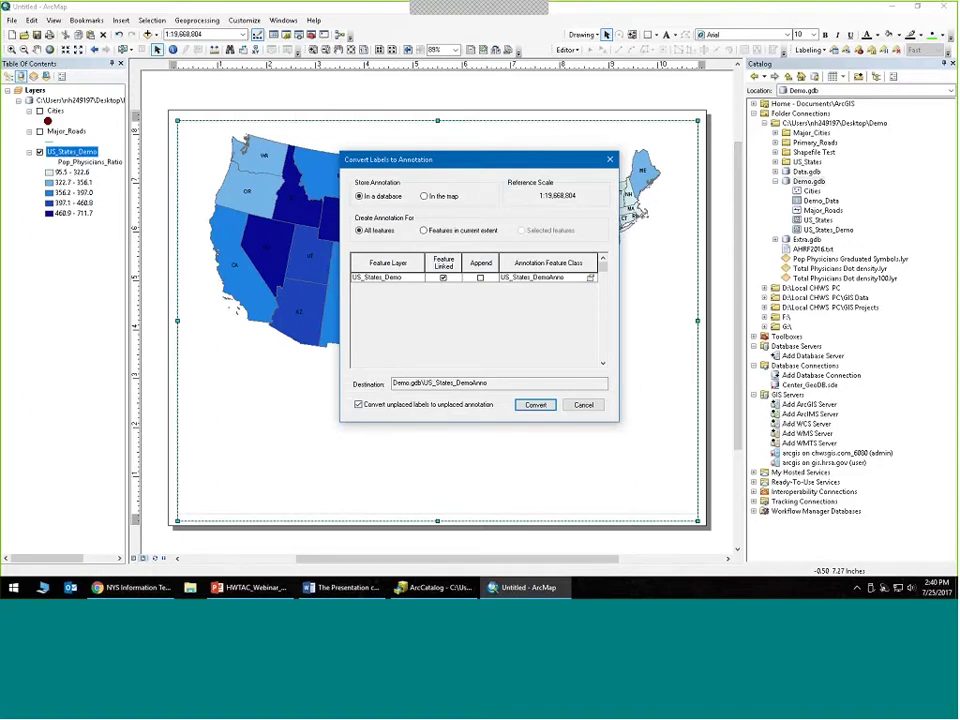
pyautogui.click(426, 197)
pyautogui.click(426, 197)
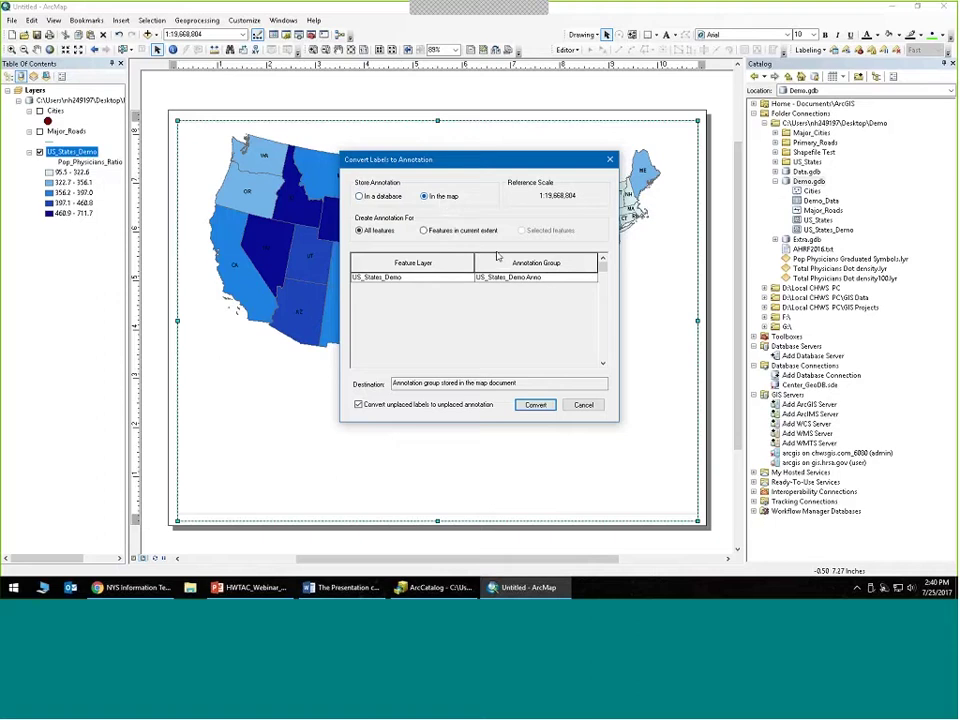
pyautogui.click(537, 404)
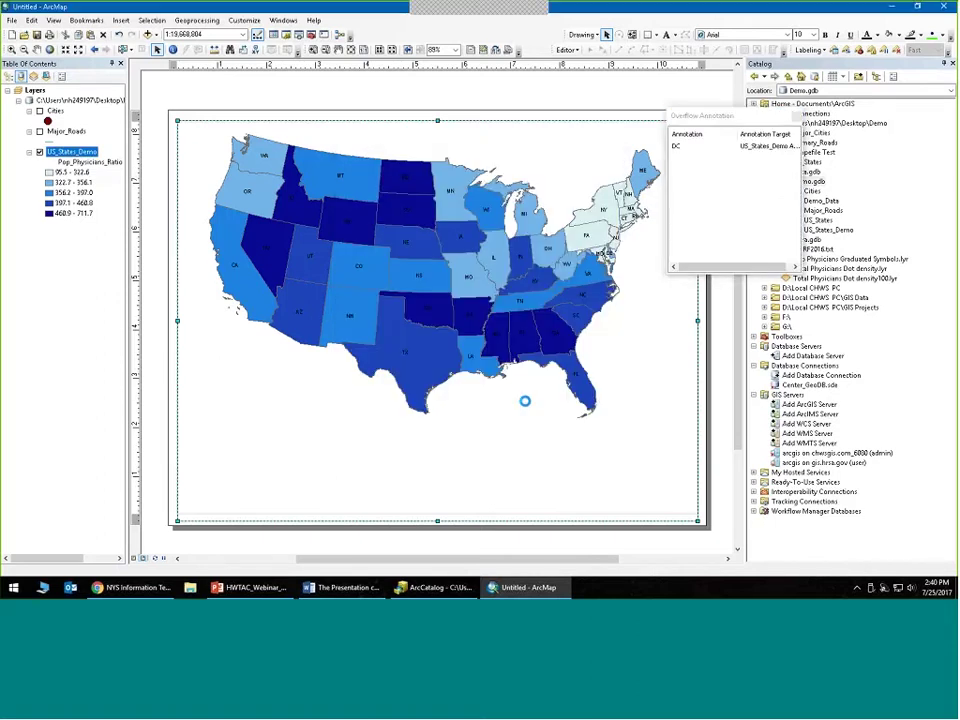
pyautogui.moveTo(787, 121); pyautogui.dragTo(771, 128)
pyautogui.click(781, 124)
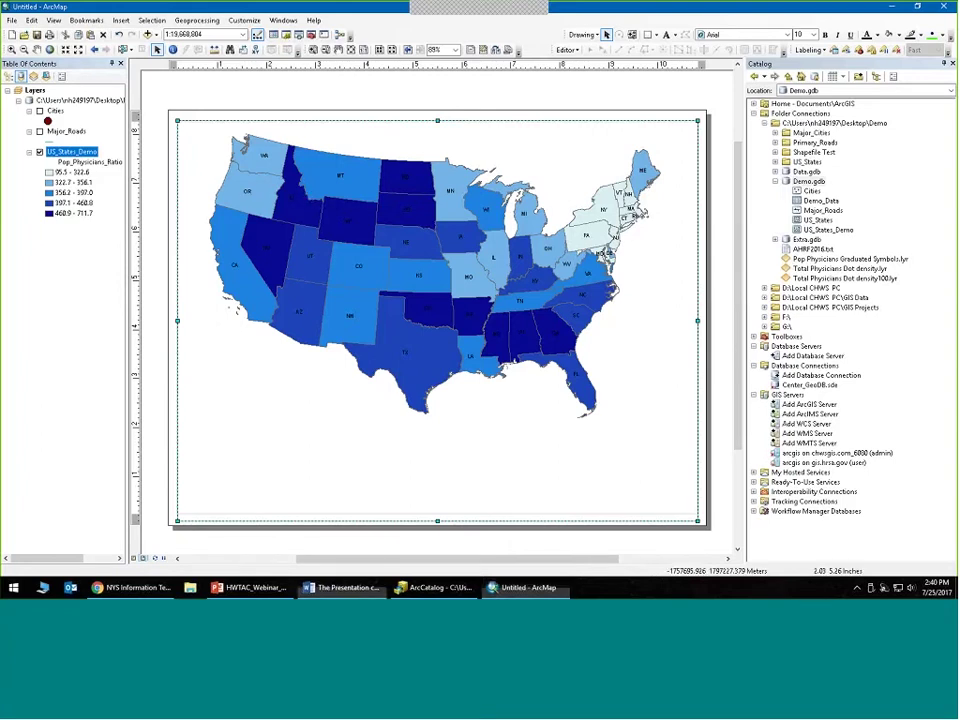
# - In data view, recolor the NV, ID, WY, SD, ND, OK, AR, MS, AL and GA labels white and return to the page layout
pyautogui.click(134, 558)
pyautogui.click(37, 50)
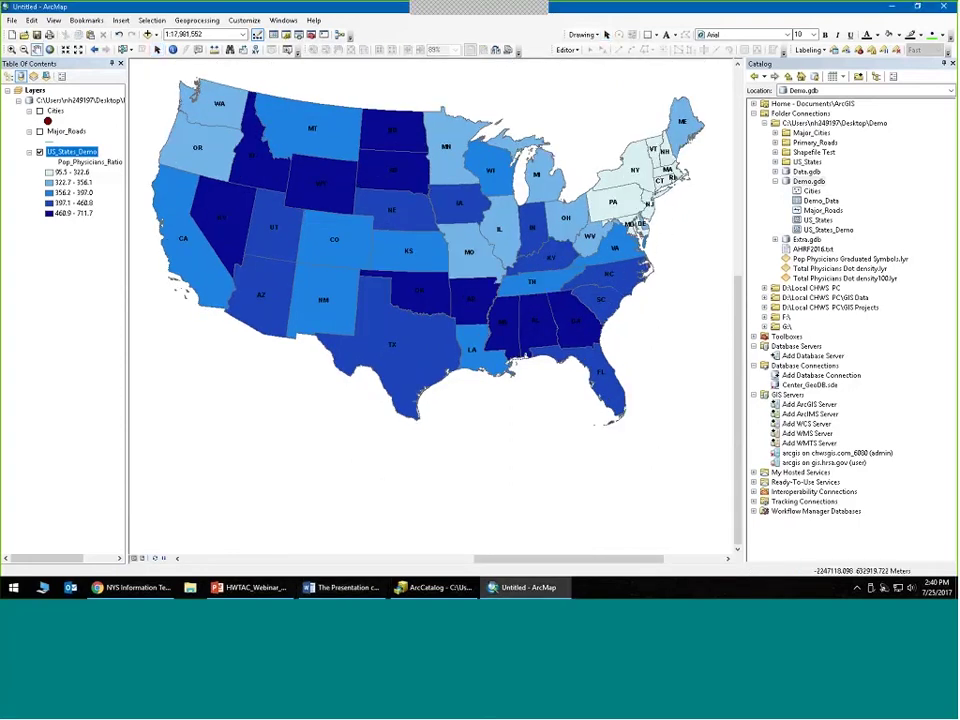
pyautogui.click(157, 50)
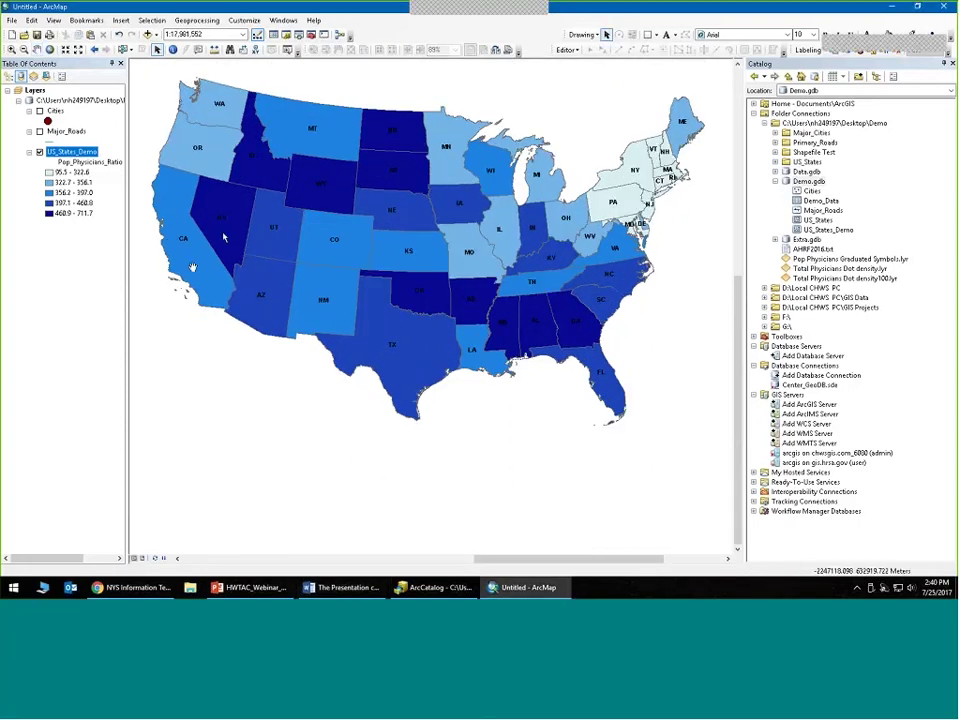
pyautogui.click(224, 224)
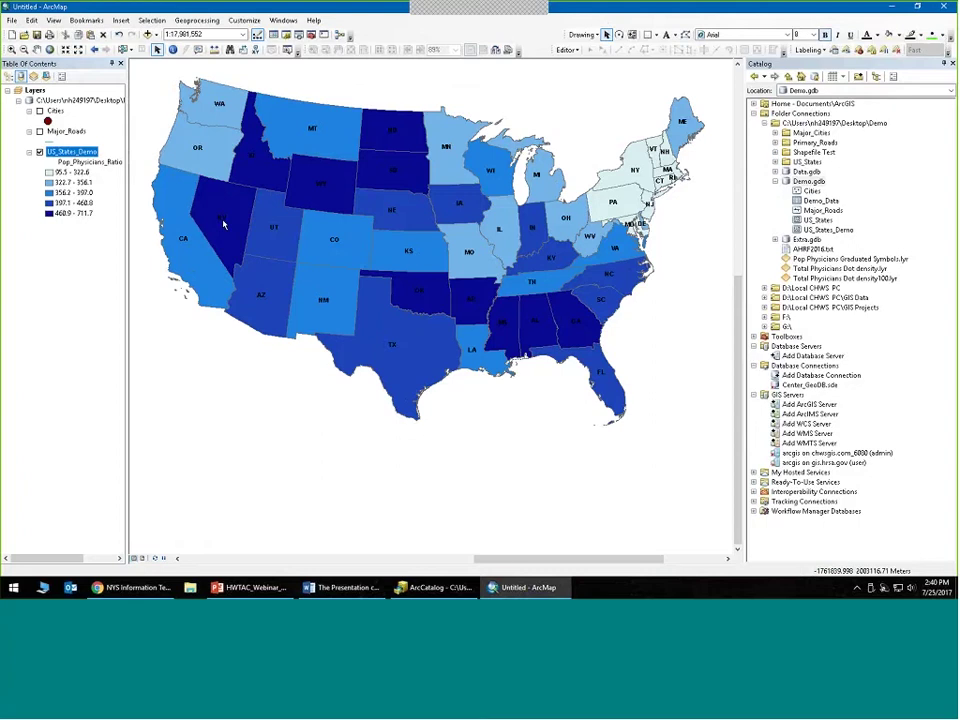
pyautogui.click(253, 155)
pyautogui.click(321, 185)
pyautogui.click(395, 171)
pyautogui.keyDown('shift'); pyautogui.click(393, 131); pyautogui.keyUp('shift')
pyautogui.keyDown('shift'); pyautogui.click(420, 292); pyautogui.keyUp('shift')
pyautogui.keyDown('shift'); pyautogui.click(472, 300); pyautogui.keyUp('shift')
pyautogui.keyDown('shift'); pyautogui.click(504, 323); pyautogui.keyUp('shift')
pyautogui.keyDown('shift'); pyautogui.click(531, 326); pyautogui.keyUp('shift')
pyautogui.rightClick(574, 324)
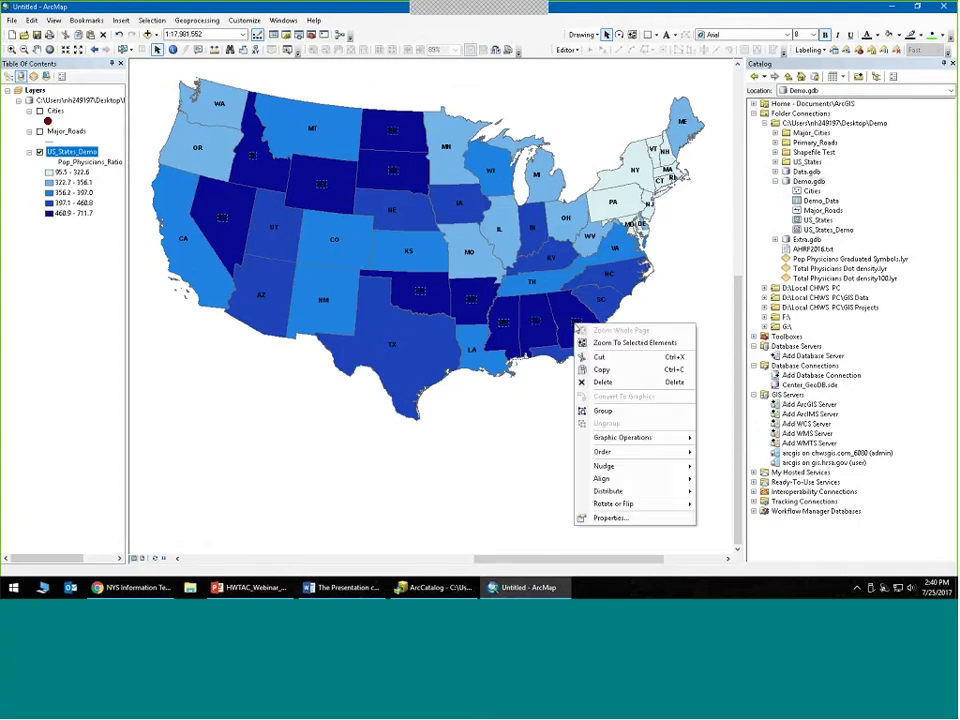
pyautogui.click(606, 519)
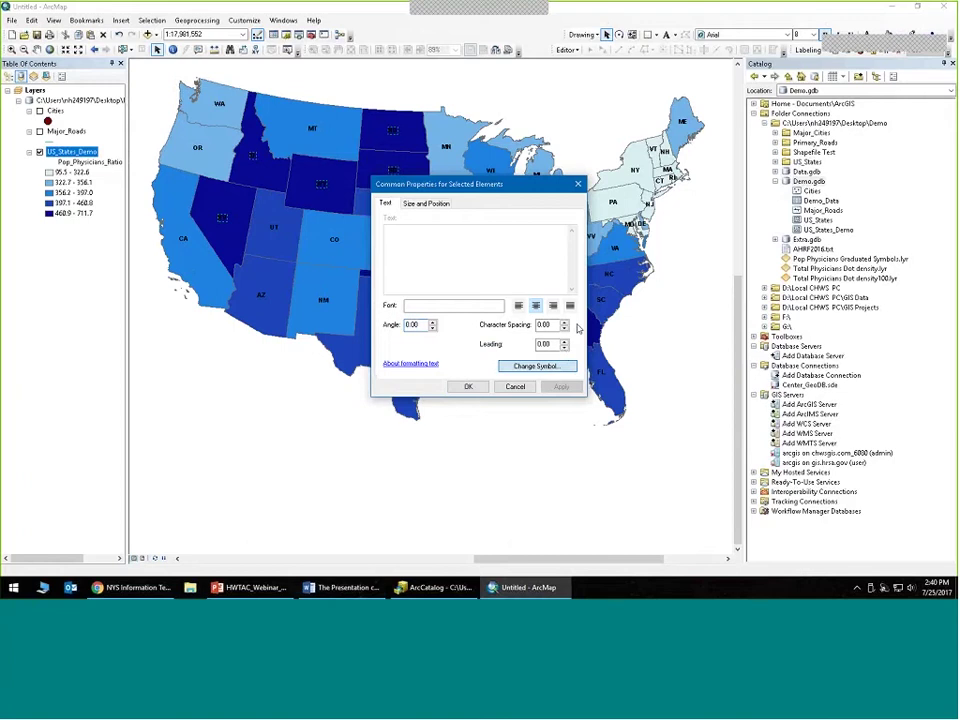
pyautogui.click(647, 189)
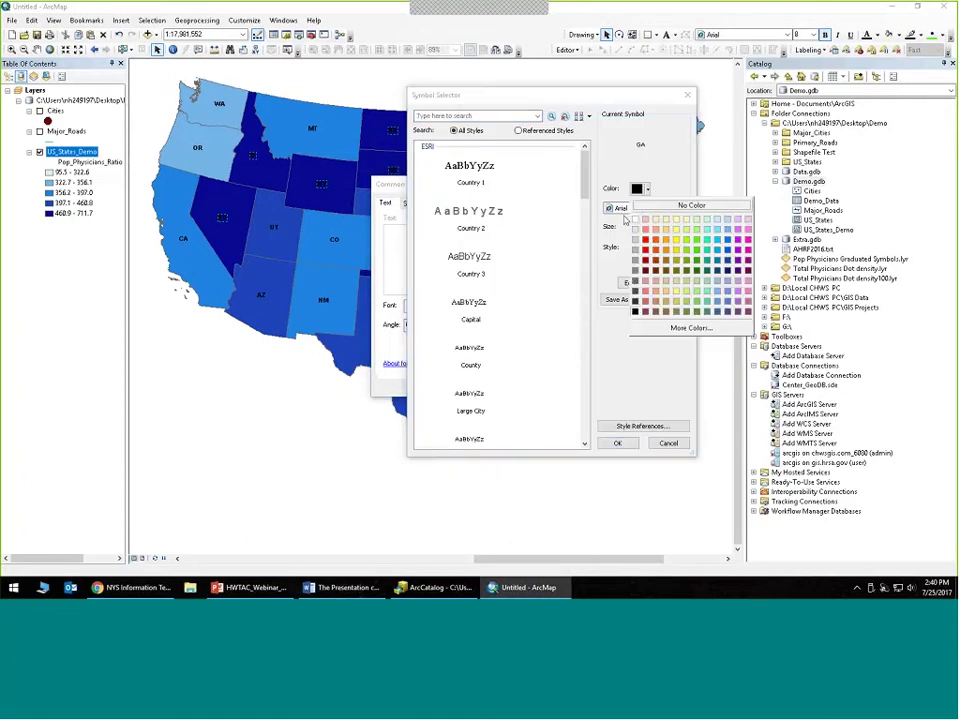
pyautogui.click(600, 212)
pyautogui.click(627, 443)
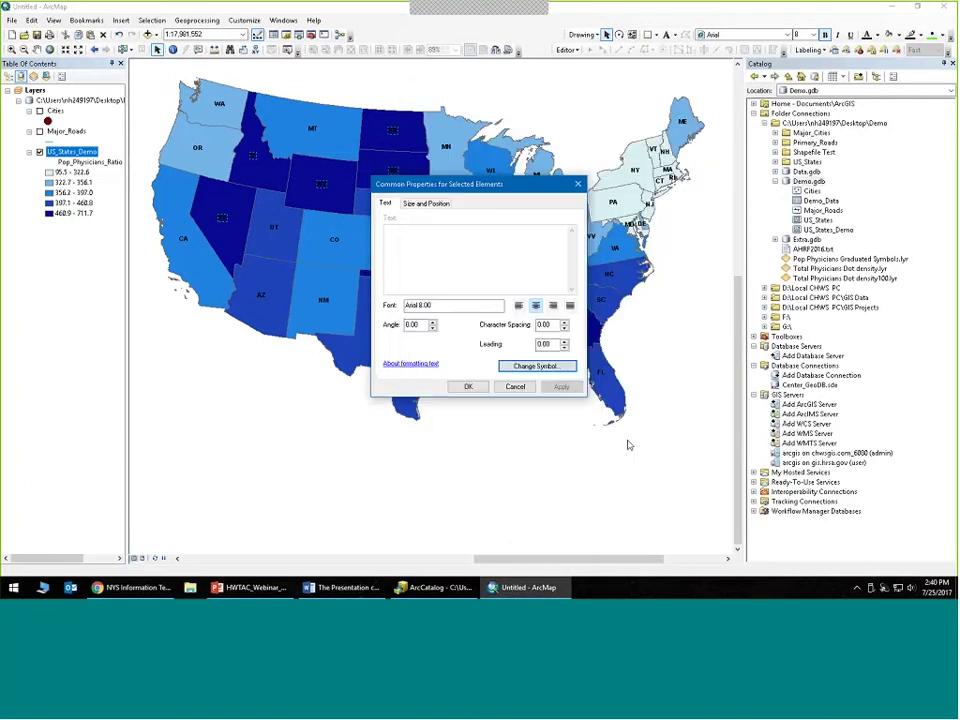
pyautogui.click(472, 387)
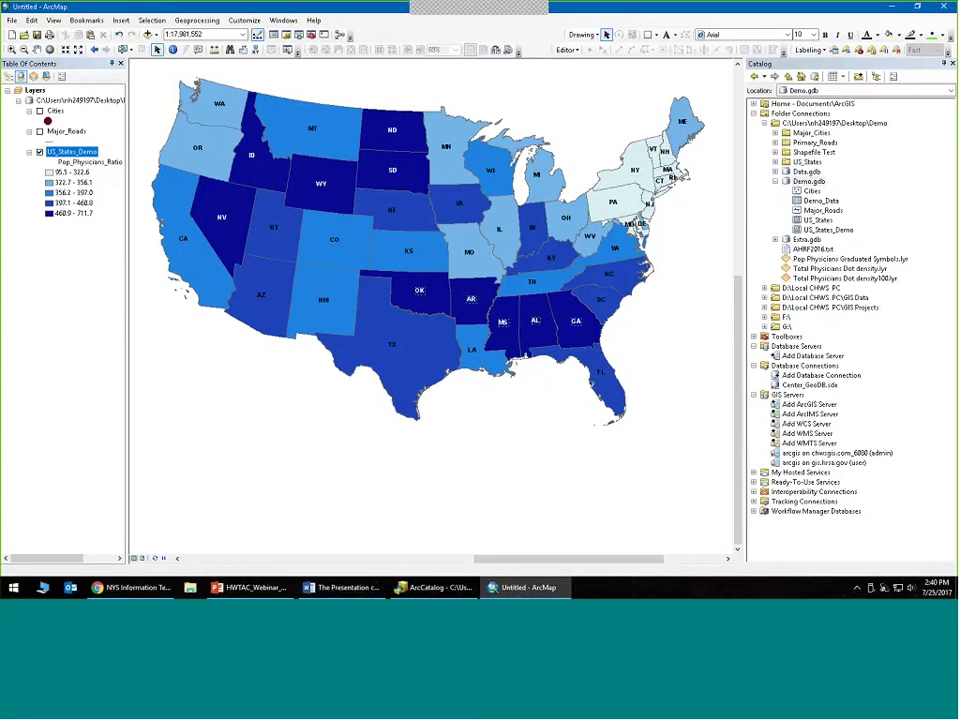
pyautogui.click(143, 559)
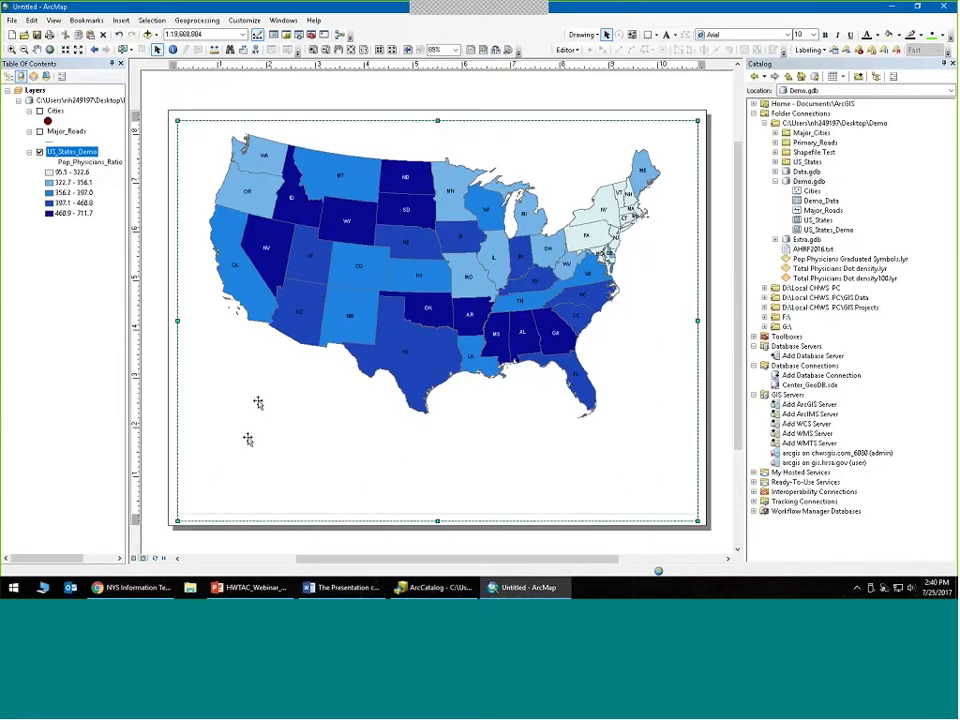
# - Insert a one-column legend for US_States_Demo with default wizard settings, then enlarge it and place it in the page's lower-left area
pyautogui.click(121, 21)
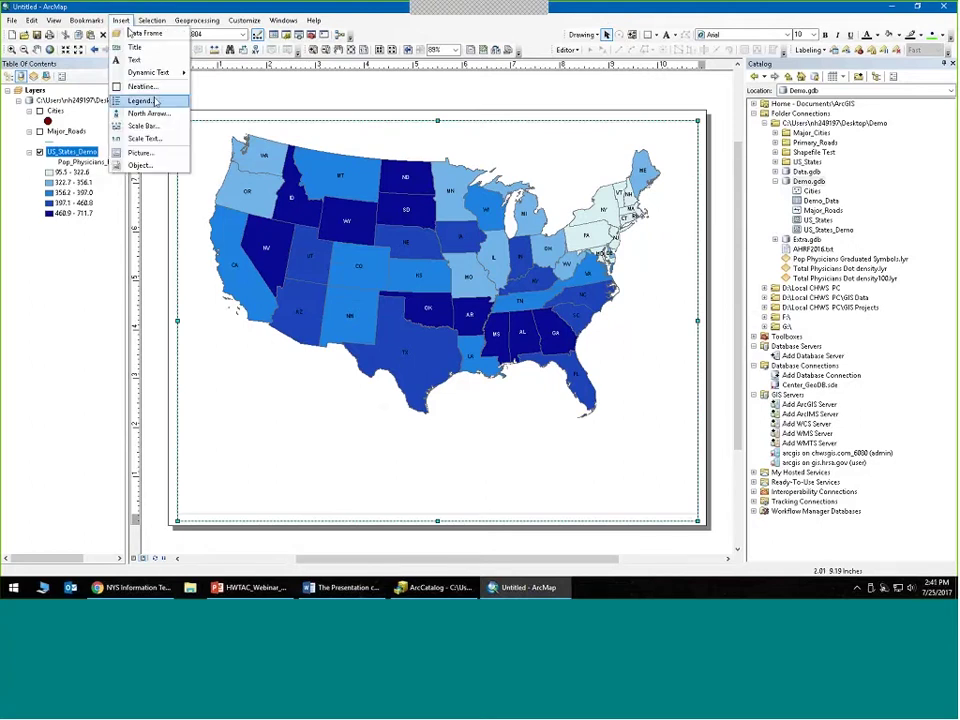
pyautogui.click(155, 101)
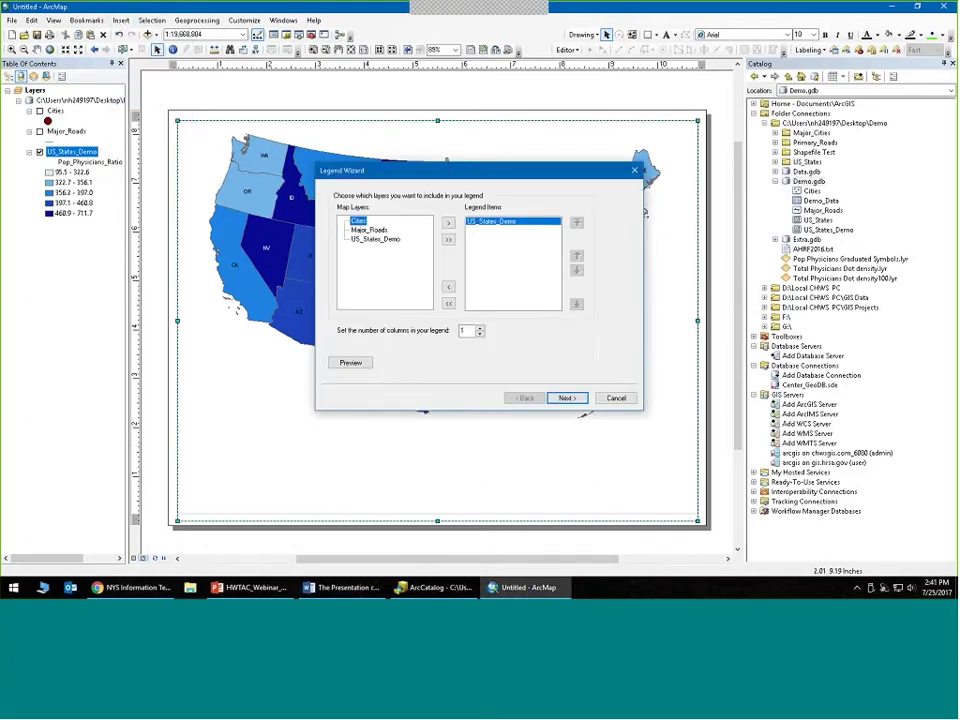
pyautogui.click(499, 223)
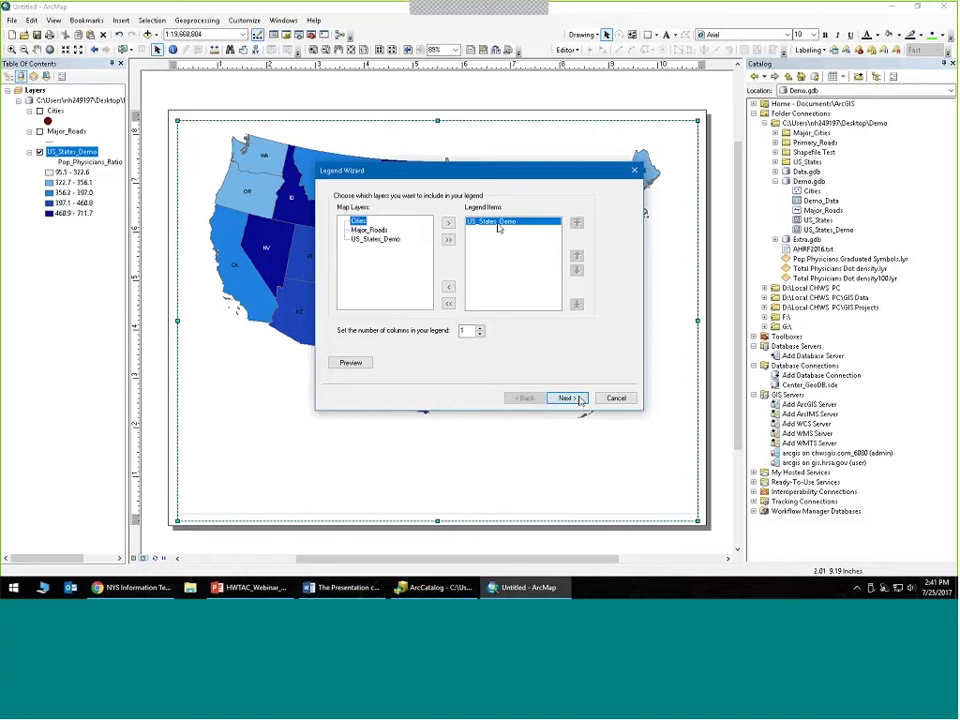
pyautogui.click(566, 398)
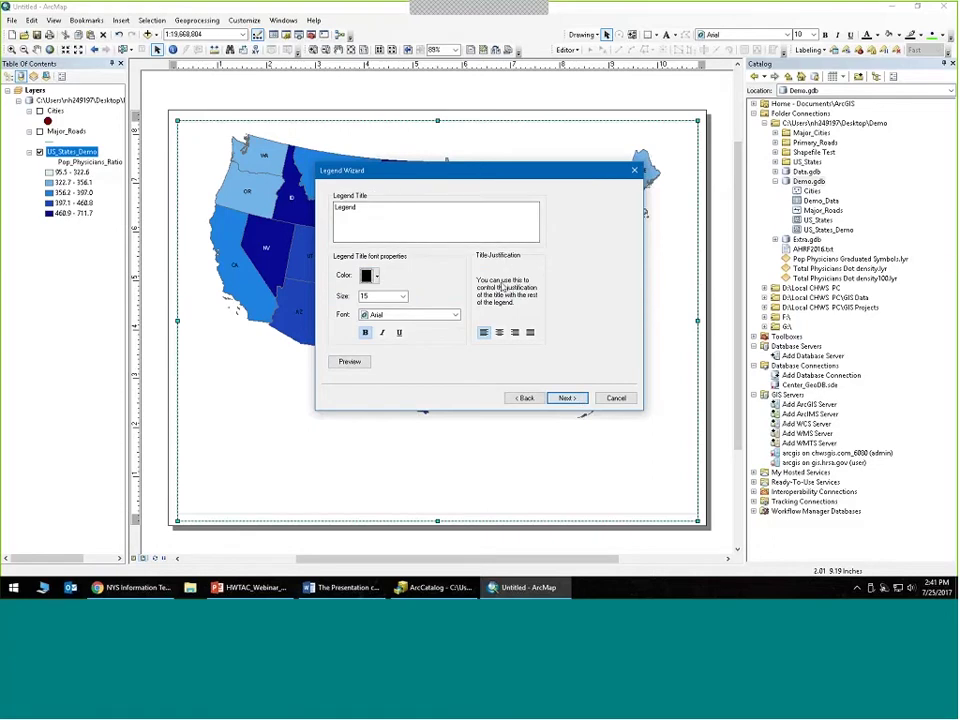
pyautogui.click(568, 398)
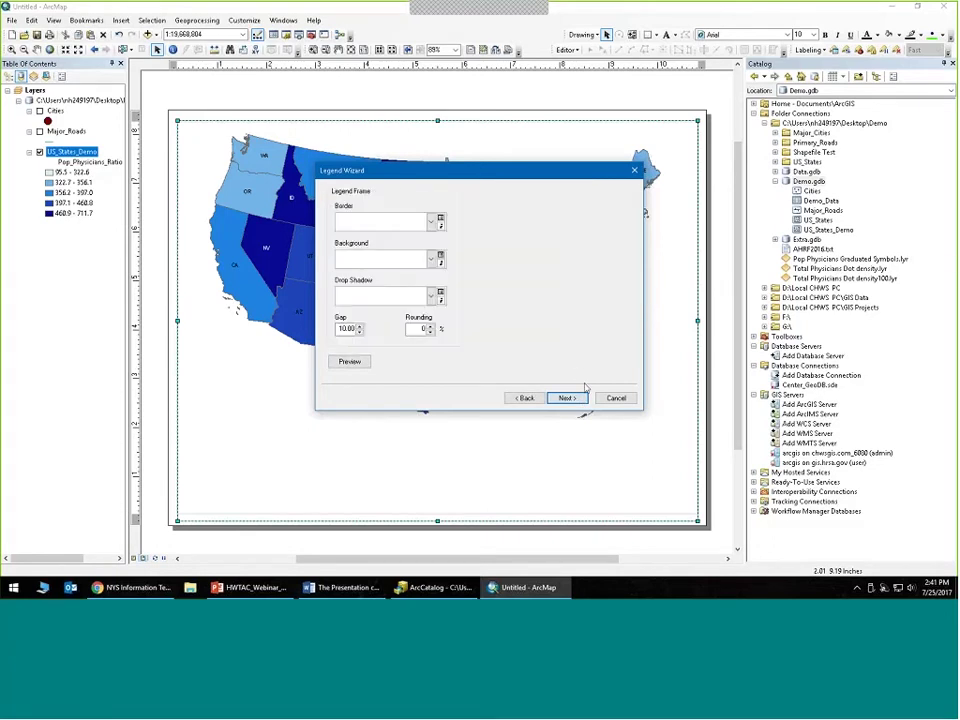
pyautogui.click(567, 398)
pyautogui.click(569, 399)
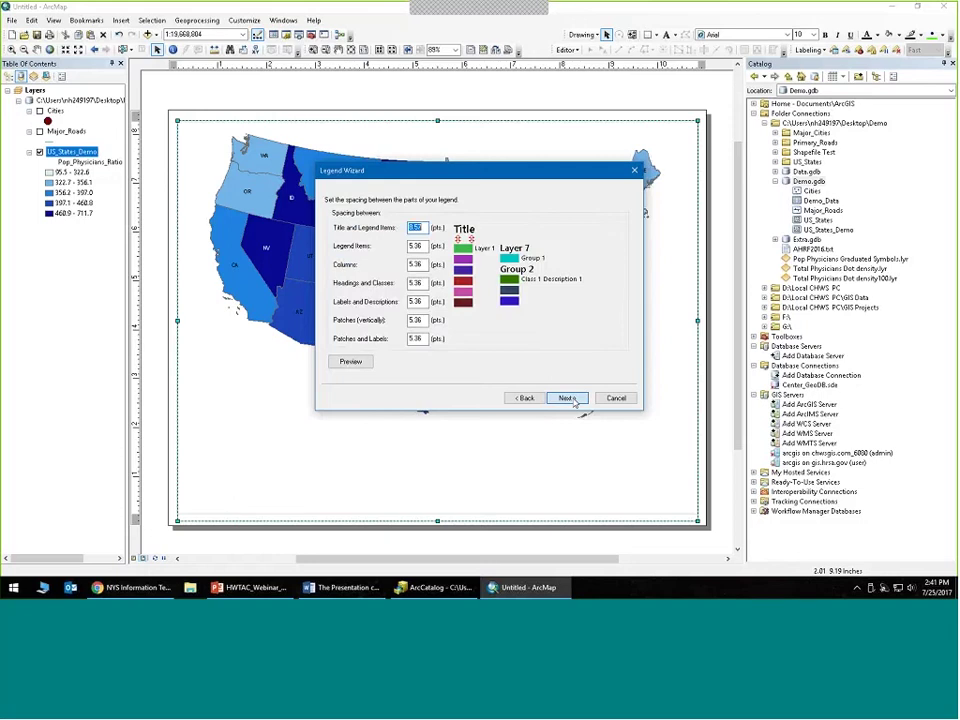
pyautogui.click(567, 398)
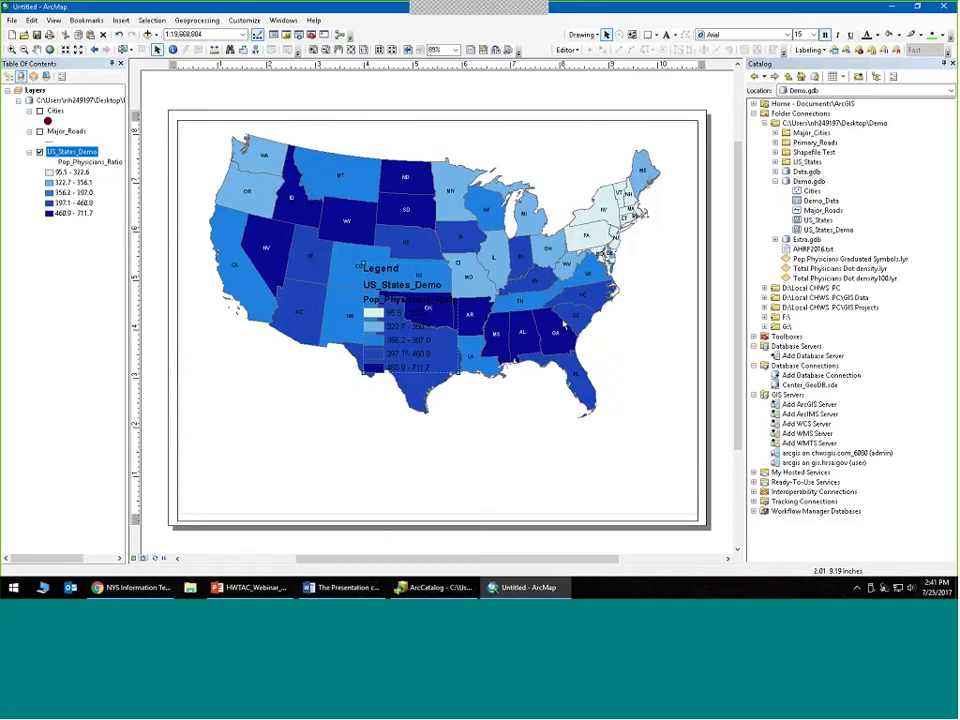
pyautogui.moveTo(405, 300); pyautogui.dragTo(315, 372)
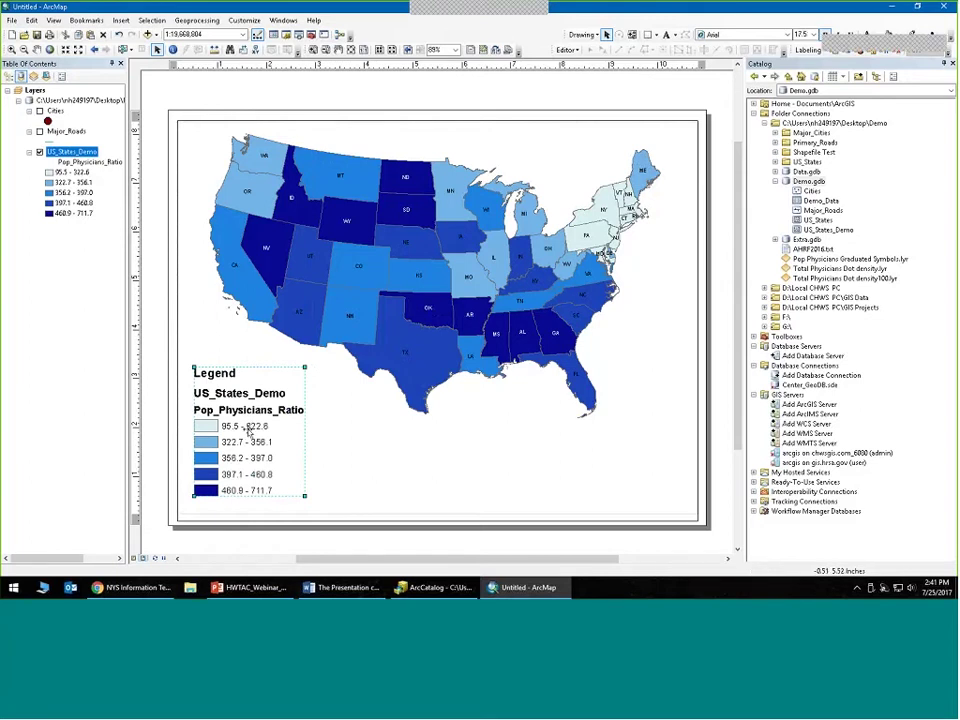
# - Rename the US_States_Demo layer as "US States Demo" and its Pop_Physicians_Ratio heading as "Pop Physicians Ratio"
pyautogui.click(70, 153)
pyautogui.click(68, 153)
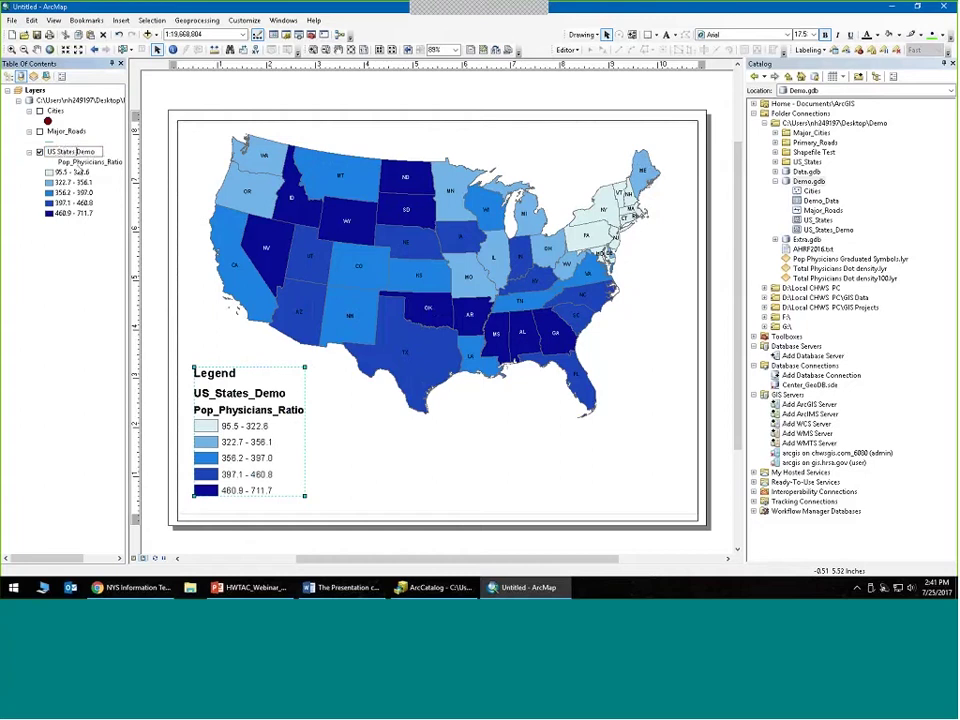
pyautogui.press('Return')
pyautogui.click(90, 162)
pyautogui.click(90, 162)
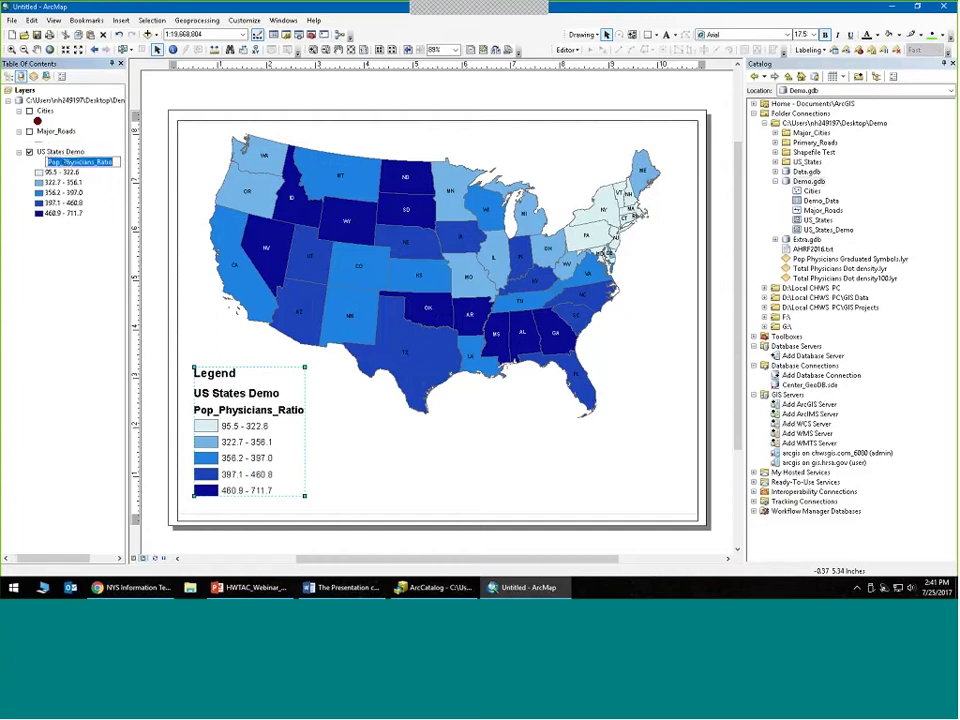
pyautogui.click(95, 162)
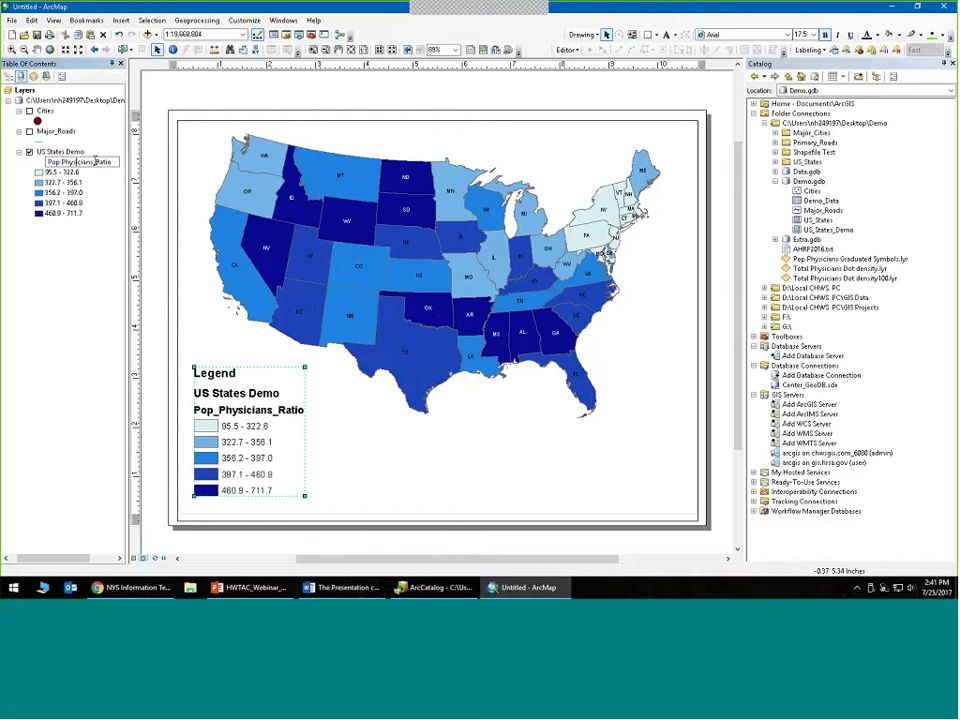
pyautogui.press('Return')
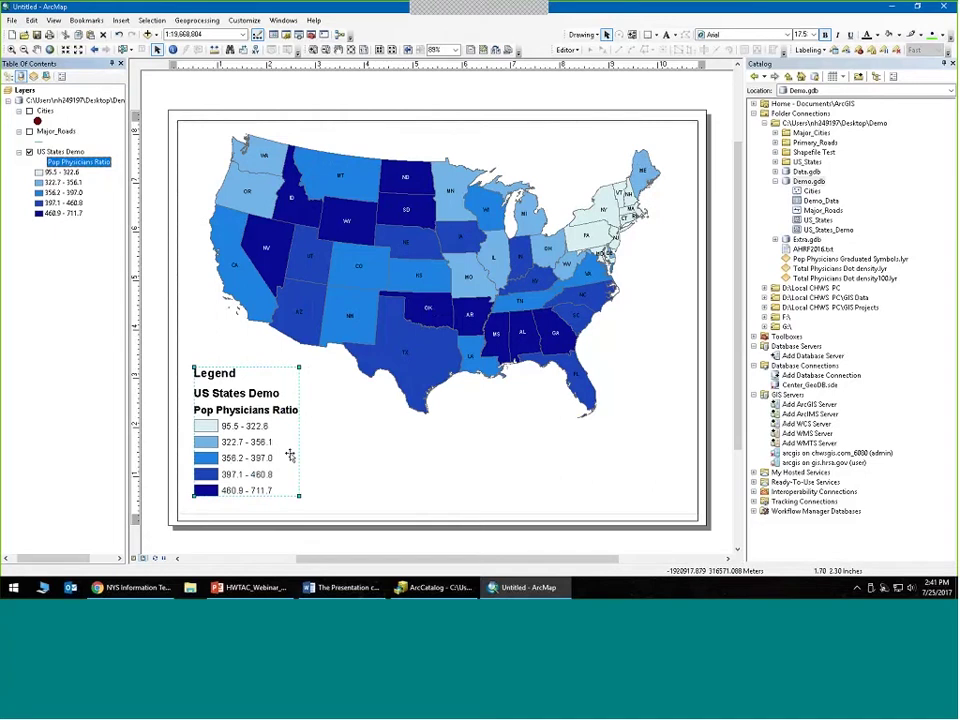
# - Convert the legend to graphics and ungroup it into separate elements
pyautogui.rightClick(254, 418)
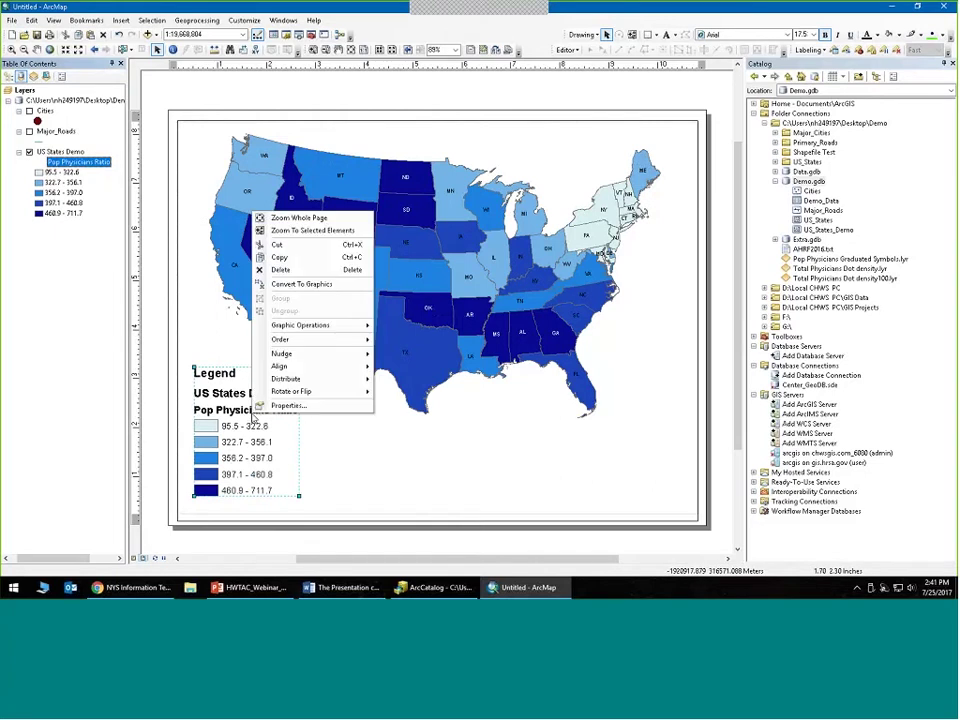
pyautogui.click(305, 284)
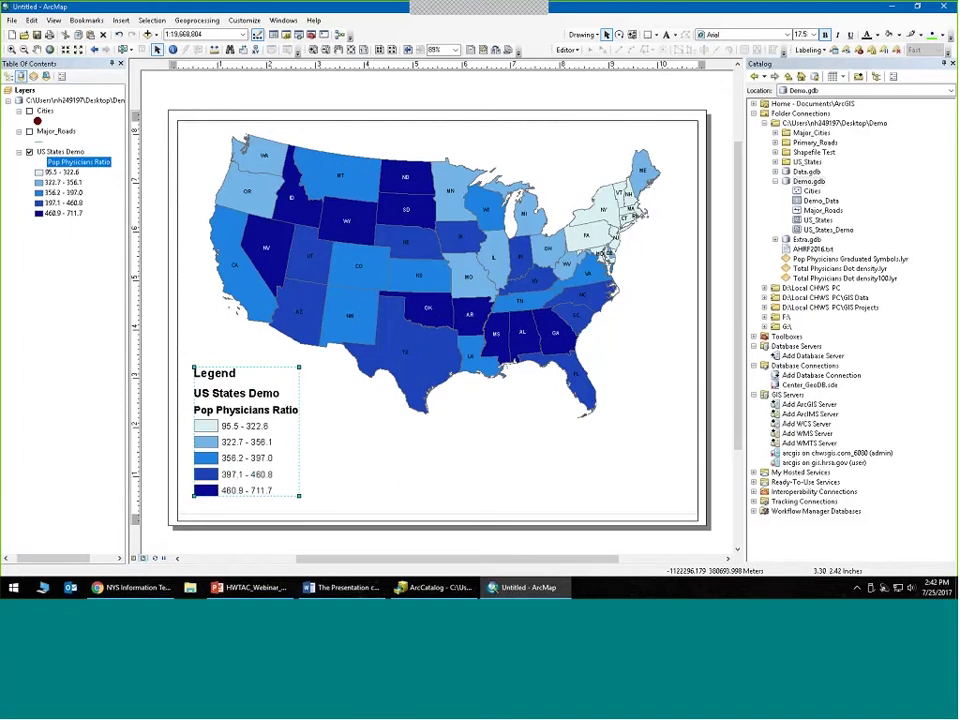
pyautogui.rightClick(236, 419)
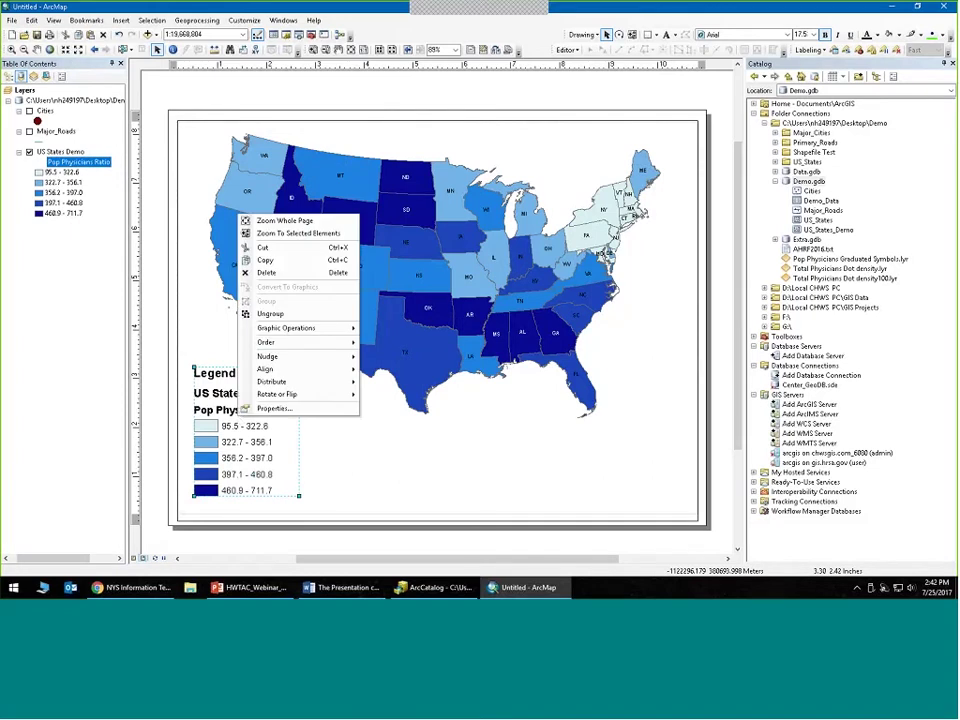
pyautogui.click(271, 313)
pyautogui.click(296, 412)
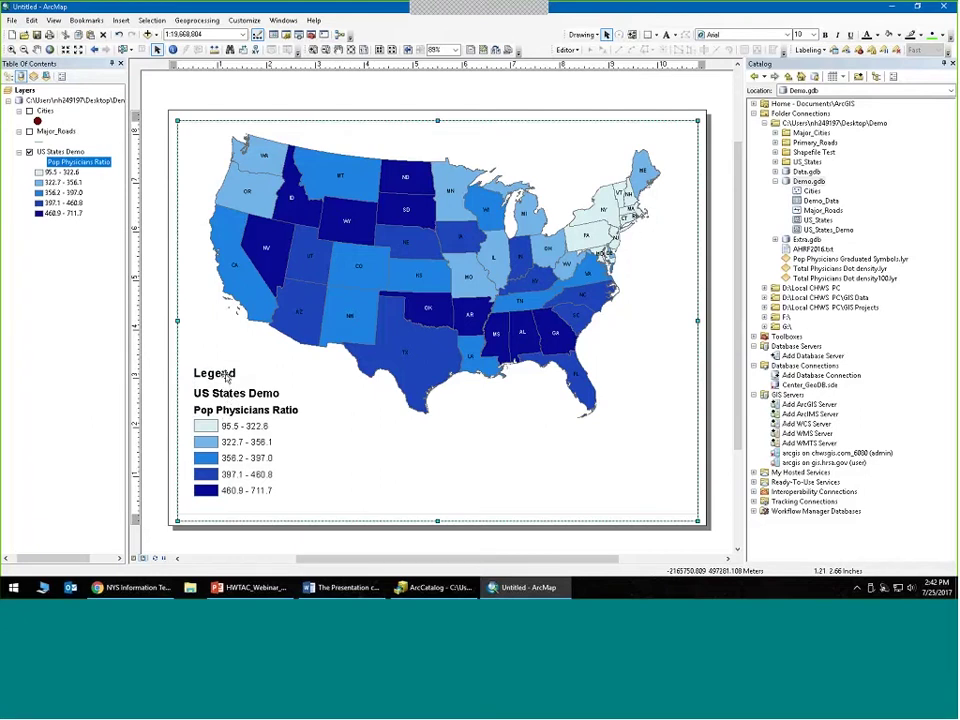
# - Delete the "Legend" title and the "US States Demo" text from the ungrouped legend
pyautogui.click(226, 376)
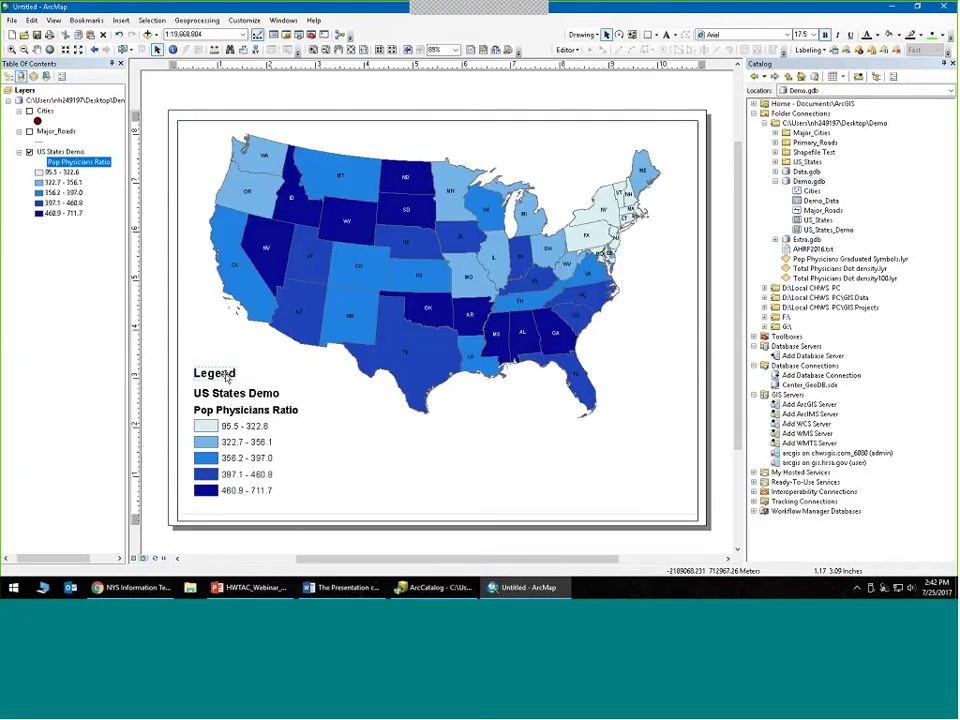
pyautogui.press('Delete')
pyautogui.rightClick(238, 396)
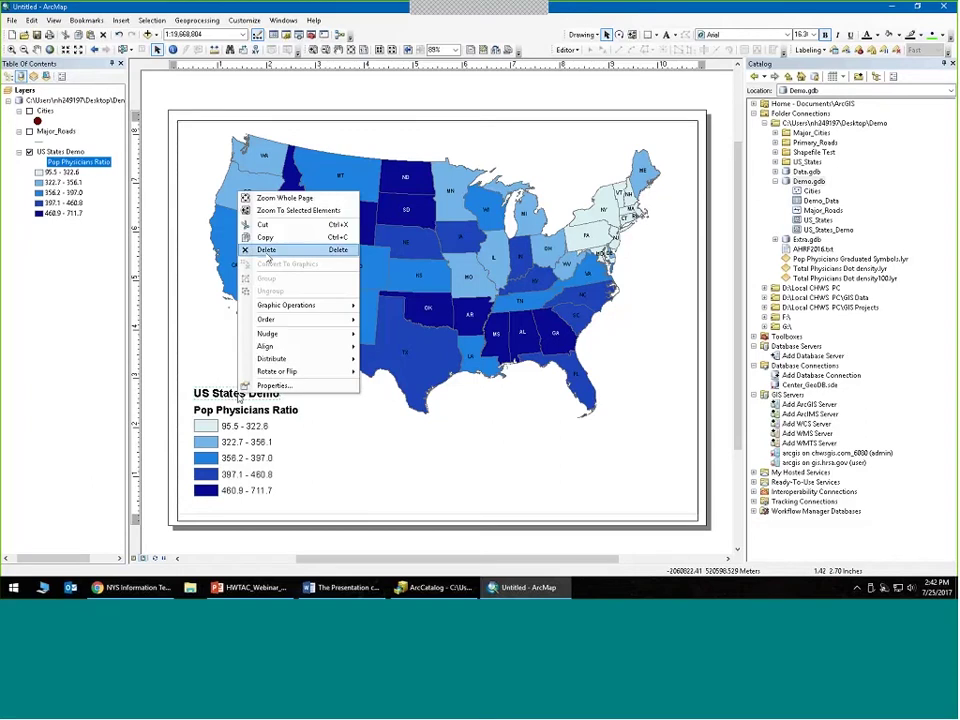
pyautogui.click(266, 251)
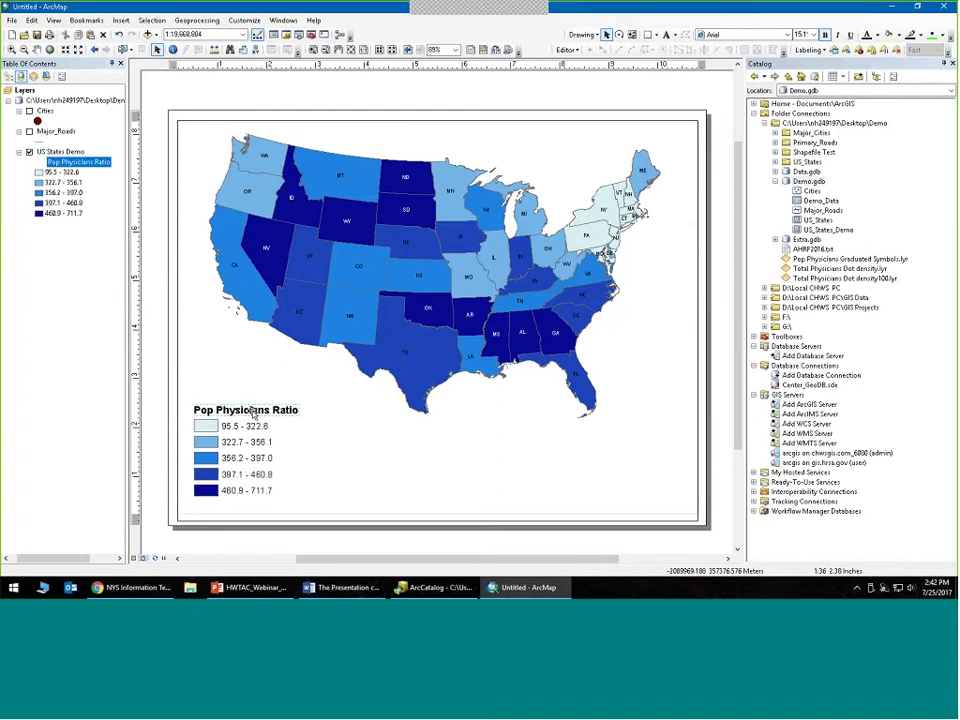
# - Change the "Pop Physicians Ratio" legend heading text to "Populatio Physicians Ratio"
pyautogui.rightClick(254, 414)
pyautogui.click(285, 403)
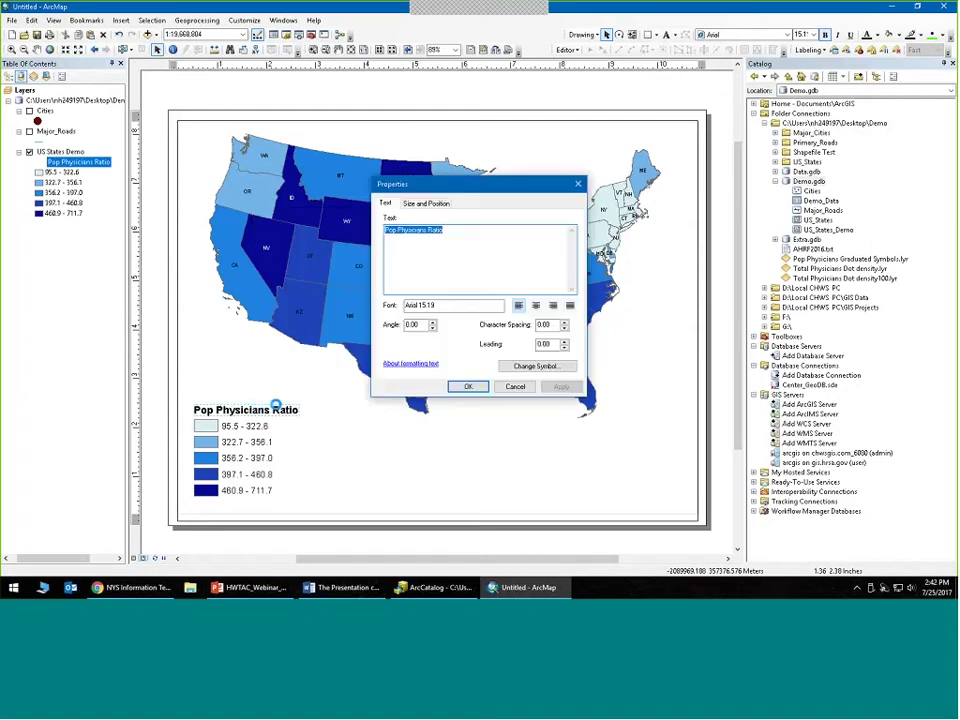
pyautogui.click(397, 231)
pyautogui.write('ula')
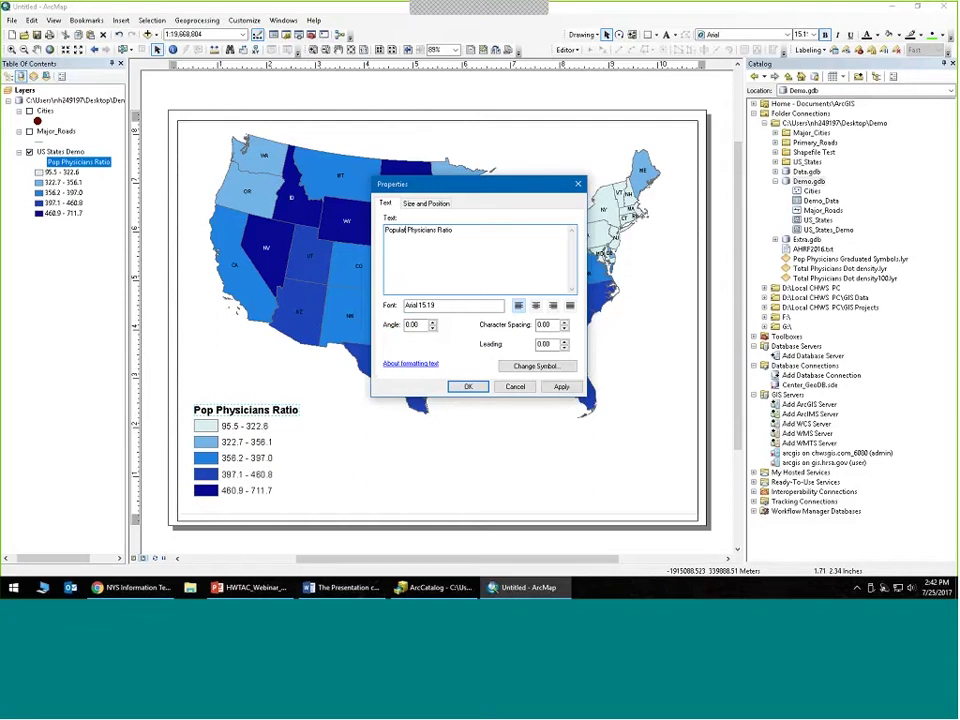
pyautogui.write('tio')
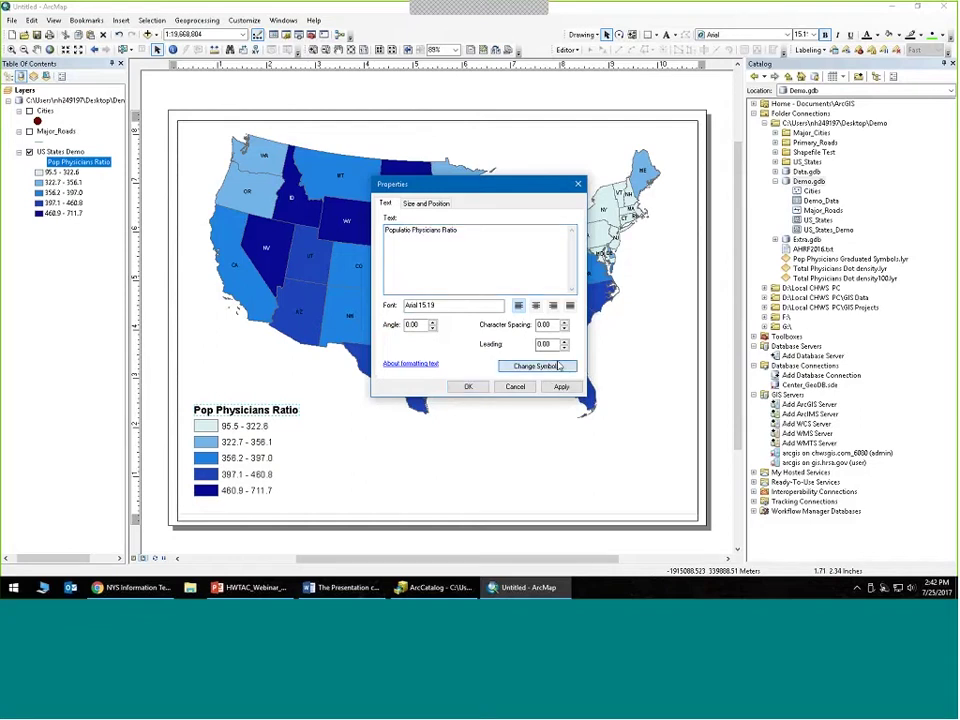
# - Apply the Country 1 text symbol, Times New Roman at size 14, to the legend heading
pyautogui.click(557, 366)
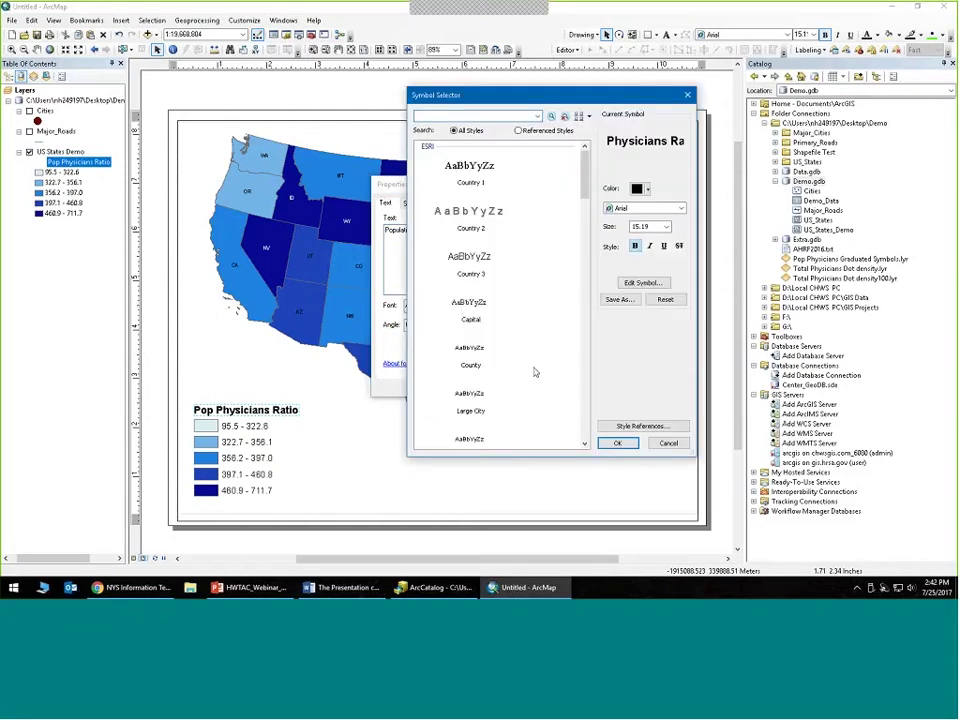
pyautogui.click(665, 227)
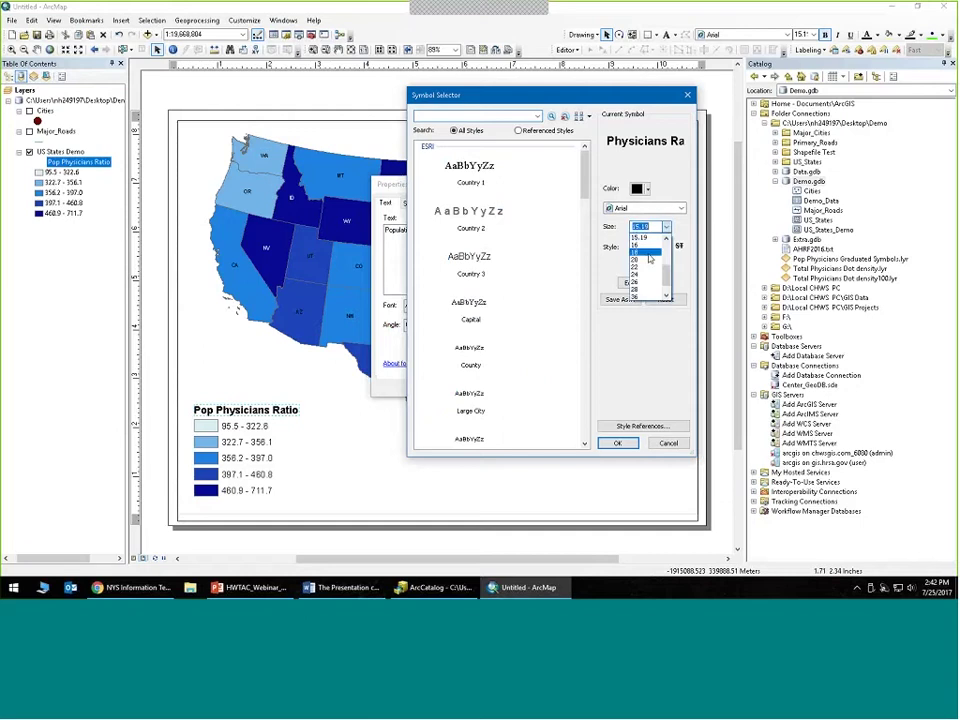
pyautogui.click(650, 258)
pyautogui.click(470, 182)
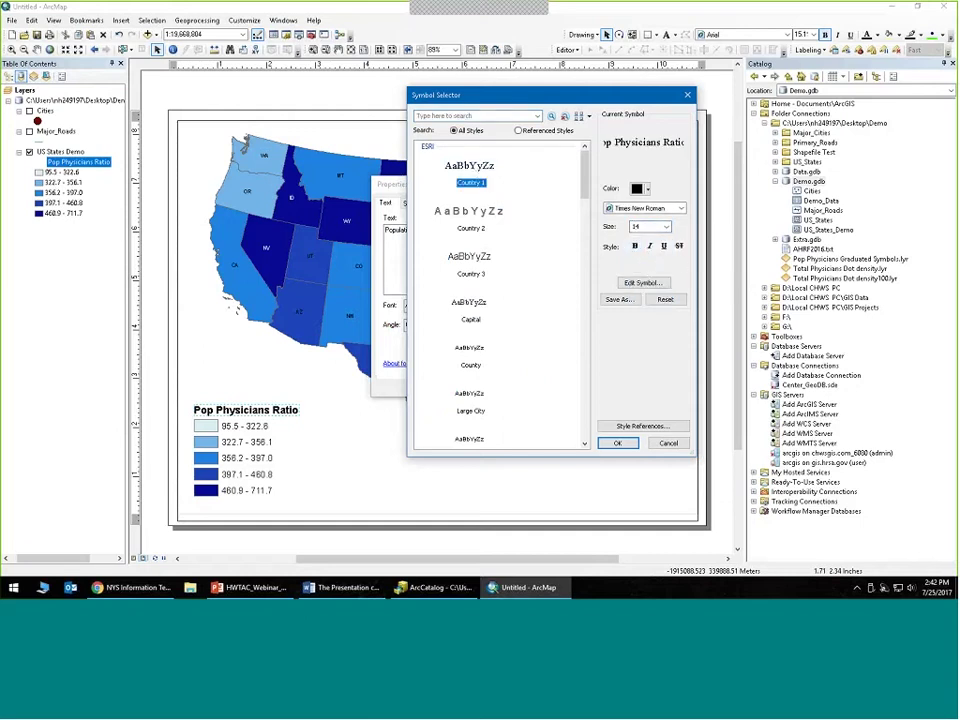
pyautogui.click(617, 443)
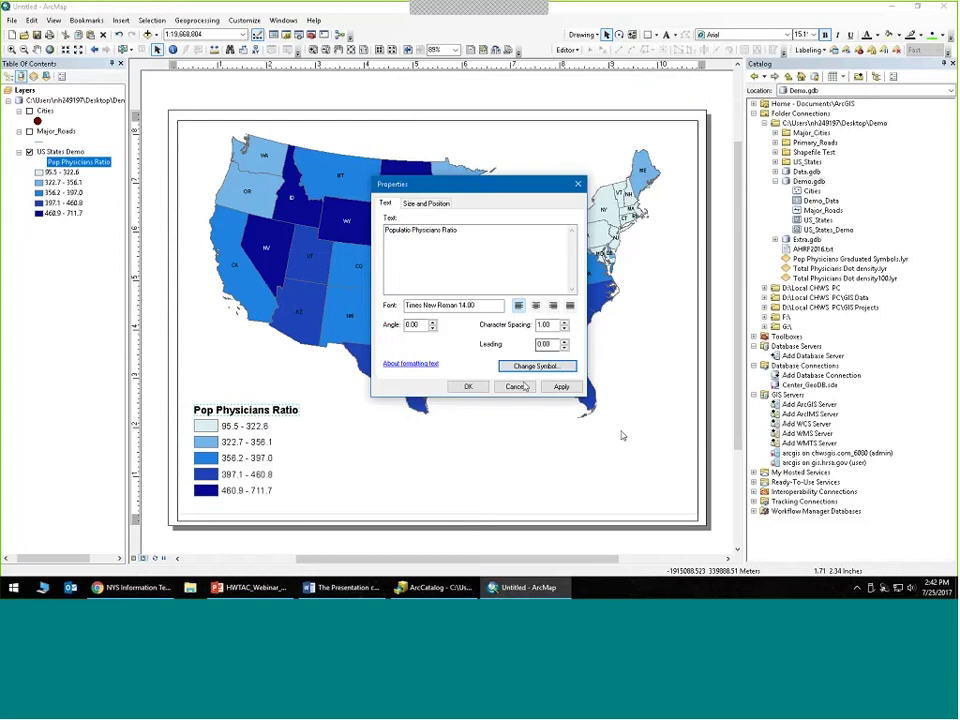
pyautogui.moveTo(480, 242); pyautogui.dragTo(373, 230)
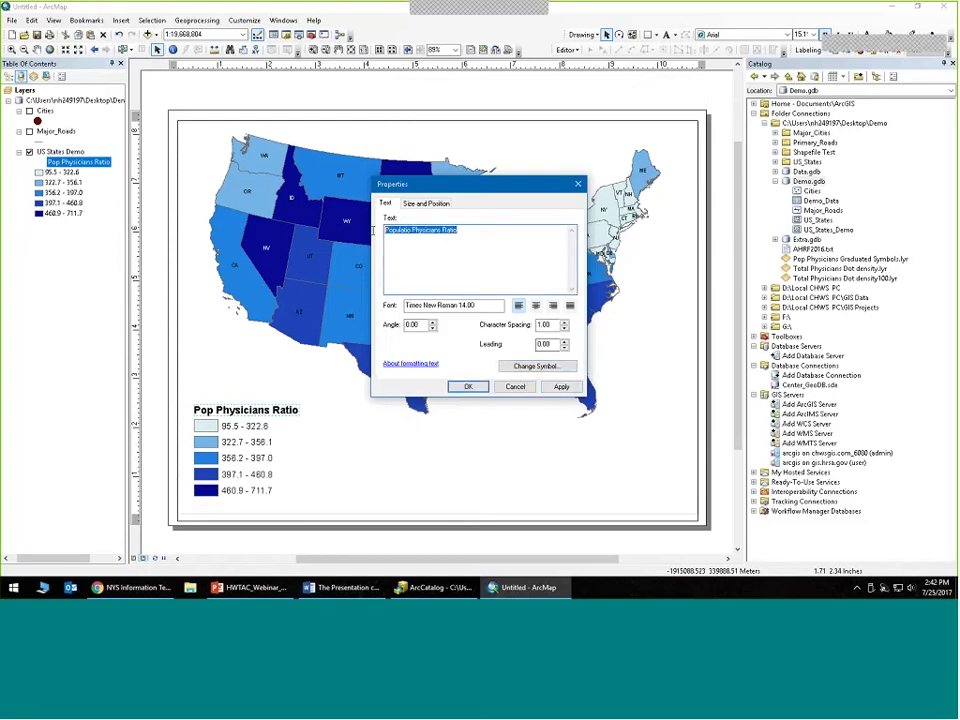
pyautogui.click(467, 387)
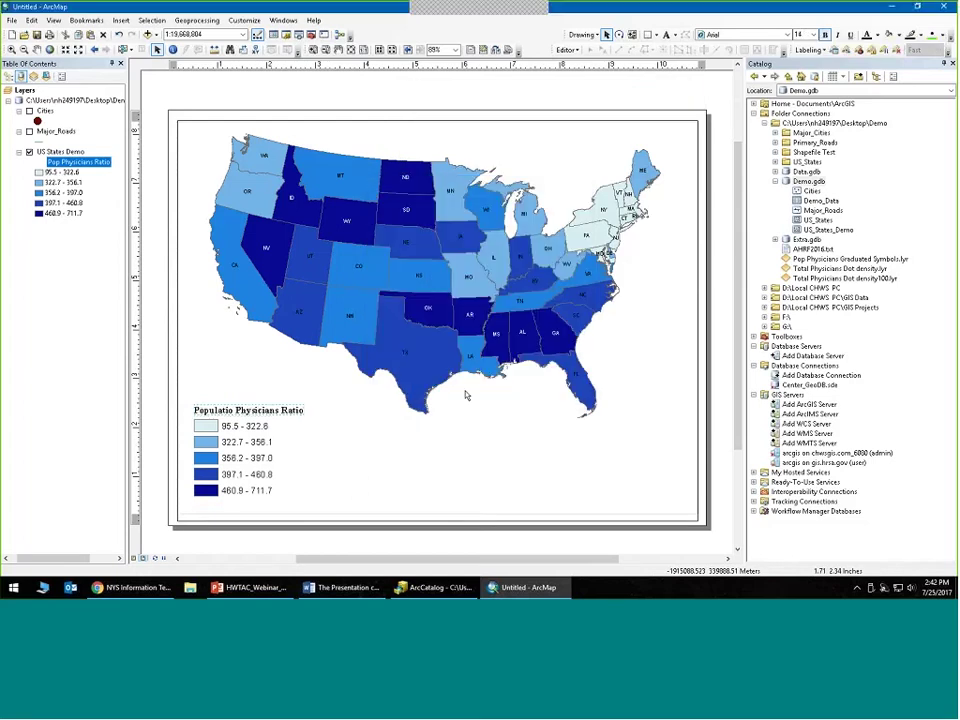
# - Set the legend heading's font size to 18
pyautogui.rightClick(240, 417)
pyautogui.click(275, 404)
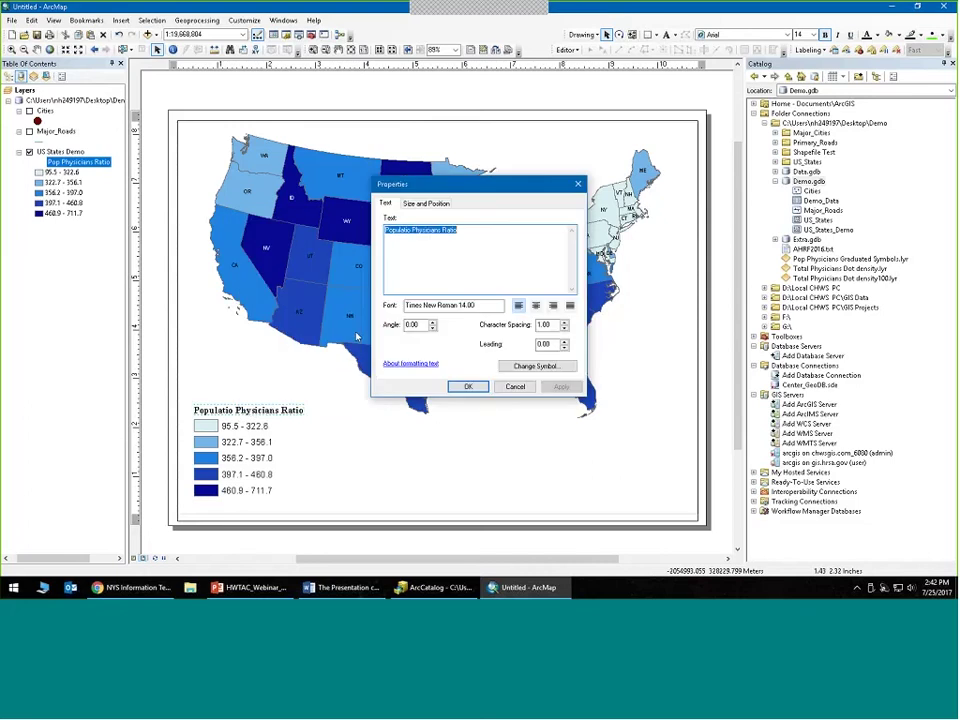
pyautogui.click(540, 367)
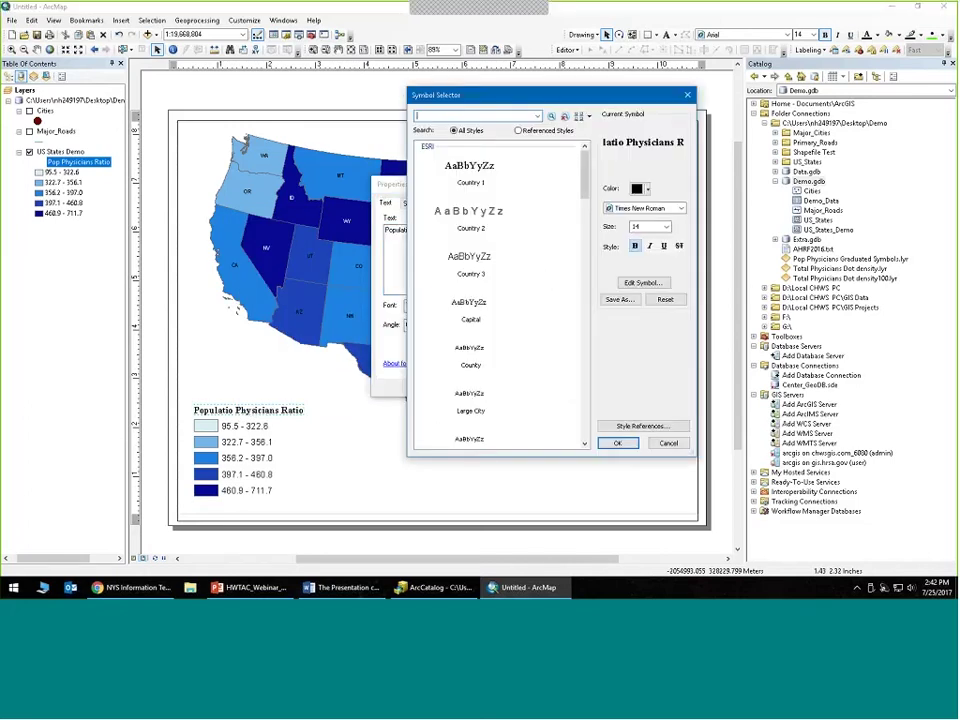
pyautogui.click(641, 227)
pyautogui.moveTo(641, 227); pyautogui.dragTo(619, 232)
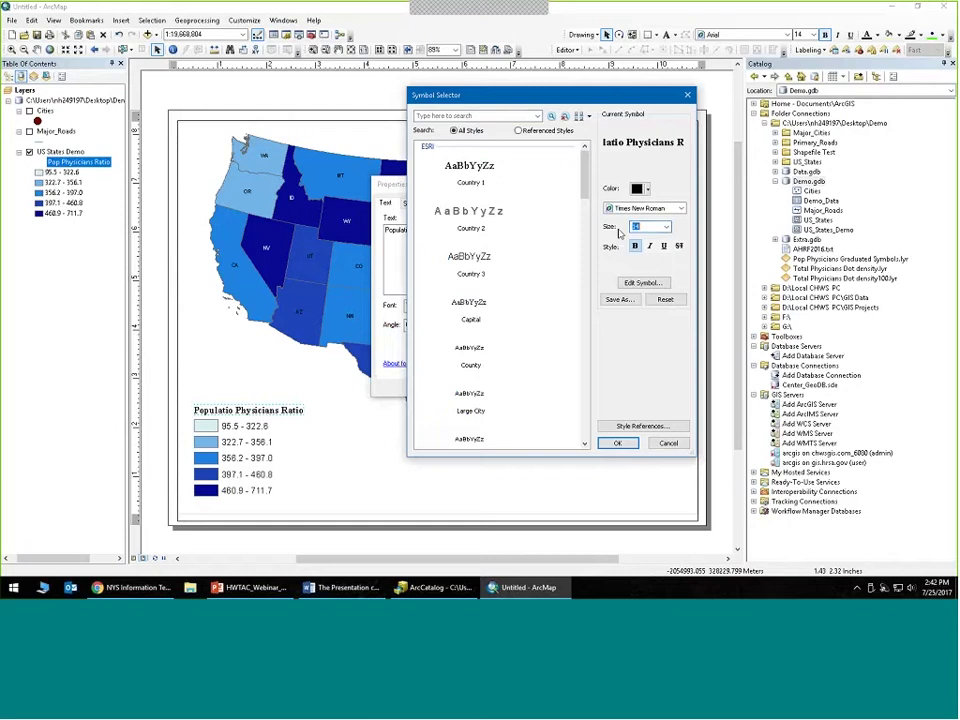
pyautogui.write('18')
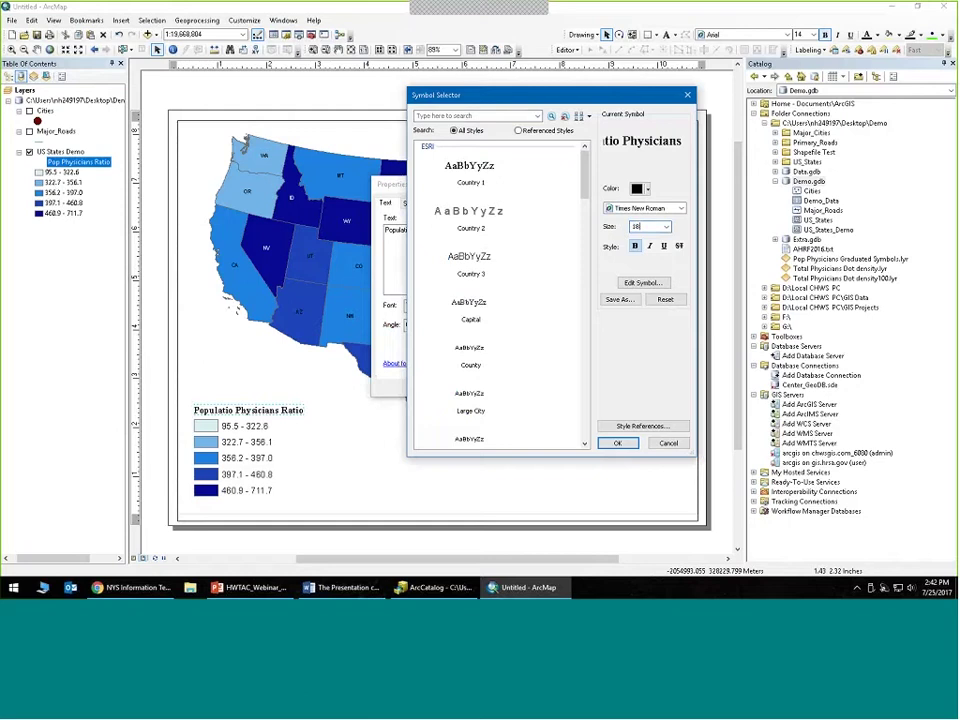
pyautogui.click(618, 443)
pyautogui.press('Return')
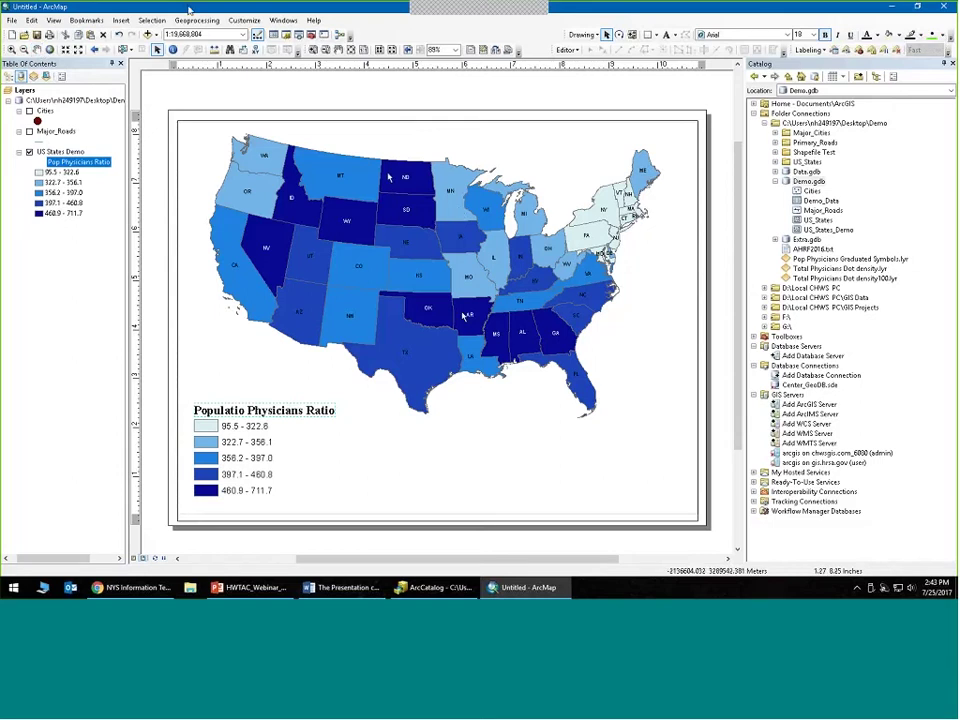
# - Insert the ESRI North 2 north arrow and place it in the upper-right corner of the map frame
pyautogui.click(122, 20)
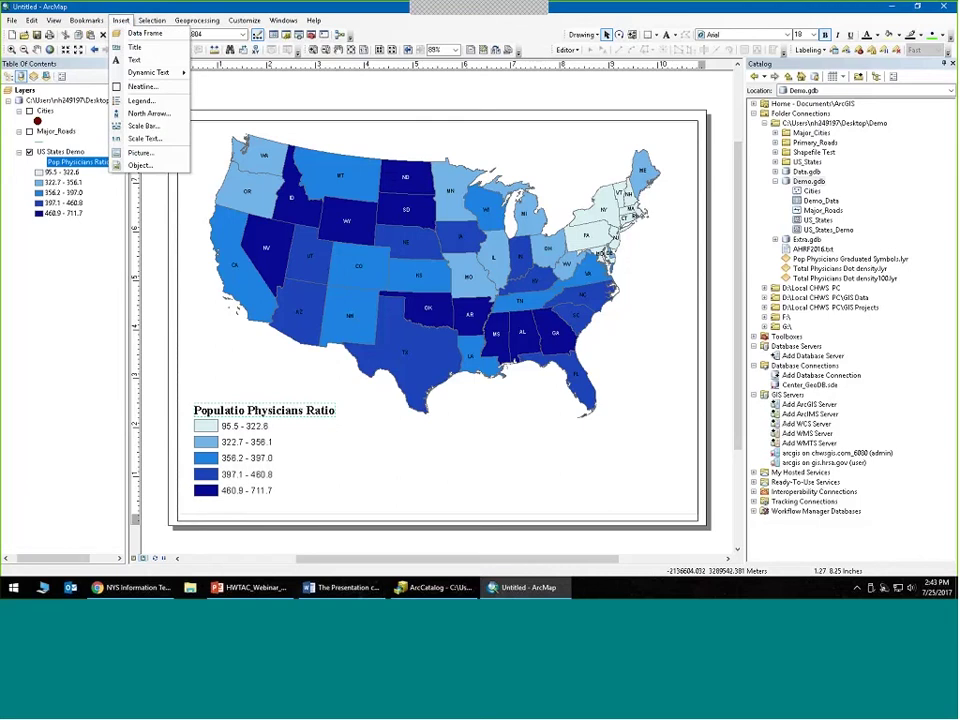
pyautogui.click(150, 113)
pyautogui.click(93, 70)
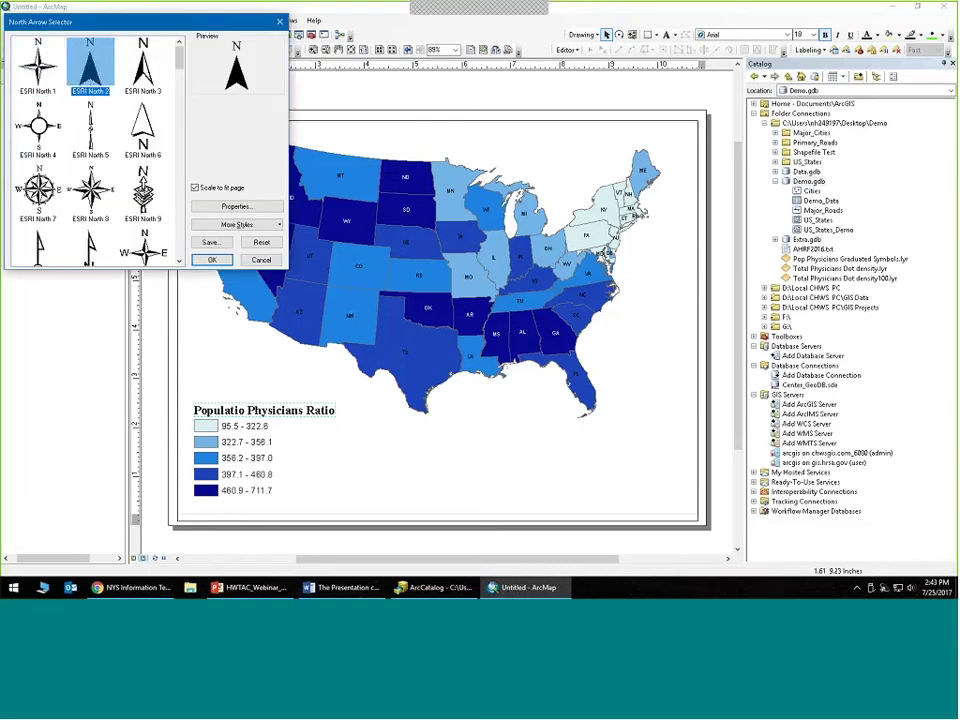
pyautogui.click(212, 260)
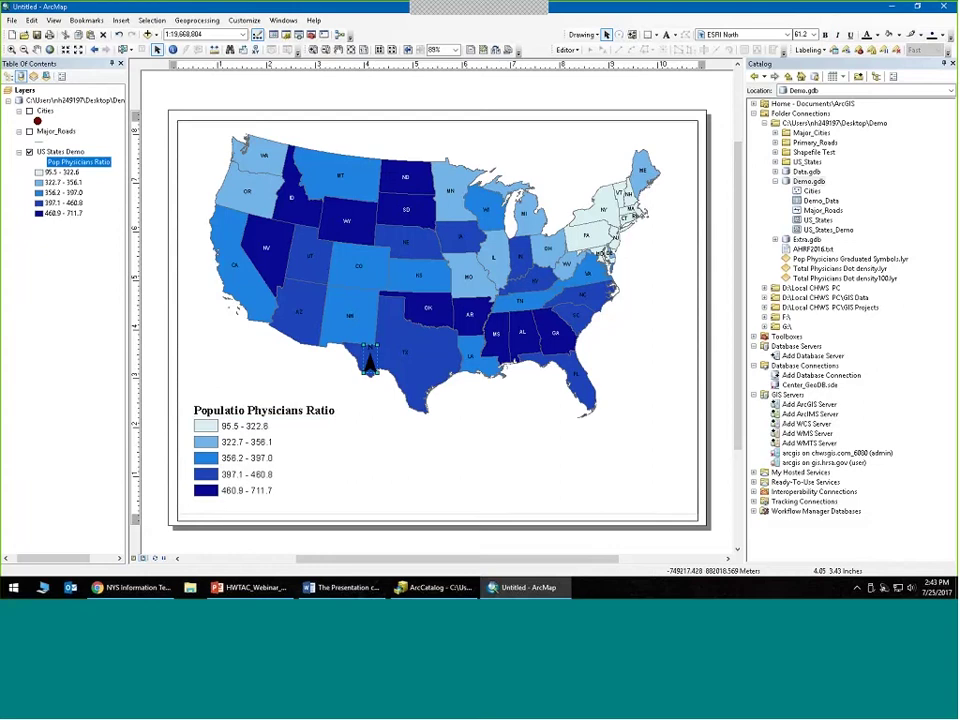
pyautogui.moveTo(370, 352); pyautogui.dragTo(676, 148)
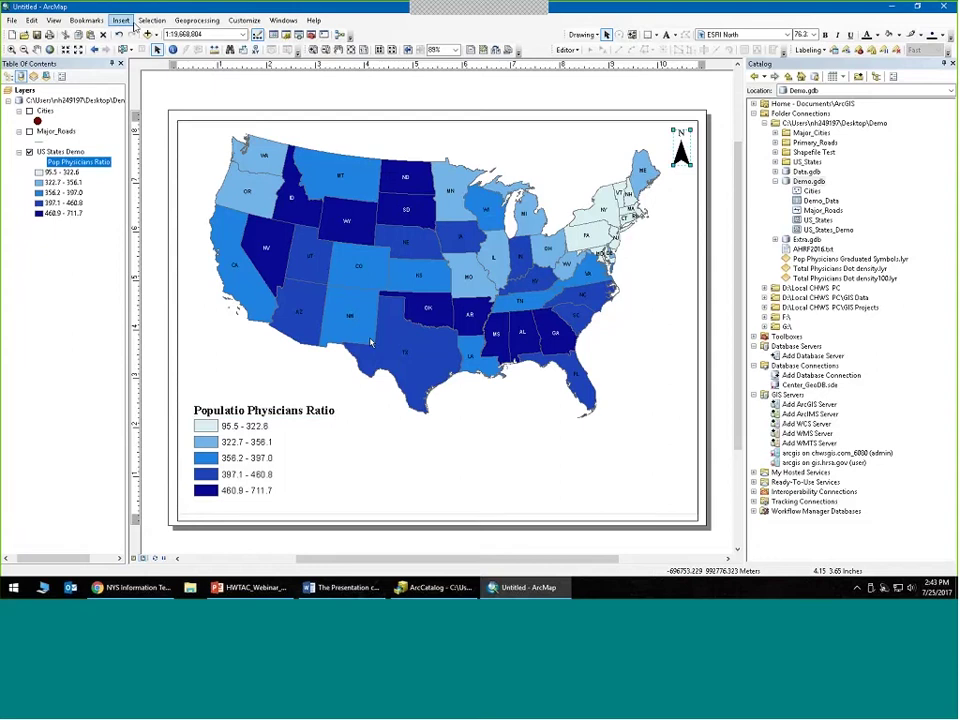
# - Insert the map title "Populatio Physicians Ratio" on the layout
pyautogui.click(120, 20)
pyautogui.click(140, 47)
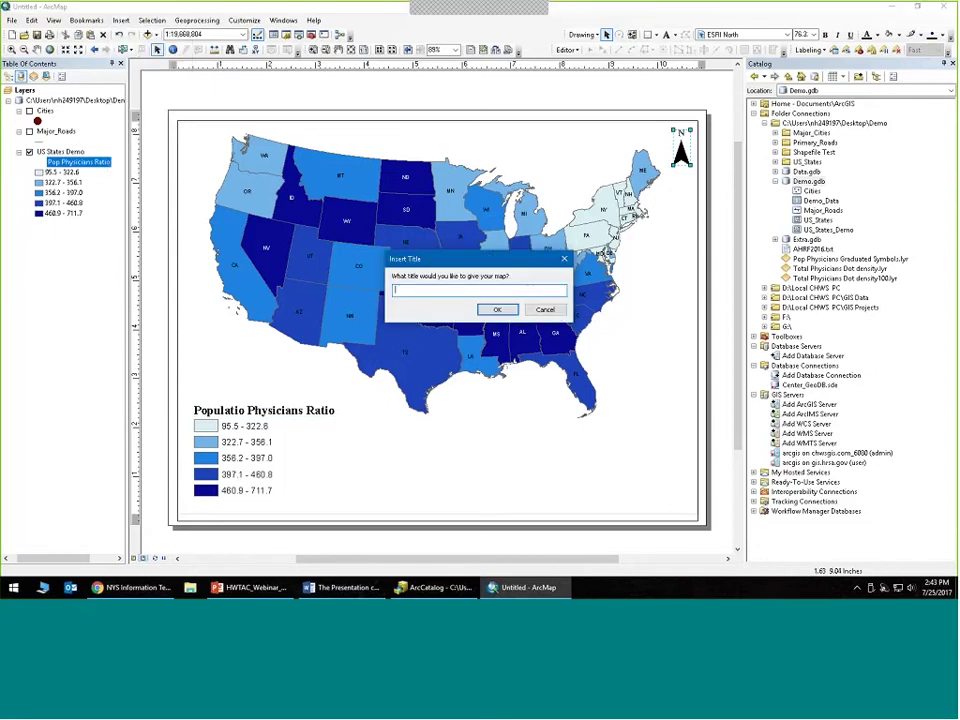
pyautogui.click(496, 310)
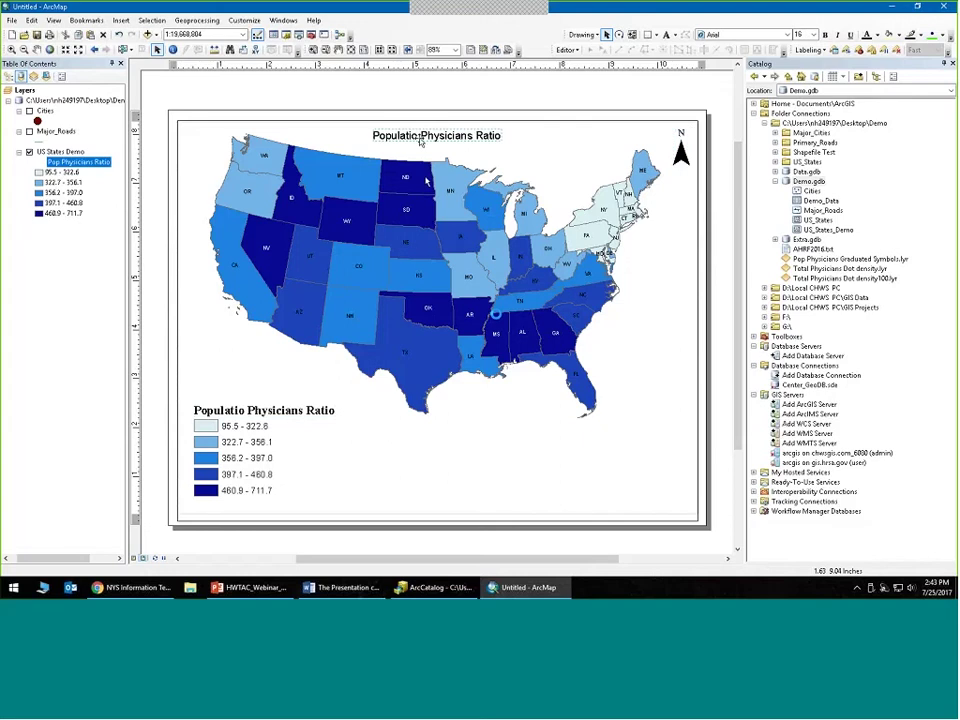
# - Apply the Country 1 text symbol, Times New Roman at size 24, to the map title and position it above the map
pyautogui.rightClick(421, 140)
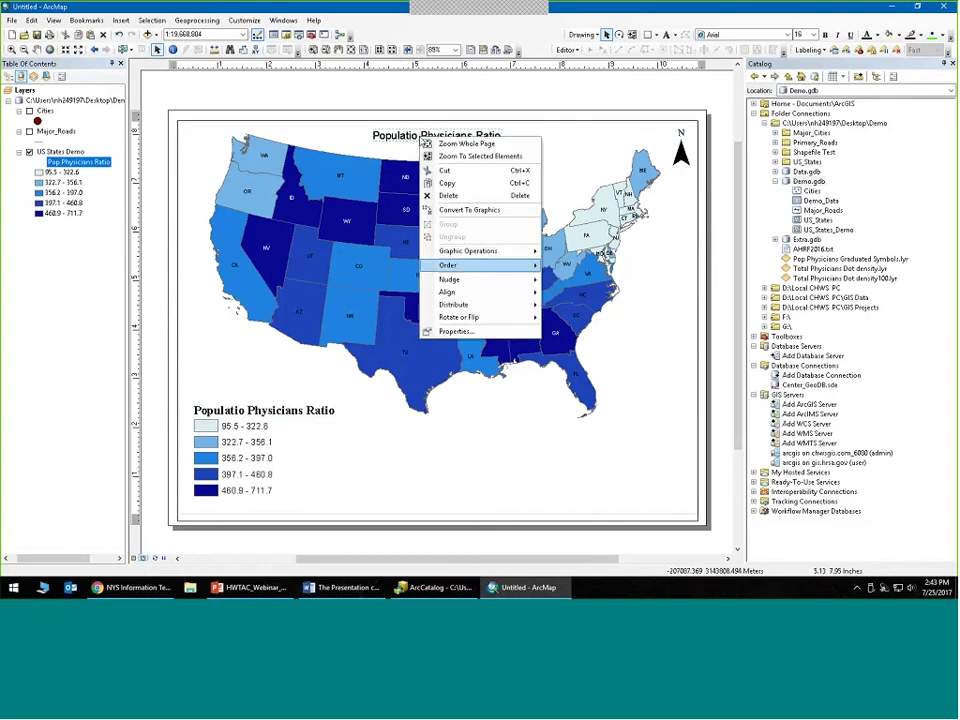
pyautogui.click(458, 331)
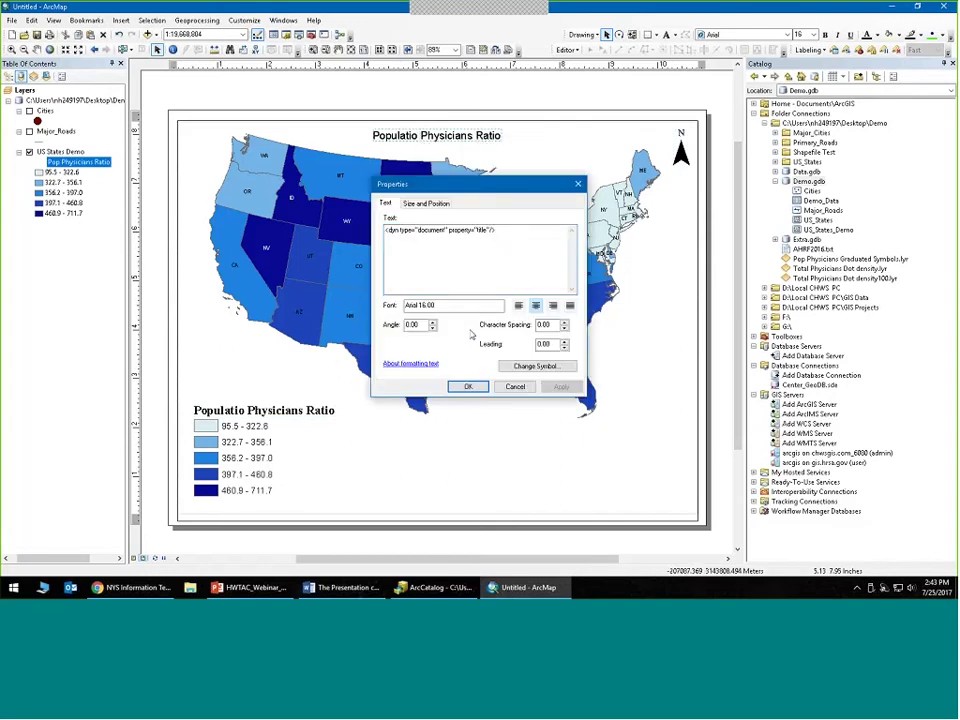
pyautogui.click(540, 367)
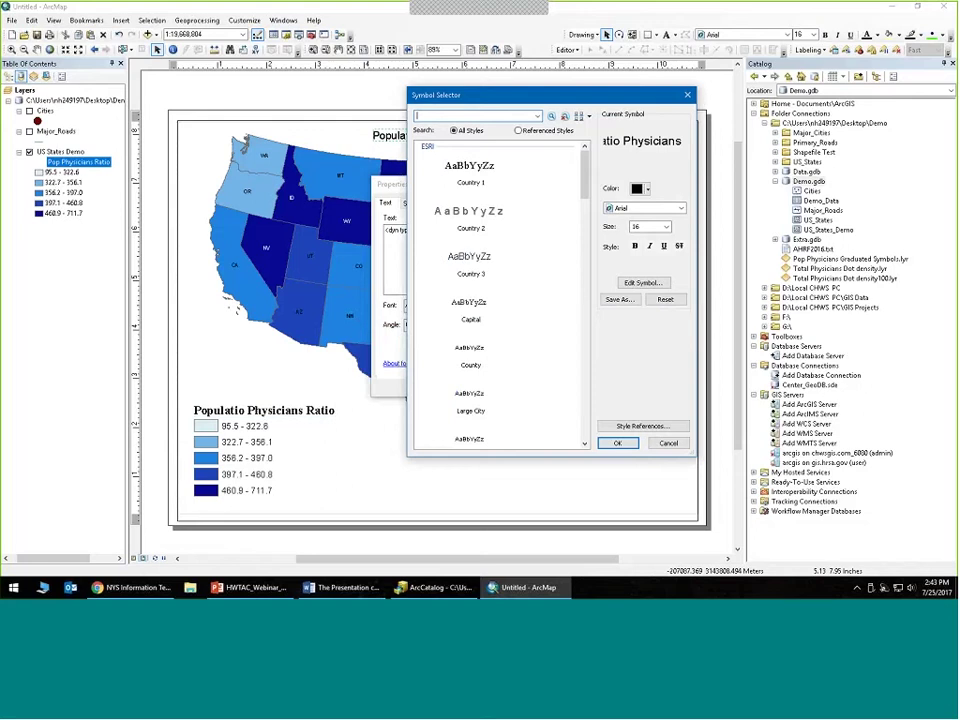
pyautogui.click(511, 188)
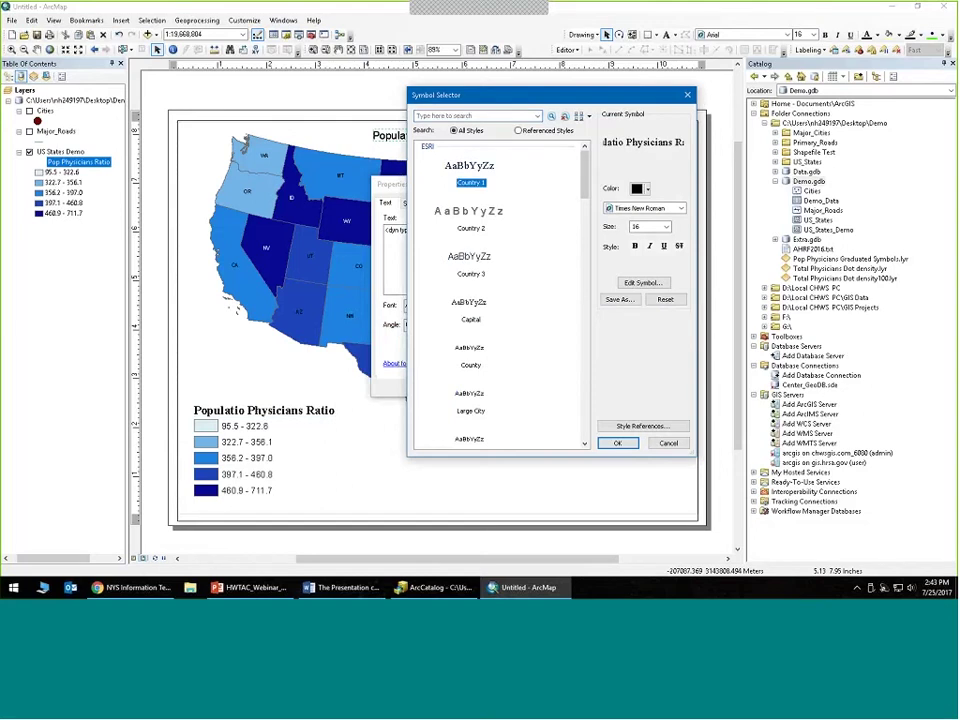
pyautogui.moveTo(645, 228); pyautogui.dragTo(618, 231)
pyautogui.write('24')
pyautogui.click(627, 444)
pyautogui.click(485, 387)
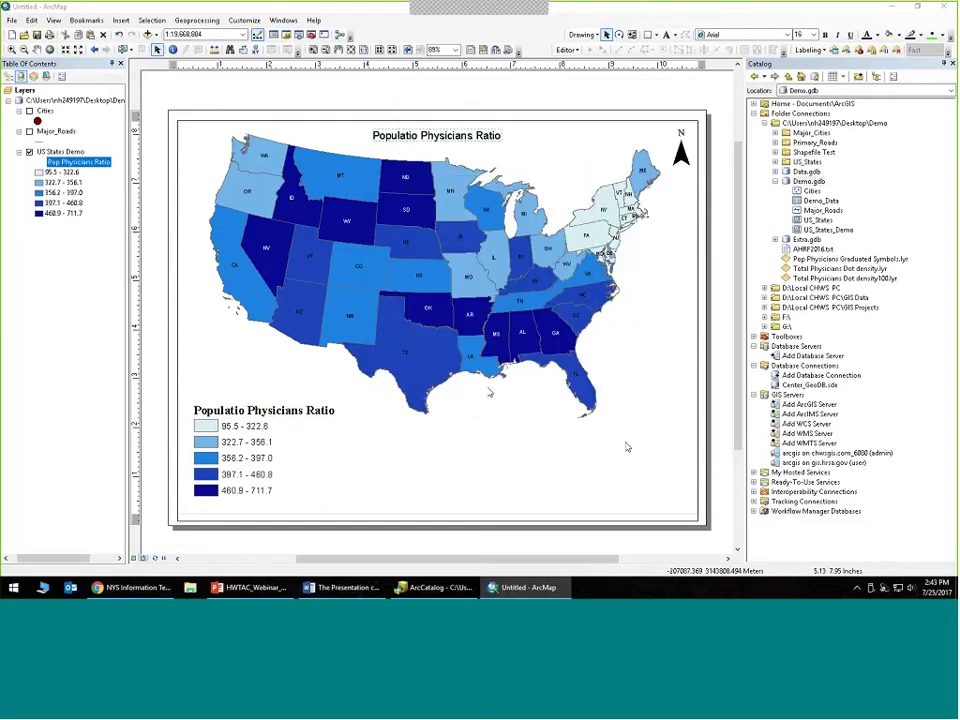
pyautogui.moveTo(531, 137); pyautogui.dragTo(442, 145)
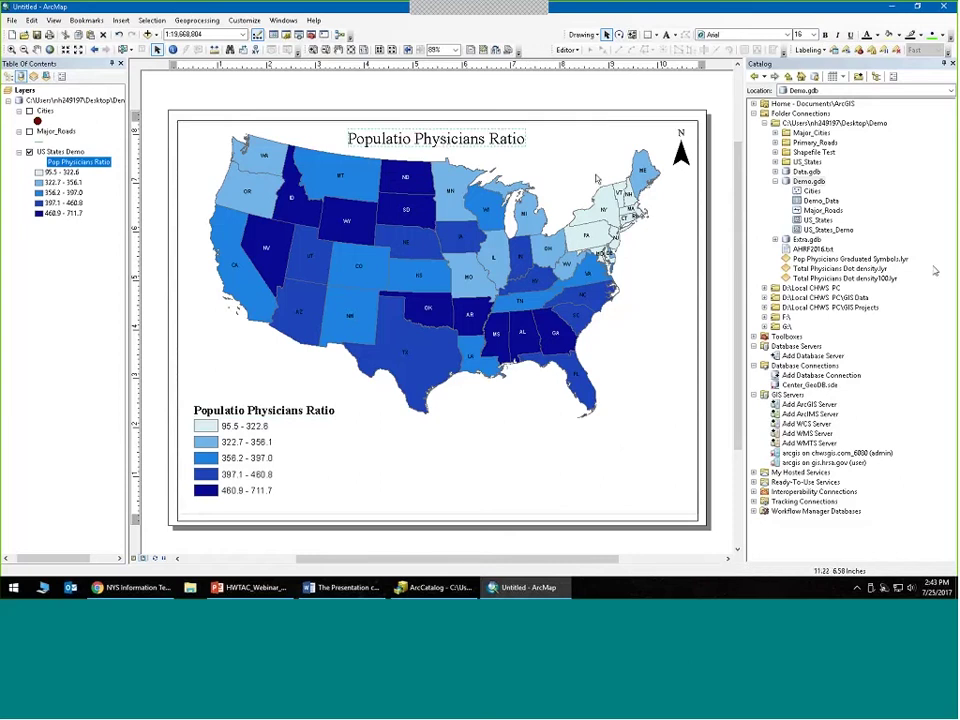
# - Export the map layout to the Desktop as a JPEG named Demo
pyautogui.click(341, 588)
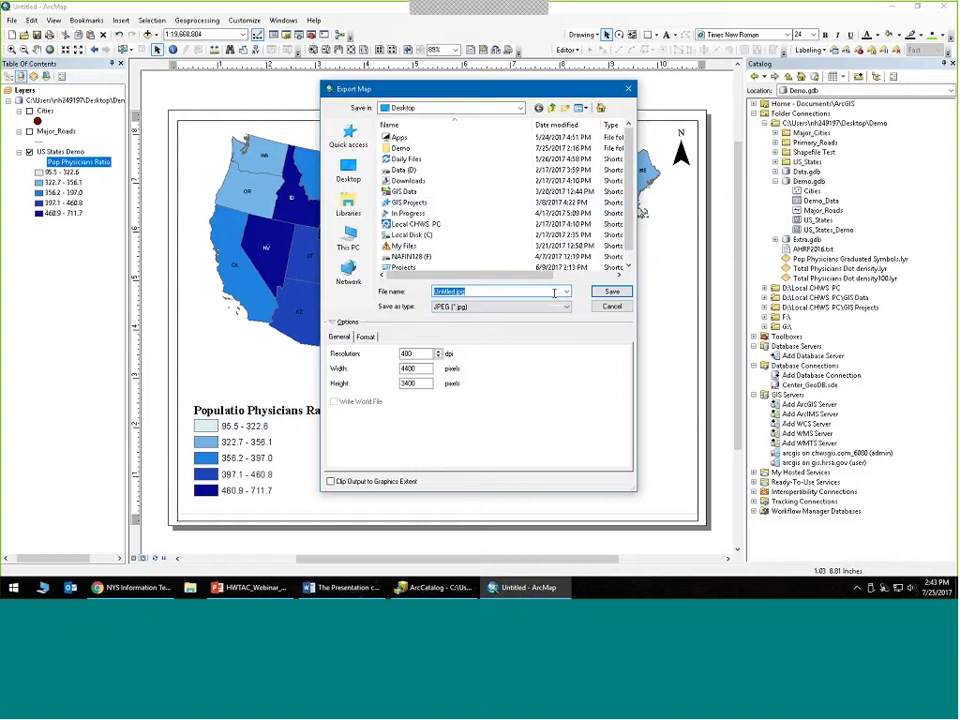
pyautogui.moveTo(465, 292); pyautogui.dragTo(424, 294)
pyautogui.write('Demo')
pyautogui.press('Return')
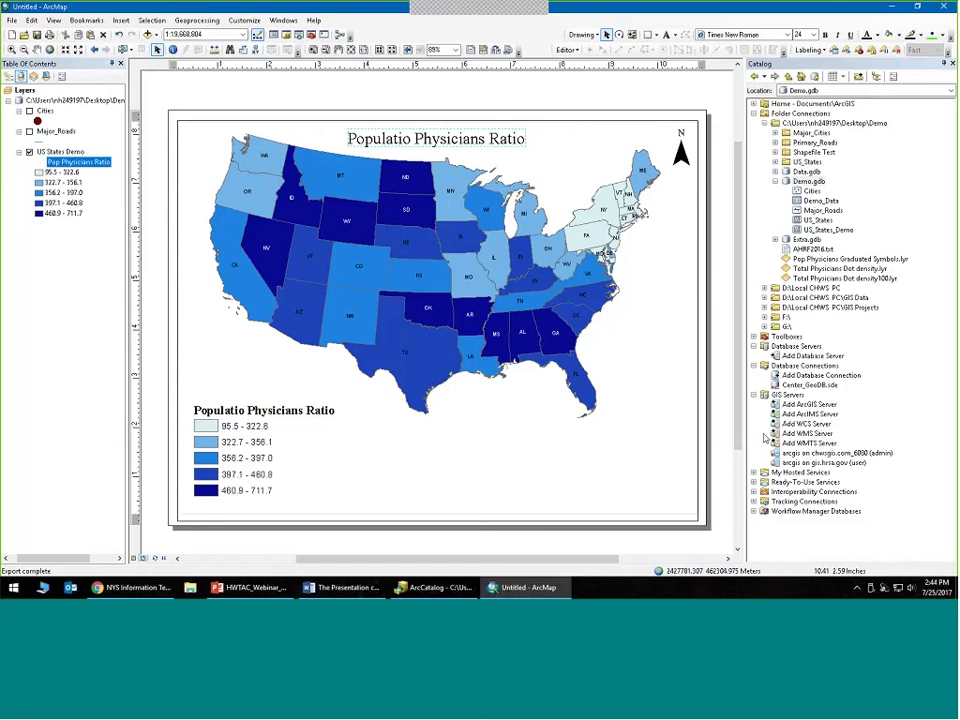
# - Minimize the open windows and view the exported Demo.jpg from the desktop
pyautogui.click(889, 8)
pyautogui.click(890, 9)
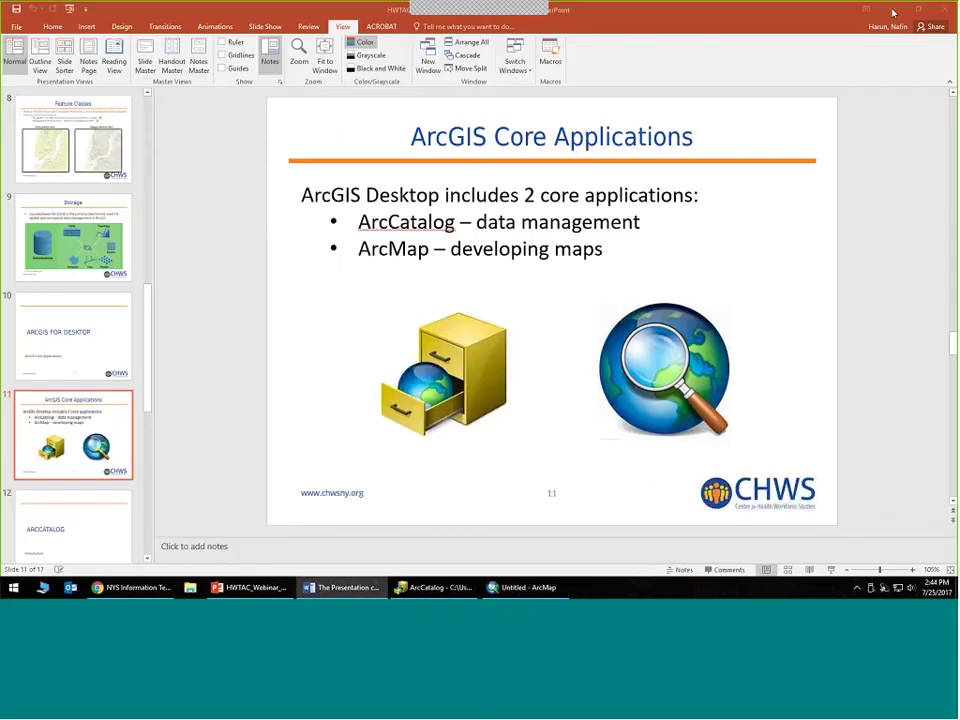
pyautogui.click(893, 12)
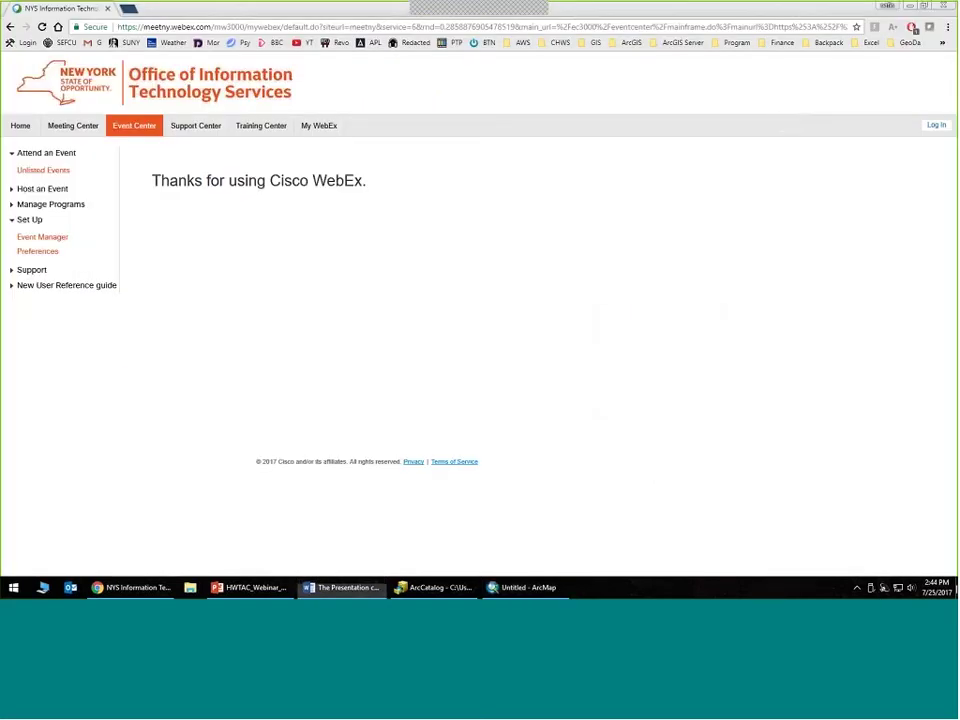
pyautogui.click(955, 588)
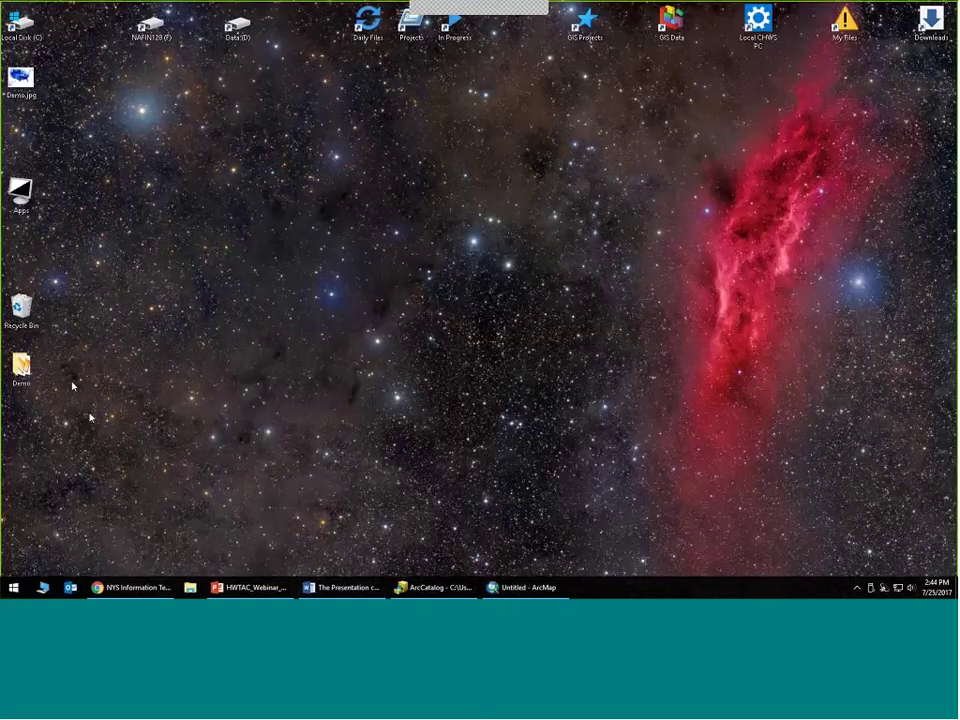
pyautogui.doubleClick(22, 82)
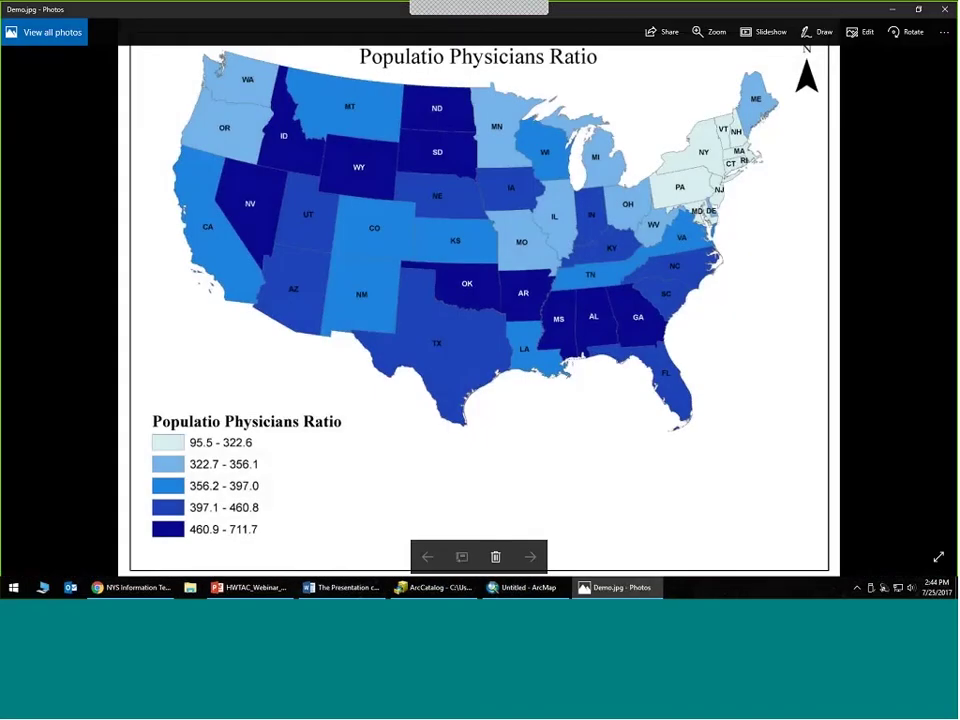
# - Return to ArcMap and add the Pop Physicians Graduated Symbols, Total Physicians Dot density and Total Physicians Dot density100 layer files to the map
pyautogui.click(524, 588)
pyautogui.click(345, 588)
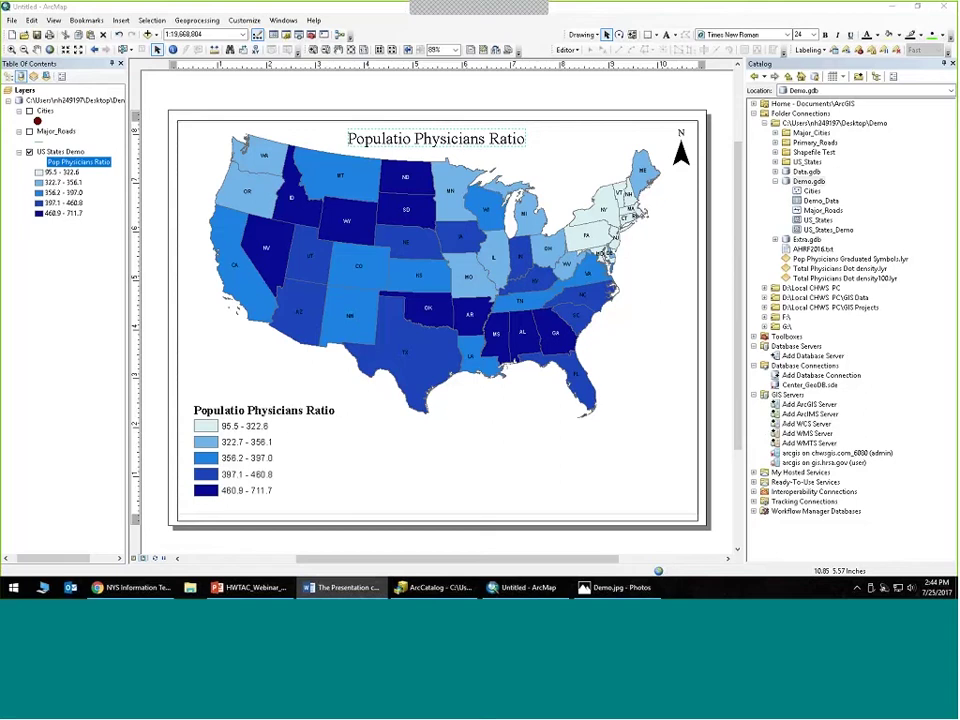
pyautogui.moveTo(850, 259); pyautogui.dragTo(231, 266)
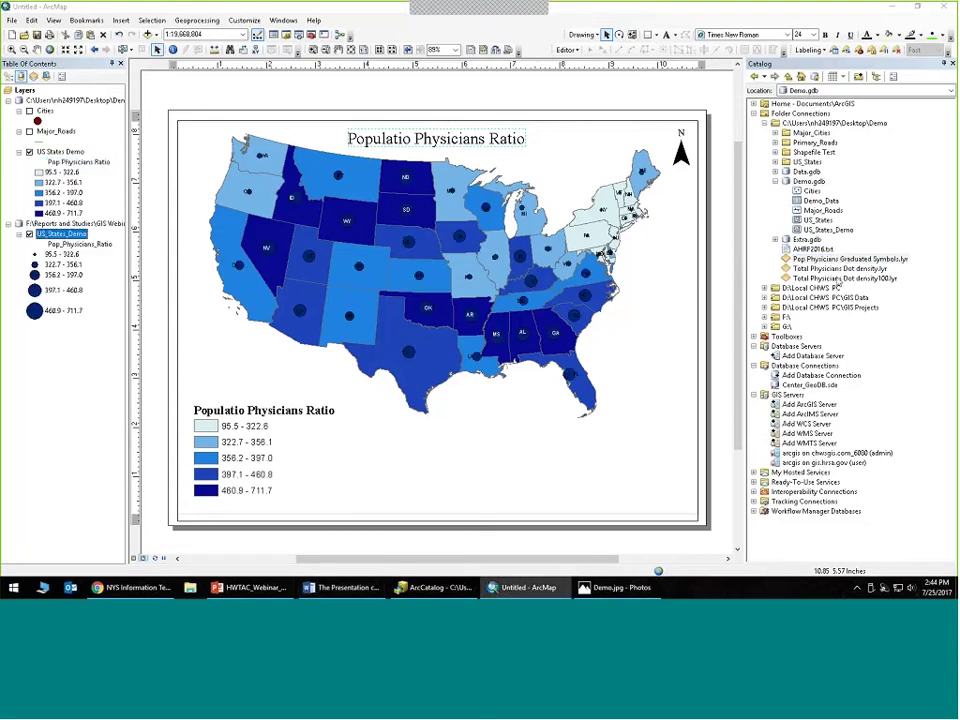
pyautogui.moveTo(838, 268); pyautogui.dragTo(606, 257)
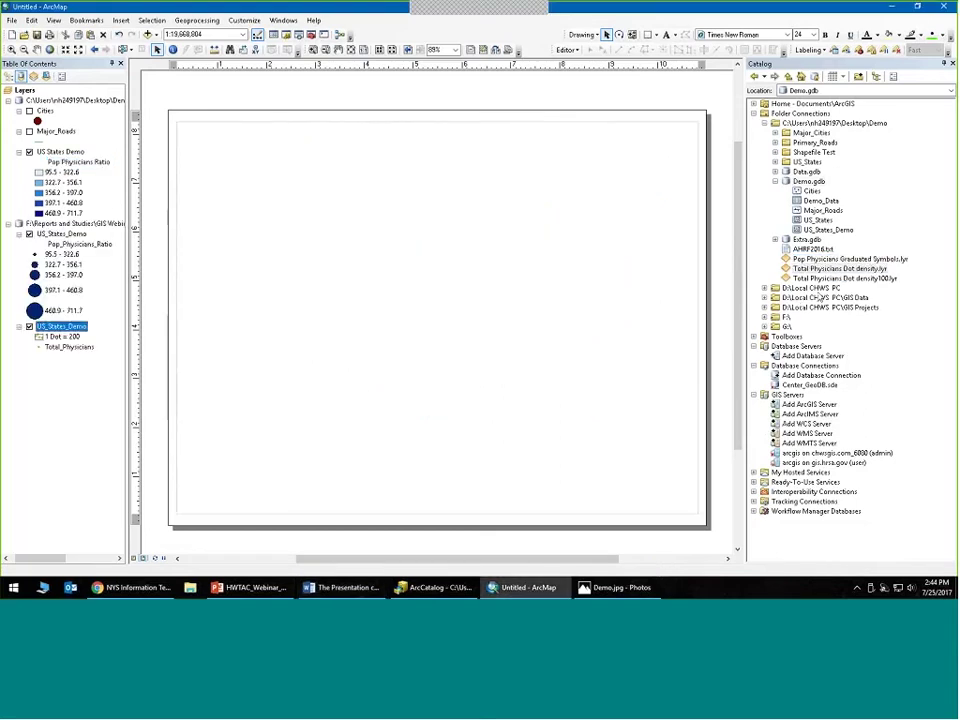
pyautogui.moveTo(820, 279); pyautogui.dragTo(98, 396)
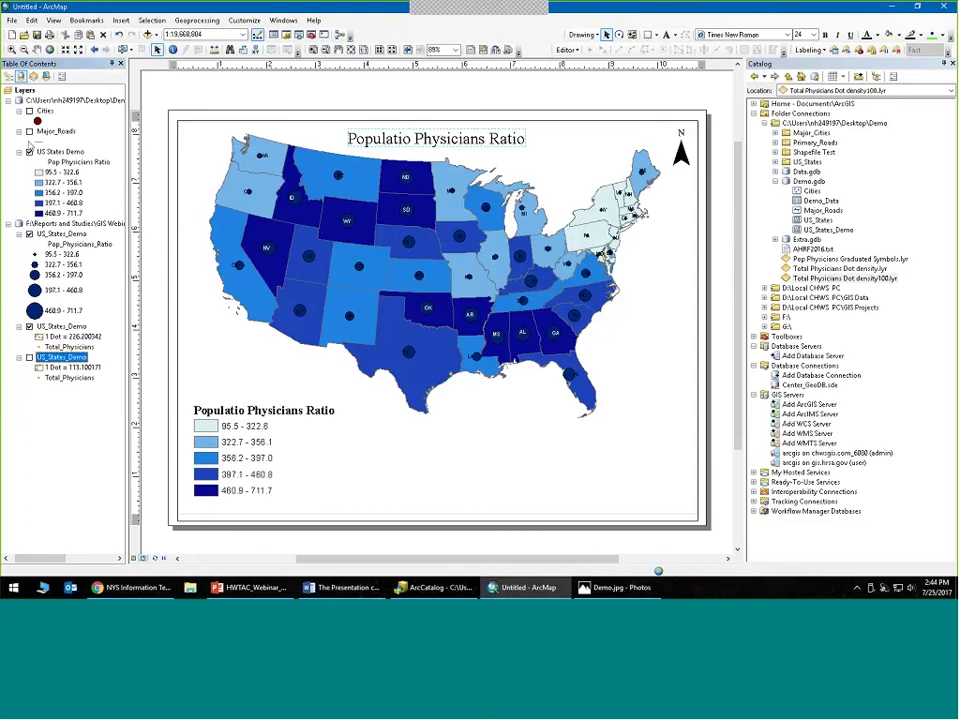
# - Hide the color-shaded US States Demo layer and switch from layout view to data view to show the graduated symbols
pyautogui.click(29, 151)
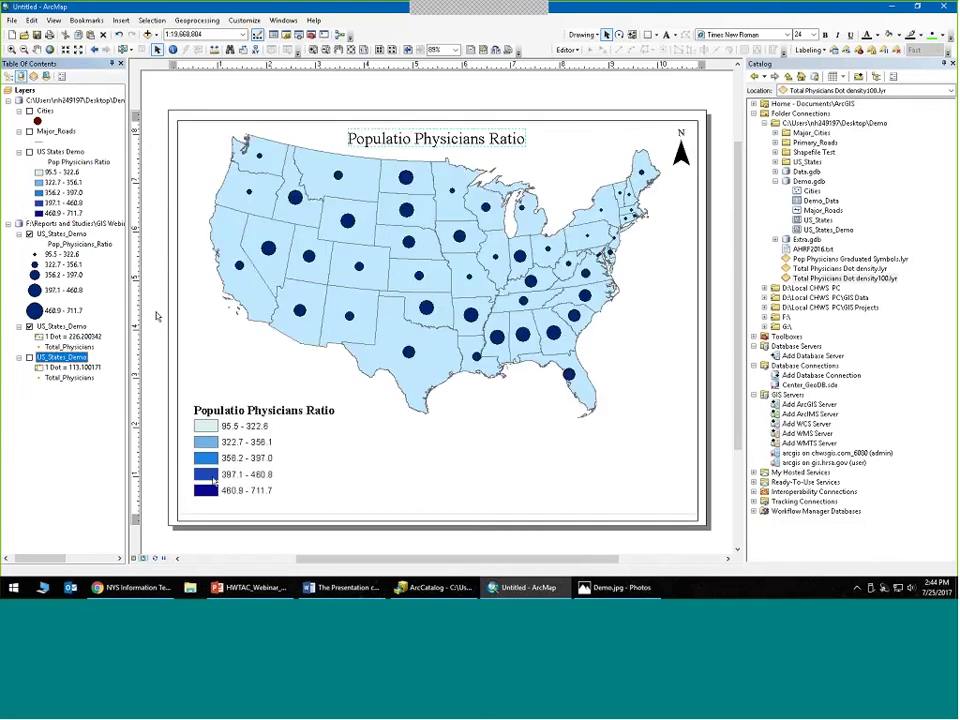
pyautogui.click(135, 557)
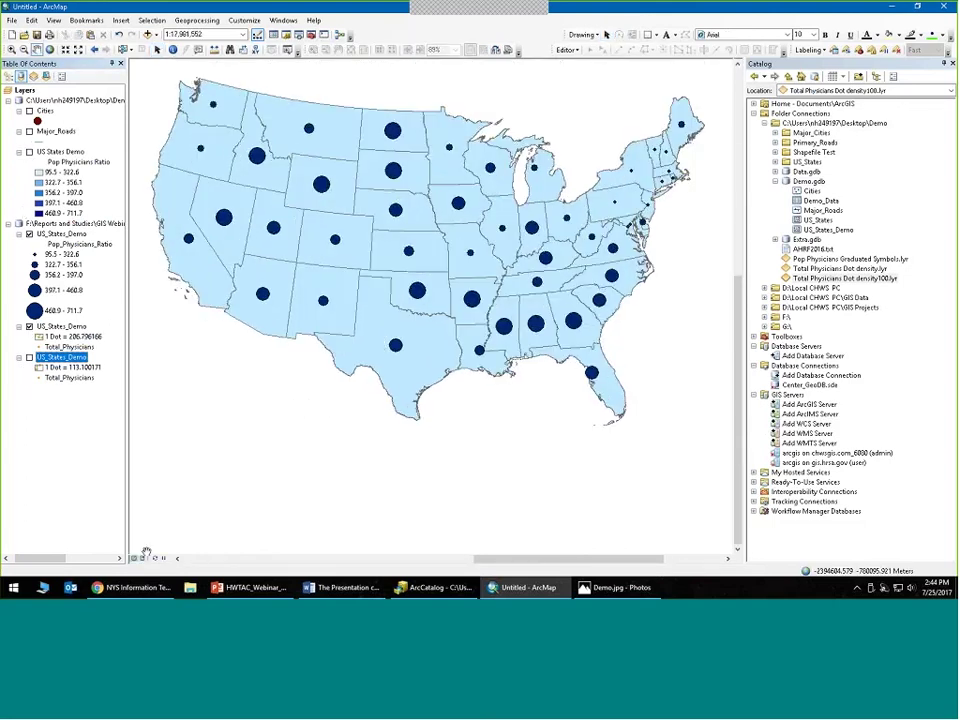
pyautogui.hotkey('alt', 'Tab')
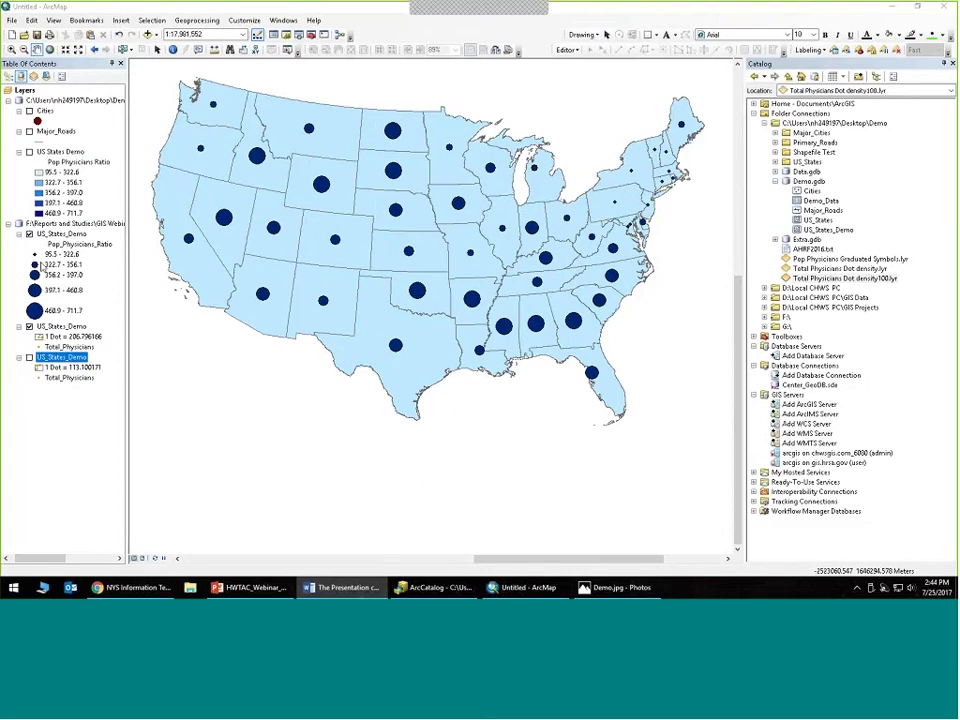
pyautogui.click(258, 150)
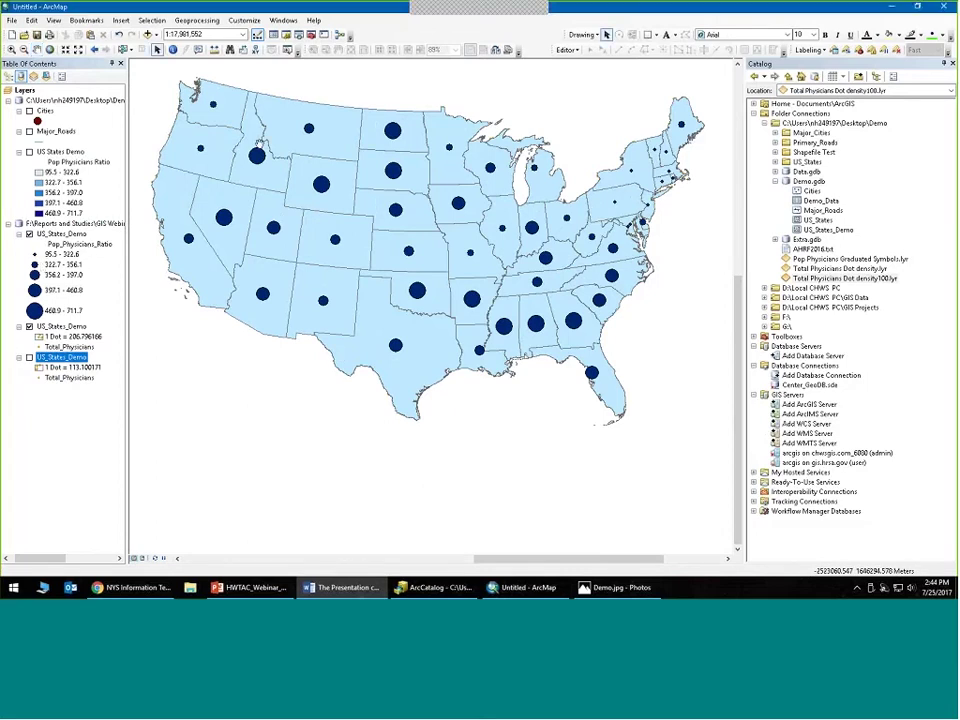
# - Hide the graduated symbols layer and the first dot density layer, and display the Total Physicians Dot density100 layer
pyautogui.click(29, 233)
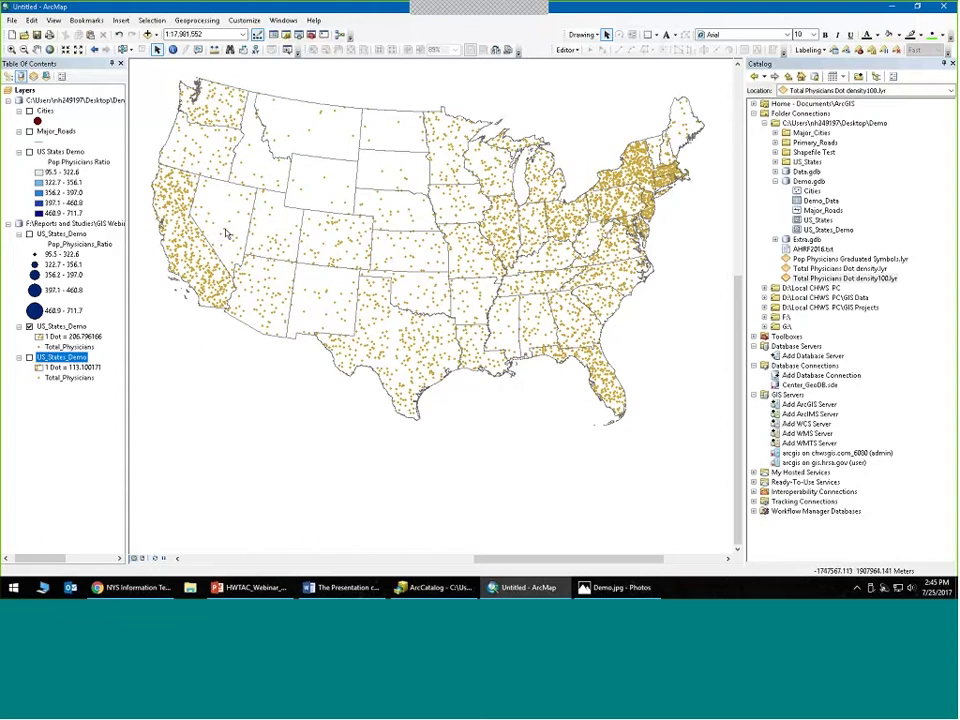
pyautogui.click(30, 357)
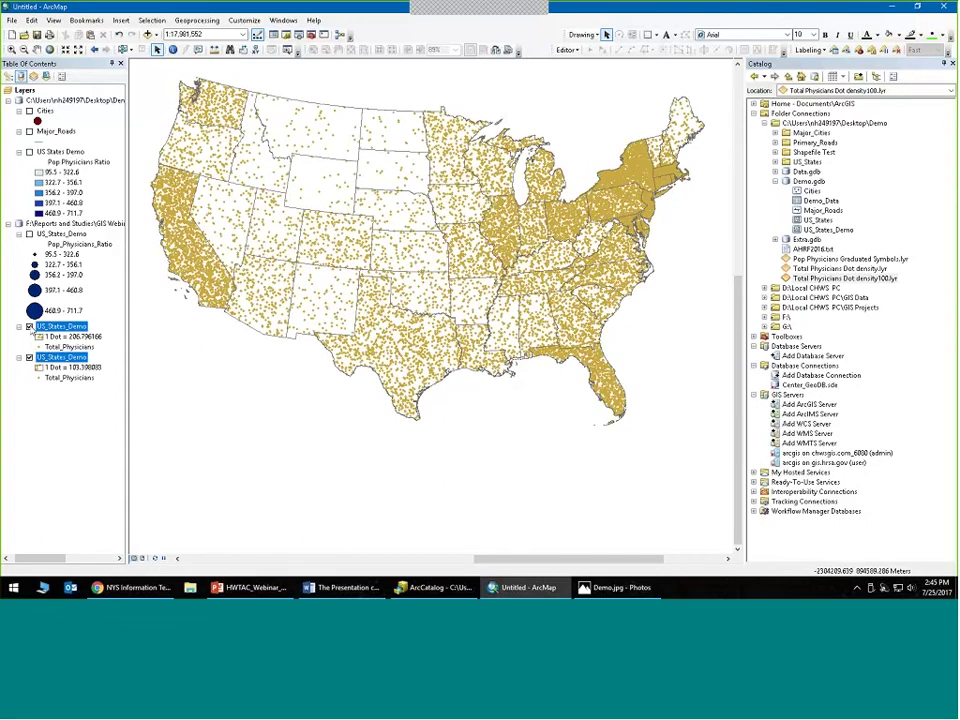
pyautogui.click(30, 326)
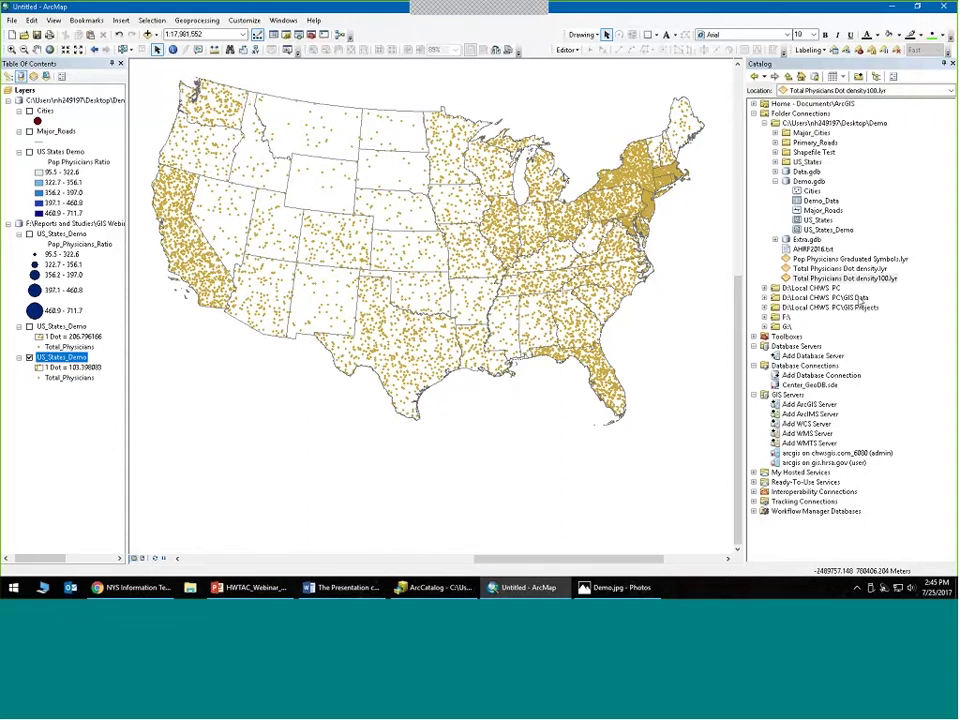
pyautogui.hotkey('alt', 'Tab')
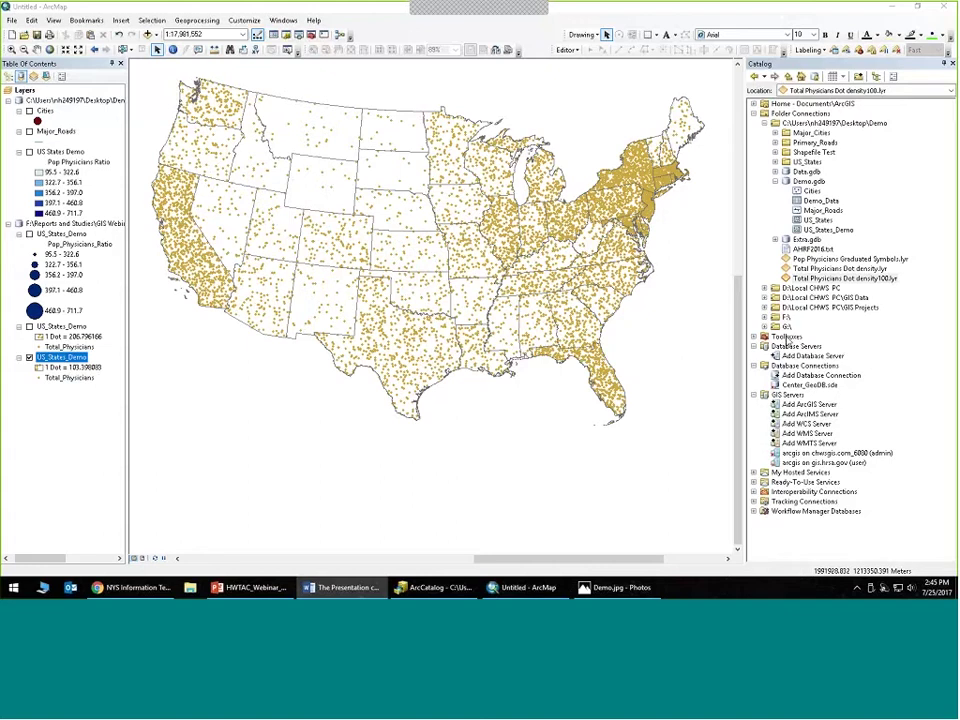
# - Open ArcToolbox and launch the Clip tool from the Extract toolset of the Analysis Tools
pyautogui.click(316, 35)
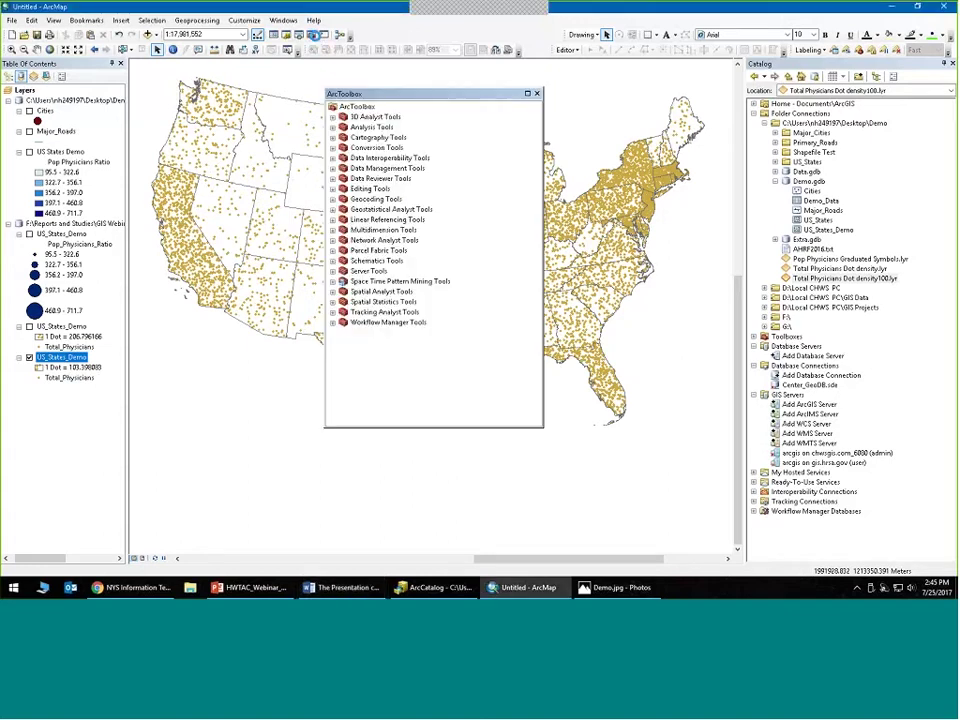
pyautogui.moveTo(462, 94); pyautogui.dragTo(464, 89)
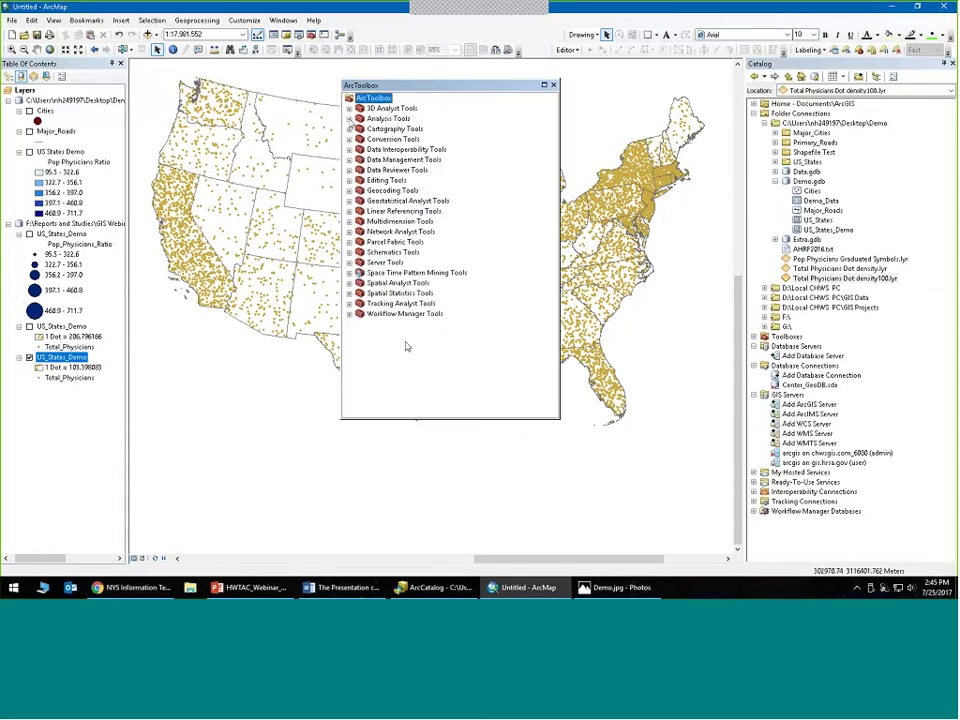
pyautogui.click(349, 118)
pyautogui.click(360, 129)
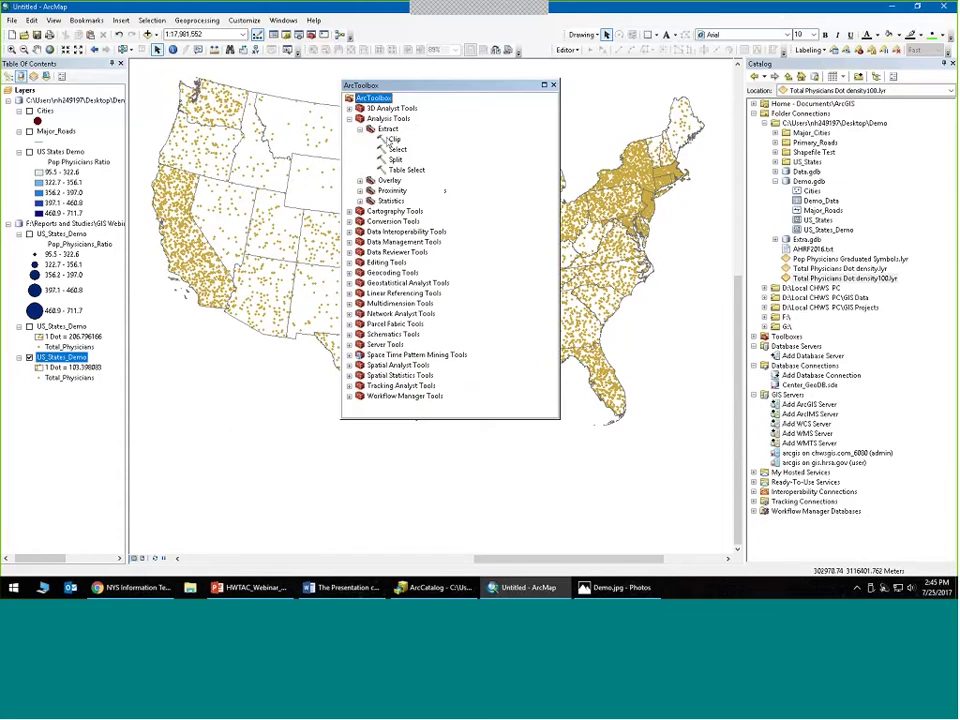
pyautogui.doubleClick(391, 139)
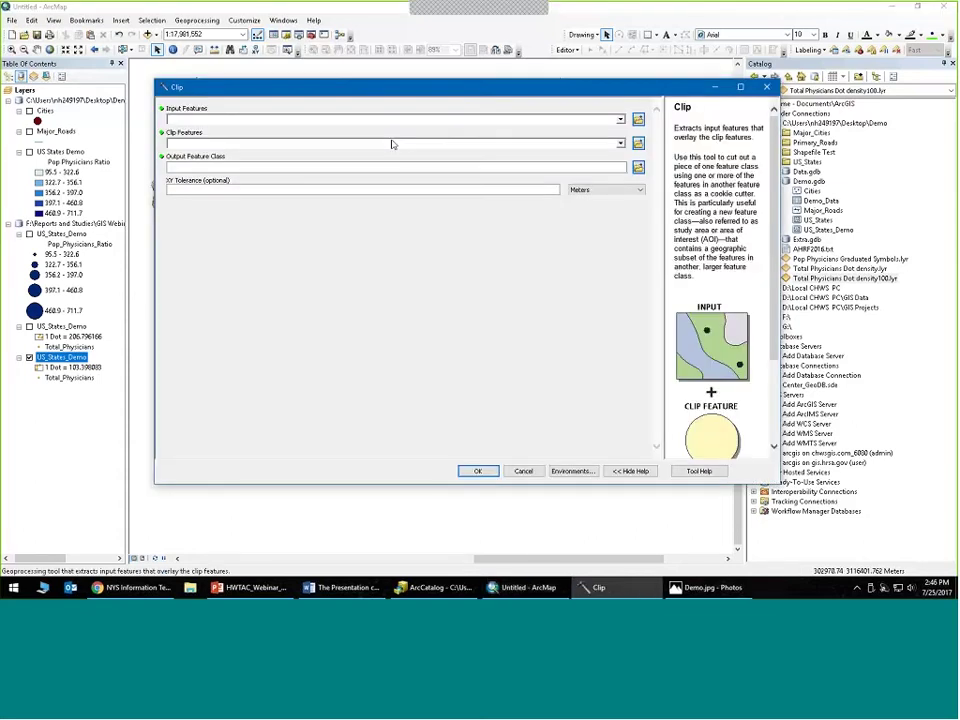
# - Read through the Clip tool's help description and the help for its Input Features parameter
pyautogui.moveTo(773, 155)
pyautogui.mouseDown()
pyautogui.moveTo(773, 205)
pyautogui.moveTo(771, 150)
pyautogui.mouseUp()
pyautogui.moveTo(774, 190); pyautogui.dragTo(774, 269)
pyautogui.click(272, 120)
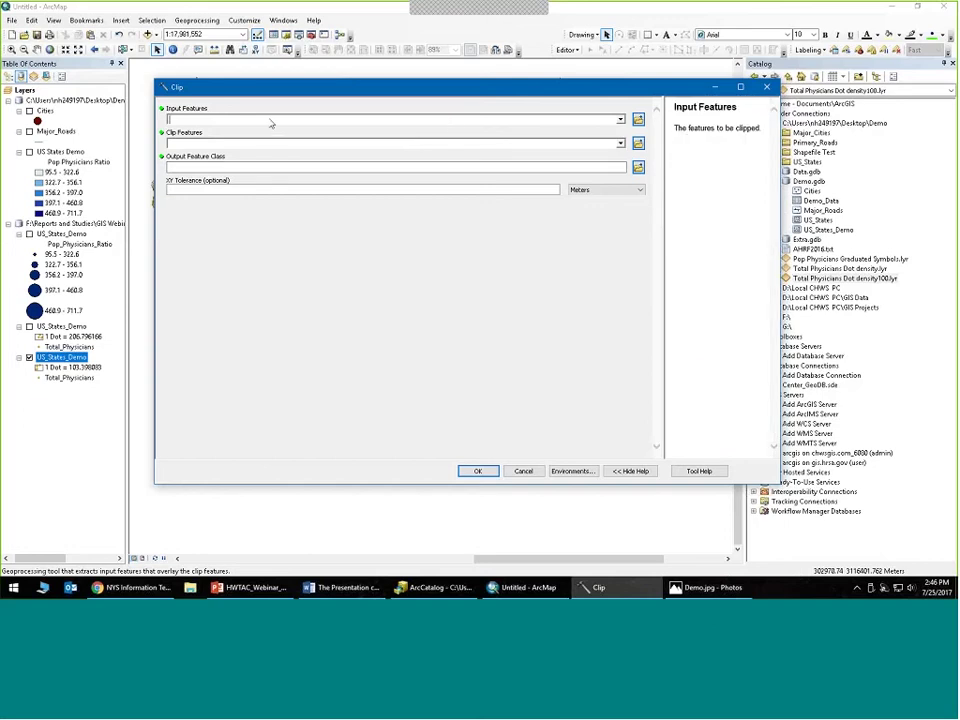
# - Read the help for the Clip Features parameter, close the Clip tool and collapse the Analysis Tools toolbox
pyautogui.click(274, 143)
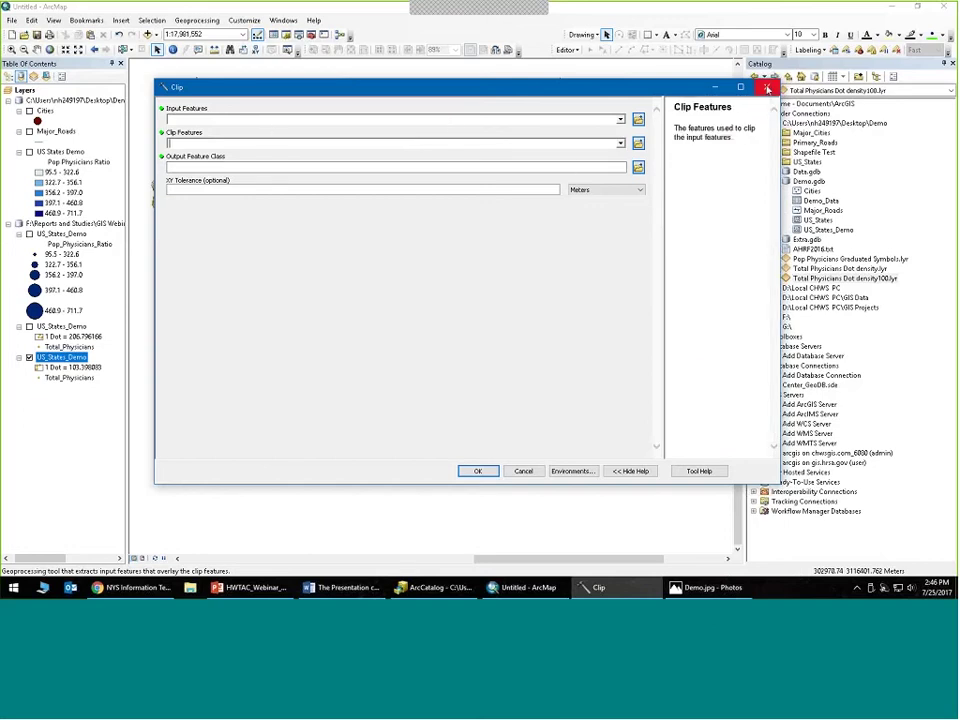
pyautogui.click(766, 88)
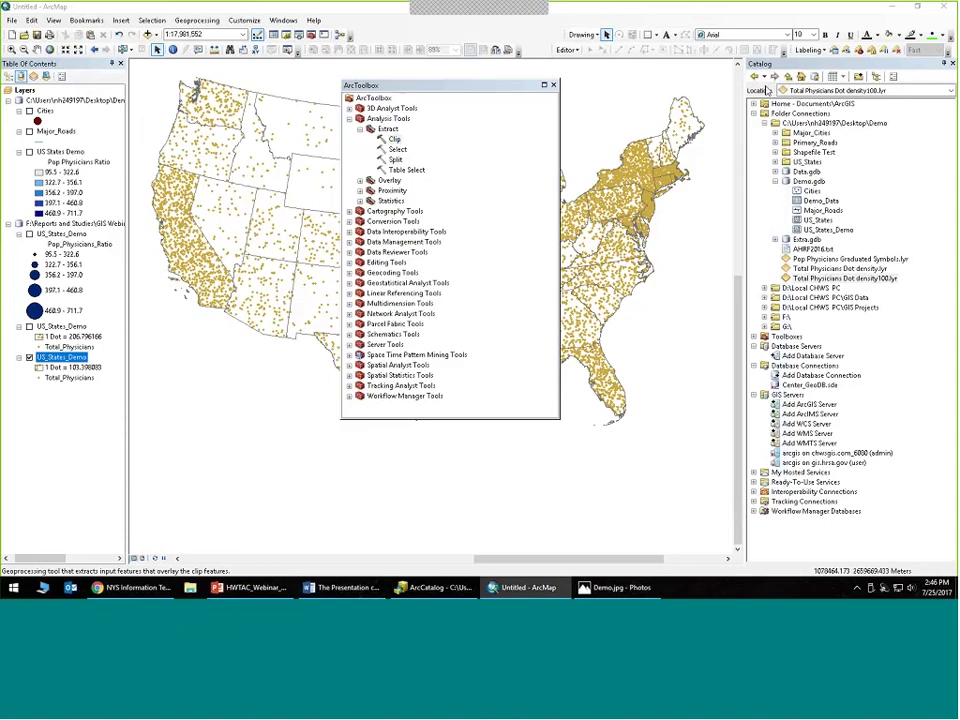
pyautogui.click(360, 130)
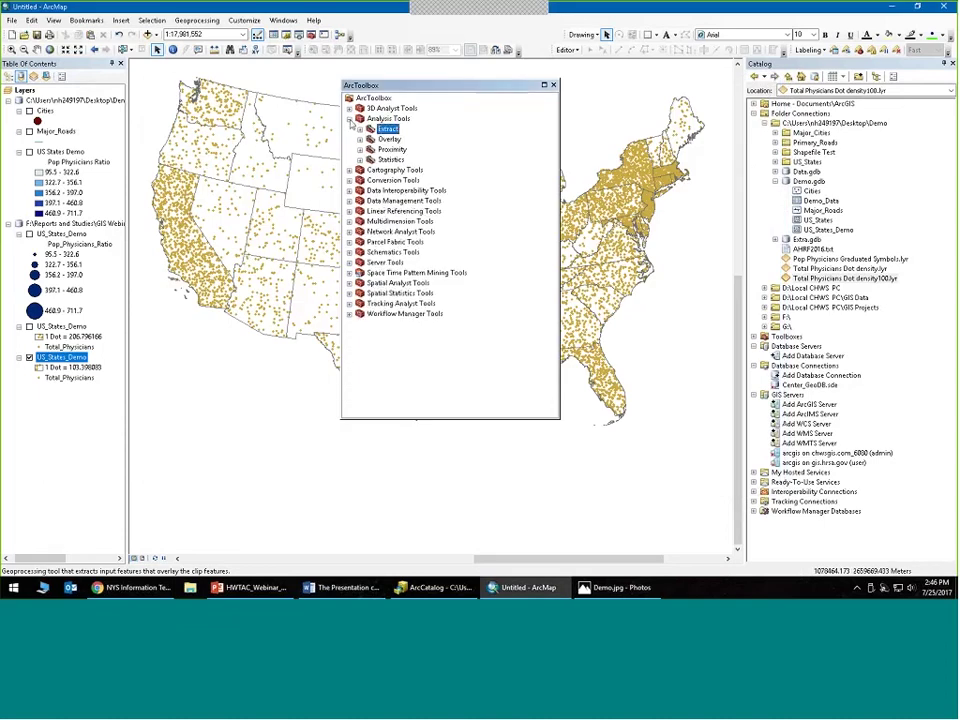
pyautogui.click(349, 118)
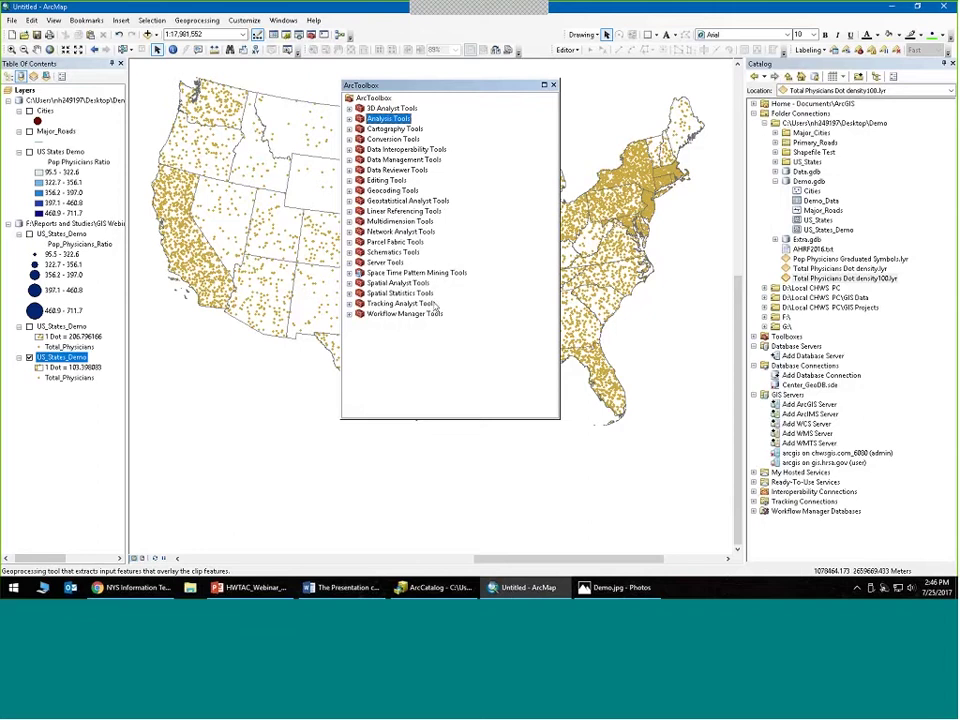
# - Launch Spatial Autocorrelation (Morans I) from the Analyzing Patterns toolset of the Spatial Statistics Tools and read its description
pyautogui.click(351, 293)
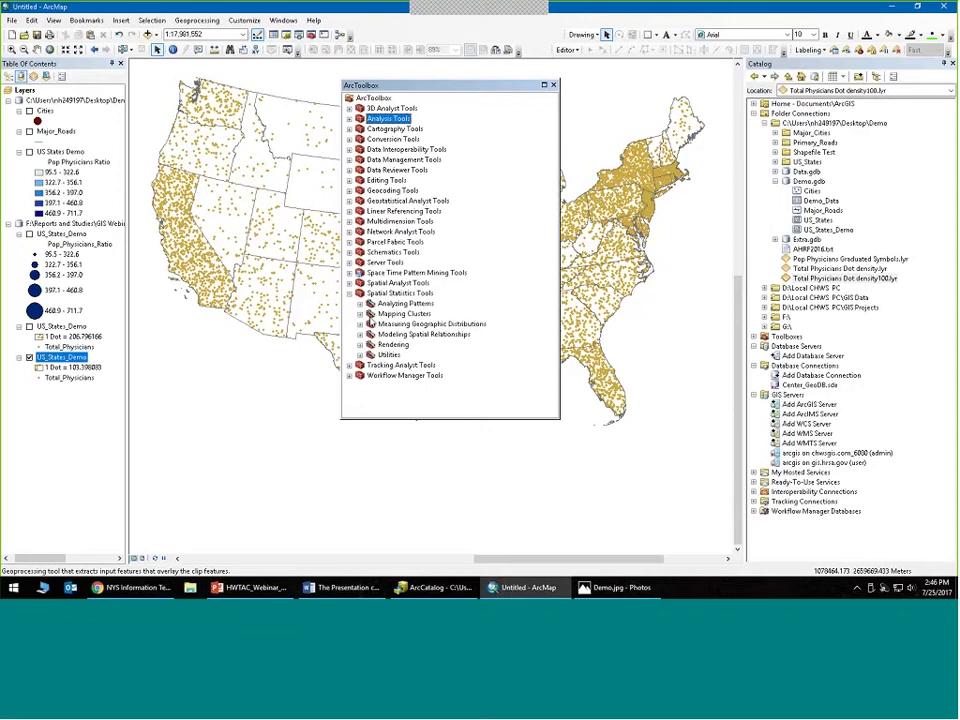
pyautogui.click(360, 303)
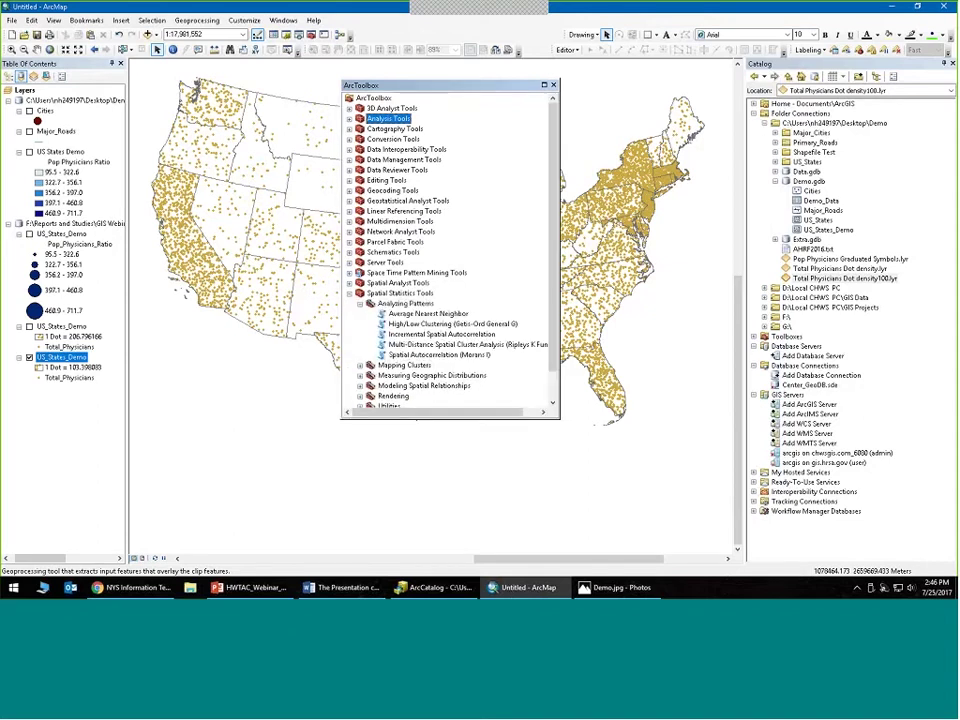
pyautogui.doubleClick(428, 355)
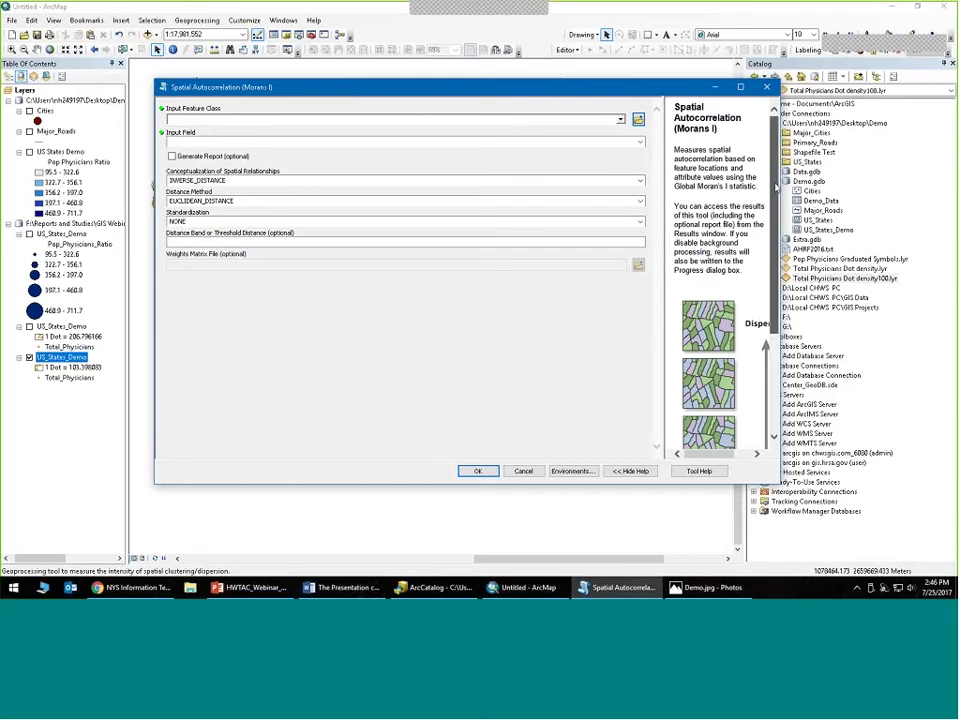
pyautogui.scroll(-5, 720, 250)
pyautogui.scroll(5, 778, 262)
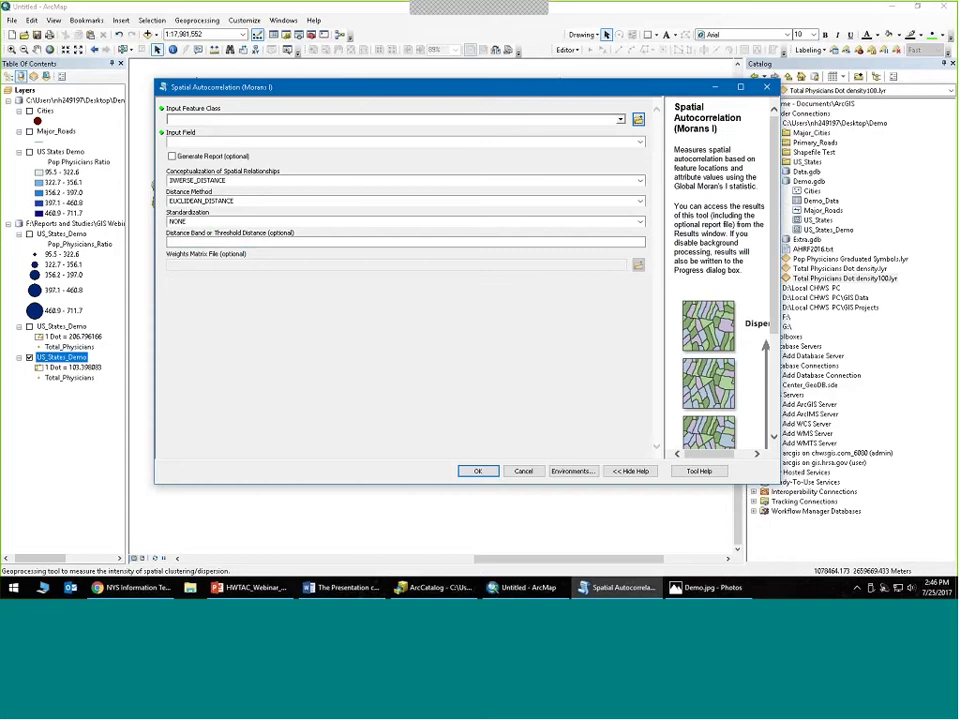
# - Read the help for the Input Feature Class and Input Field parameters, then close the Spatial Autocorrelation tool
pyautogui.click(229, 121)
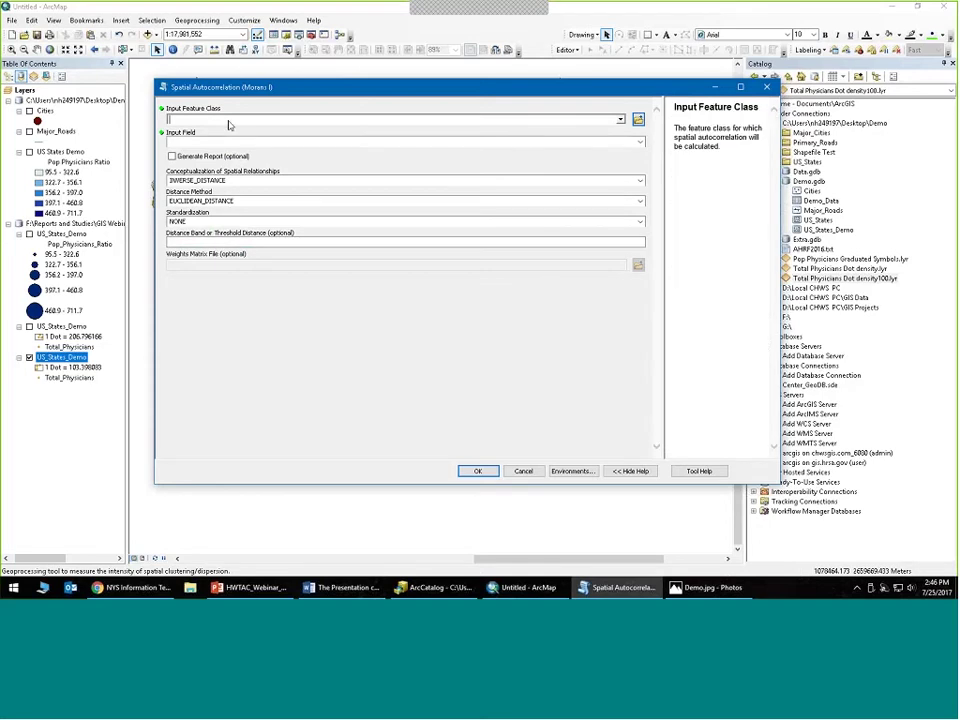
pyautogui.click(225, 143)
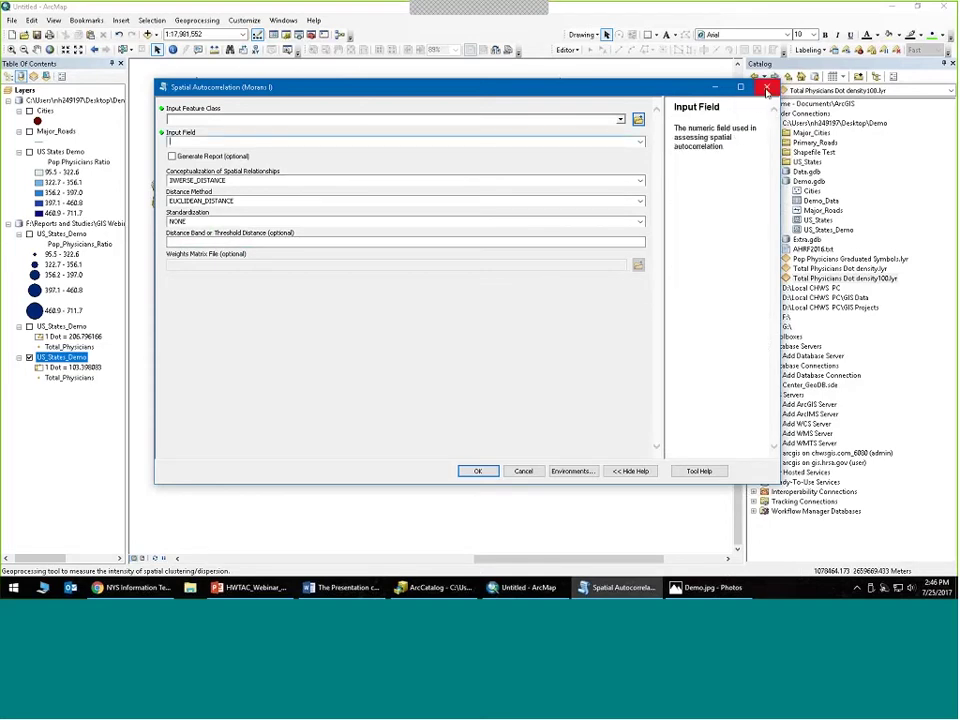
pyautogui.click(766, 88)
# - Collapse the Analyzing Patterns toolset and the Spatial Statistics Tools toolbox
pyautogui.click(345, 587)
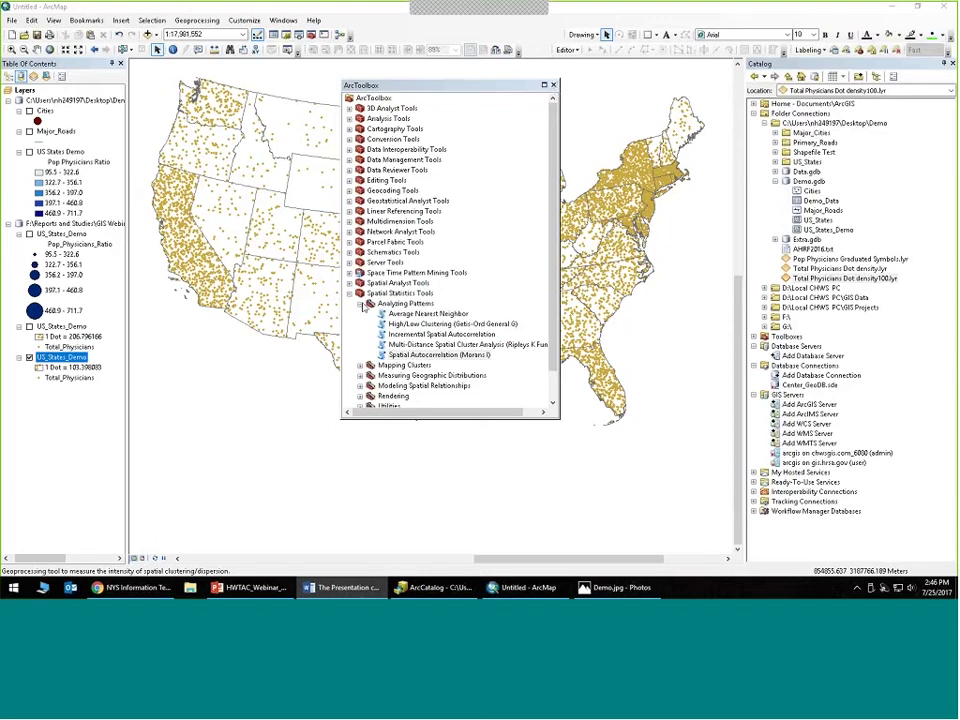
pyautogui.click(360, 303)
pyautogui.click(349, 293)
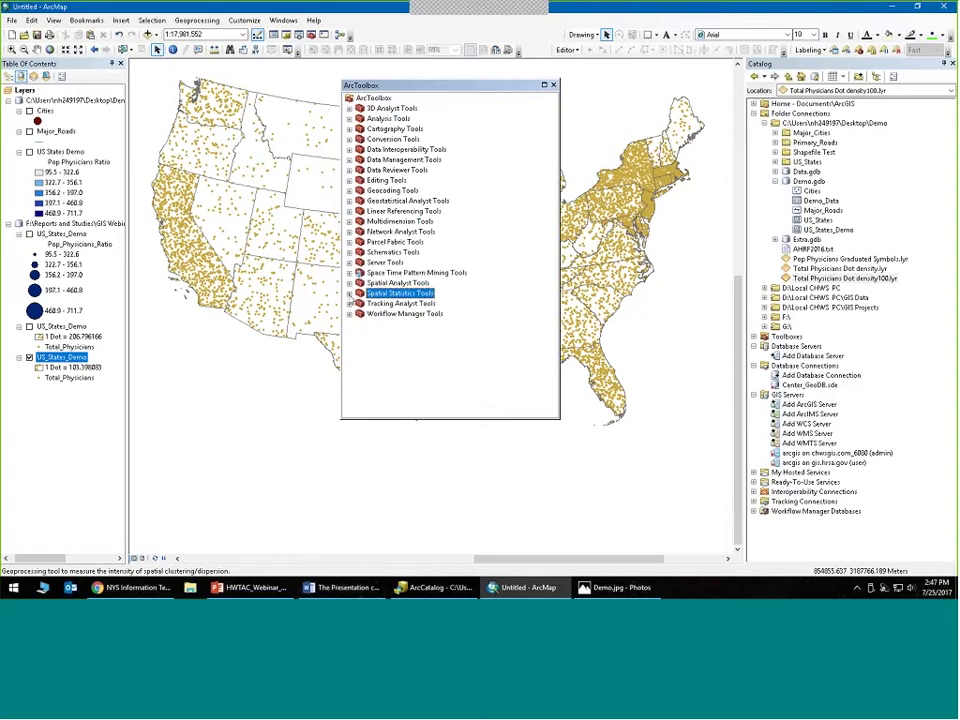
pyautogui.hotkey('alt', 'Tab')
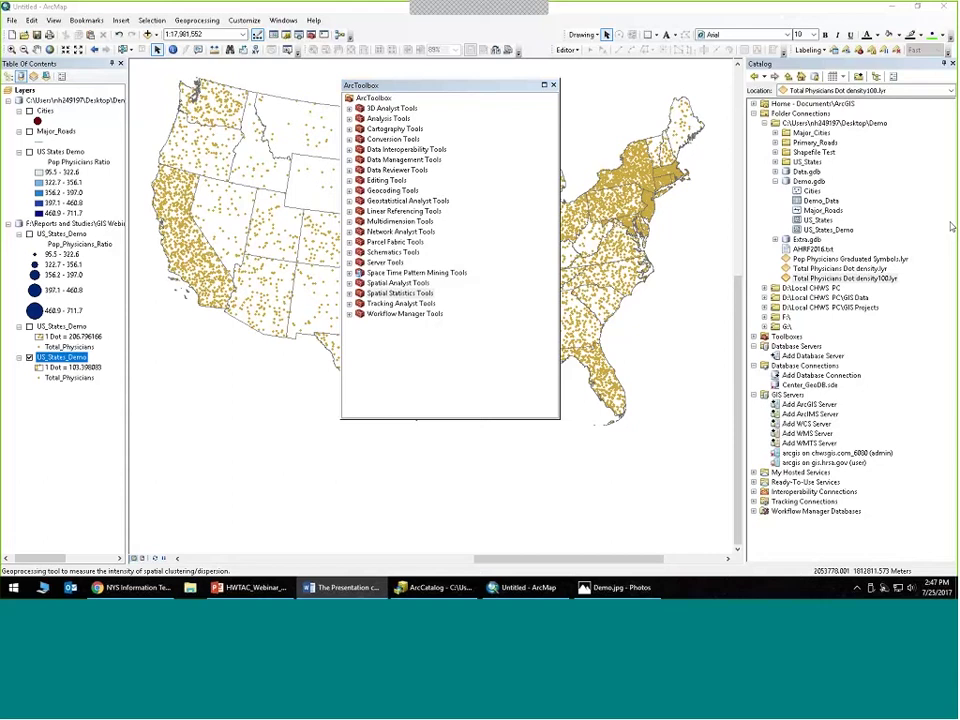
# - Close ArcToolbox, hide the dot density layer and display the color-shaded US States Demo layer
pyautogui.click(553, 85)
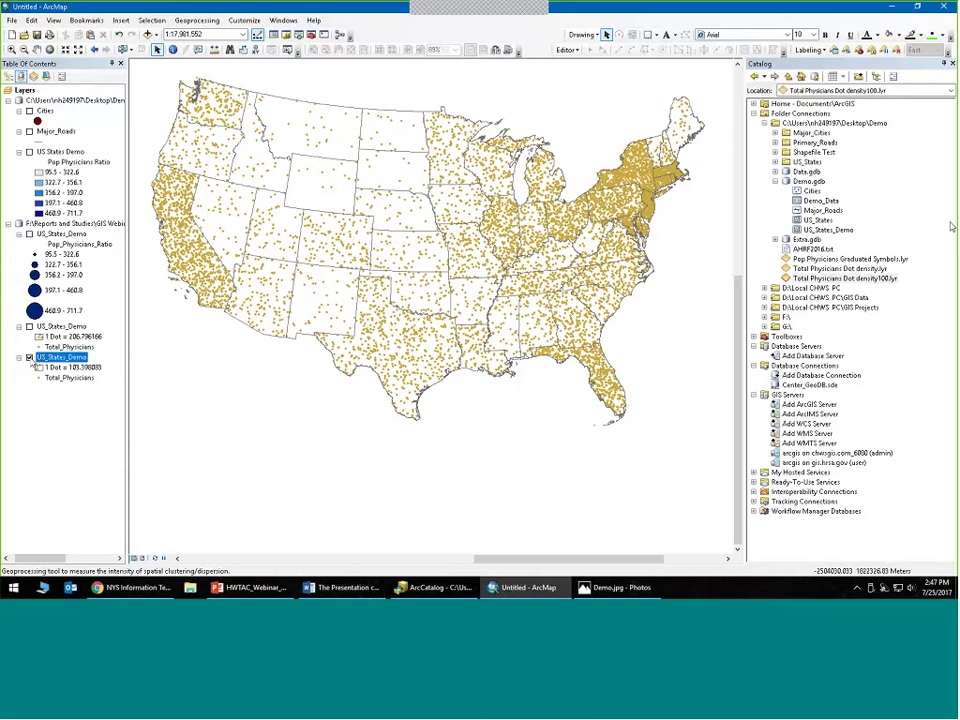
pyautogui.click(29, 357)
pyautogui.click(29, 151)
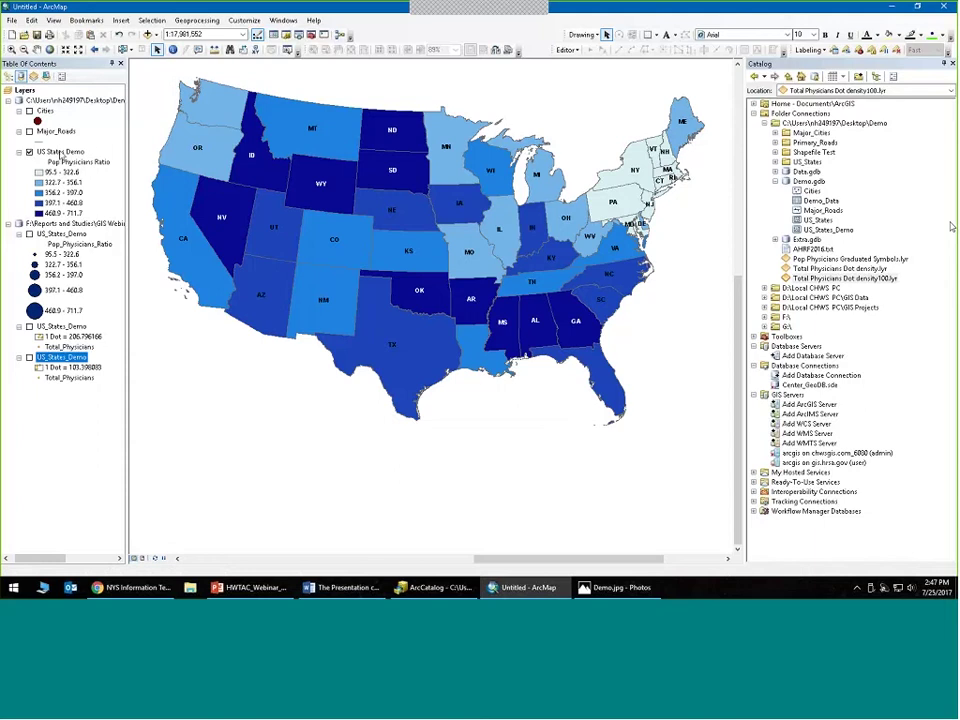
# - Select the Georgia record in the US States Demo attribute table and close the table
pyautogui.rightClick(60, 151)
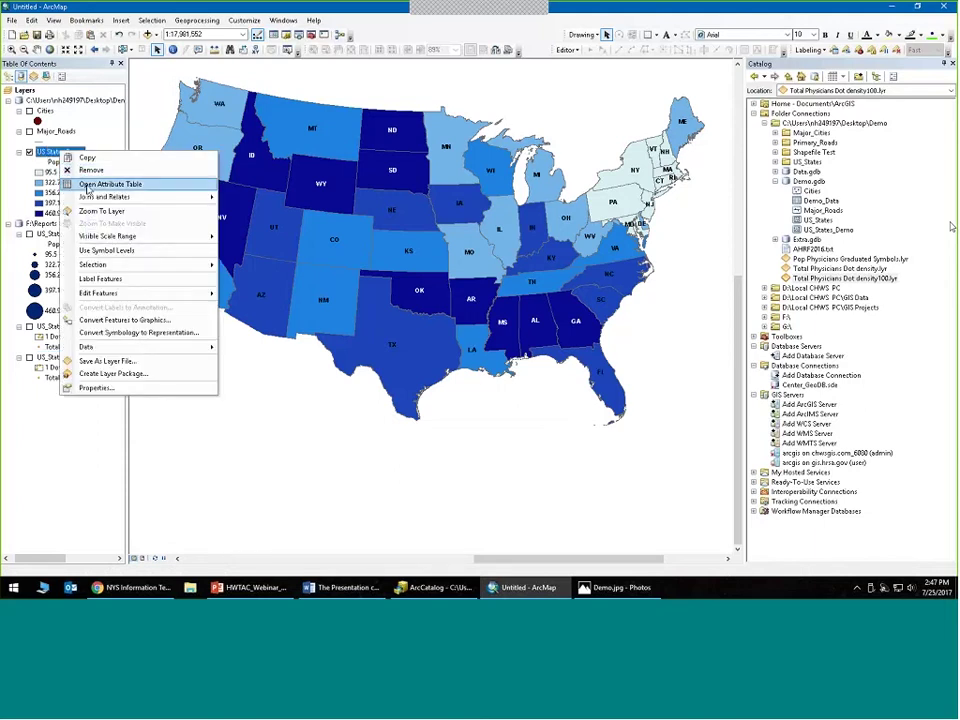
pyautogui.click(180, 185)
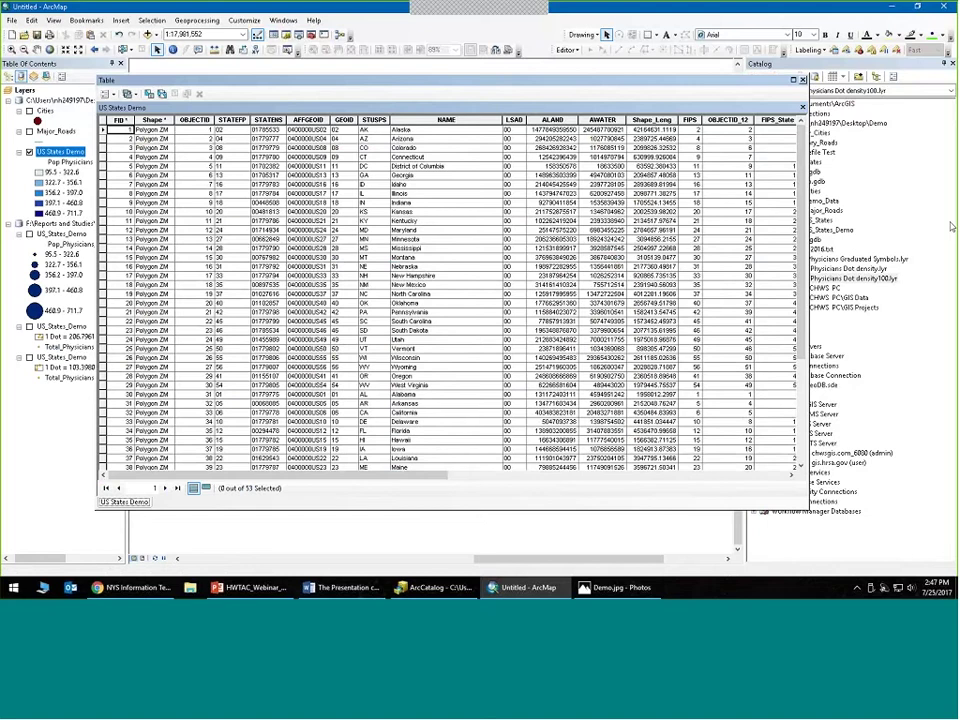
pyautogui.scroll(-5, 385, 304)
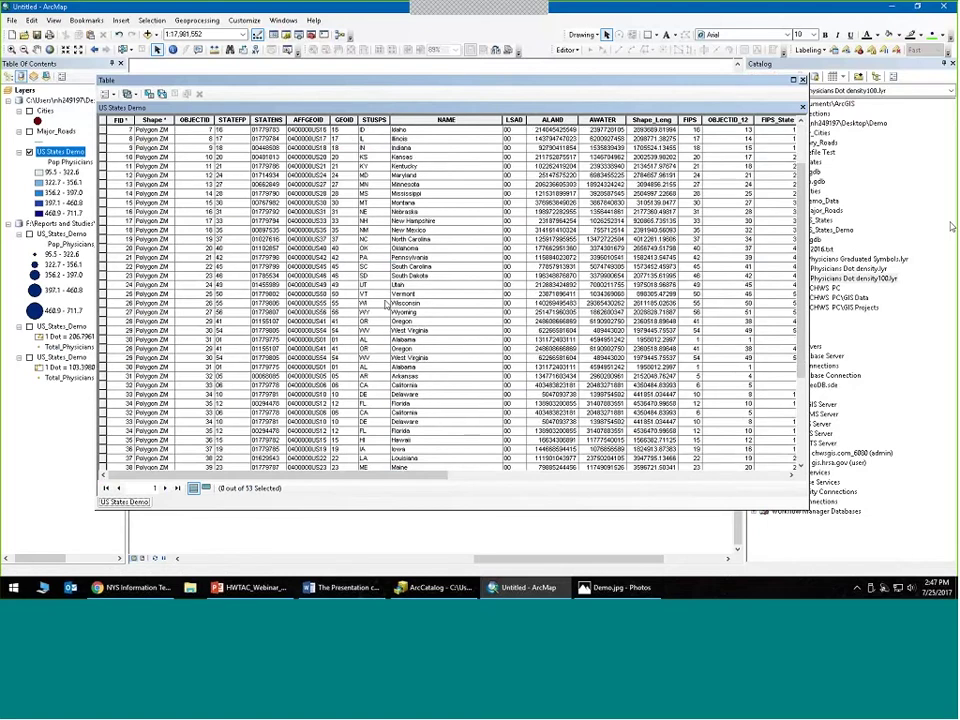
pyautogui.scroll(5, 385, 304)
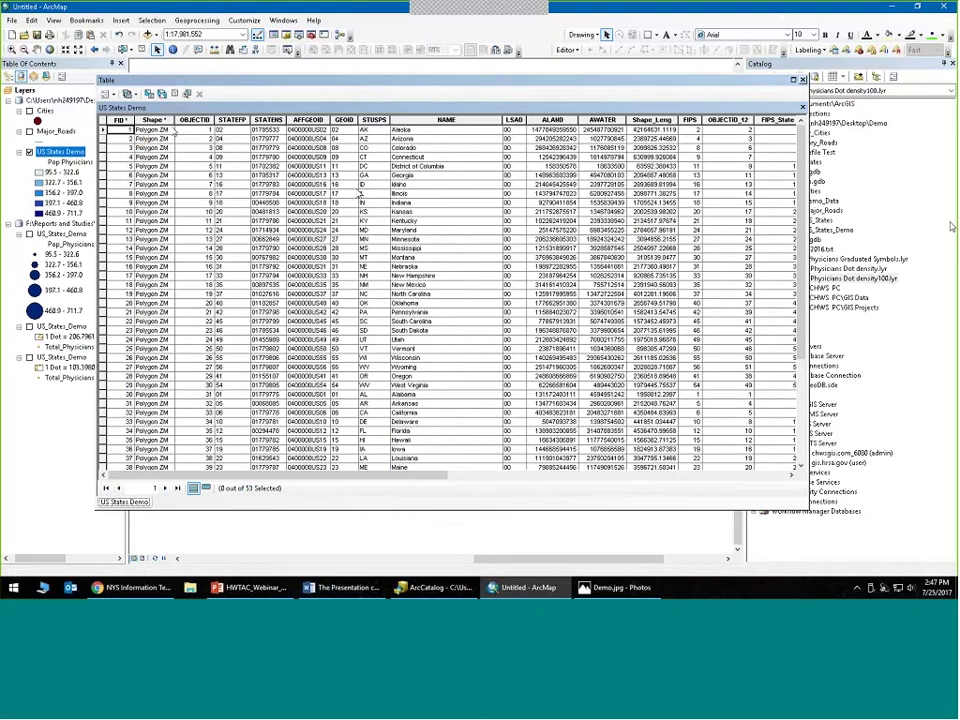
pyautogui.click(160, 175)
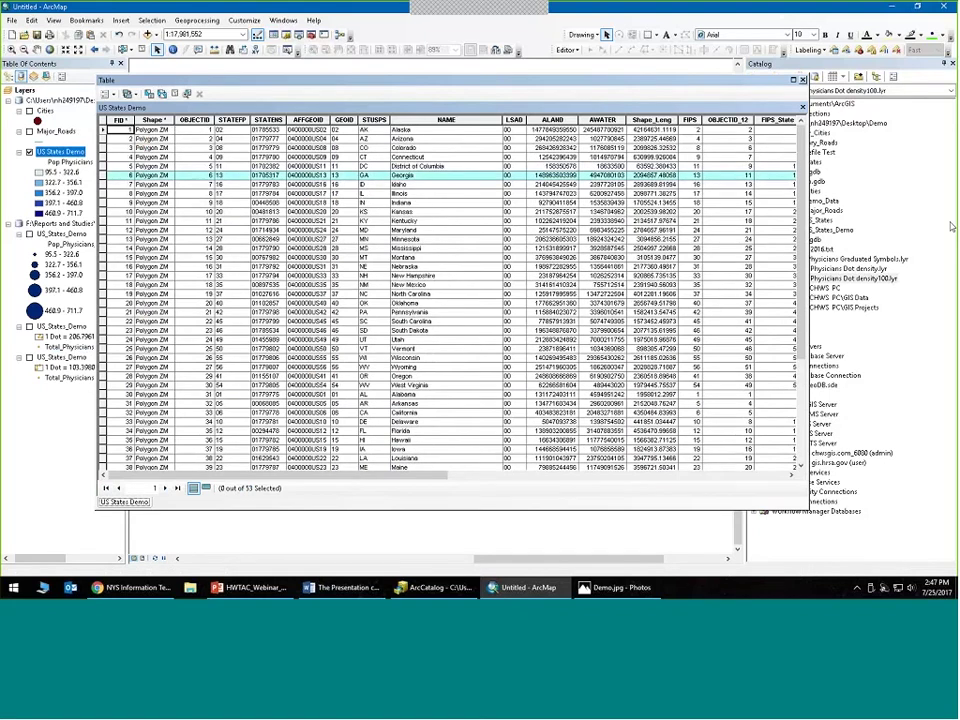
pyautogui.click(803, 80)
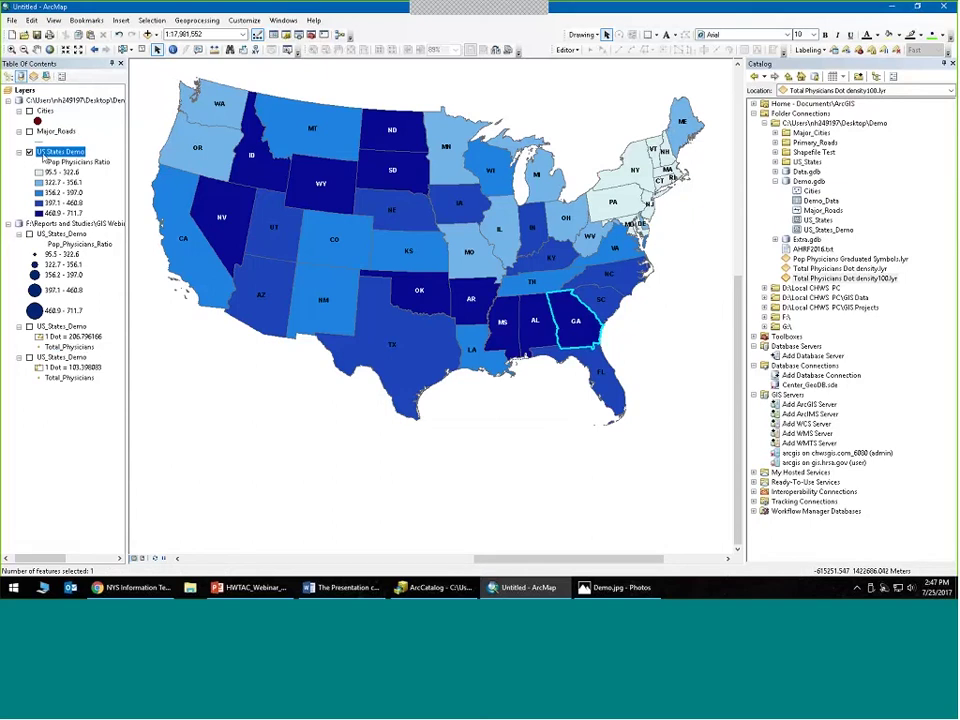
# - Set up a data export of the US States Demo layer's selected features, using the layer's source data coordinate system
pyautogui.rightClick(60, 153)
pyautogui.moveTo(97, 351)
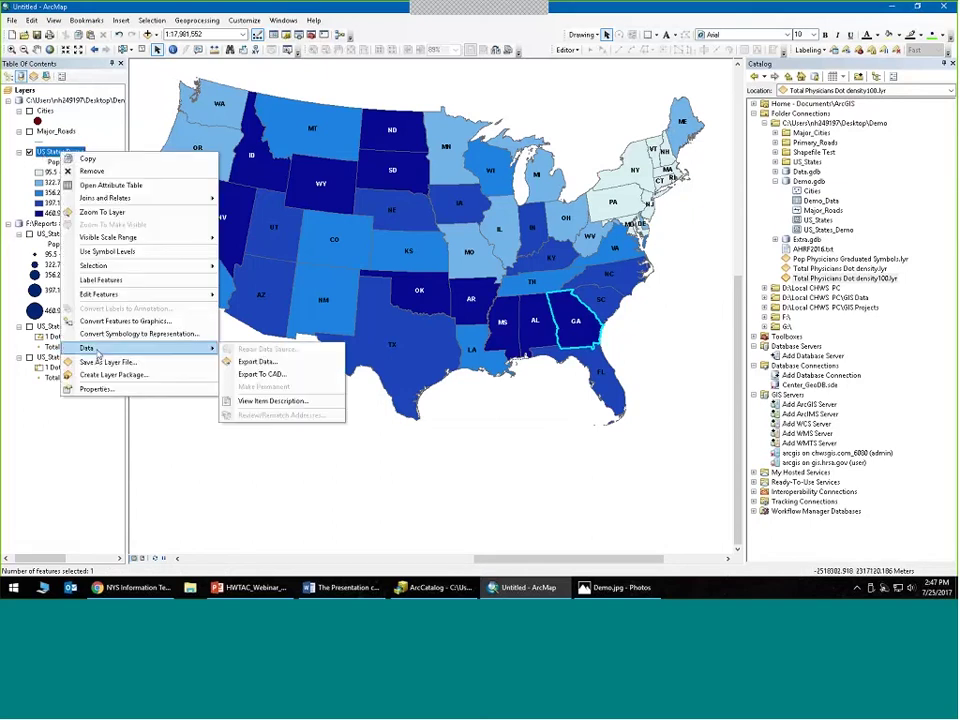
pyautogui.click(258, 361)
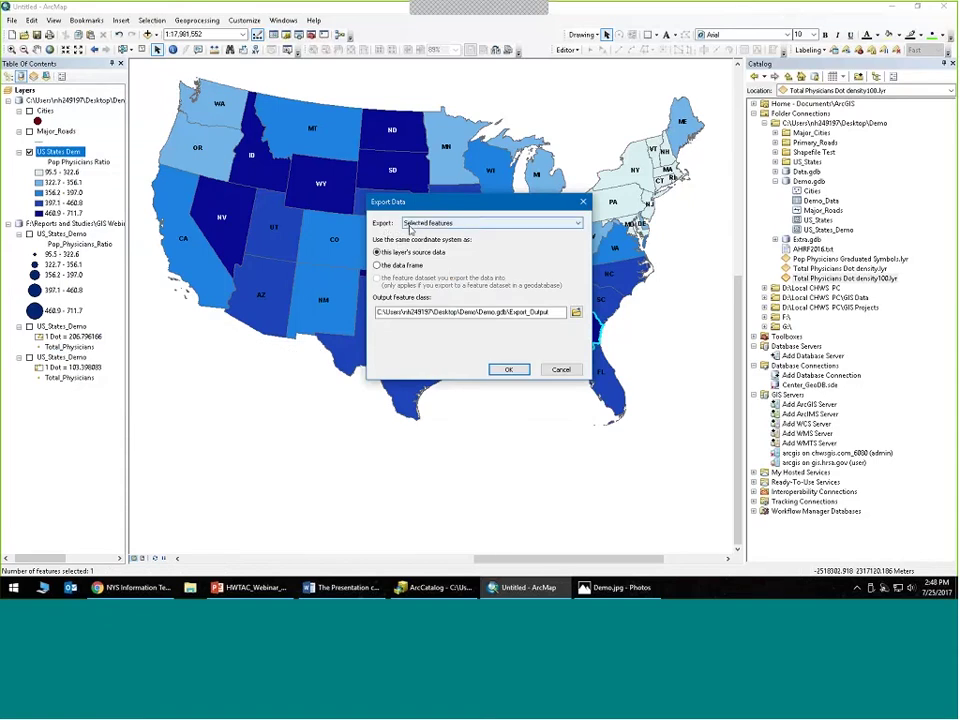
pyautogui.click(410, 225)
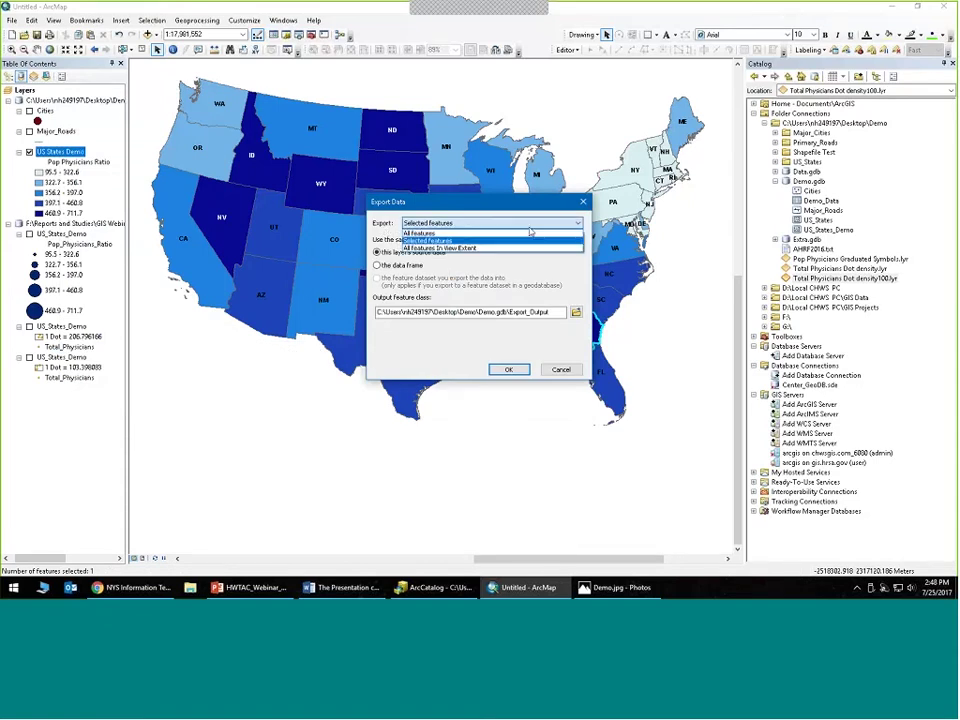
pyautogui.click(423, 225)
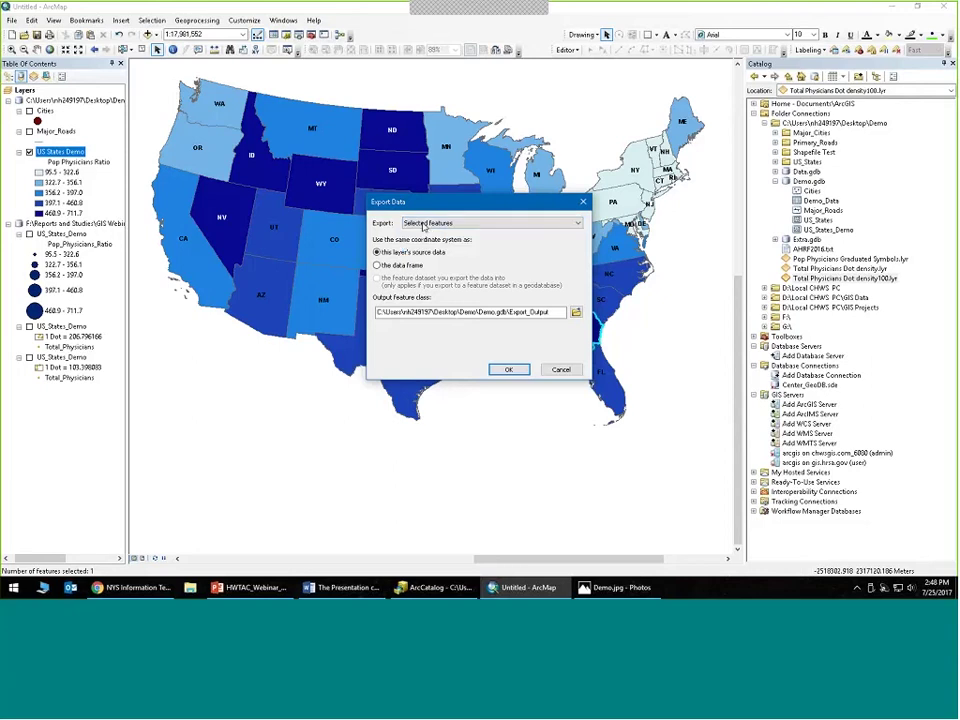
pyautogui.moveTo(461, 205); pyautogui.dragTo(390, 218)
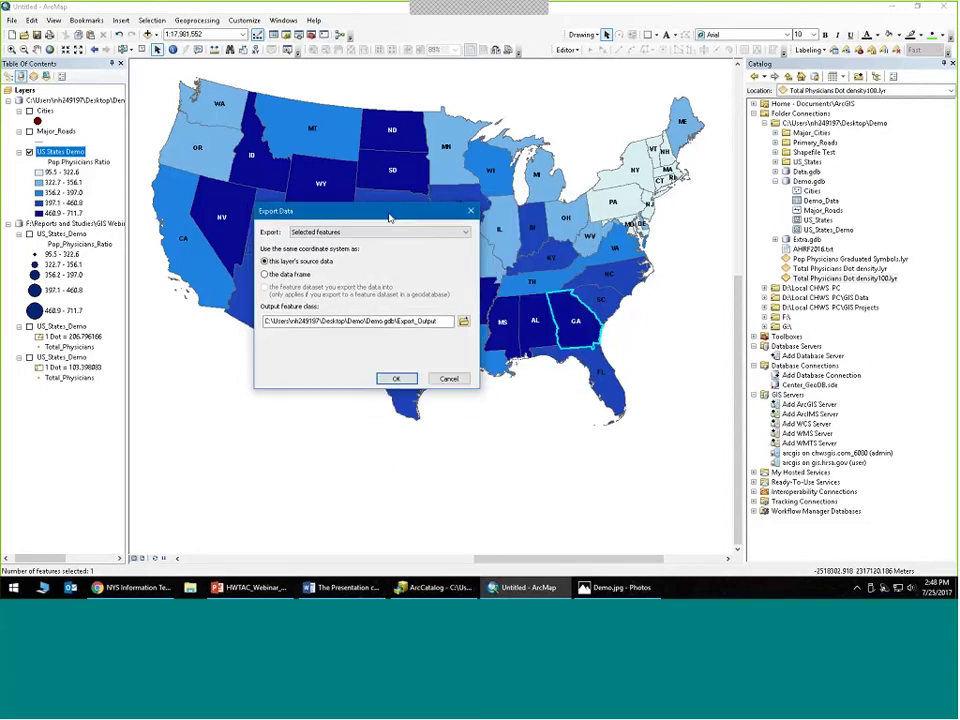
# - Export the selected state to Demo.gdb as a feature class named GA and add it to the map as a layer
pyautogui.click(461, 322)
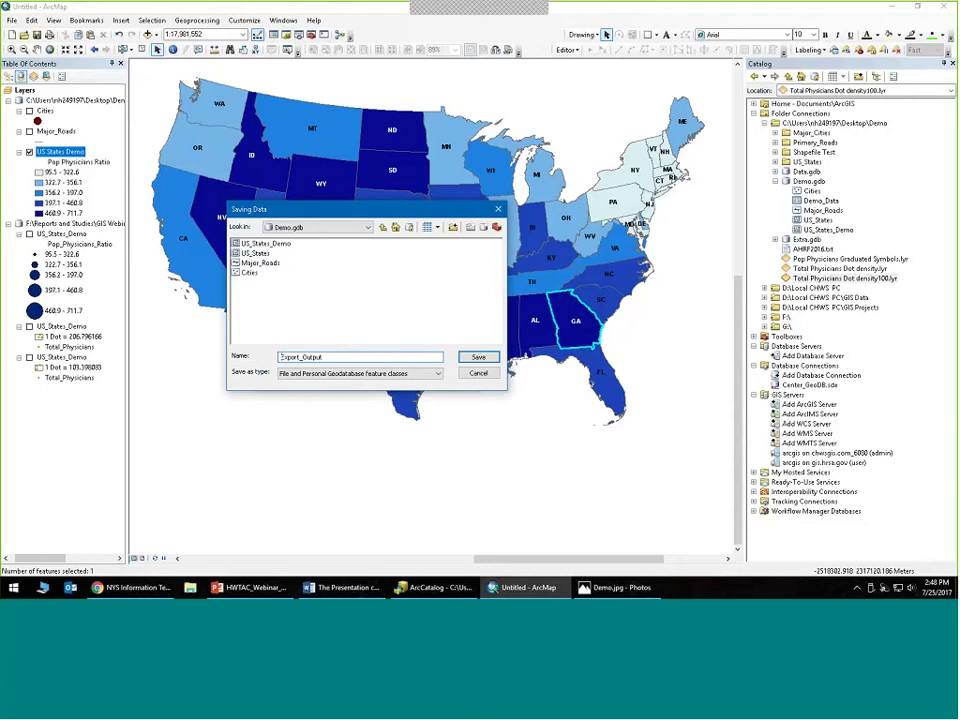
pyautogui.doubleClick(281, 357)
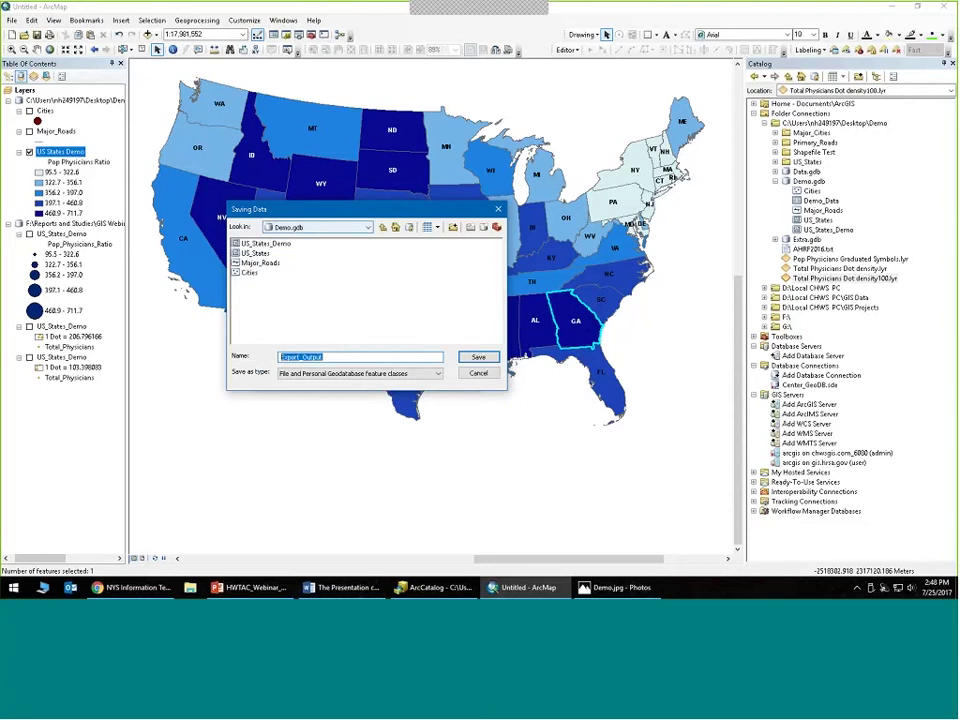
pyautogui.write('GA')
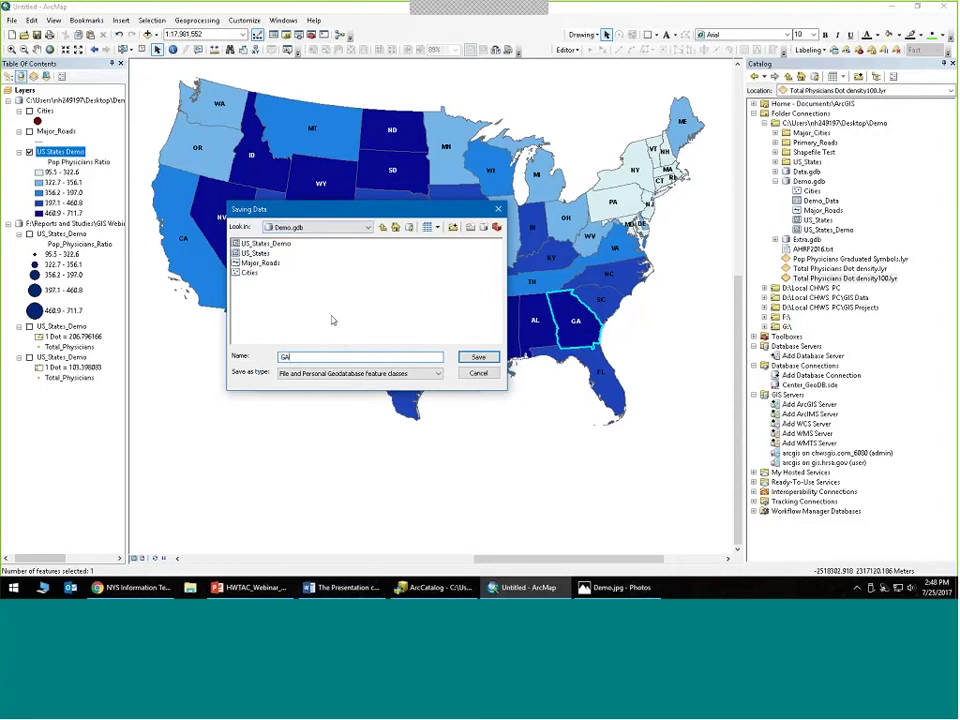
pyautogui.press('Return')
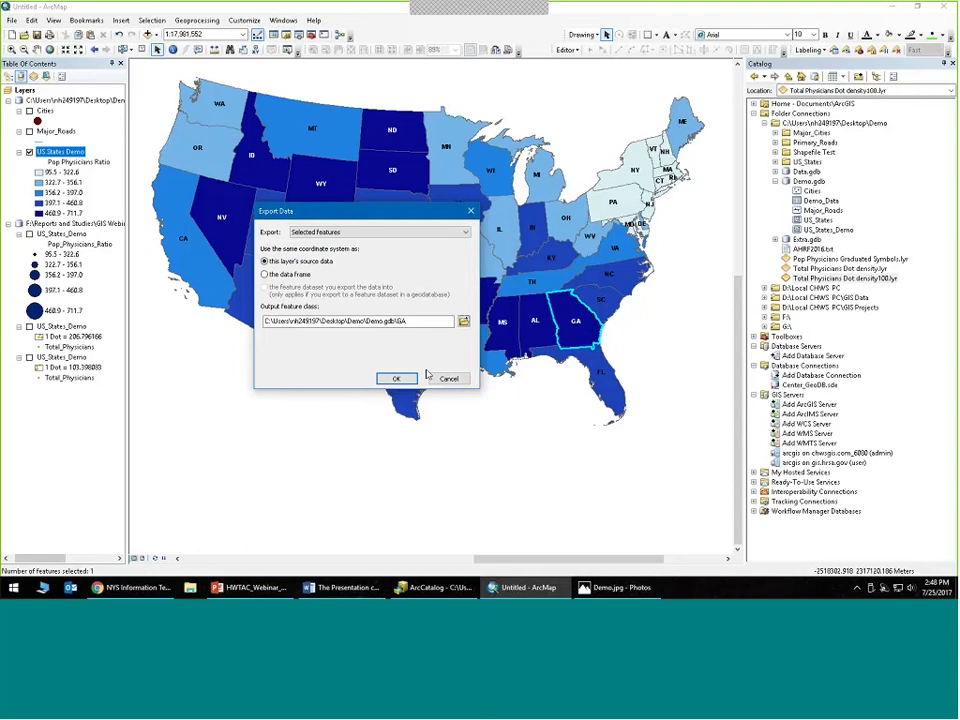
pyautogui.click(397, 379)
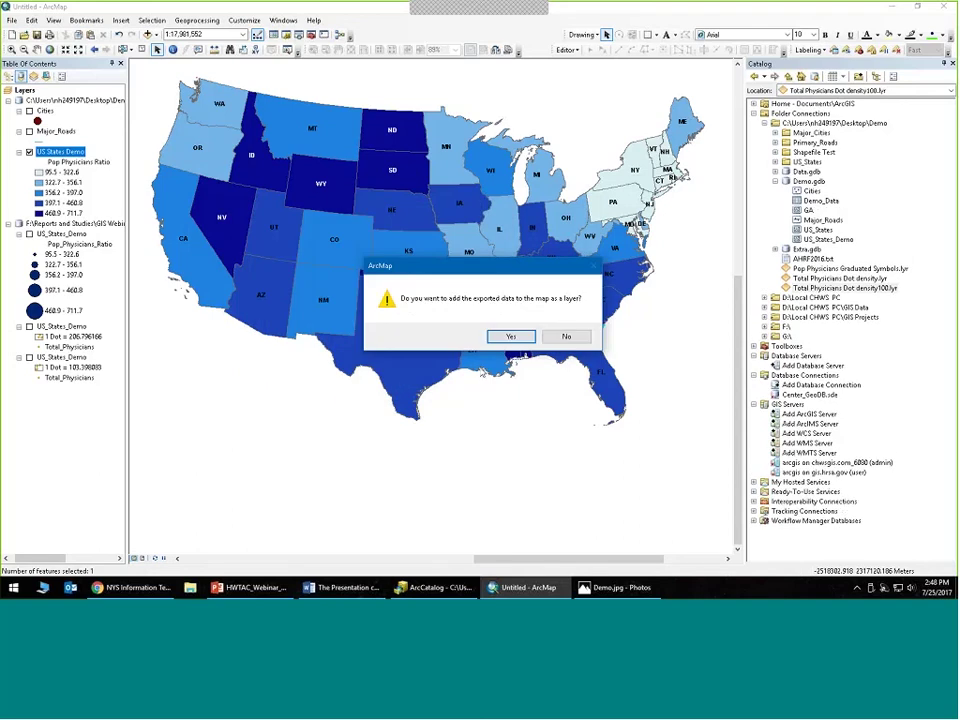
pyautogui.click(510, 336)
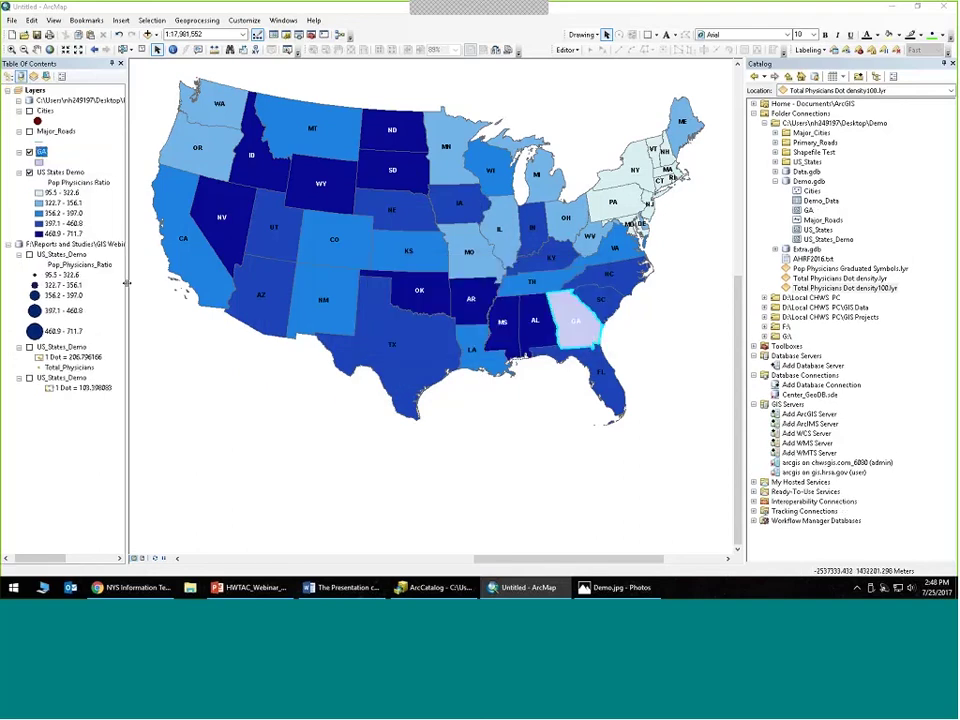
# - Hide the US States Demo layer, leaving only the GA layer displayed
pyautogui.click(29, 172)
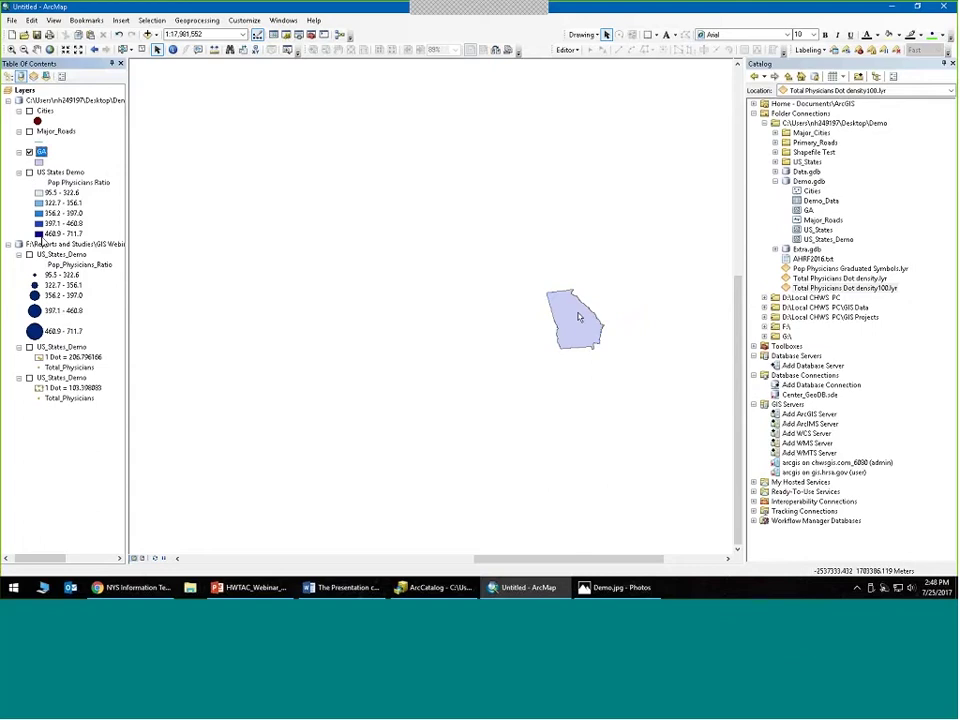
pyautogui.rightClick(41, 152)
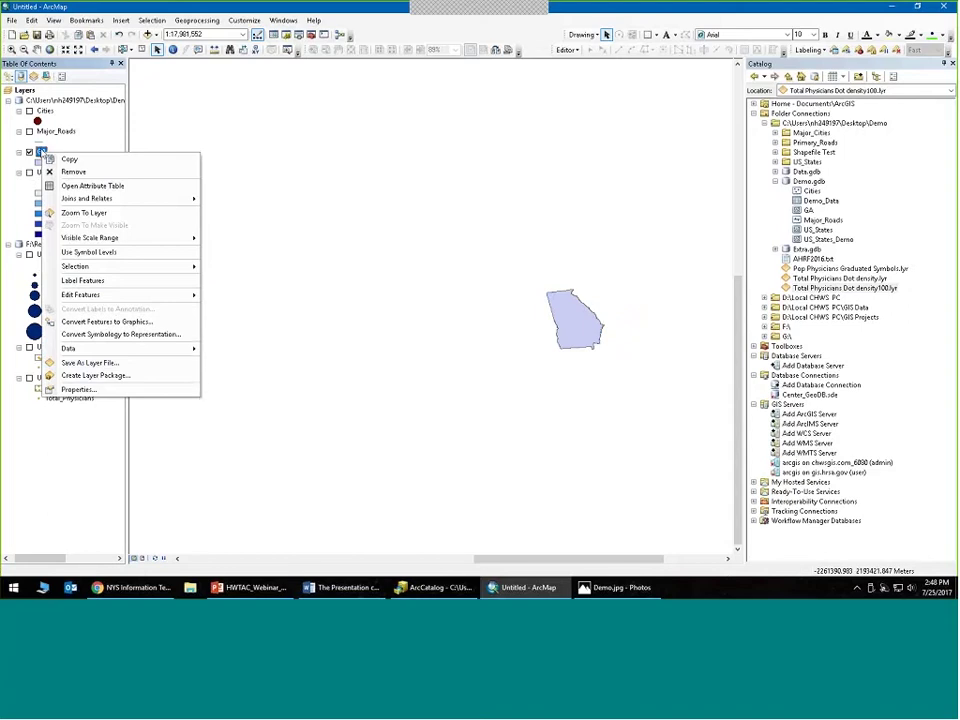
pyautogui.click(41, 152)
pyautogui.click(40, 153)
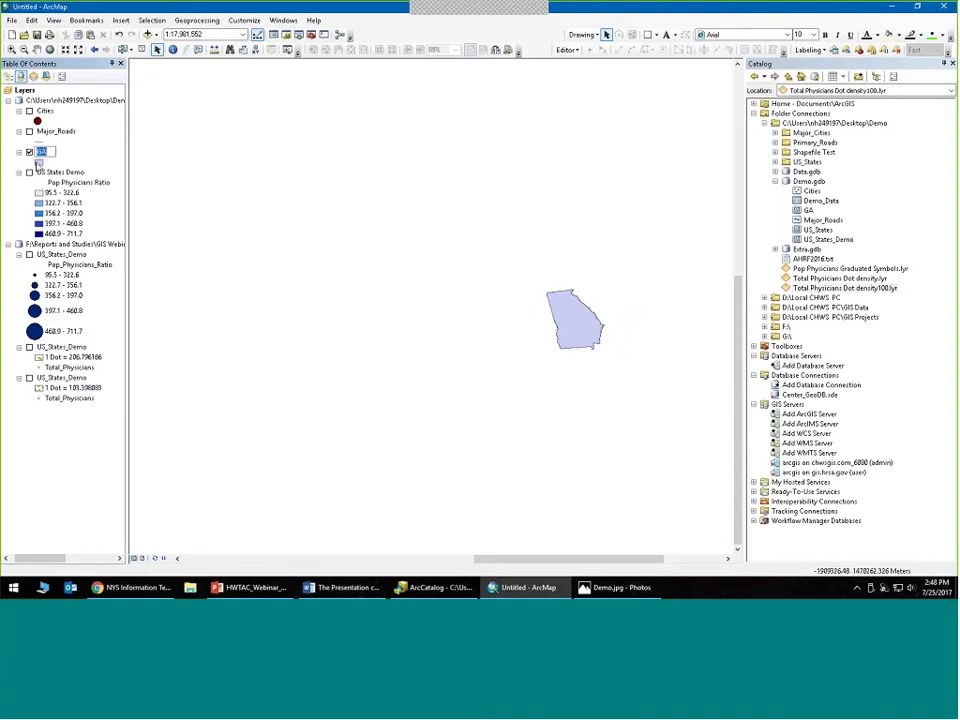
pyautogui.click(28, 117)
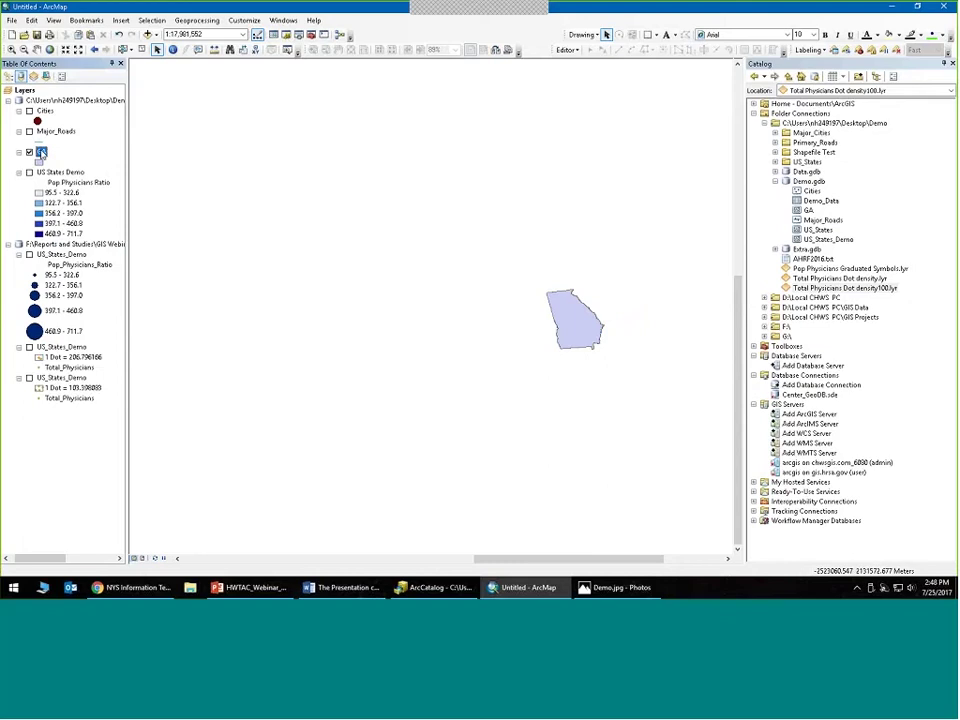
pyautogui.rightClick(41, 152)
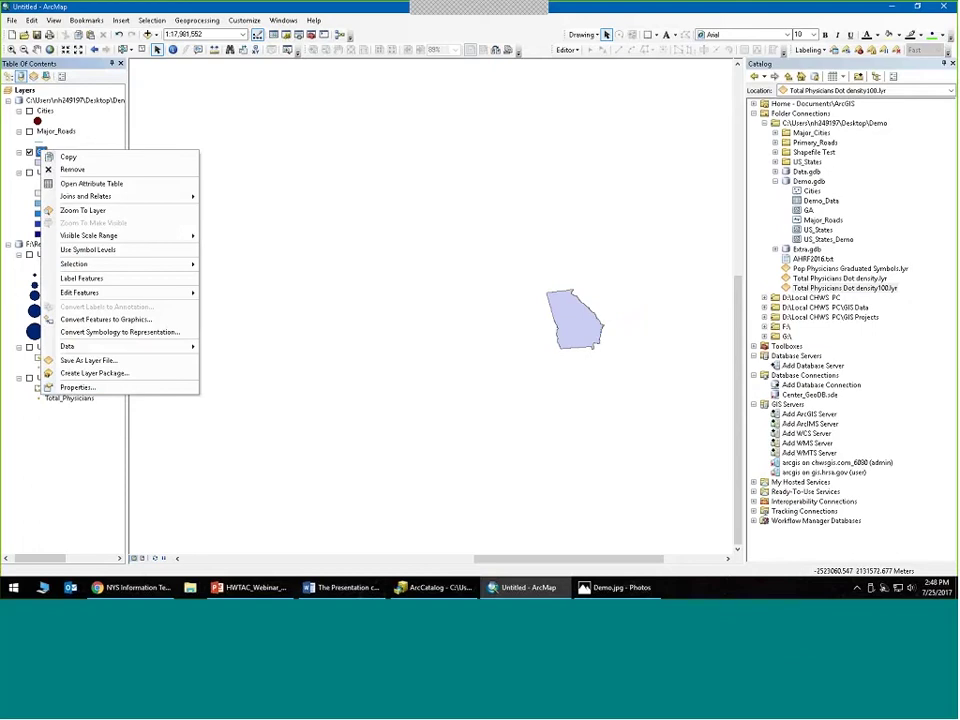
pyautogui.press('Escape')
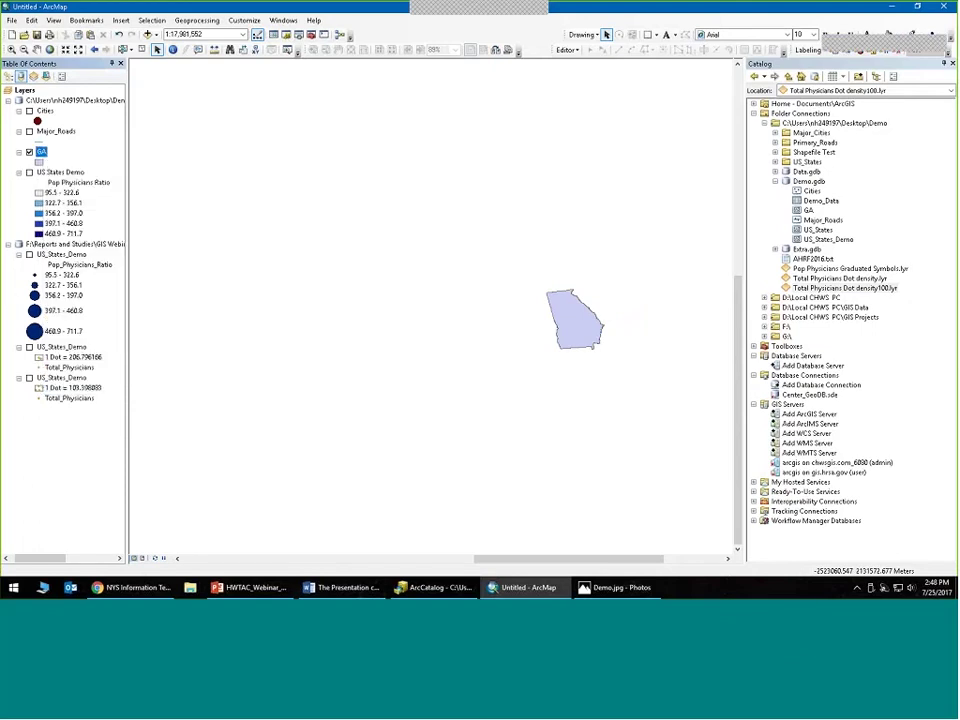
# - Check the current coordinate system in the Layers data frame's properties, leaving the settings as they are
pyautogui.click(24, 90)
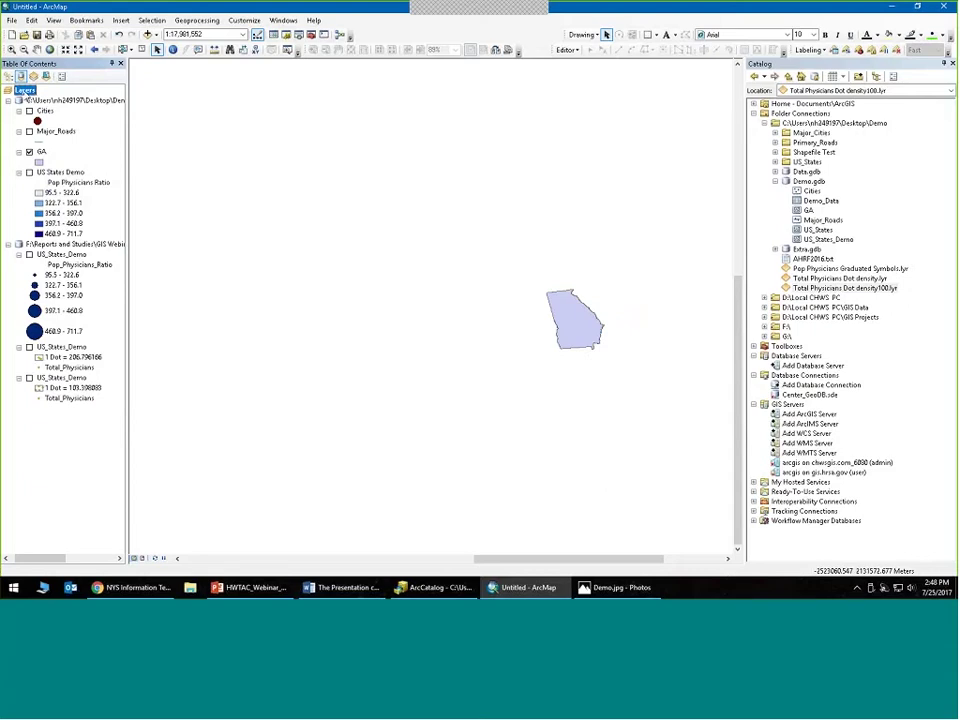
pyautogui.rightClick(20, 91)
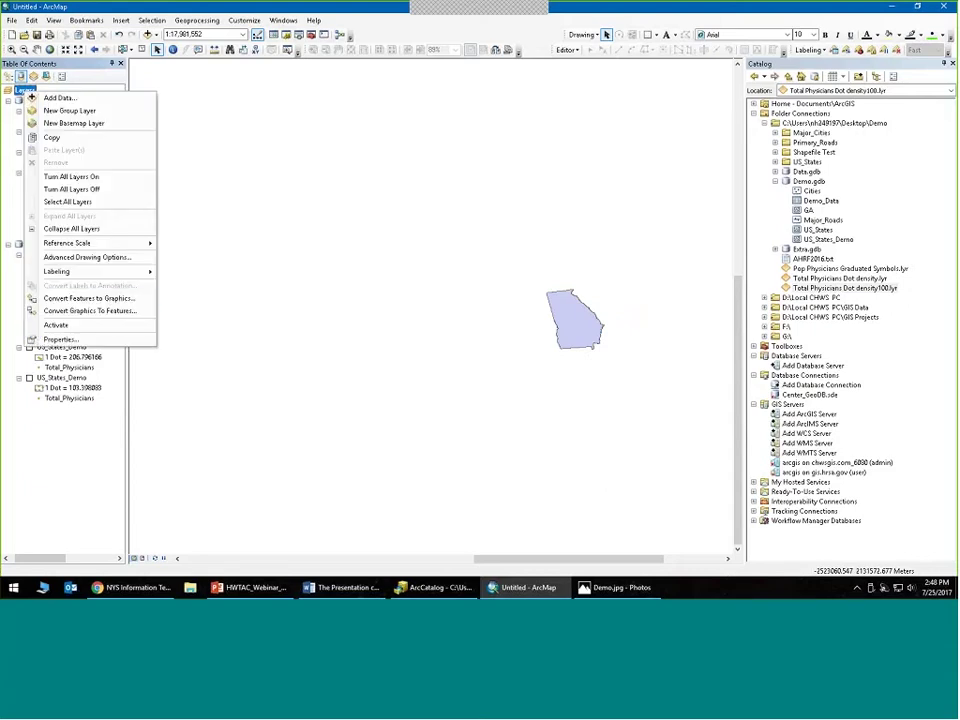
pyautogui.click(70, 338)
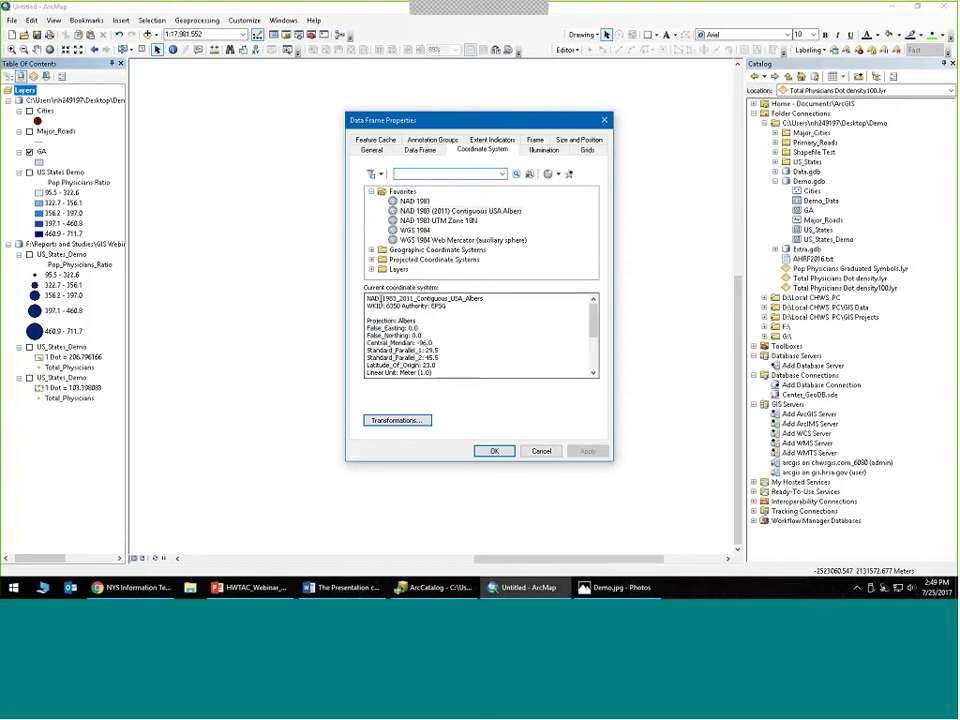
pyautogui.moveTo(378, 298); pyautogui.dragTo(454, 306)
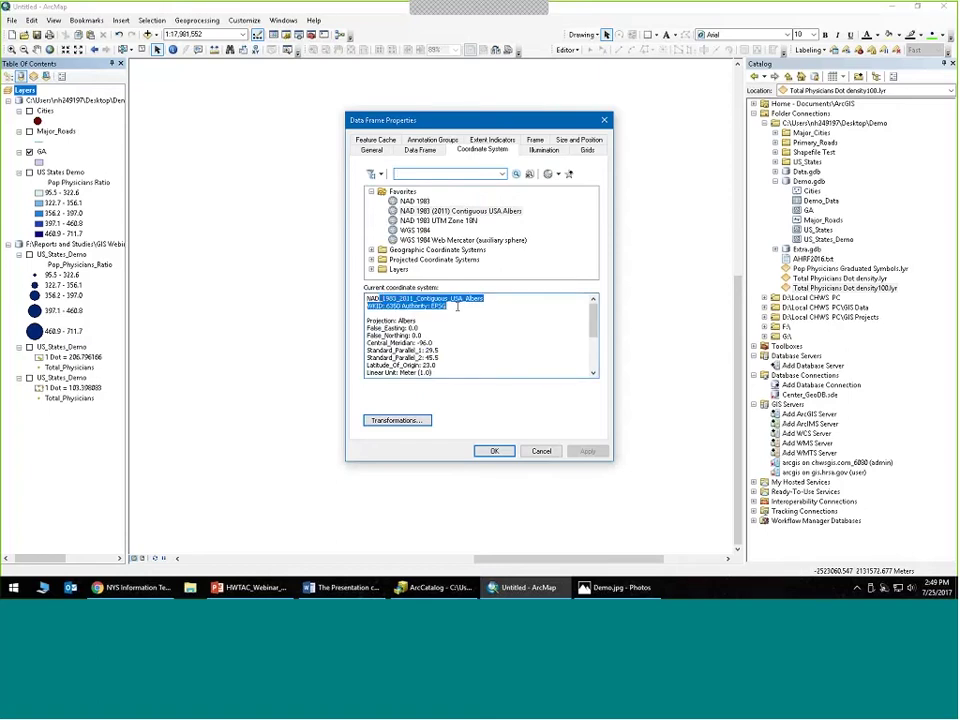
pyautogui.moveTo(594, 318)
pyautogui.mouseDown()
pyautogui.moveTo(598, 350)
pyautogui.moveTo(603, 312)
pyautogui.mouseUp()
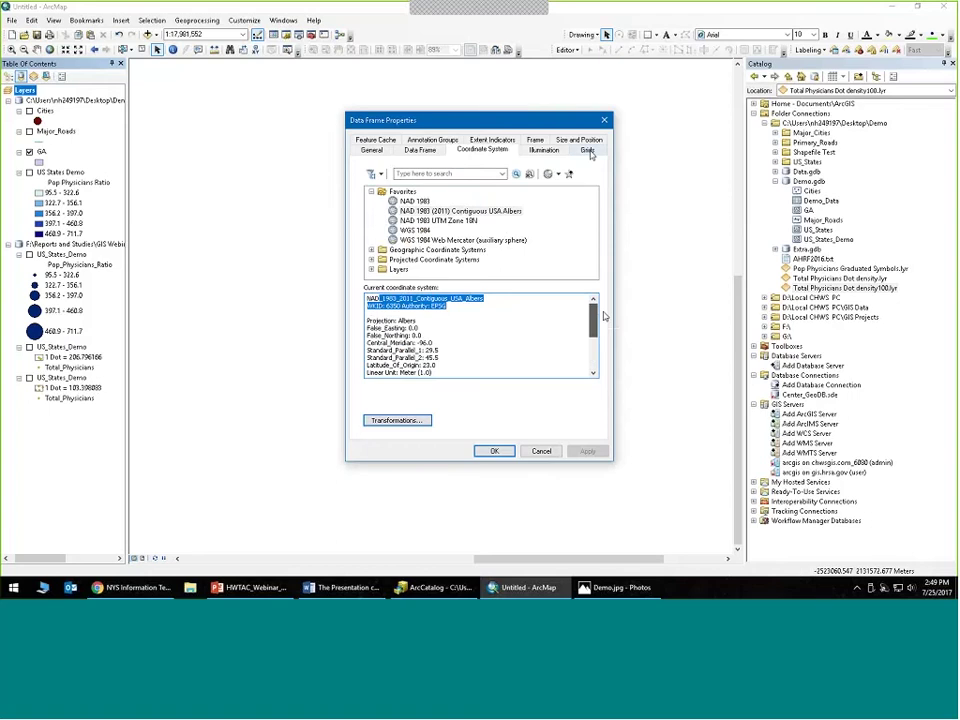
pyautogui.click(604, 120)
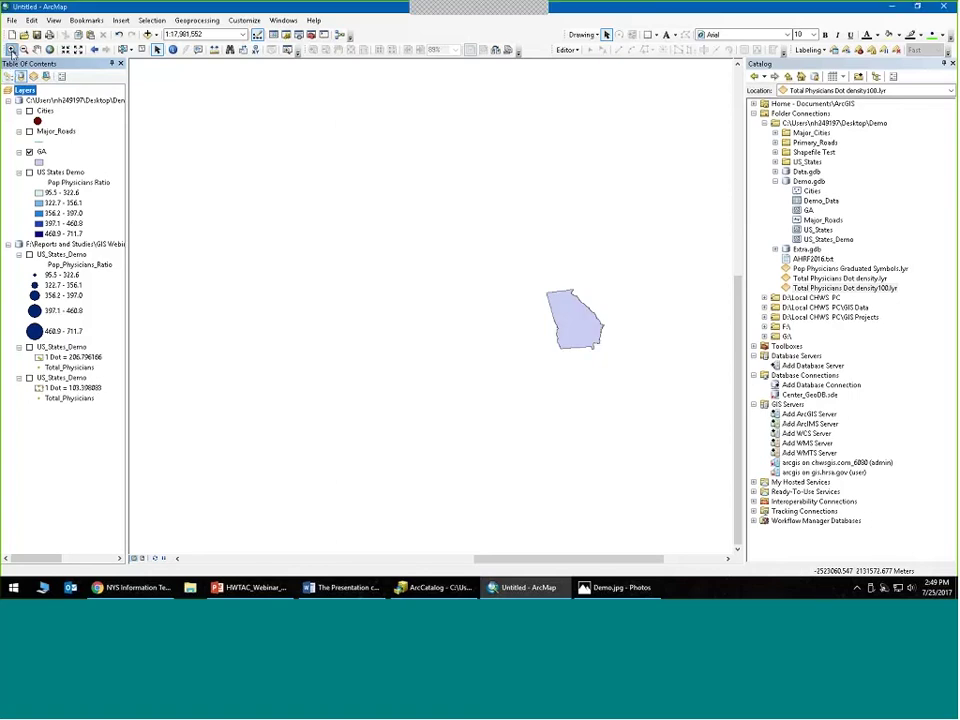
# - Set the Layers data frame to a geographic coordinate system from the North America group, accepting the use of a differing coordinate system
pyautogui.moveTo(480, 247); pyautogui.dragTo(634, 394)
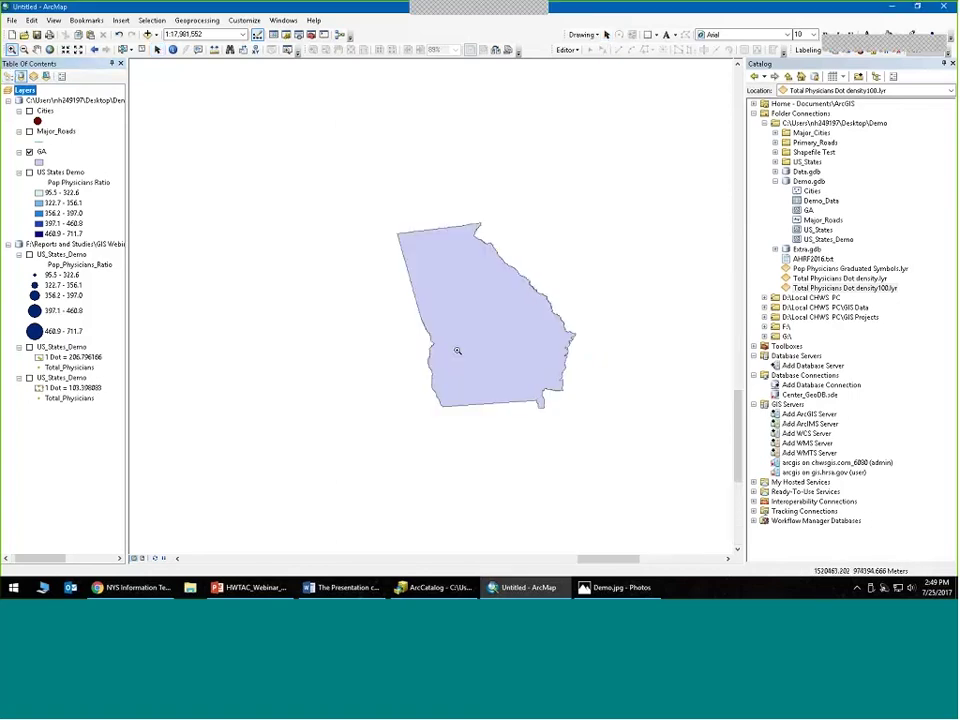
pyautogui.rightClick(25, 91)
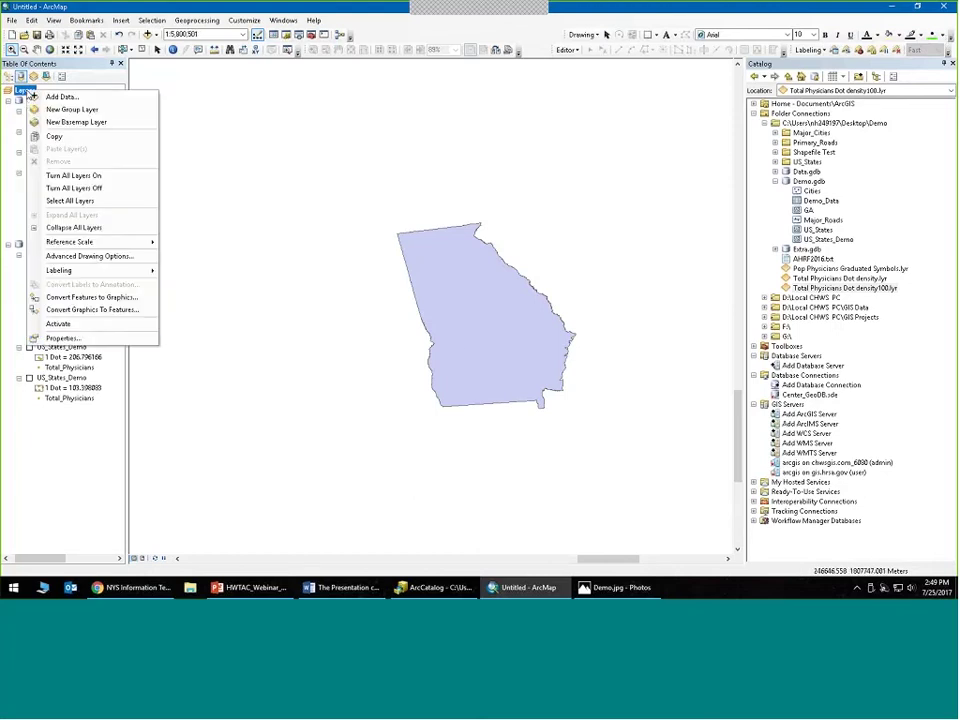
pyautogui.click(62, 338)
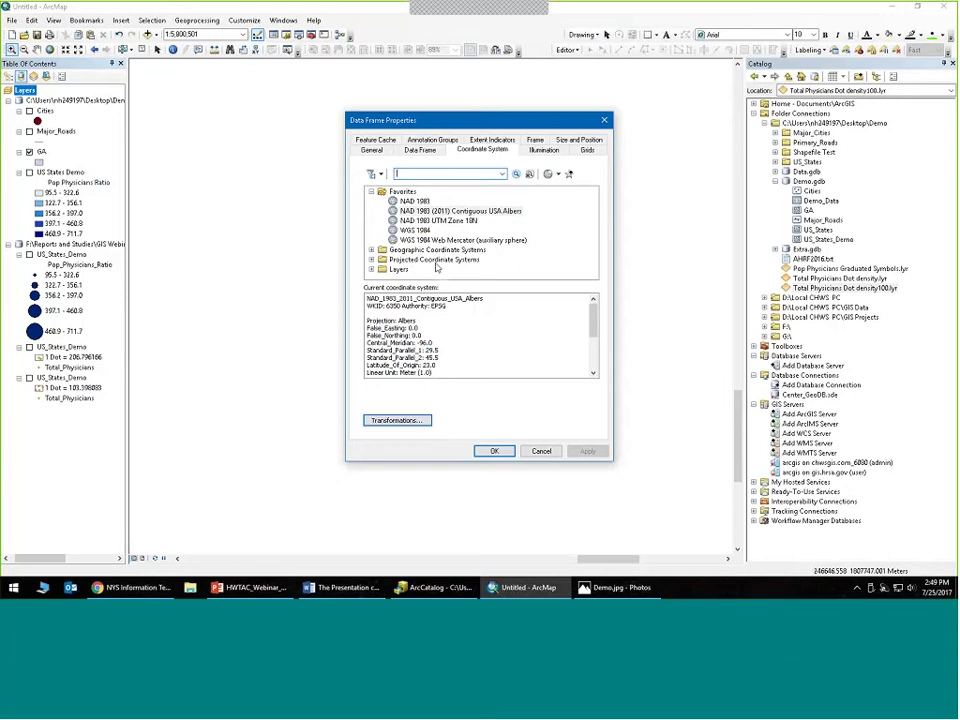
pyautogui.click(371, 250)
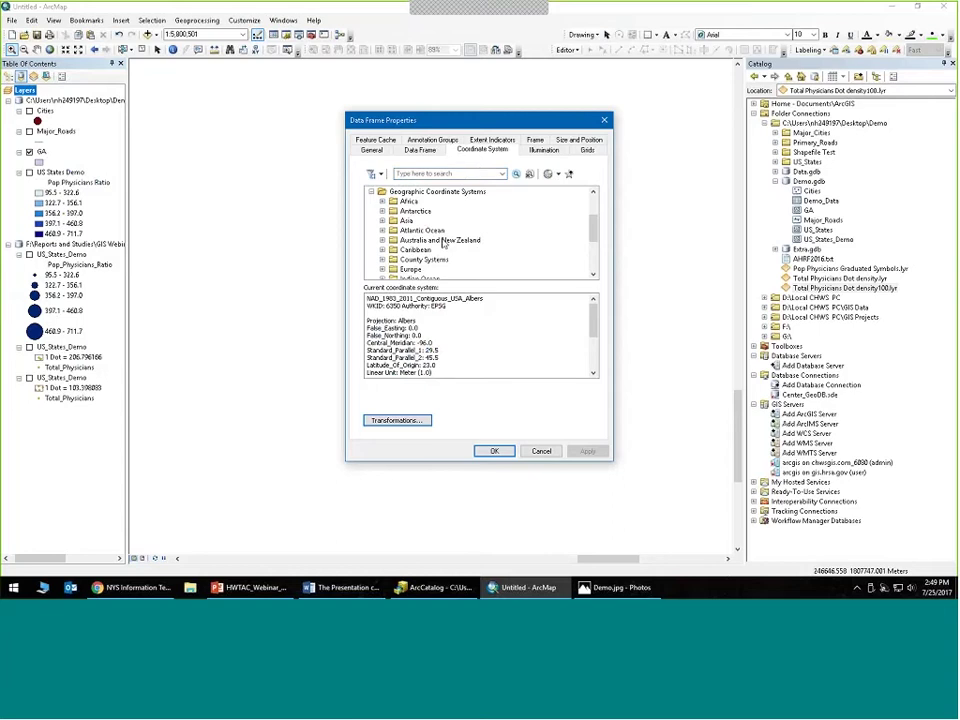
pyautogui.scroll(-2, 455, 243)
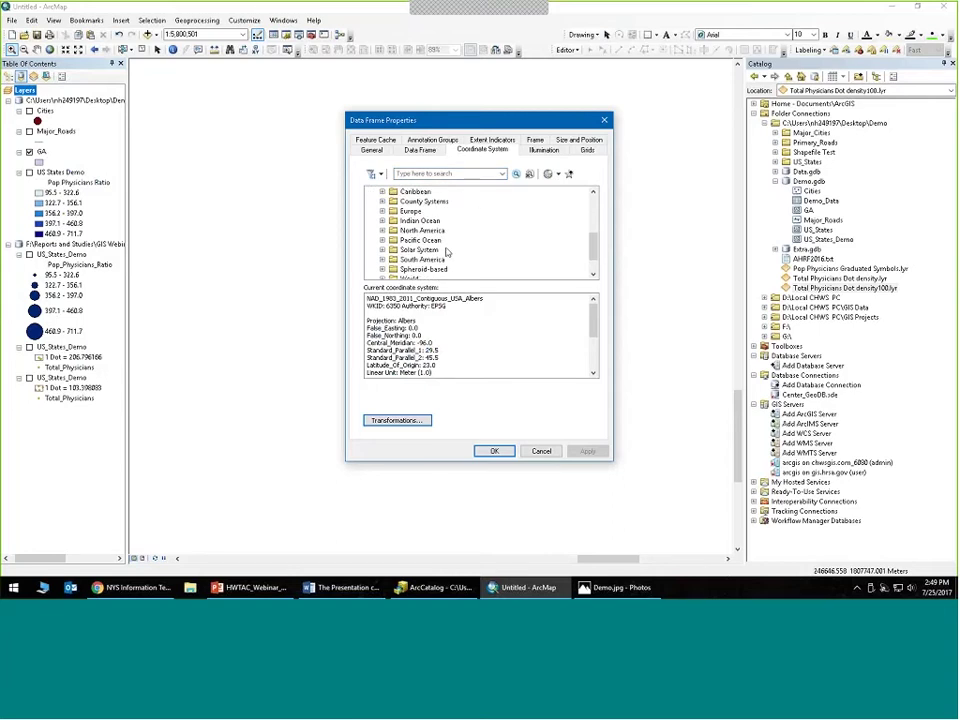
pyautogui.click(382, 230)
pyautogui.scroll(-3, 480, 234)
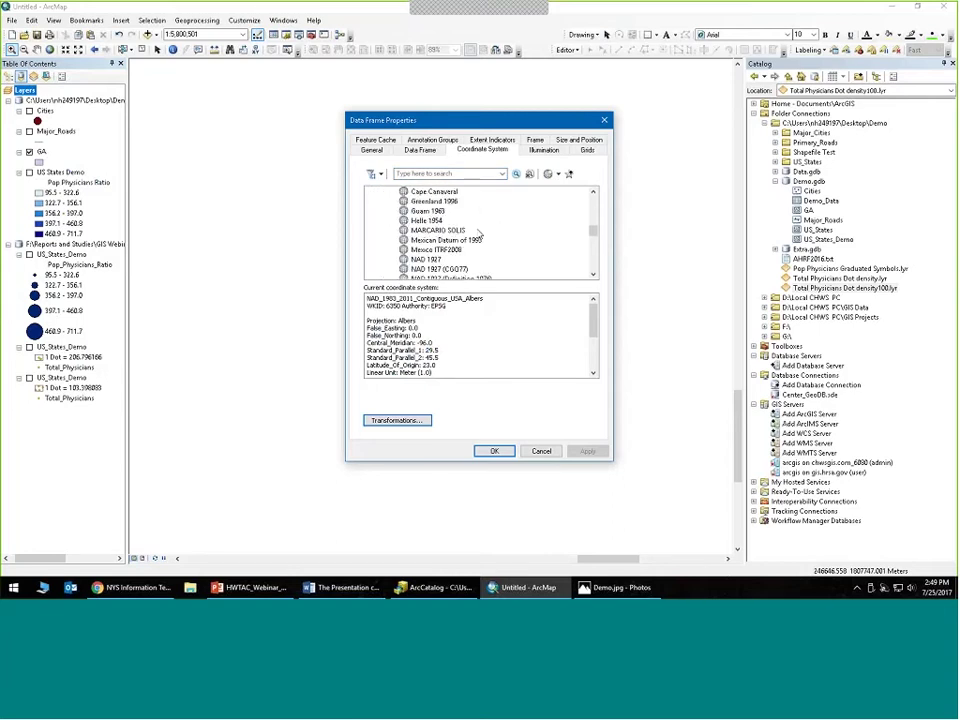
pyautogui.scroll(-1, 480, 234)
pyautogui.click(430, 268)
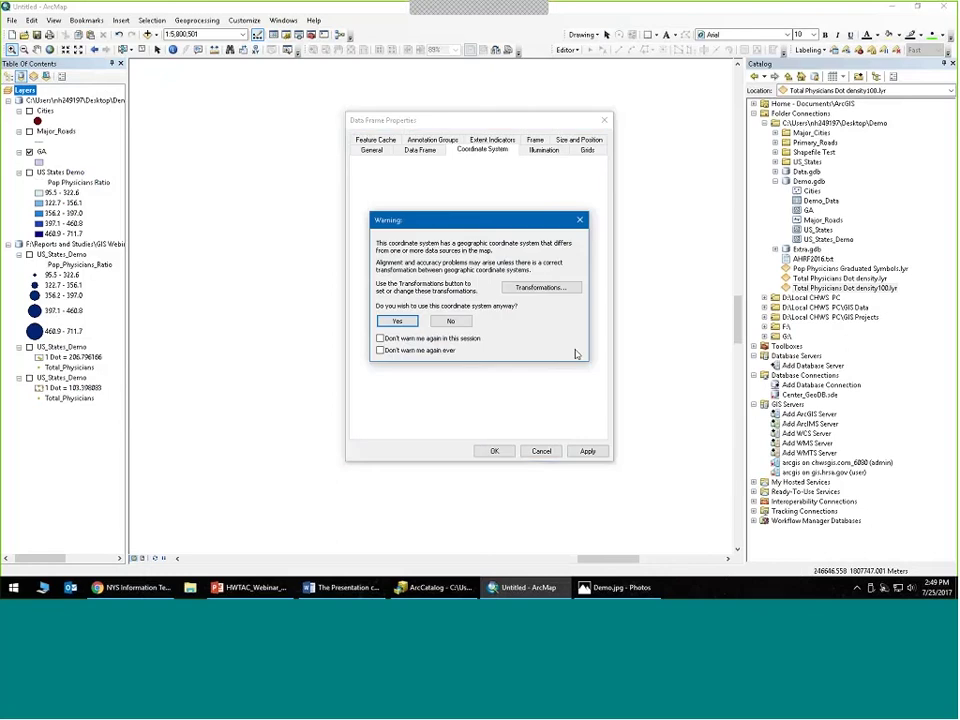
pyautogui.click(397, 321)
pyautogui.click(434, 279)
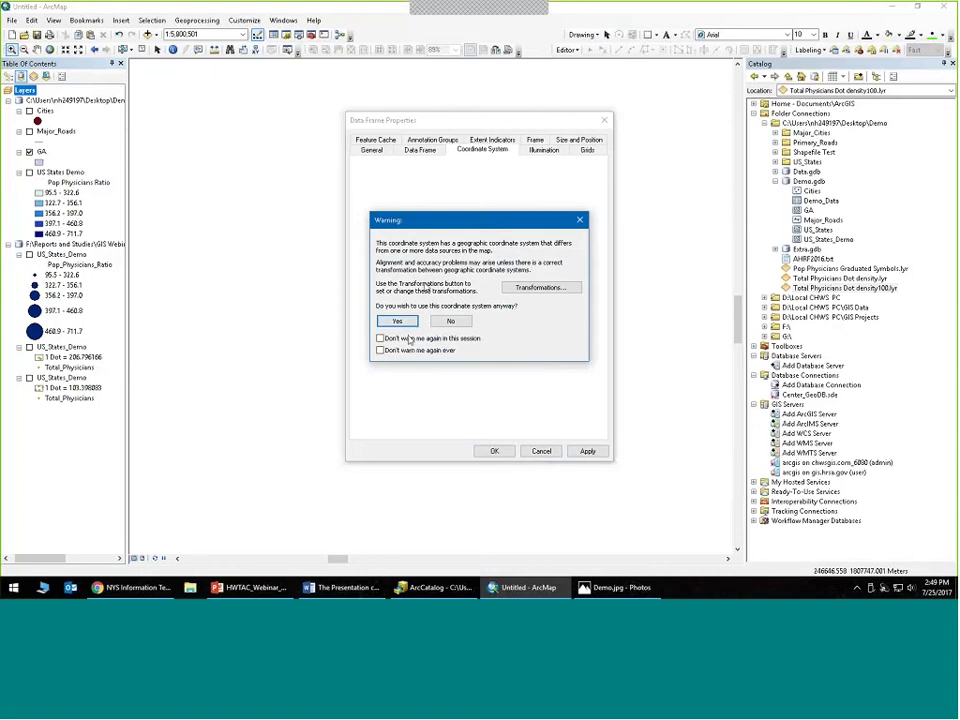
pyautogui.click(397, 321)
pyautogui.click(494, 451)
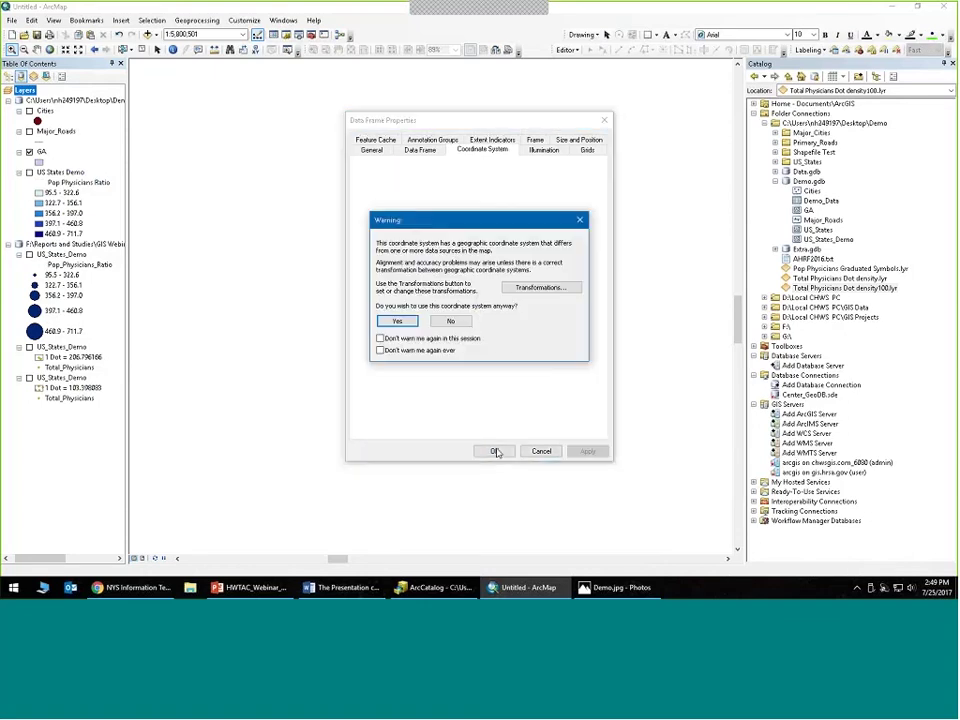
pyautogui.press('Return')
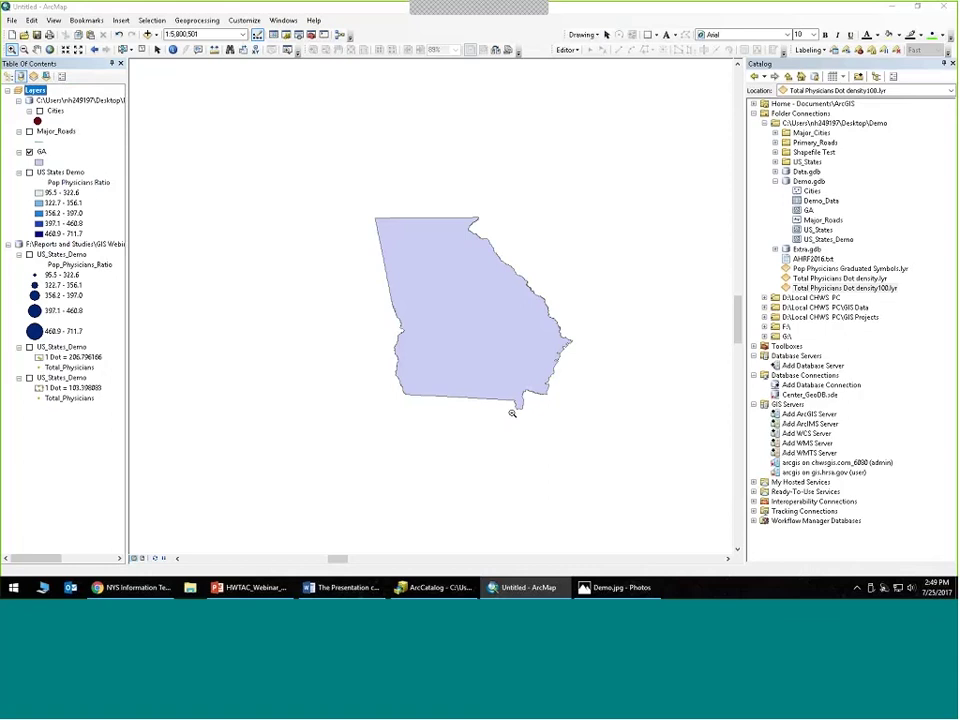
# - Review the label and symbology settings in the GA layer's properties without changing them
pyautogui.rightClick(41, 151)
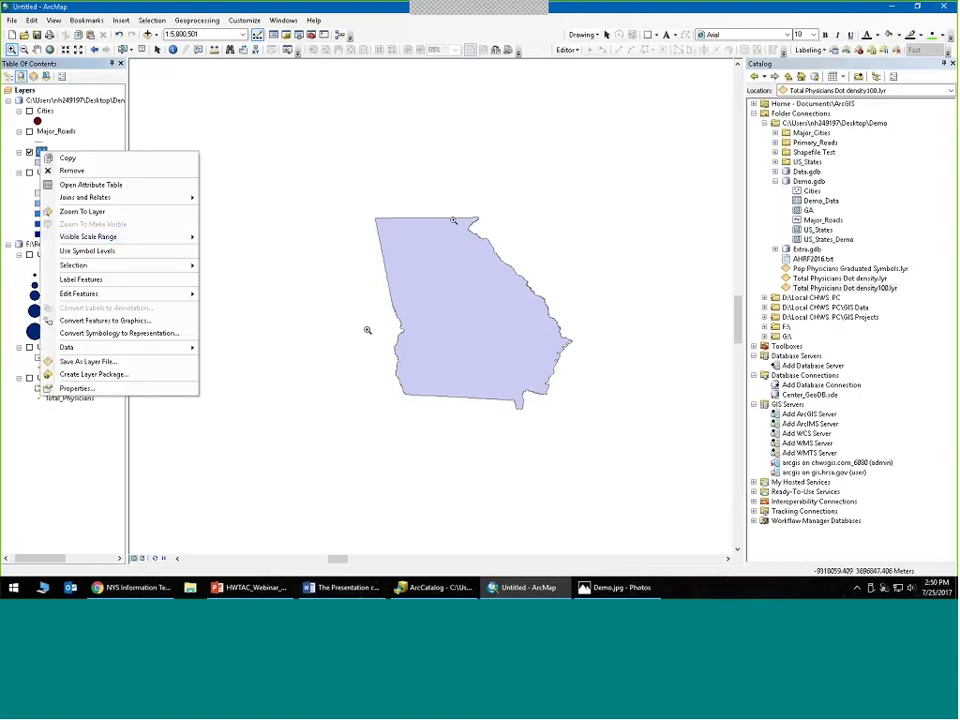
pyautogui.click(97, 390)
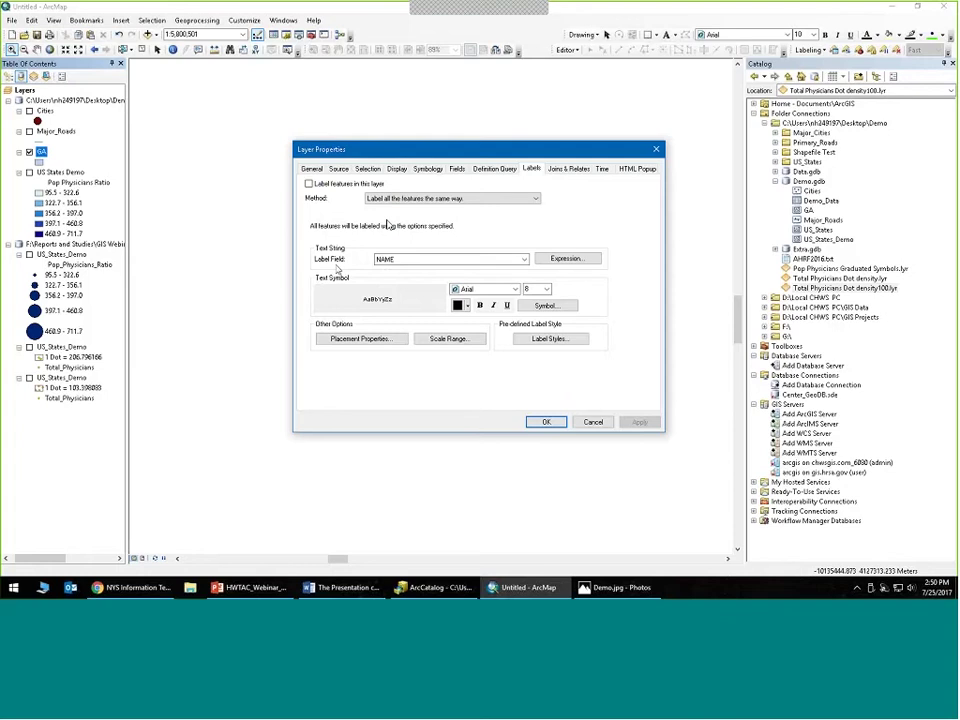
pyautogui.click(428, 169)
pyautogui.click(656, 150)
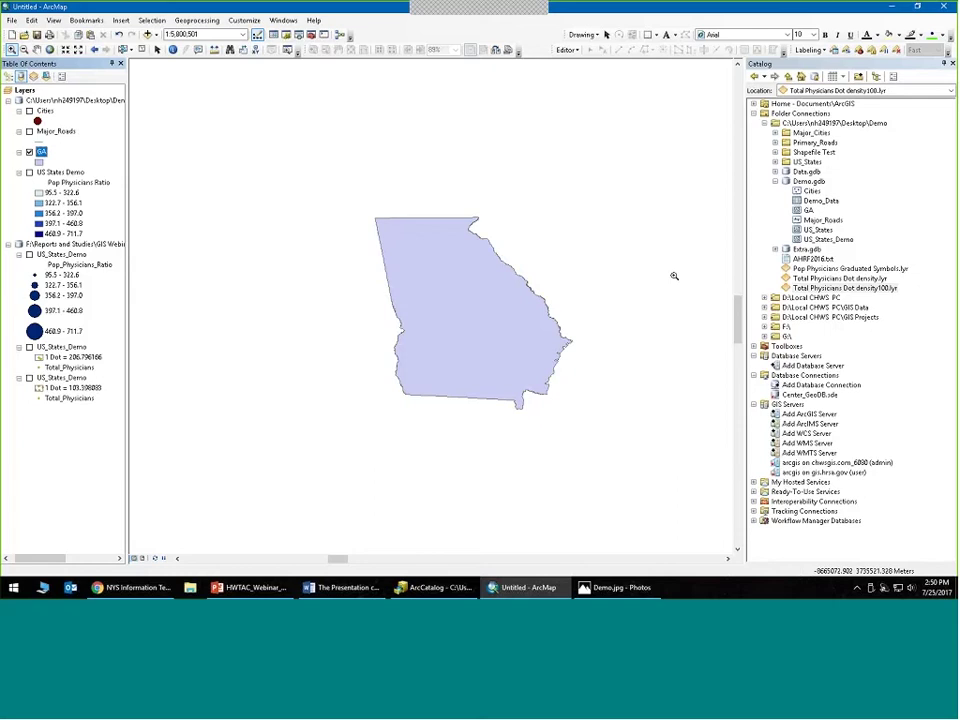
# - Insert a new, empty data frame into the map document
pyautogui.click(41, 152)
pyautogui.click(153, 34)
pyautogui.click(120, 20)
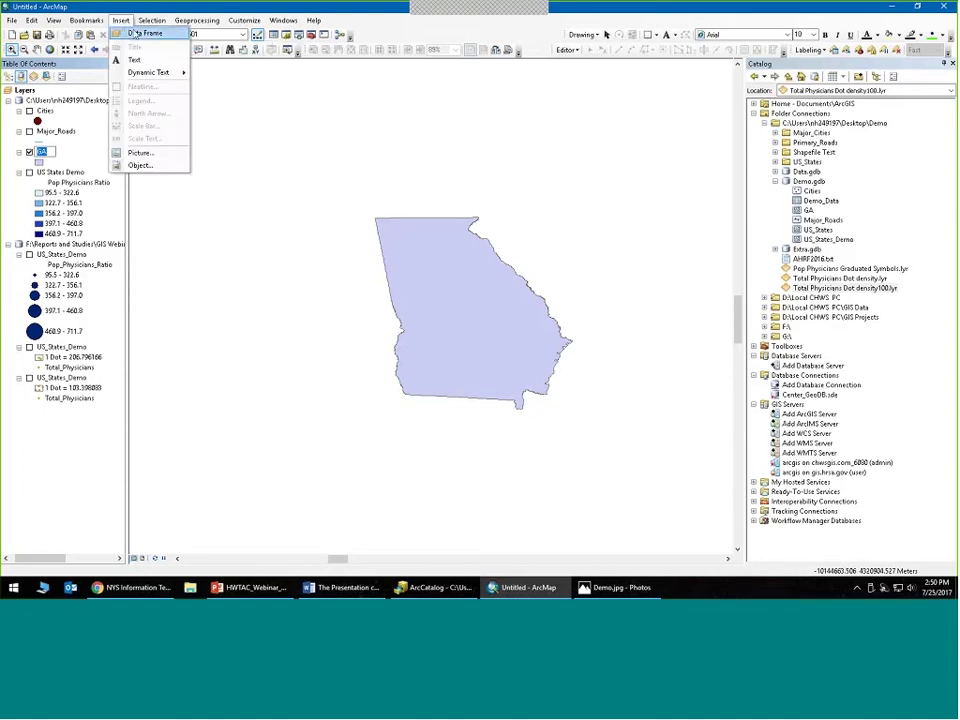
pyautogui.click(142, 33)
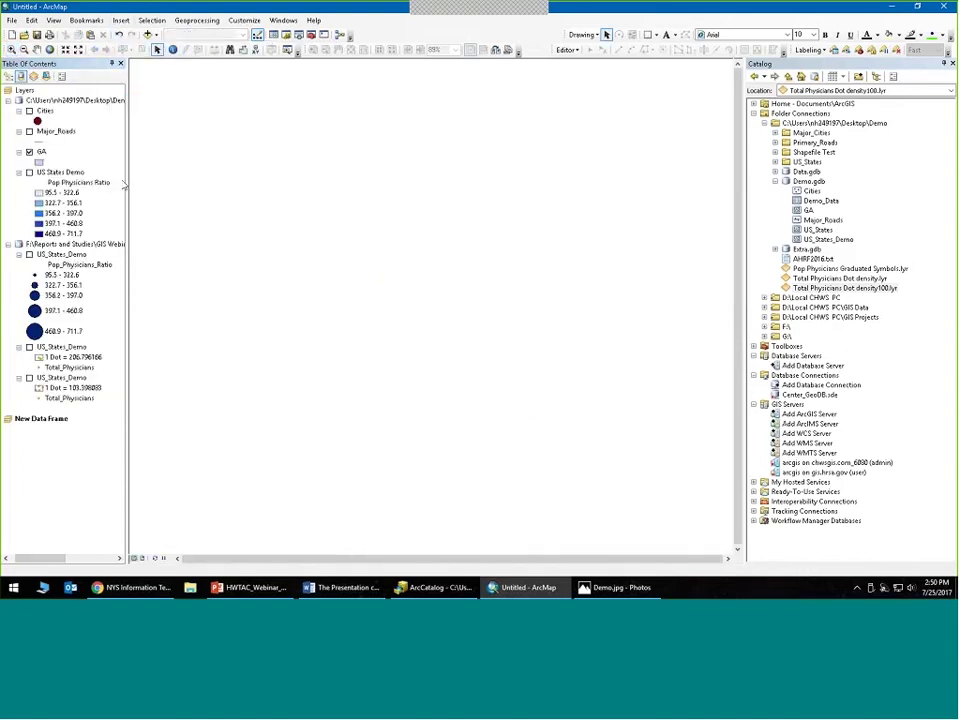
pyautogui.rightClick(59, 418)
pyautogui.click(84, 397)
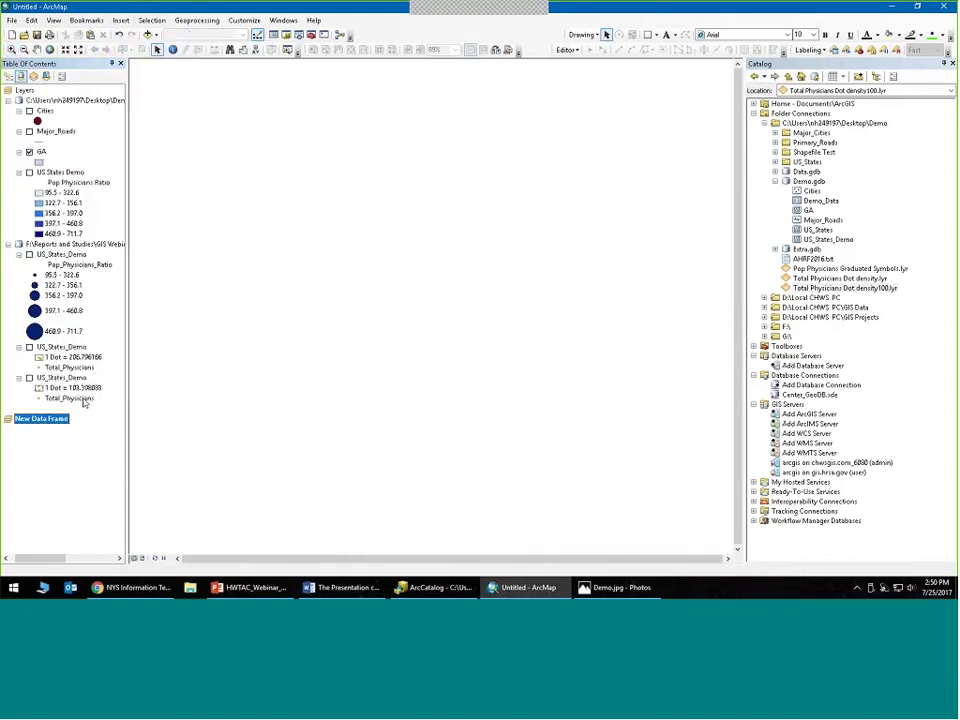
# - Add NYS, NYS_Counties and NYS_PC_HPSAs from Extra.gdb to the new data frame
pyautogui.click(775, 181)
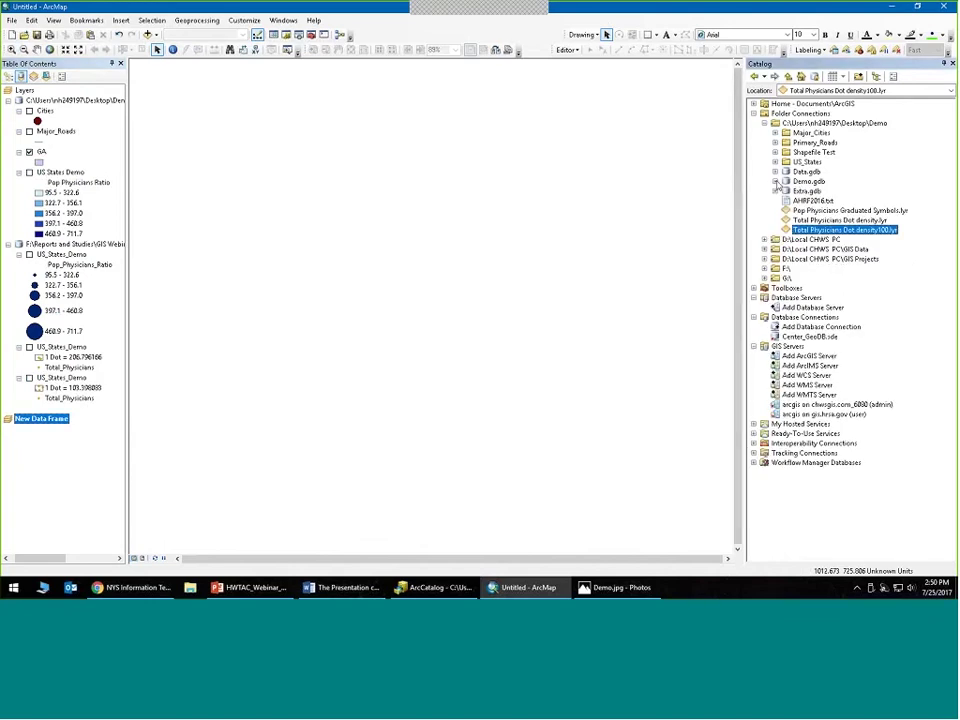
pyautogui.click(775, 191)
pyautogui.moveTo(810, 200)
pyautogui.mouseDown()
pyautogui.moveTo(610, 155)
pyautogui.moveTo(167, 467)
pyautogui.mouseUp()
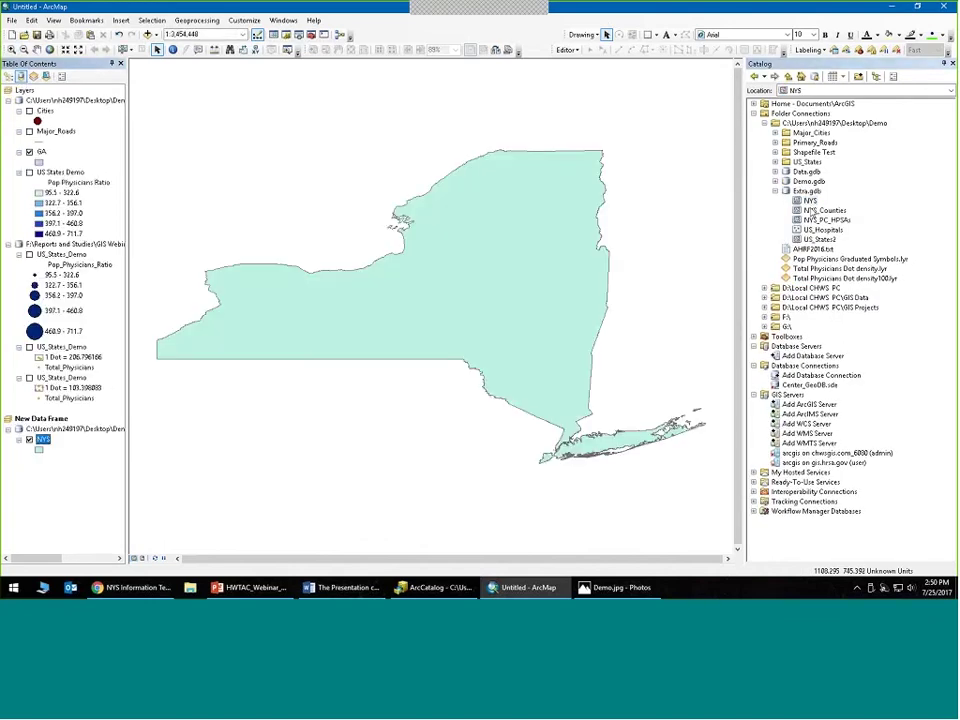
pyautogui.moveTo(812, 212); pyautogui.dragTo(80, 468)
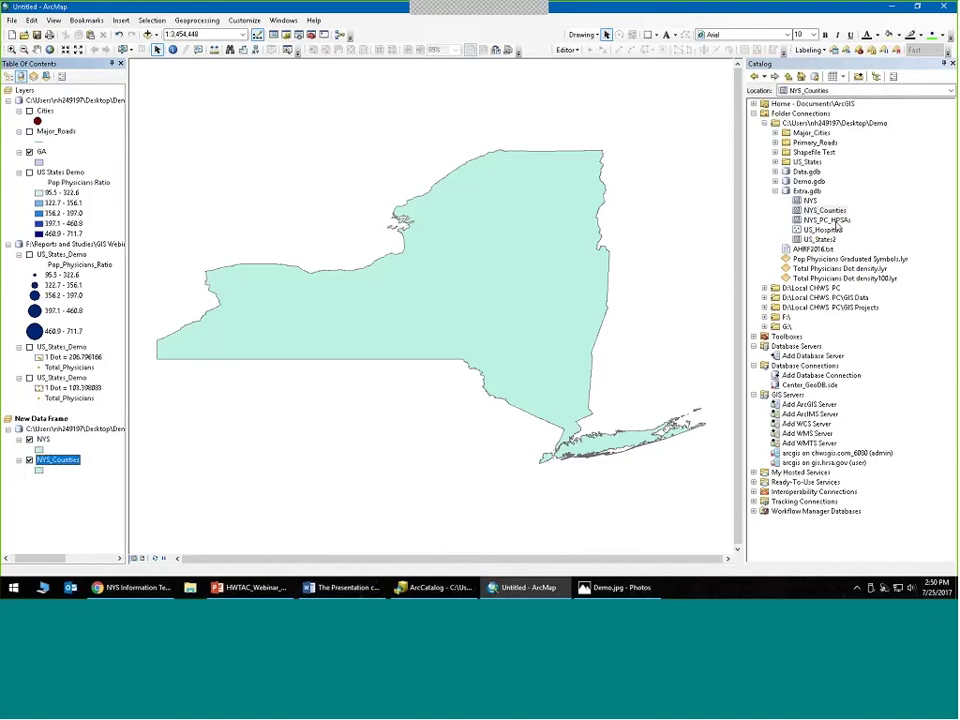
pyautogui.moveTo(830, 220); pyautogui.dragTo(92, 496)
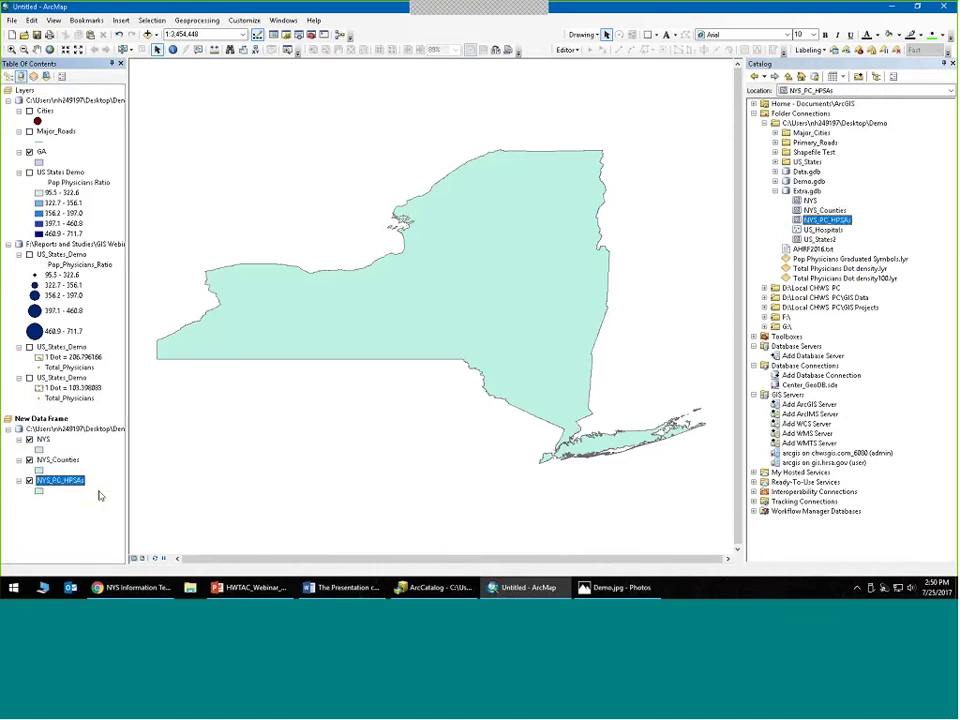
# - List the layers by drawing order and move the NYS layer beneath NYS_PC_HPSAs in the new data frame
pyautogui.moveTo(43, 439); pyautogui.dragTo(44, 497)
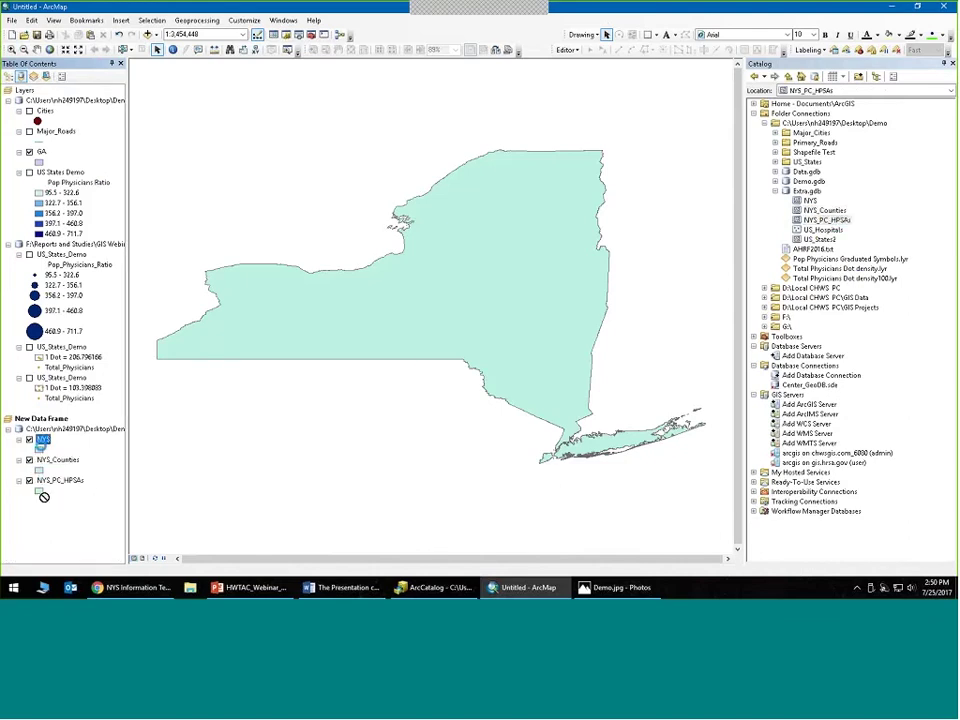
pyautogui.click(8, 76)
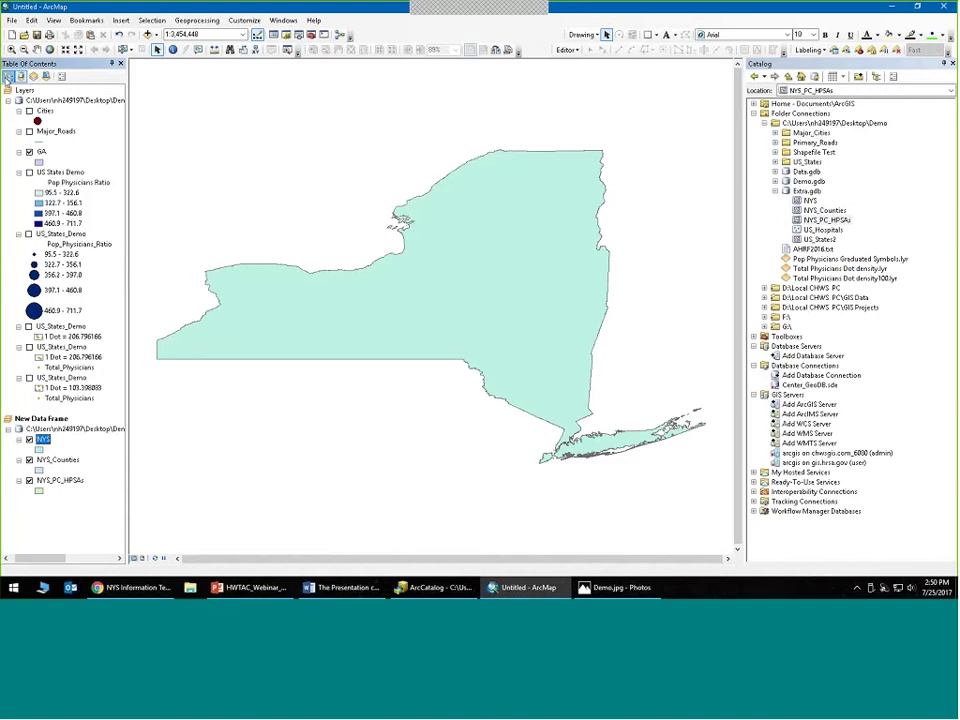
pyautogui.moveTo(43, 409); pyautogui.dragTo(45, 455)
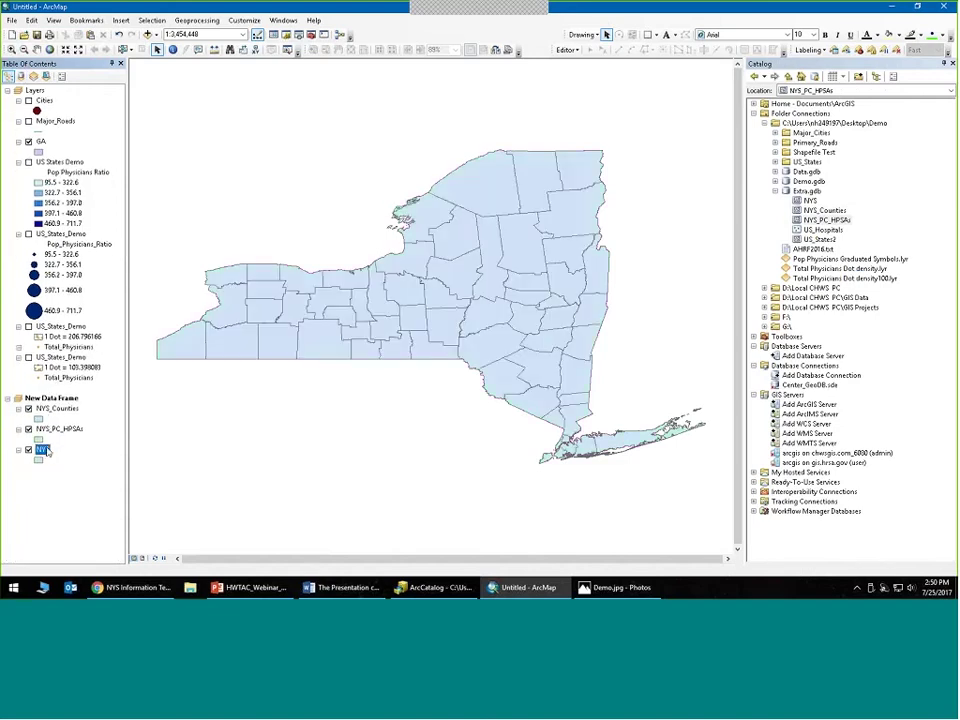
# - Move the NYS_Counties layer beneath NYS_PC_HPSAs in the new data frame and hide it
pyautogui.moveTo(43, 409); pyautogui.dragTo(30, 432)
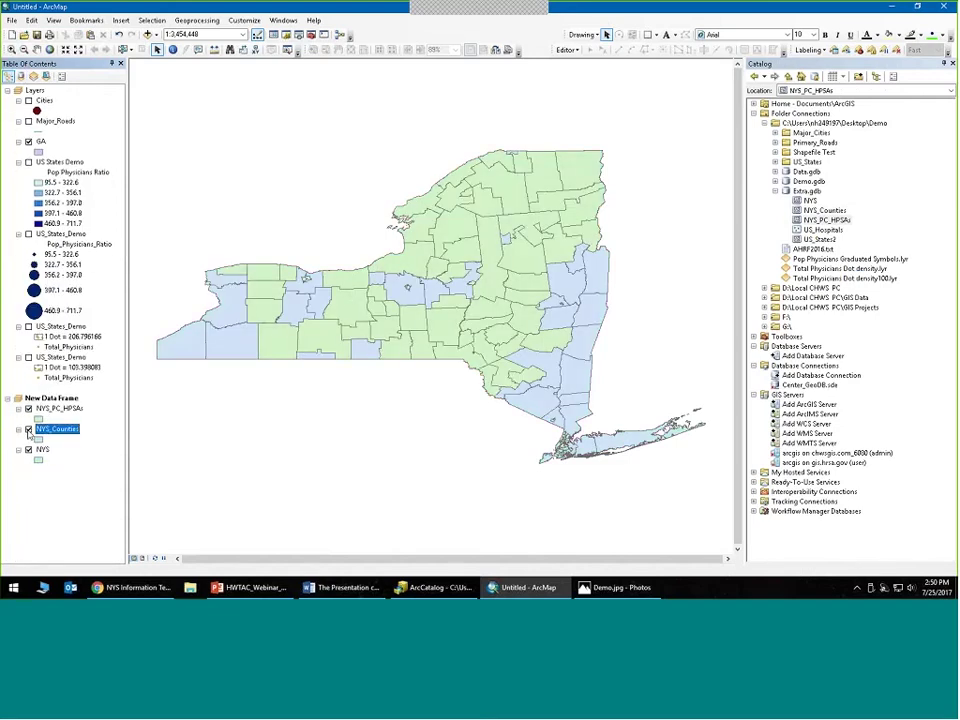
pyautogui.click(28, 429)
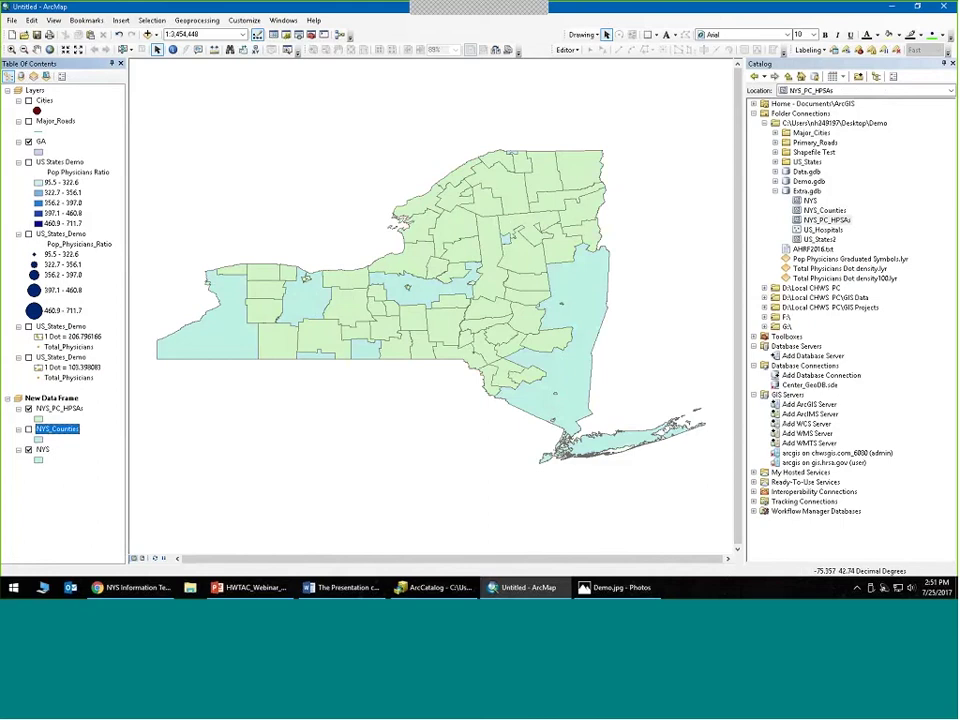
# - Remove the data frame holding the New York layers and display the US States Demo layer across the contiguous states
pyautogui.rightClick(45, 398)
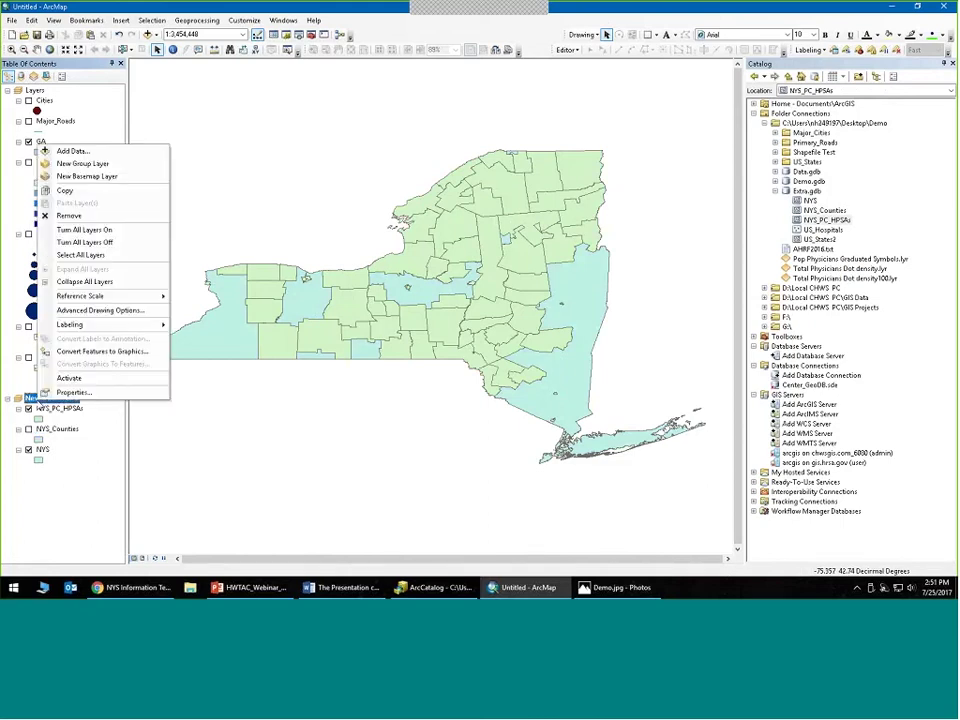
pyautogui.click(69, 215)
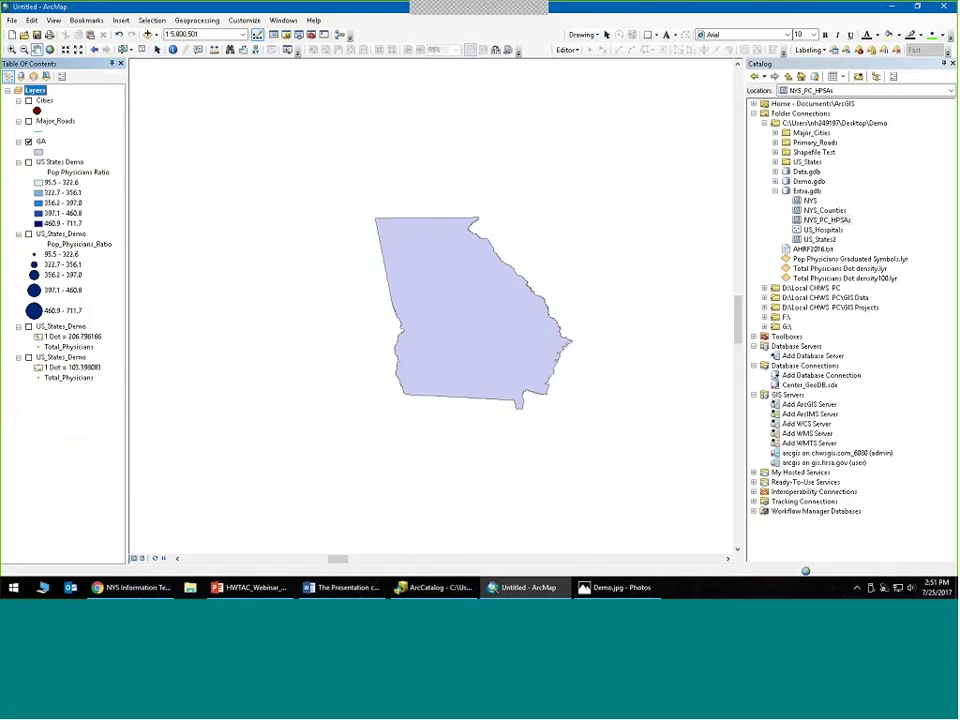
pyautogui.click(29, 162)
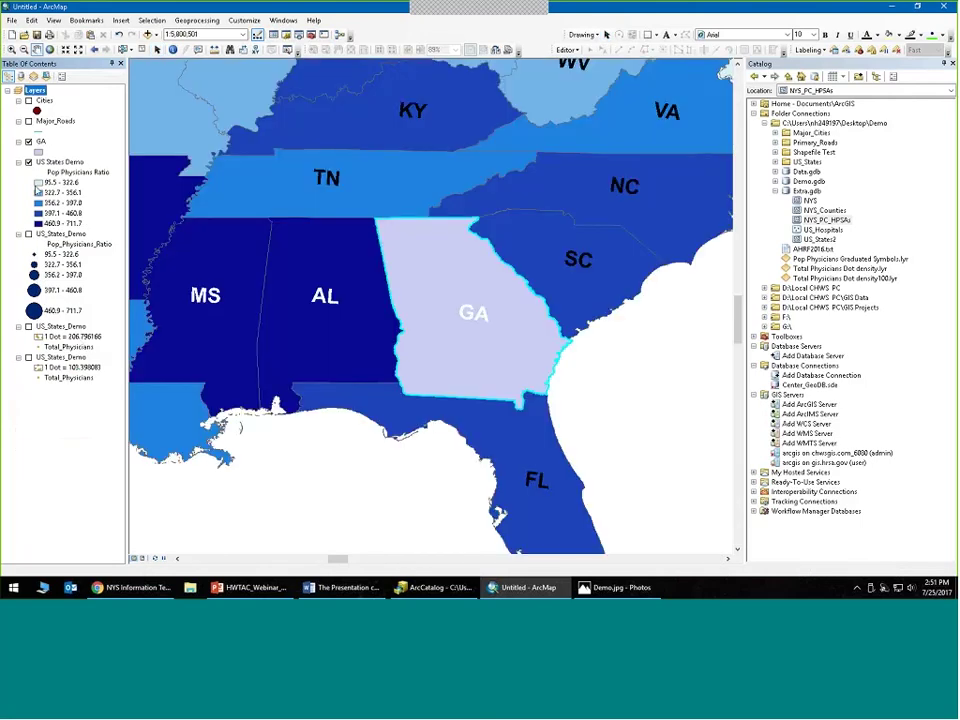
pyautogui.scroll(-4, 430, 305)
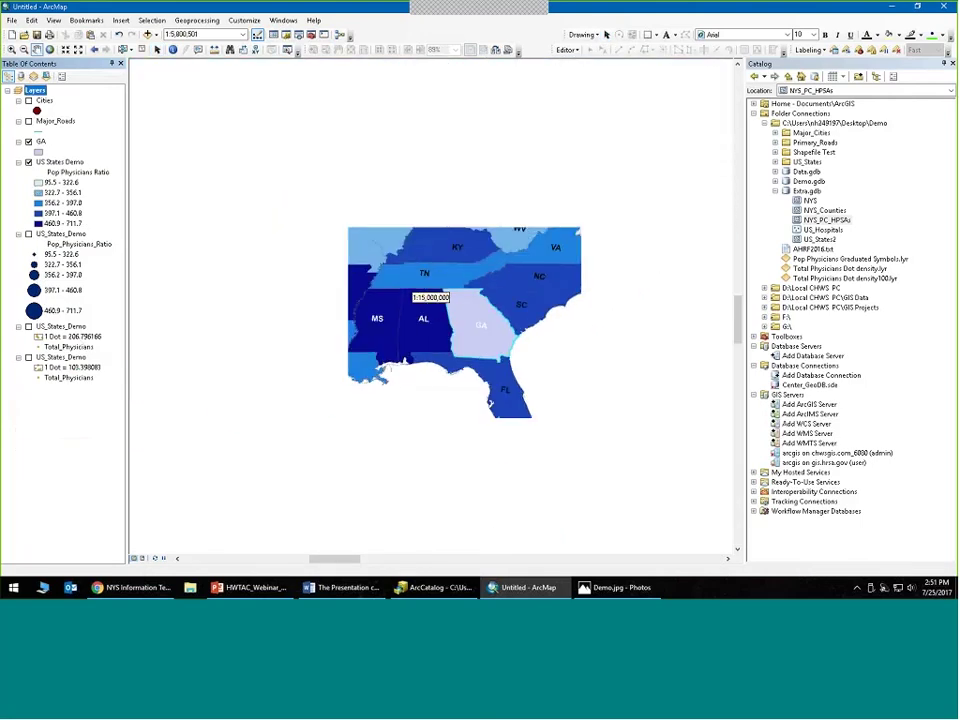
pyautogui.scroll(-2, 430, 305)
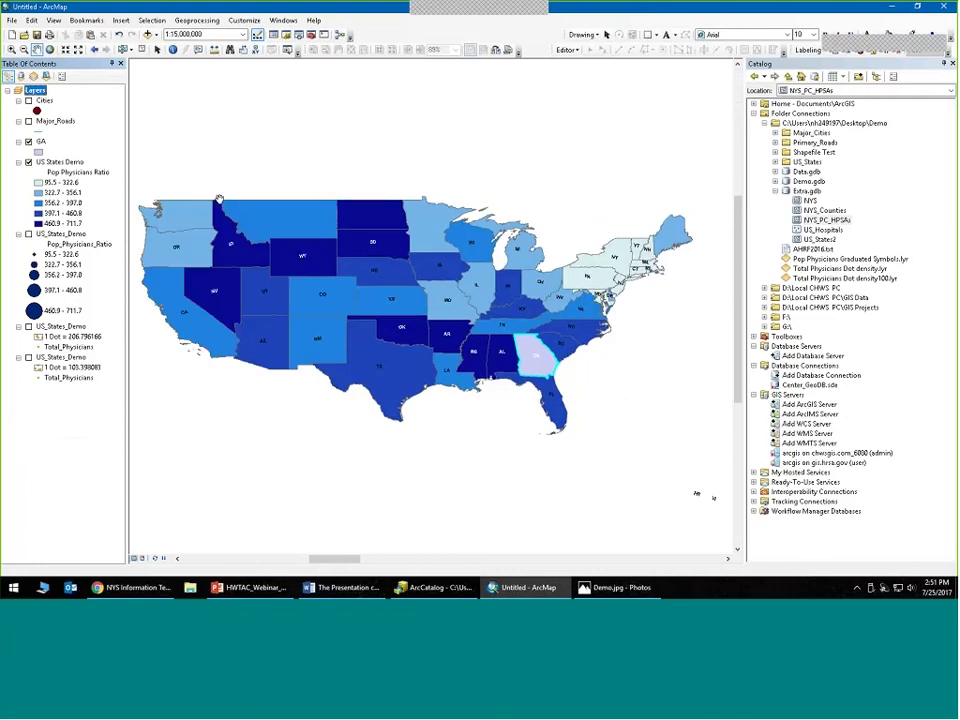
pyautogui.scroll(3, 246, 183)
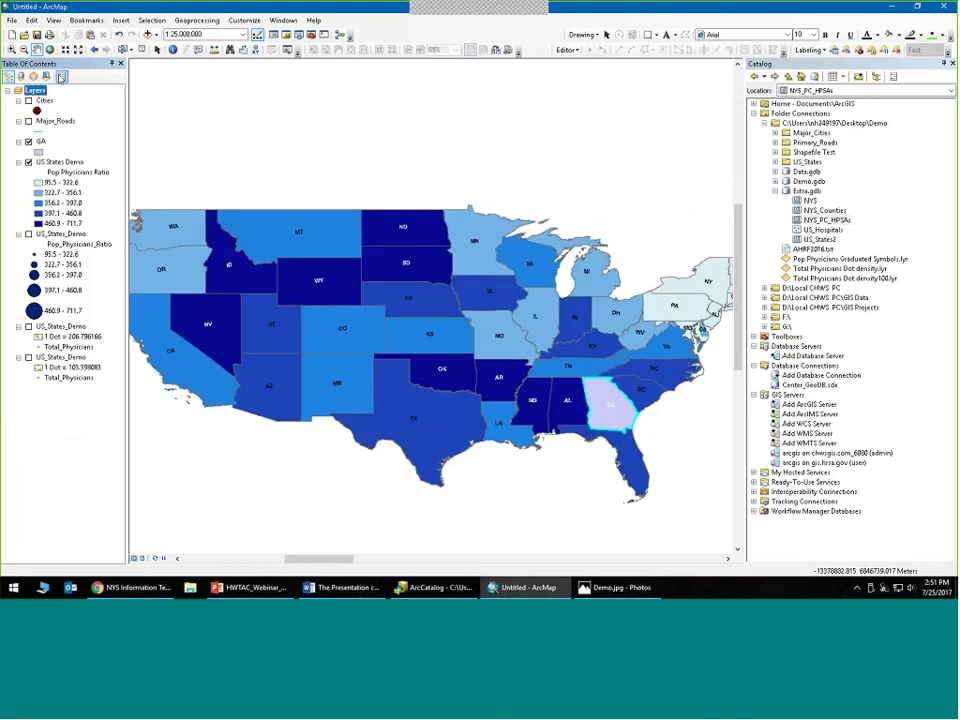
# - Insert another empty data frame into the map document
pyautogui.click(121, 20)
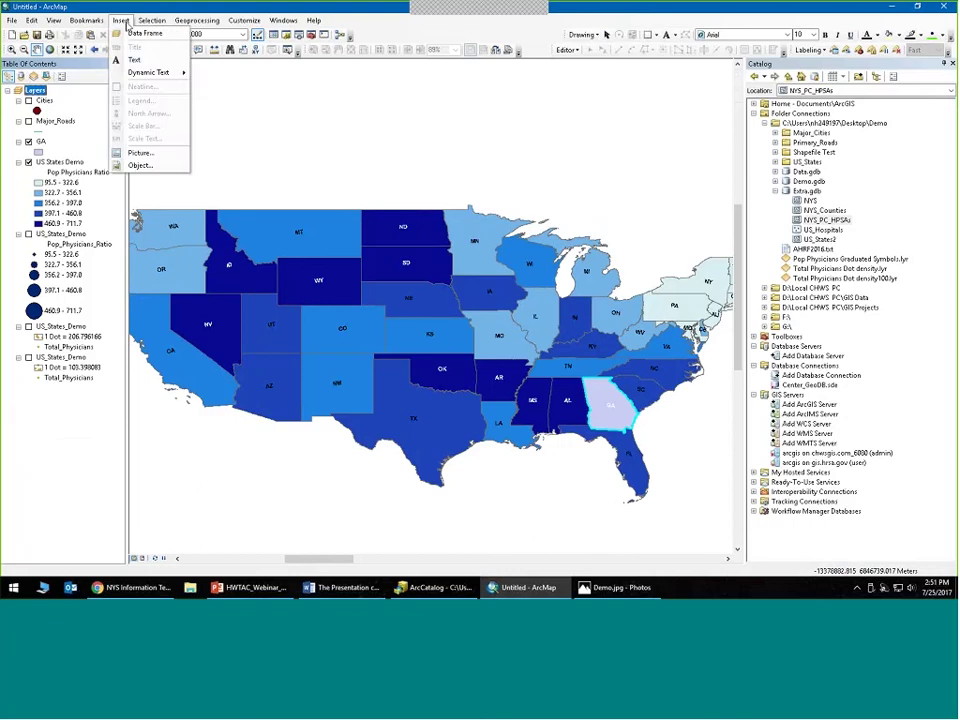
pyautogui.click(145, 33)
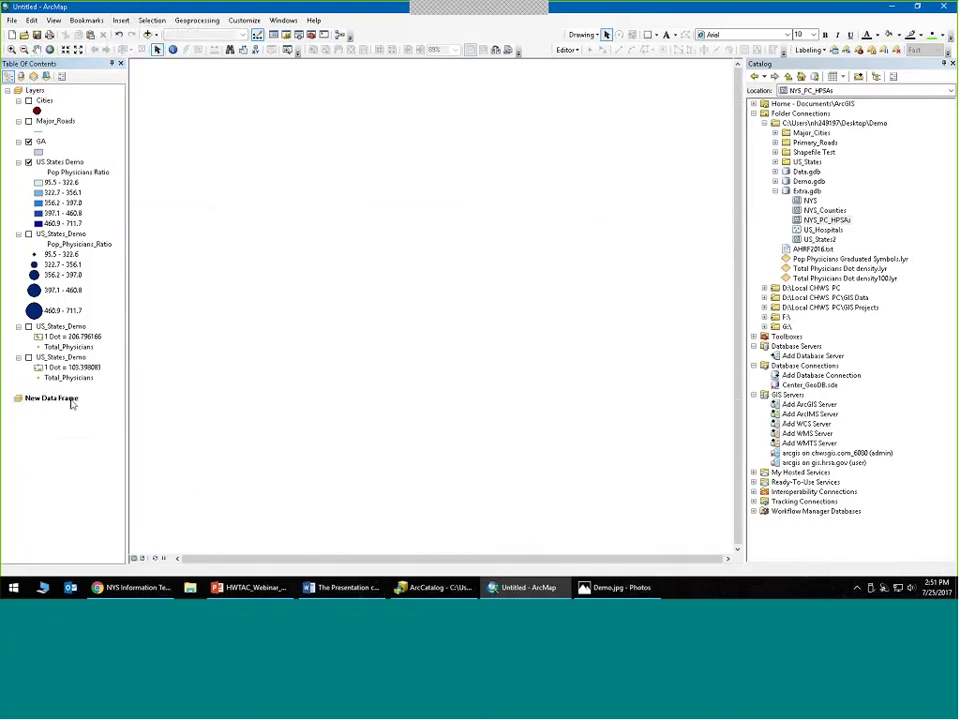
# - Remove the two dot density US_States_Demo layers, the graduated-symbol US_States_Demo layer and the GA layer from the Layers data frame
pyautogui.rightClick(60, 357)
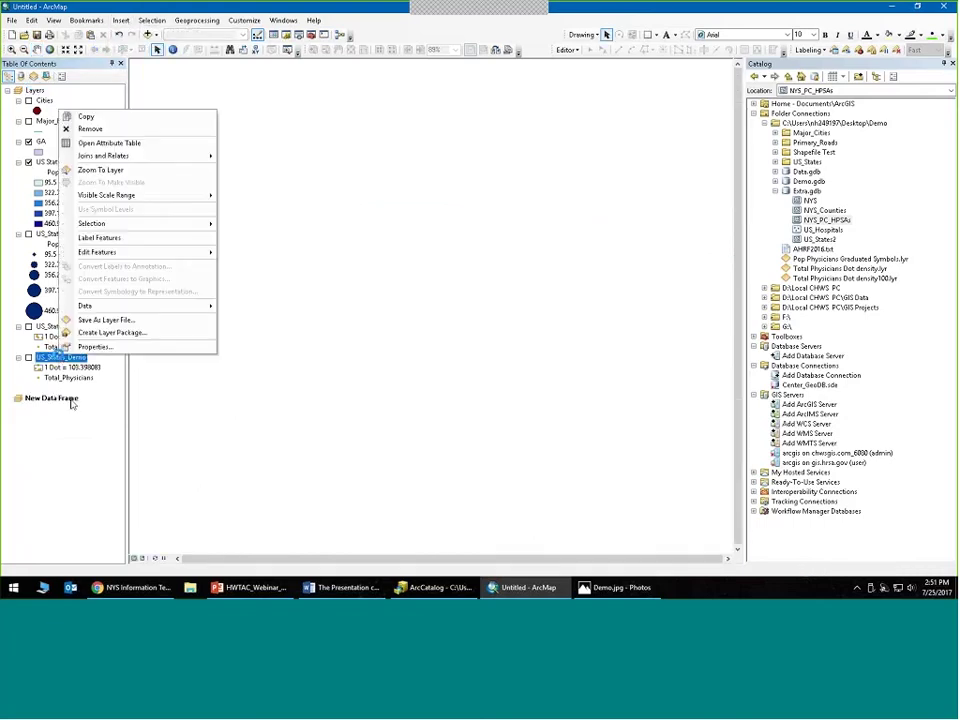
pyautogui.click(92, 130)
pyautogui.rightClick(57, 330)
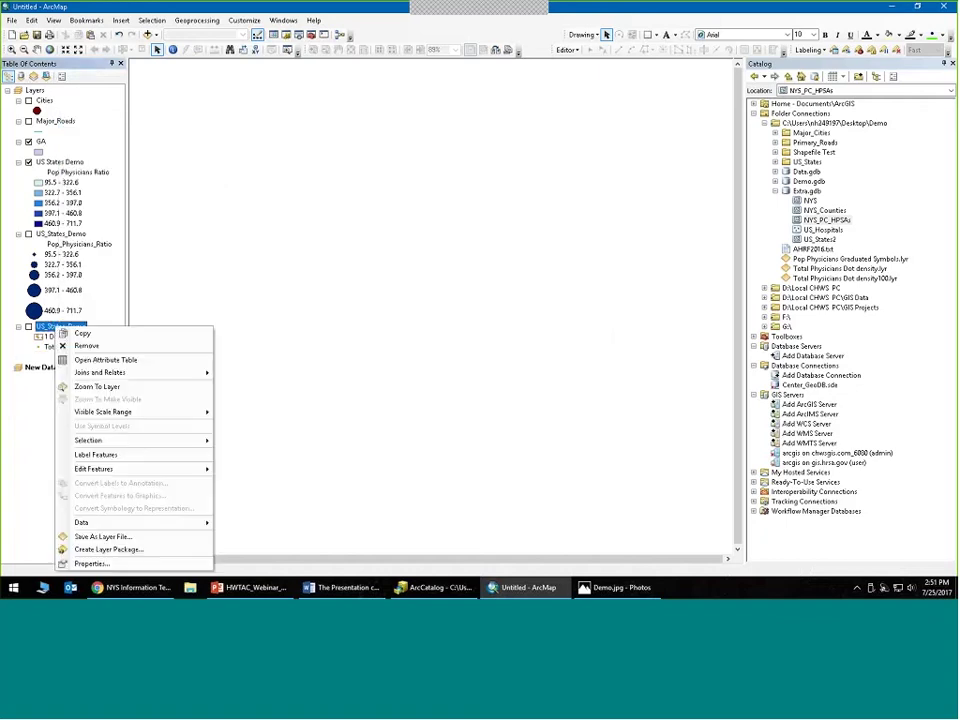
pyautogui.click(87, 346)
pyautogui.rightClick(62, 234)
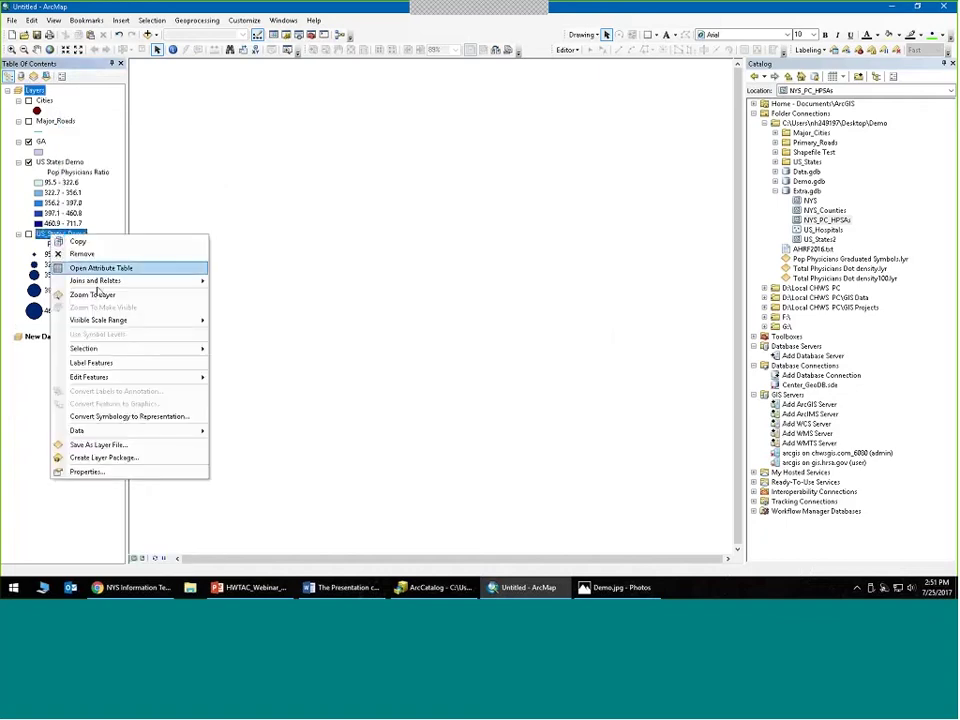
pyautogui.click(83, 251)
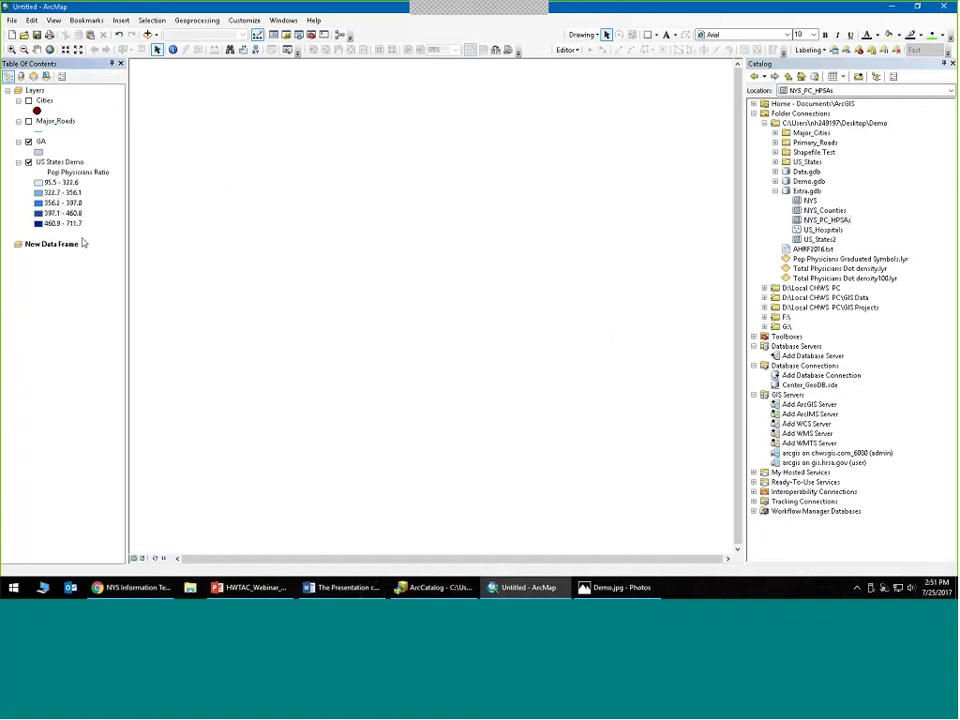
pyautogui.rightClick(40, 141)
pyautogui.click(78, 158)
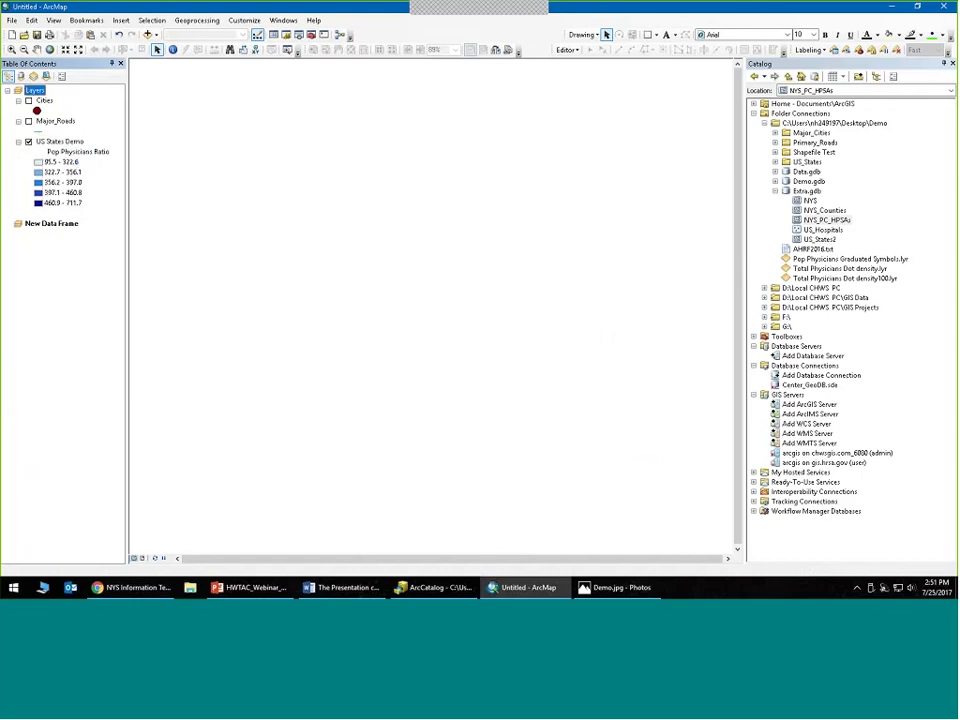
# - Activate the Layers data frame and show the contiguous states at a scale of 1:25,000,000
pyautogui.keyDown('ctrl'); pyautogui.click(48, 224); pyautogui.keyUp('ctrl')
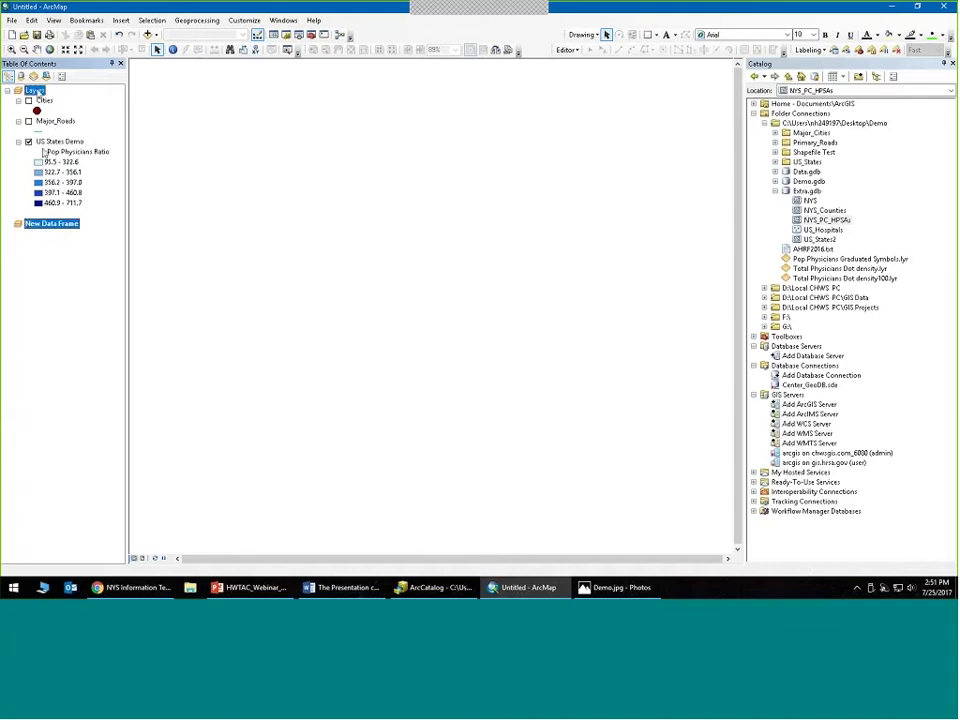
pyautogui.click(34, 93)
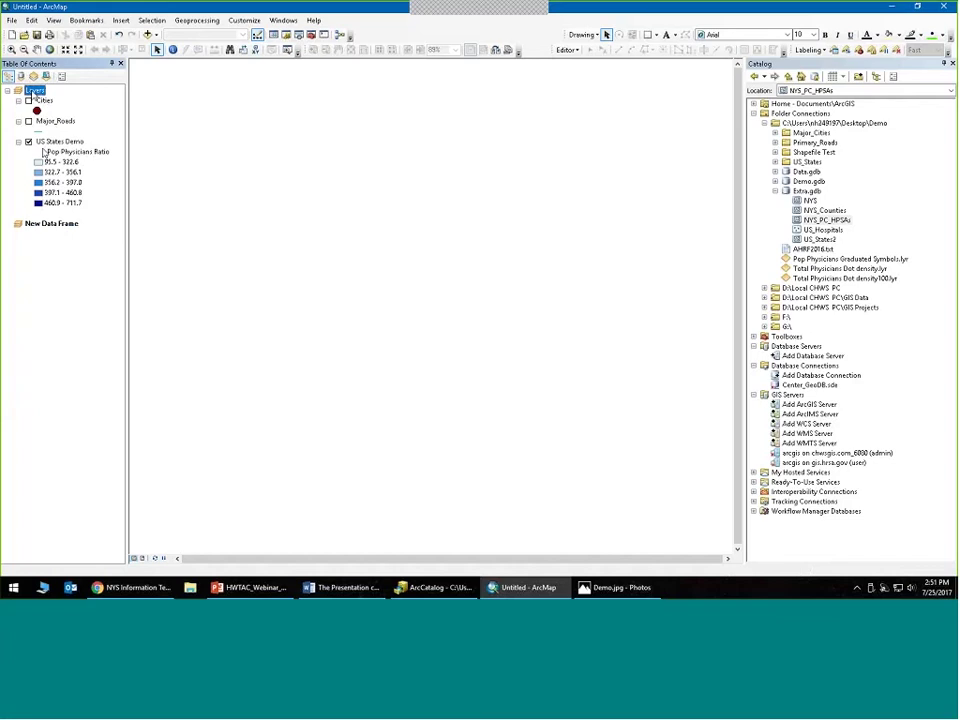
pyautogui.rightClick(35, 93)
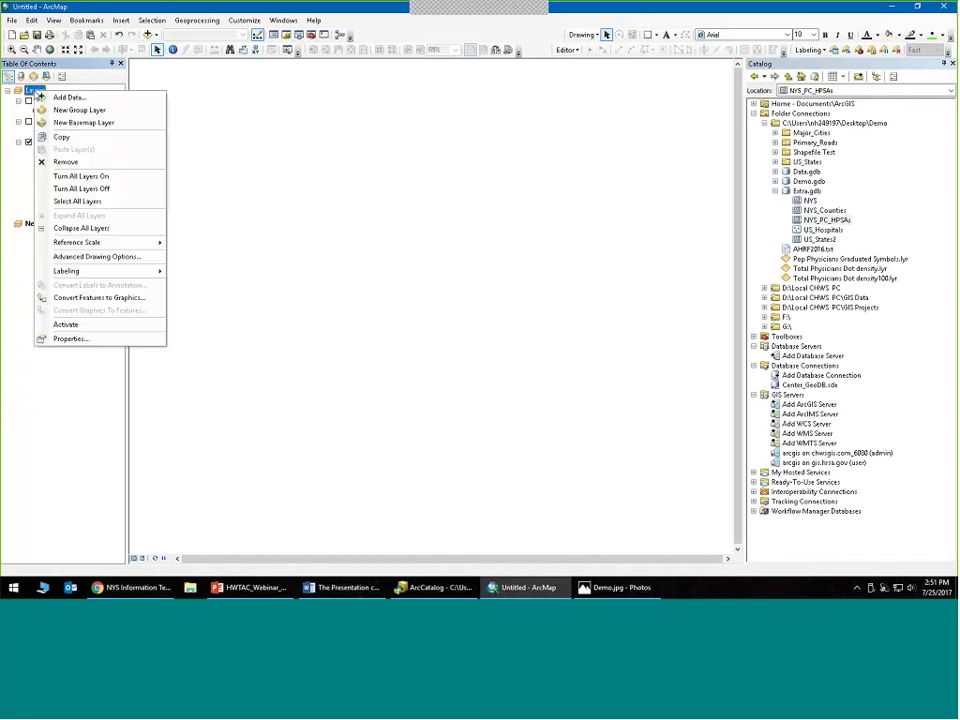
pyautogui.click(65, 324)
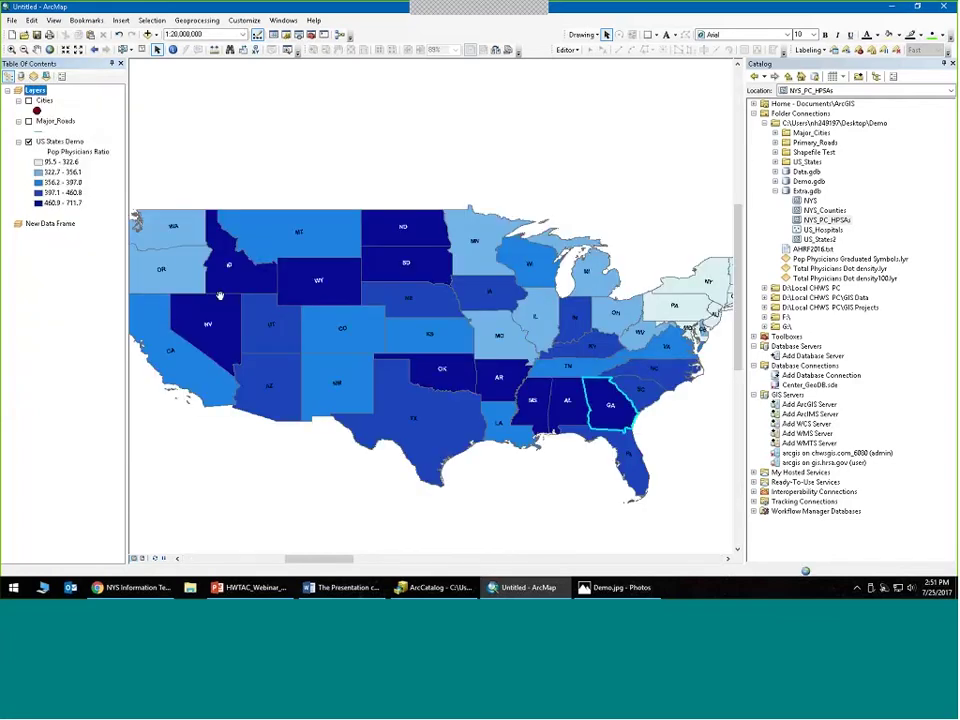
pyautogui.scroll(-1, 469, 384)
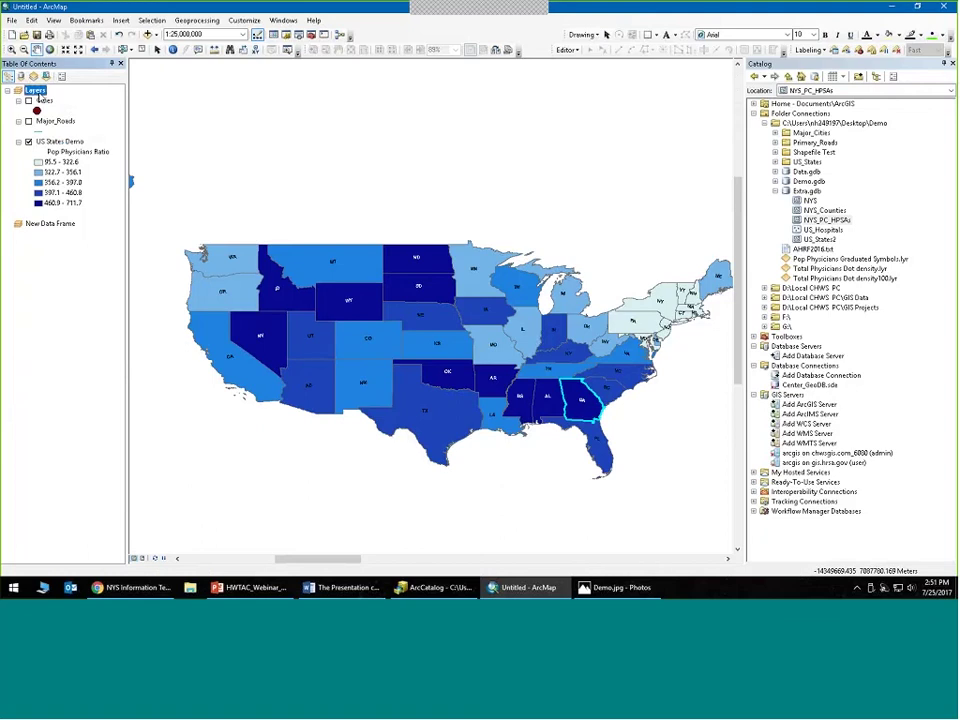
# - Set the Layers data frame's coordinate system to NAD 1983 (2011) Contiguous USA Albers
pyautogui.rightClick(38, 94)
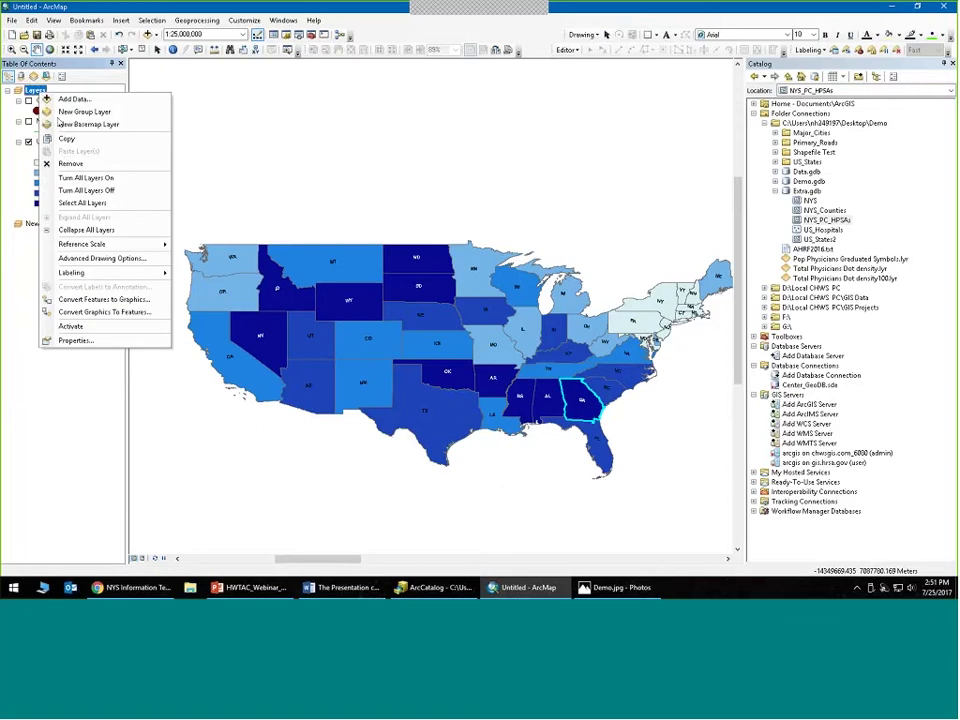
pyautogui.click(75, 340)
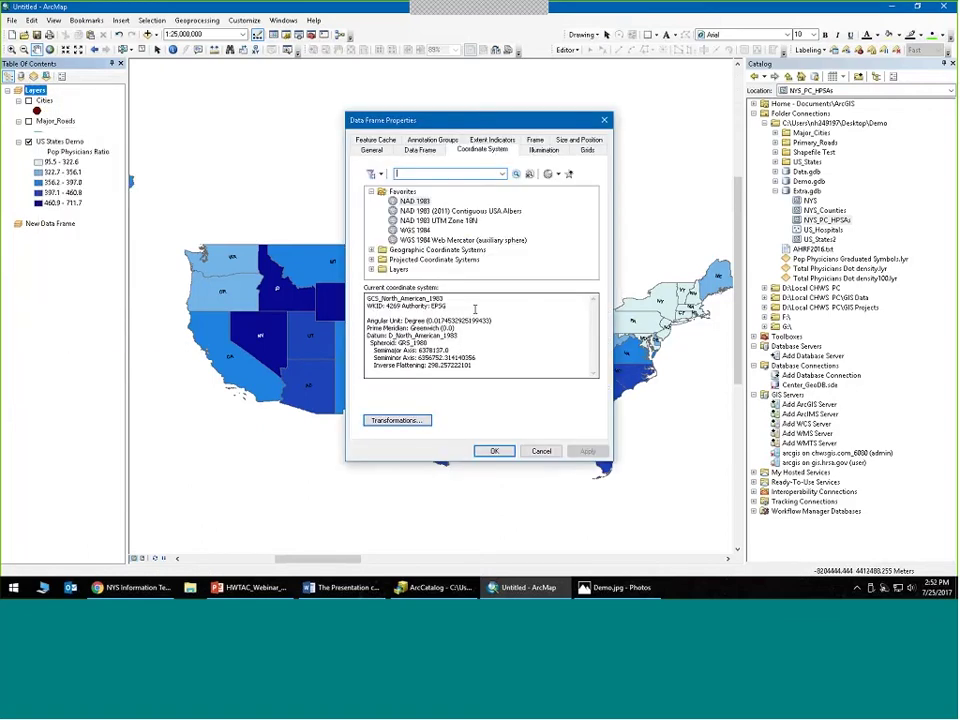
pyautogui.click(474, 212)
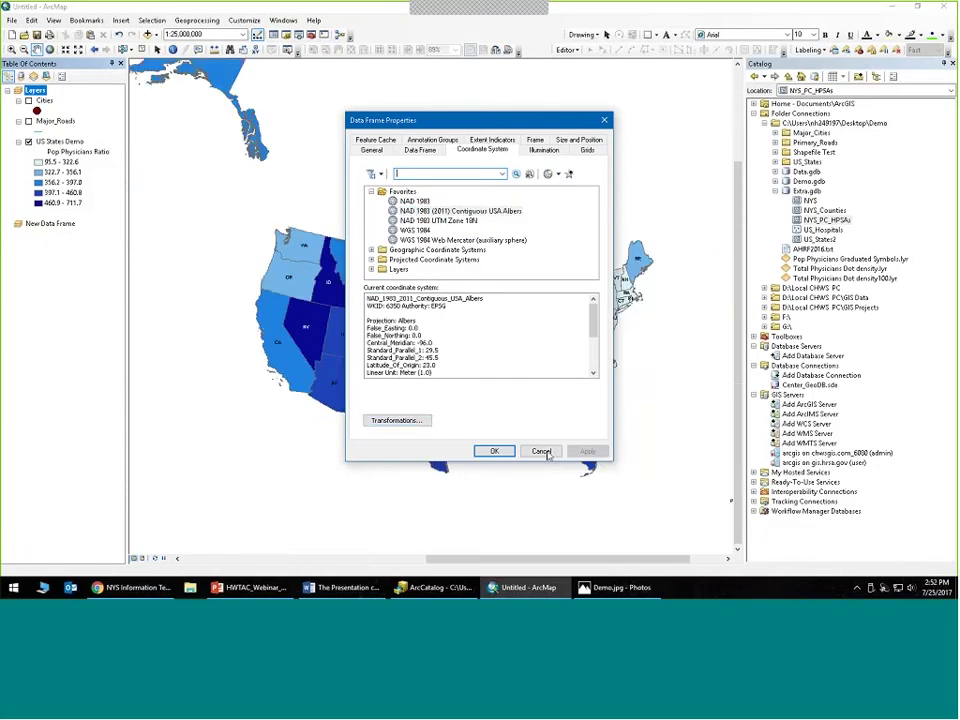
pyautogui.click(493, 451)
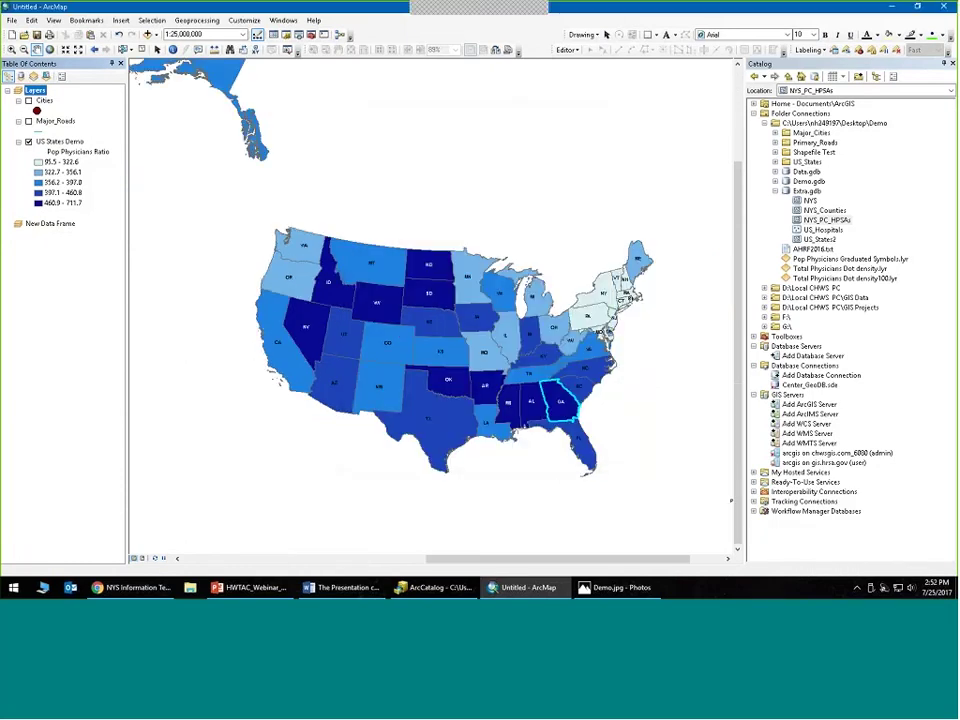
# - Copy the US States Demo layer from Layers into New Data Frame, making that data frame active
pyautogui.click(52, 224)
pyautogui.rightClick(56, 229)
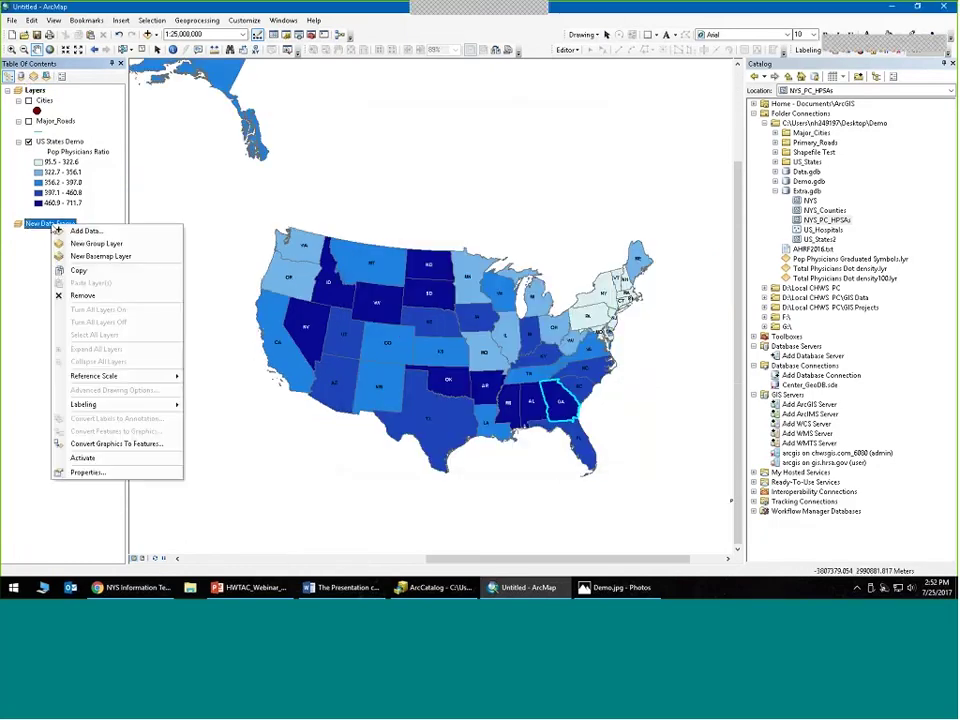
pyautogui.click(82, 295)
pyautogui.rightClick(58, 142)
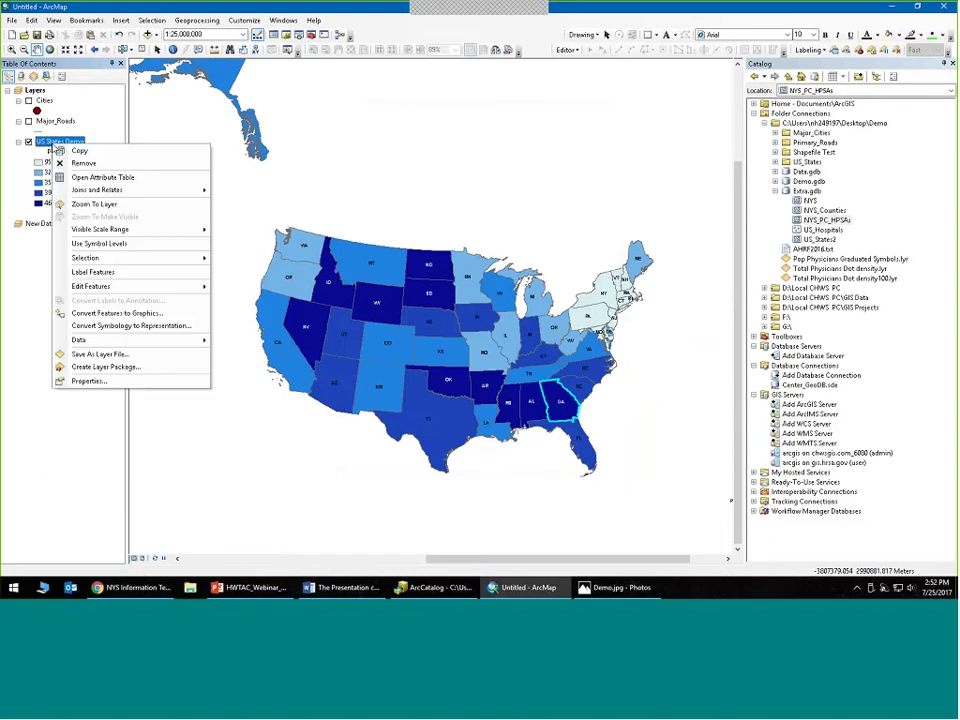
pyautogui.click(79, 151)
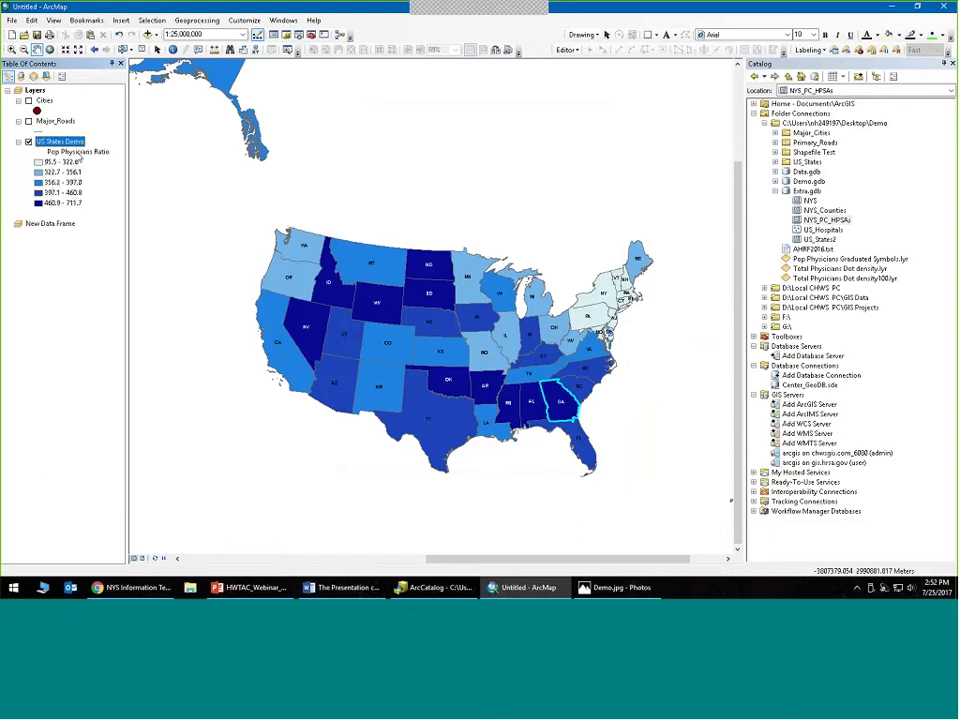
pyautogui.rightClick(50, 223)
pyautogui.click(80, 456)
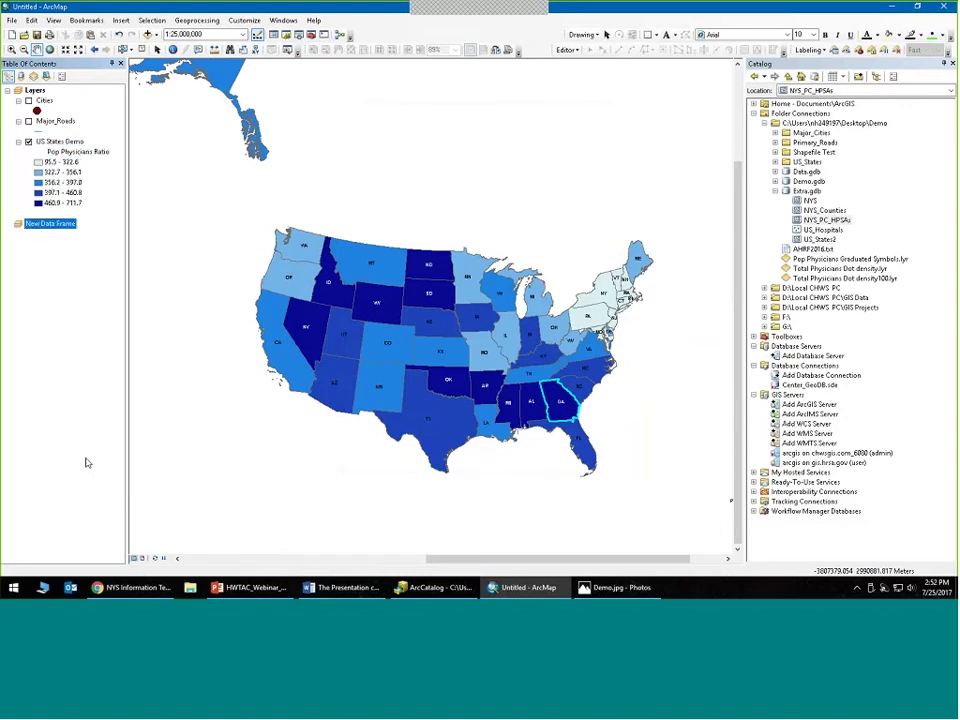
pyautogui.click(53, 290)
pyautogui.rightClick(52, 224)
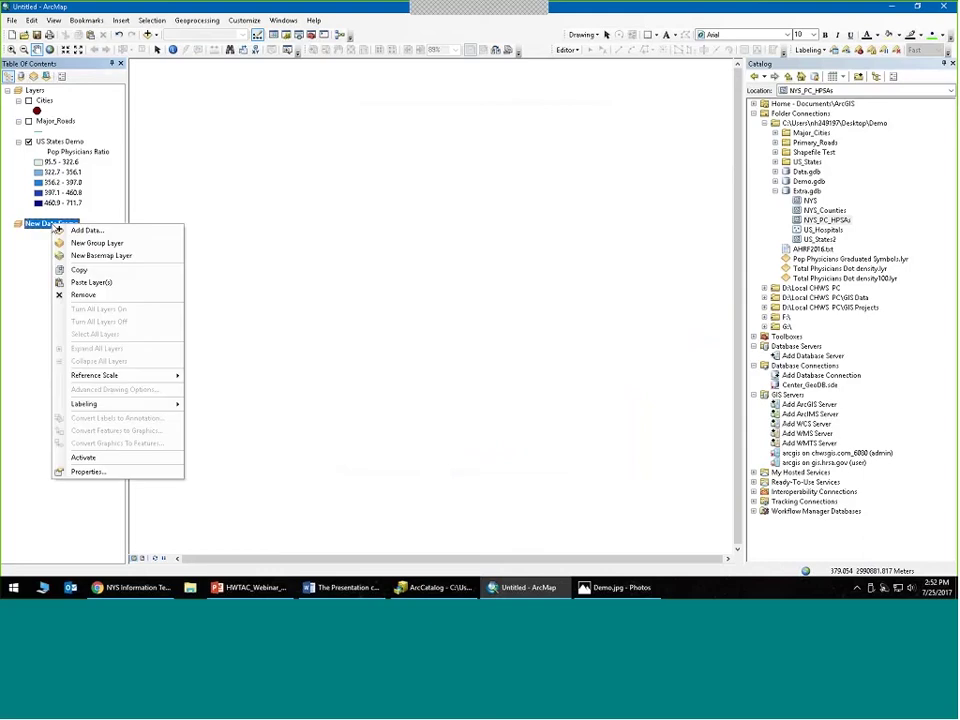
pyautogui.click(78, 282)
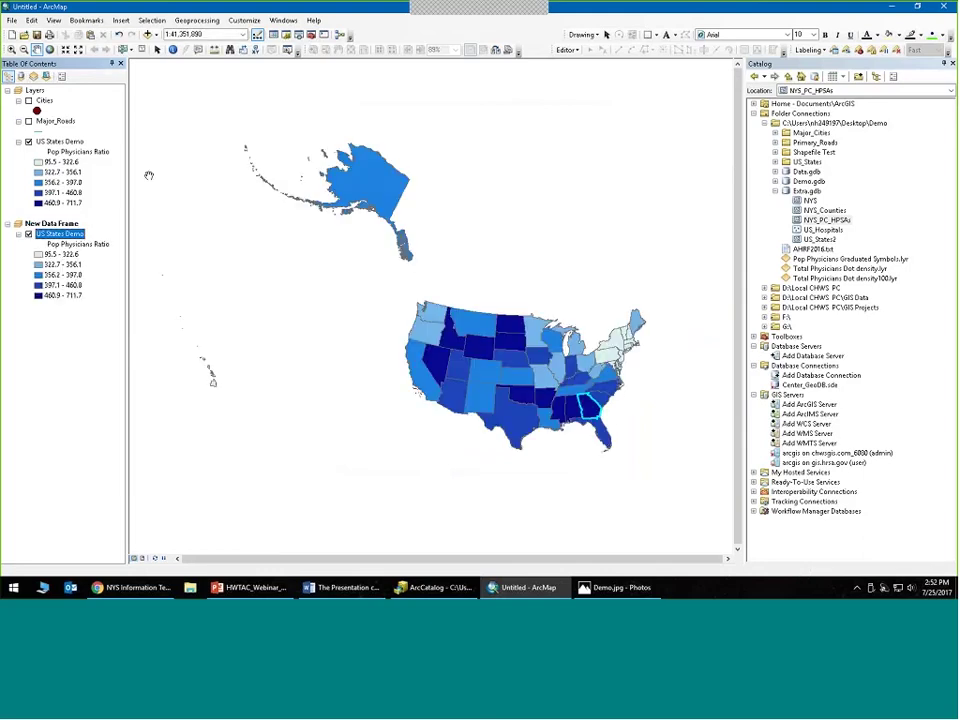
# - Zoom the new data frame in to Alaska, including the Aleutian Islands
pyautogui.click(12, 49)
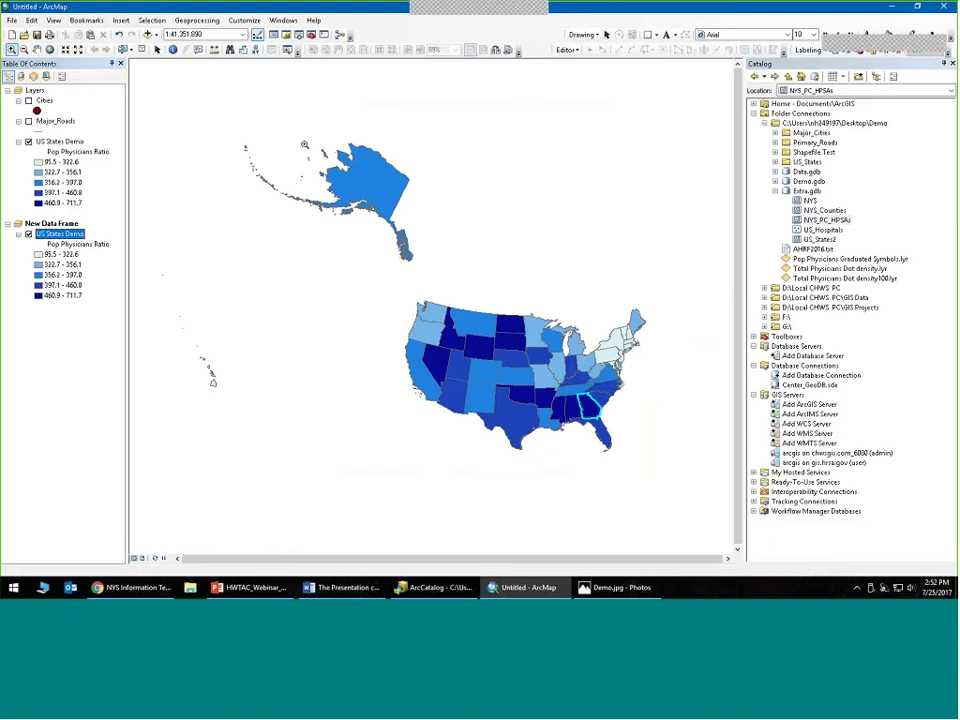
pyautogui.moveTo(227, 107); pyautogui.dragTo(427, 276)
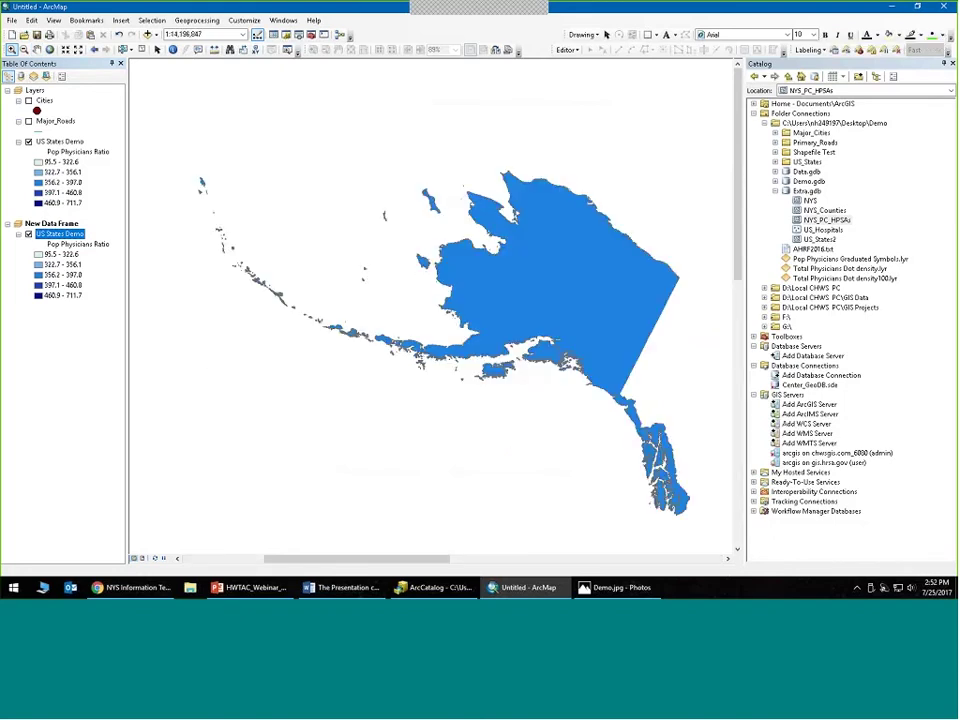
# - In the page layout, move the Alaska data frame to the lower edge beside the legend and select the main map's data frame
pyautogui.click(143, 559)
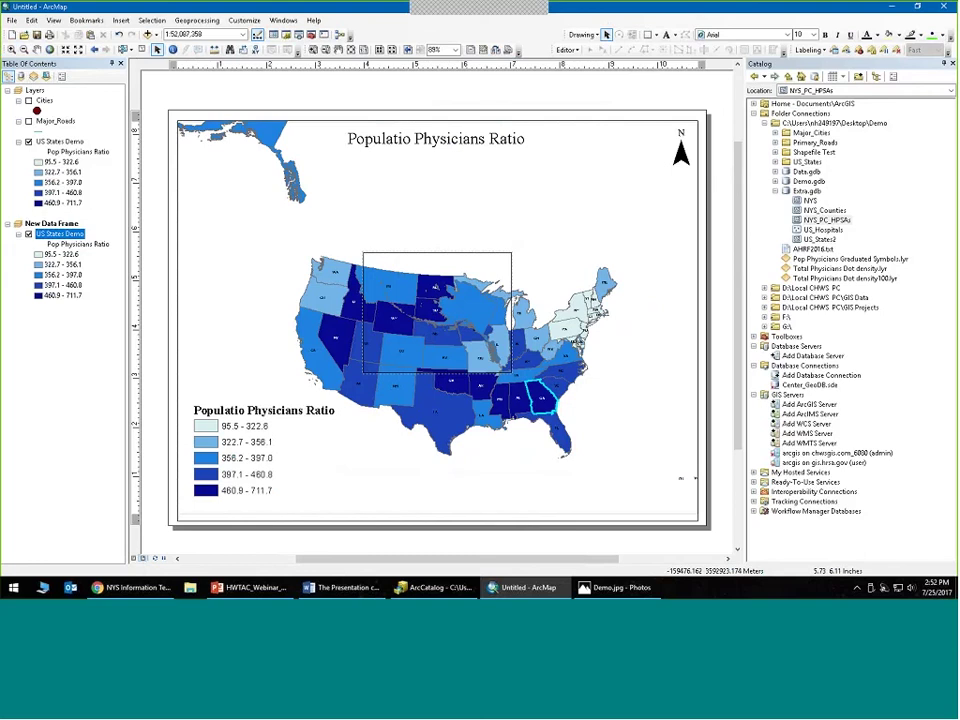
pyautogui.click(479, 300)
pyautogui.moveTo(479, 300); pyautogui.dragTo(397, 398)
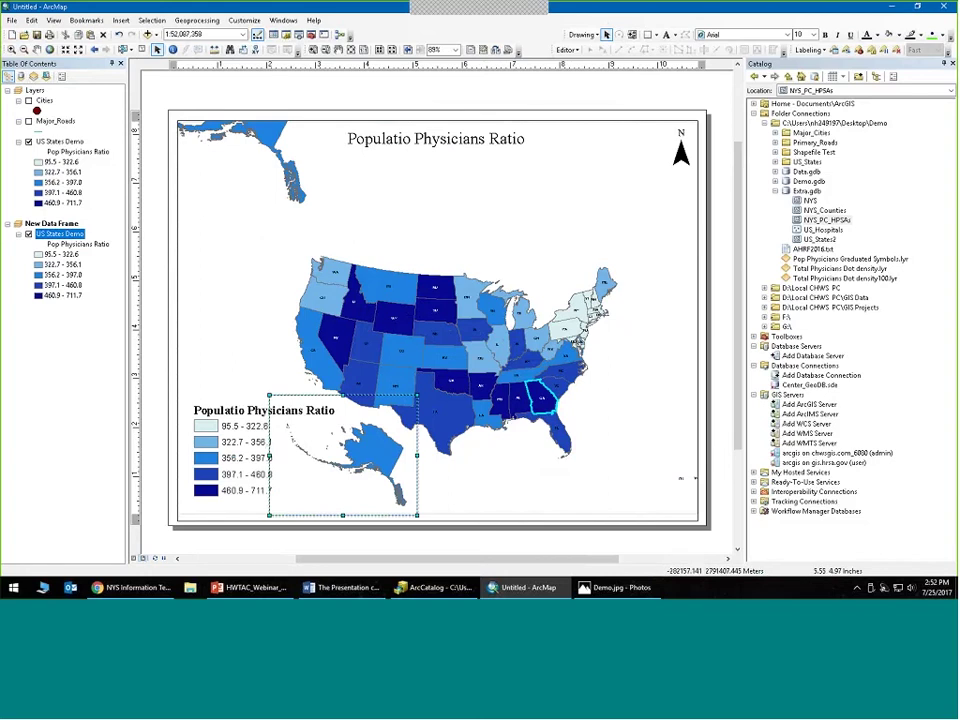
pyautogui.click(460, 262)
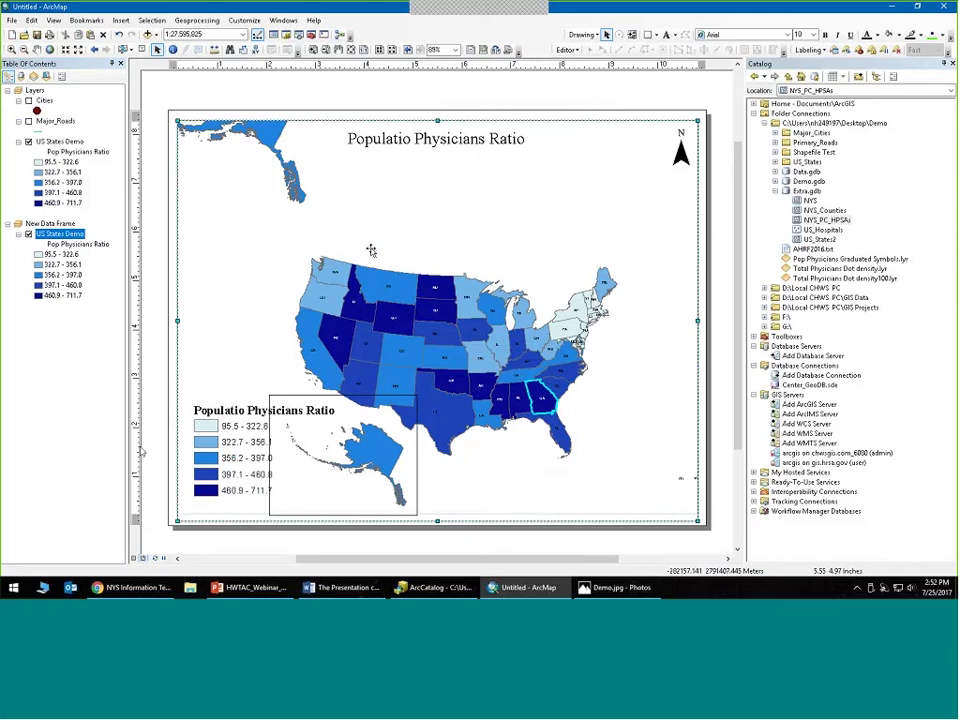
# - Pan the main map so the contiguous states sit directly beneath the layout title
pyautogui.moveTo(407, 316); pyautogui.dragTo(388, 227)
pyautogui.moveTo(388, 227); pyautogui.dragTo(358, 209)
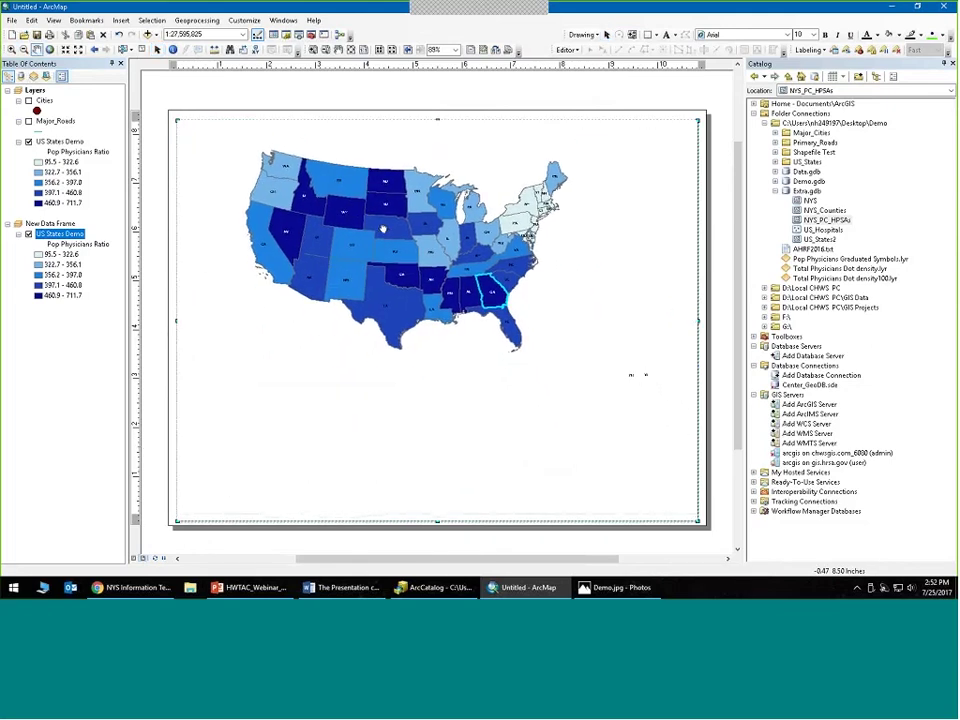
pyautogui.click(157, 49)
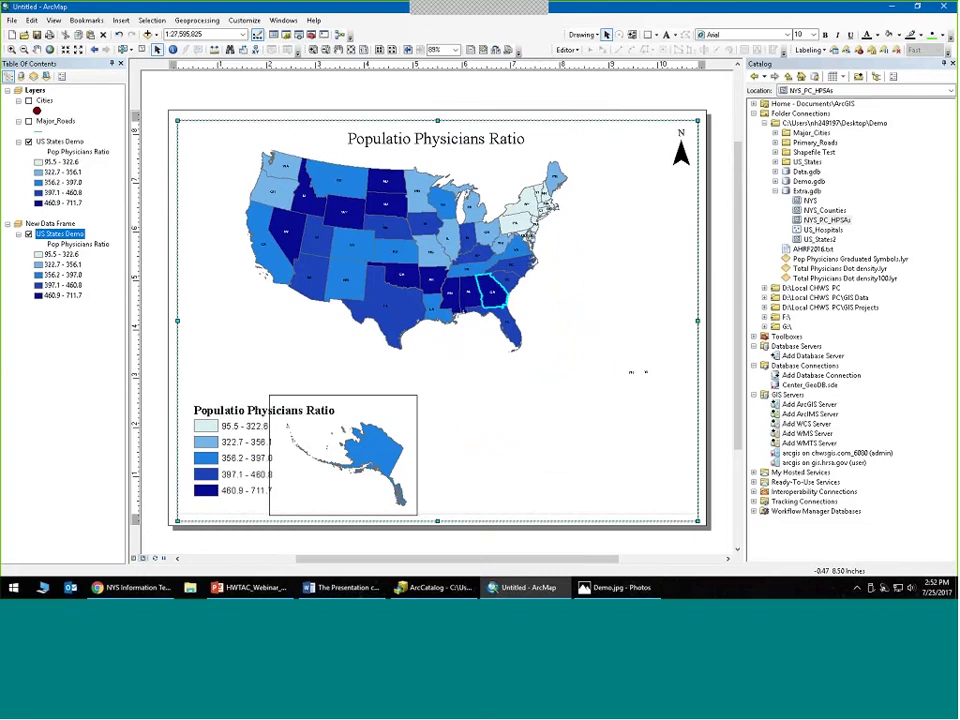
# - Enlarge the Alaska data frame below the contiguous states and clear the selected Georgia feature in the Layers frame's US States Demo layer
pyautogui.click(364, 454)
pyautogui.moveTo(365, 452); pyautogui.dragTo(537, 344)
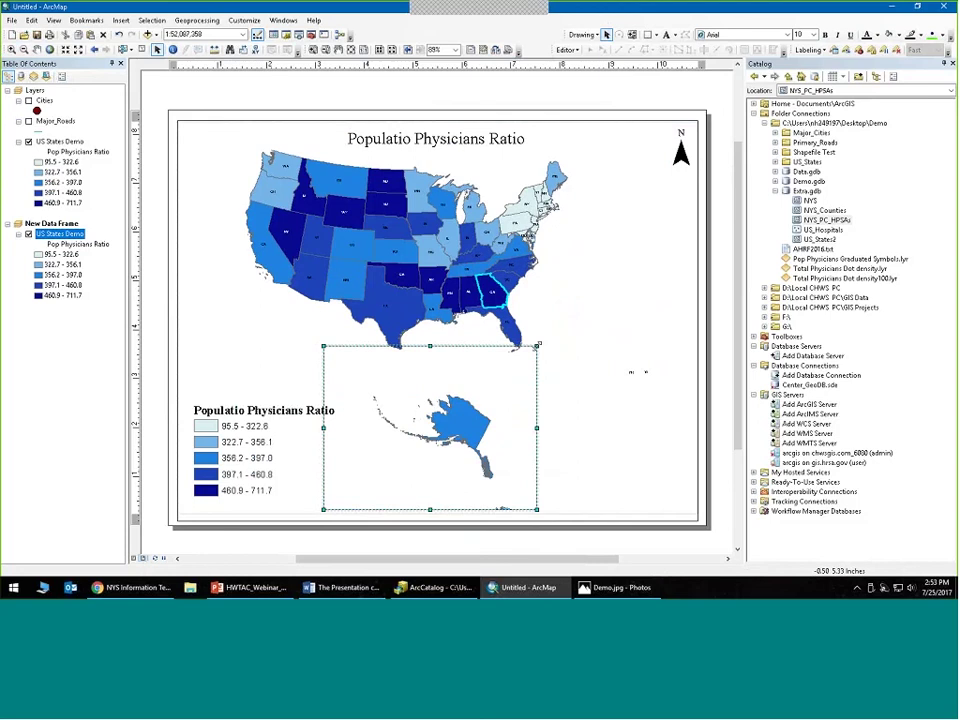
pyautogui.rightClick(62, 143)
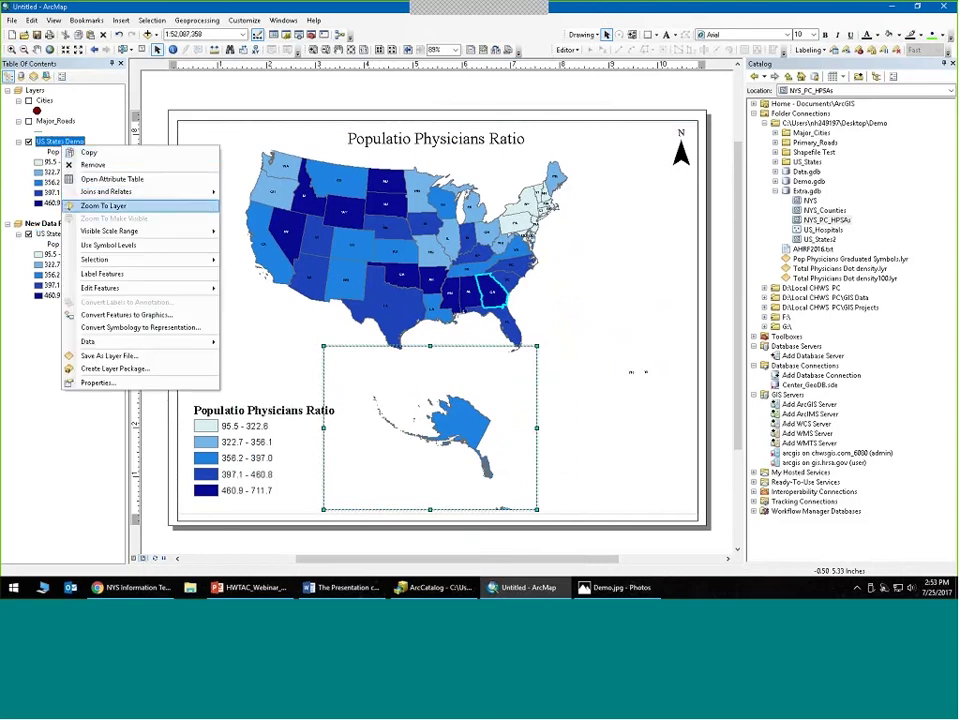
pyautogui.click(111, 178)
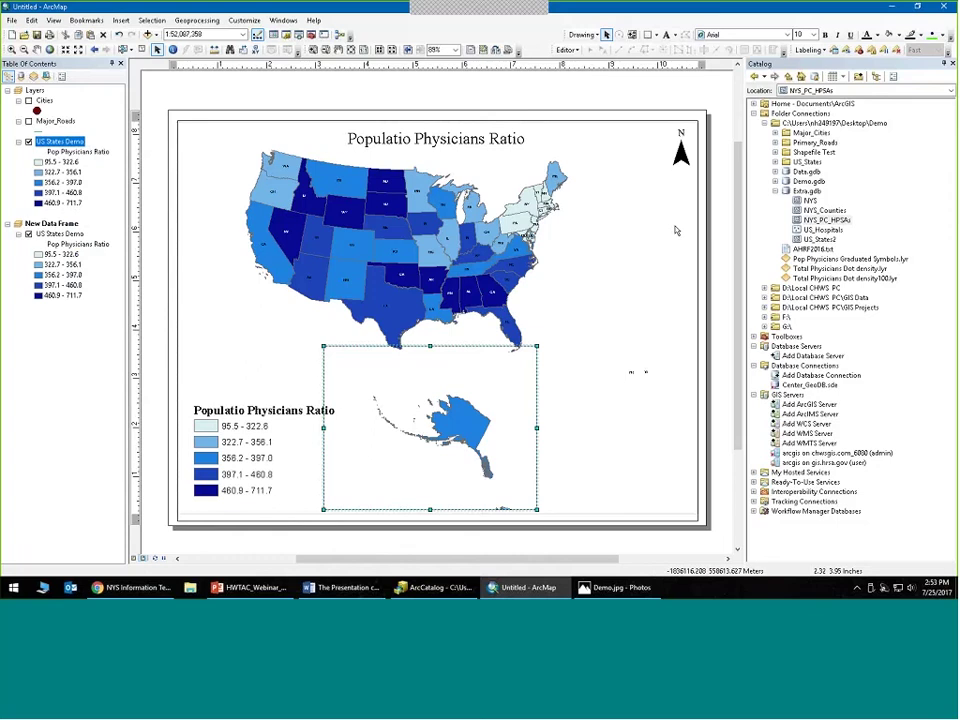
# - Zoom New Data Frame in so Alaska and the Aleutian Islands fill the enlarged inset
pyautogui.click(52, 224)
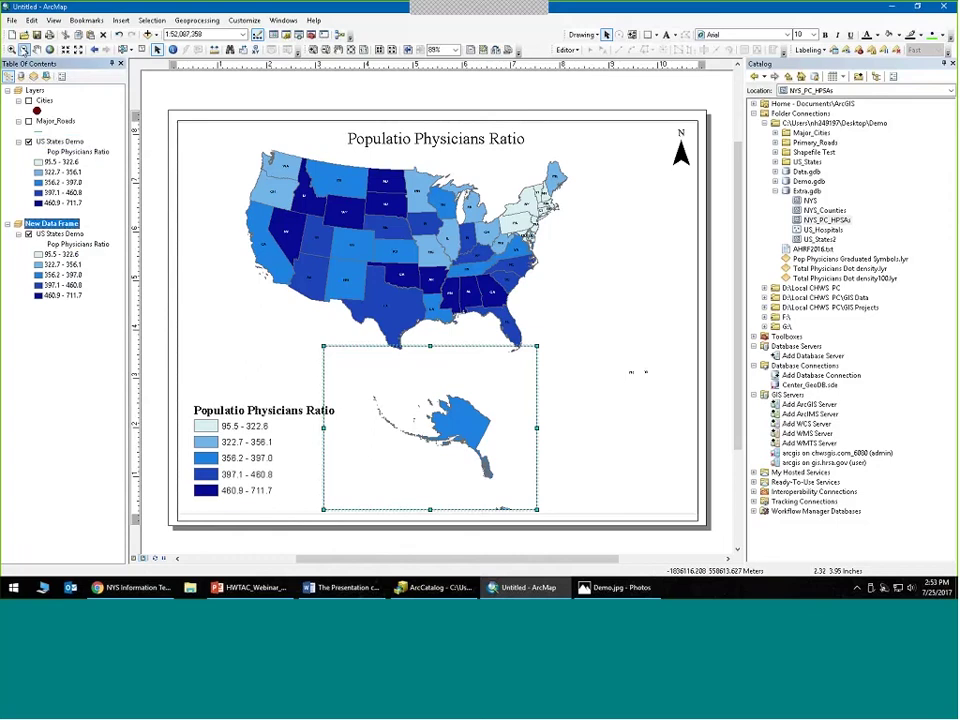
pyautogui.click(12, 49)
pyautogui.moveTo(365, 382); pyautogui.dragTo(496, 486)
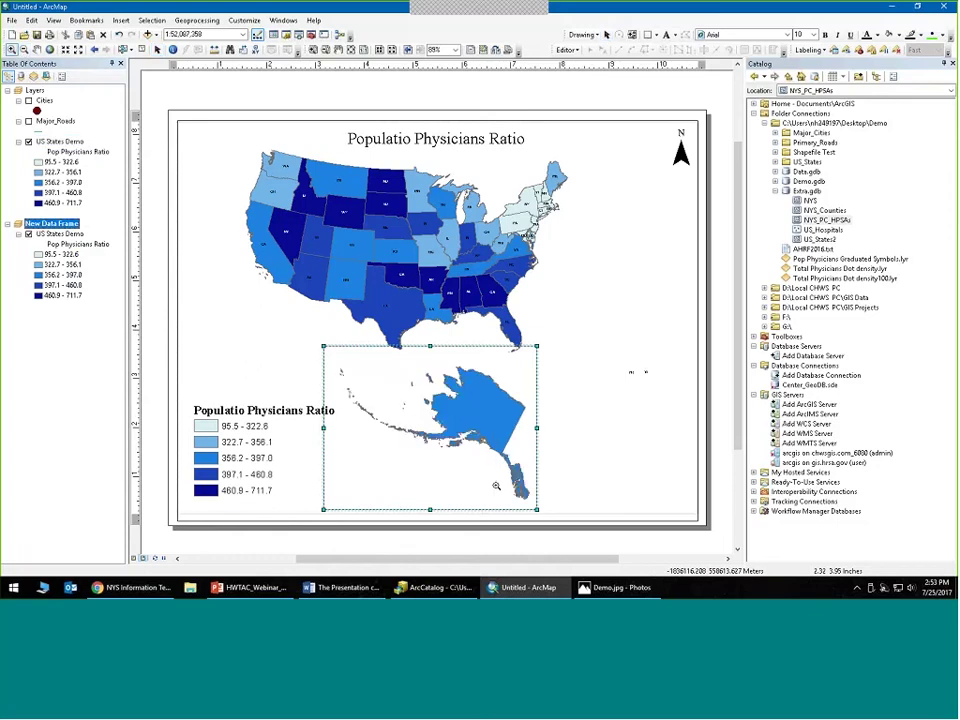
pyautogui.click(157, 49)
pyautogui.click(216, 321)
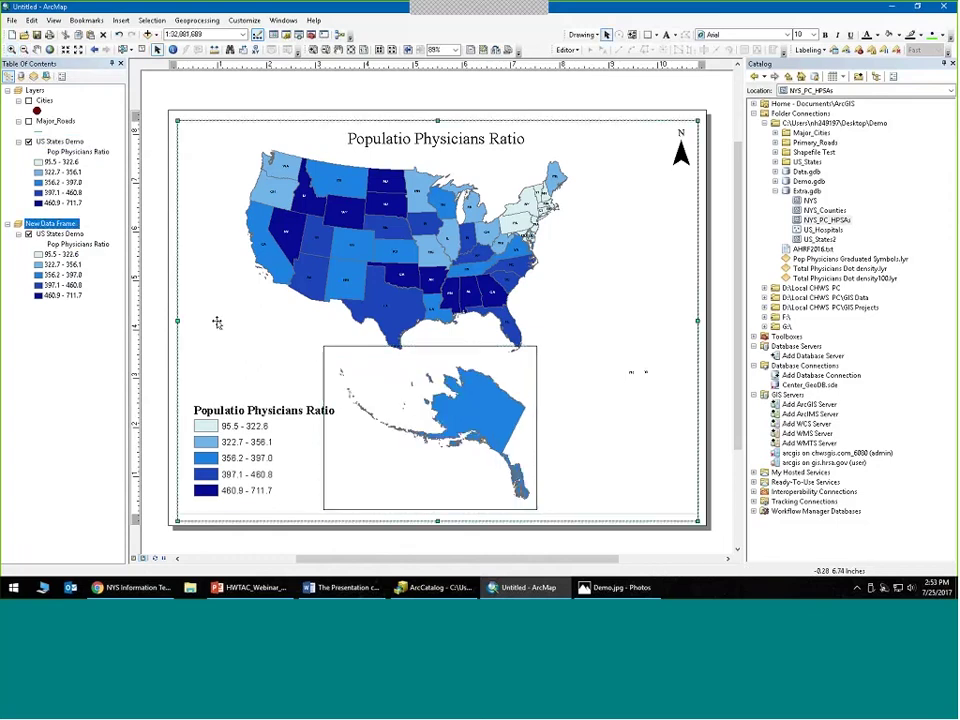
# - Remove the border from the Alaska data frame by setting its frame border to none
pyautogui.click(447, 400)
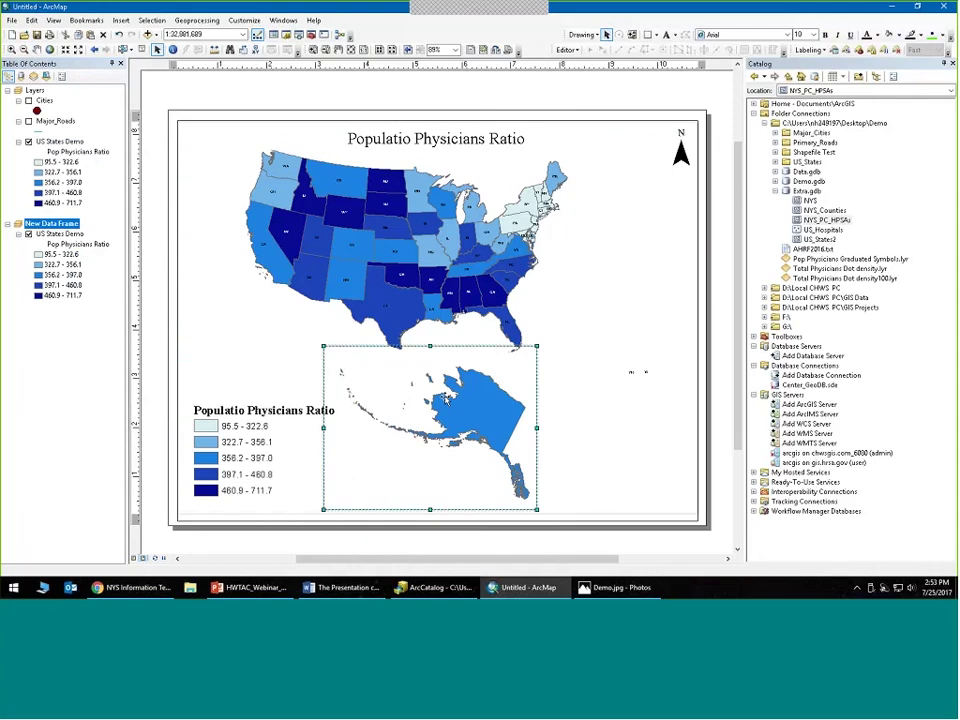
pyautogui.rightClick(424, 392)
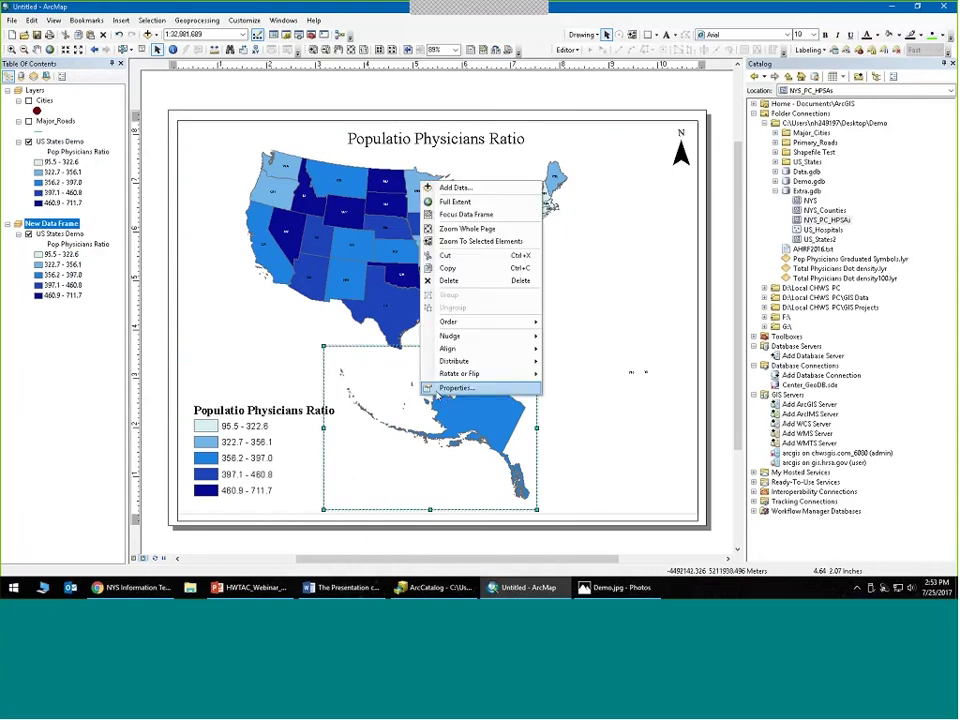
pyautogui.click(450, 388)
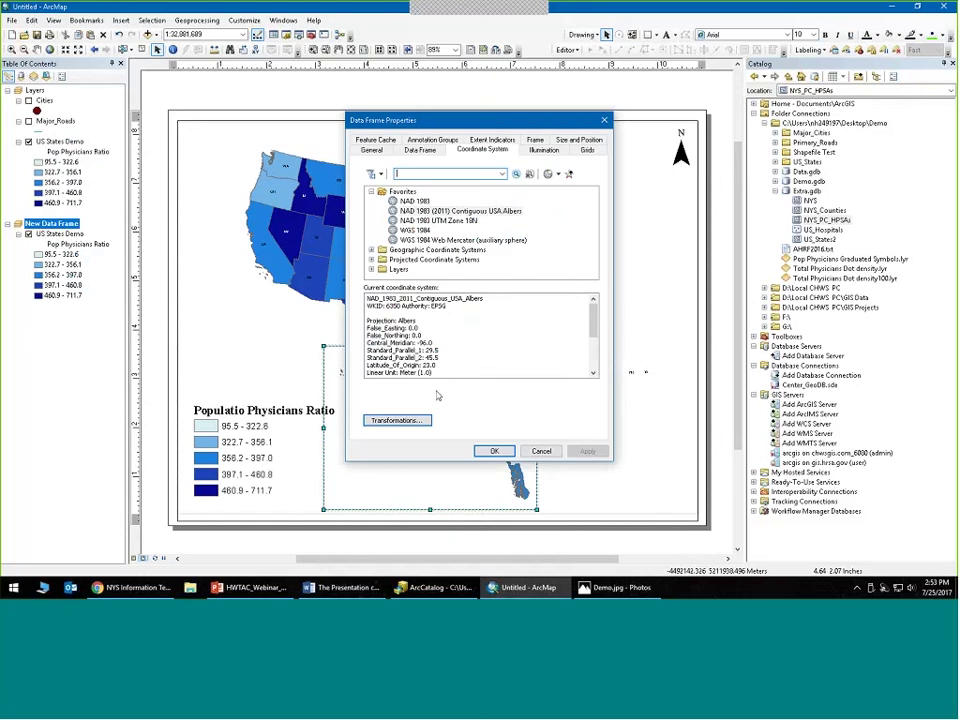
pyautogui.click(535, 140)
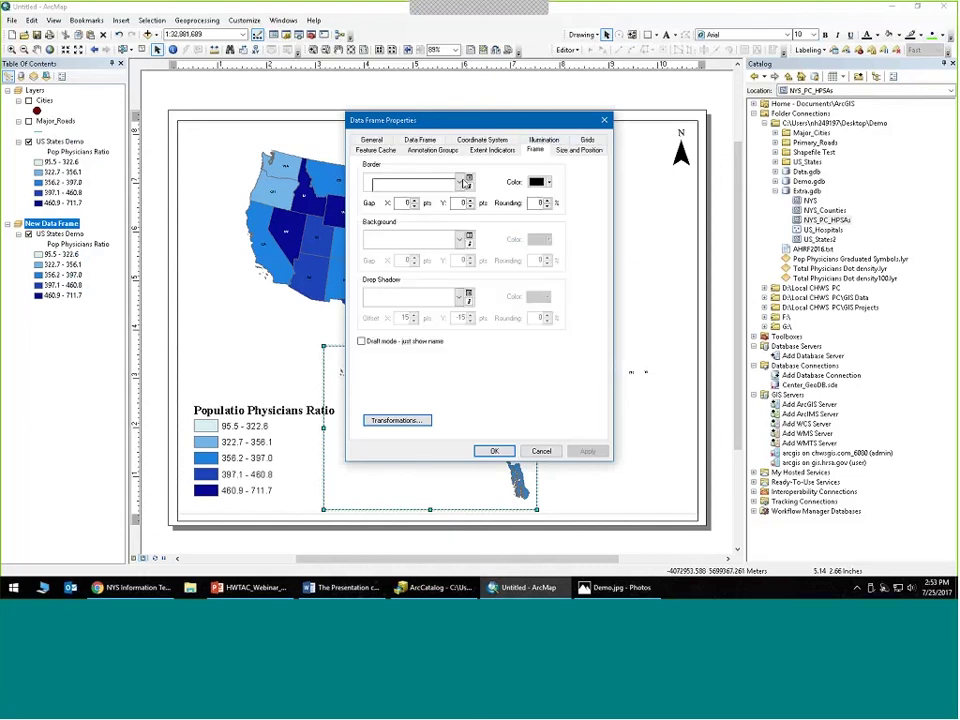
pyautogui.click(464, 183)
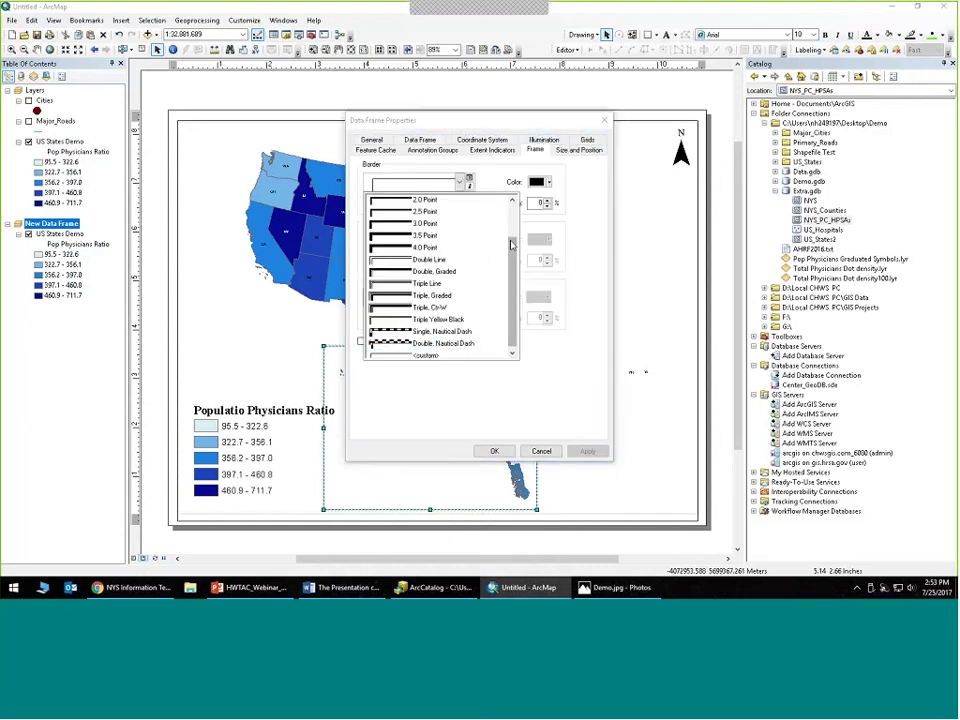
pyautogui.scroll(4, 487, 240)
pyautogui.click(386, 200)
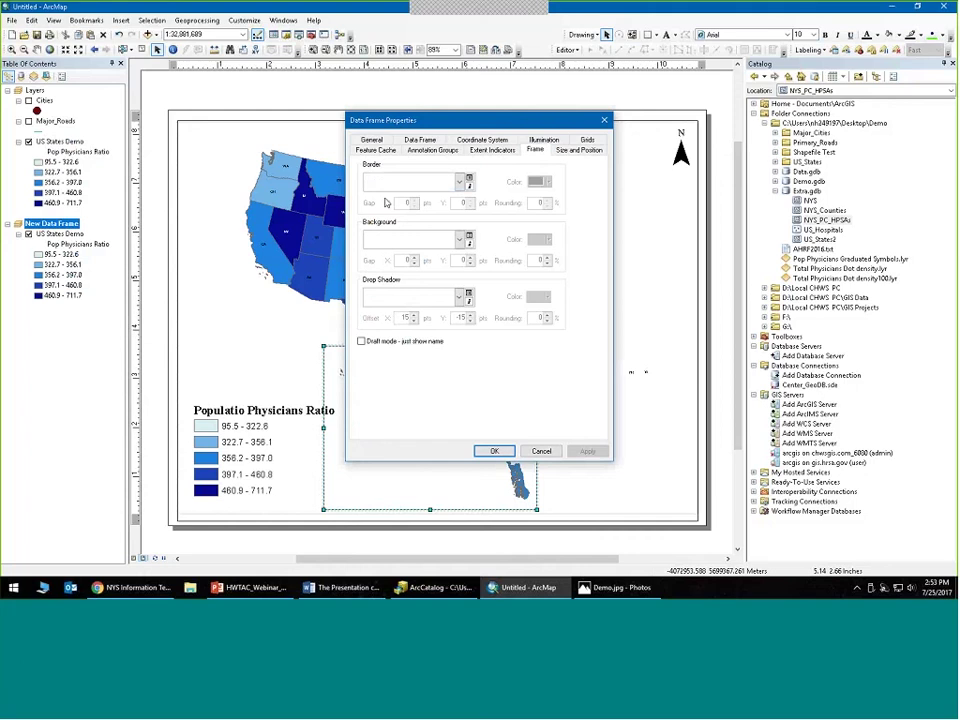
pyautogui.click(494, 451)
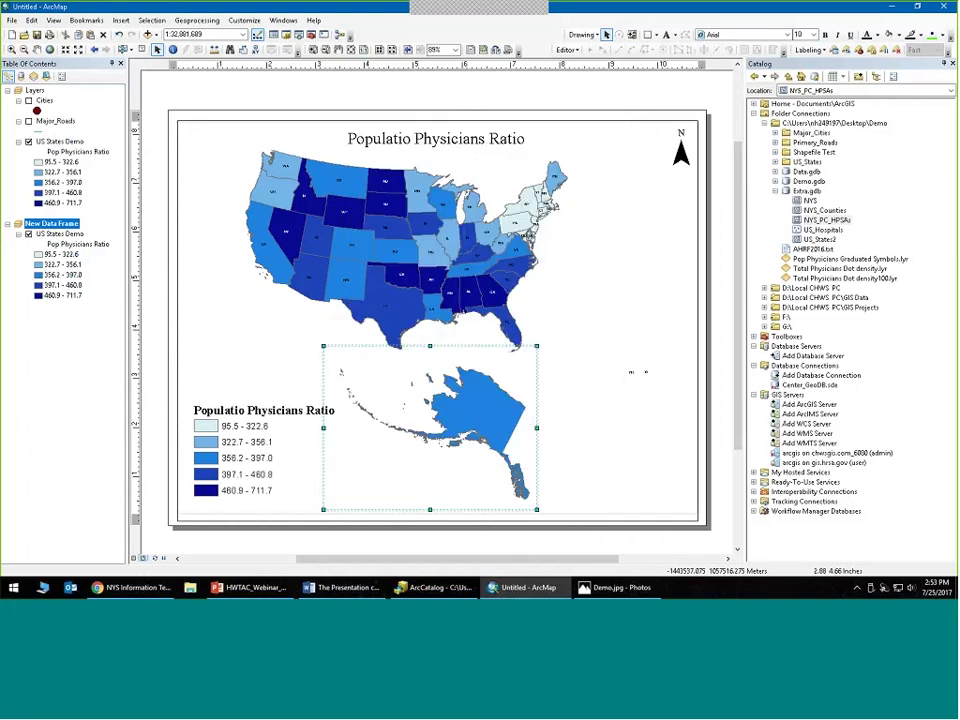
# - Zoom the main map in on the contiguous states and pan it up beneath the title
pyautogui.click(300, 480)
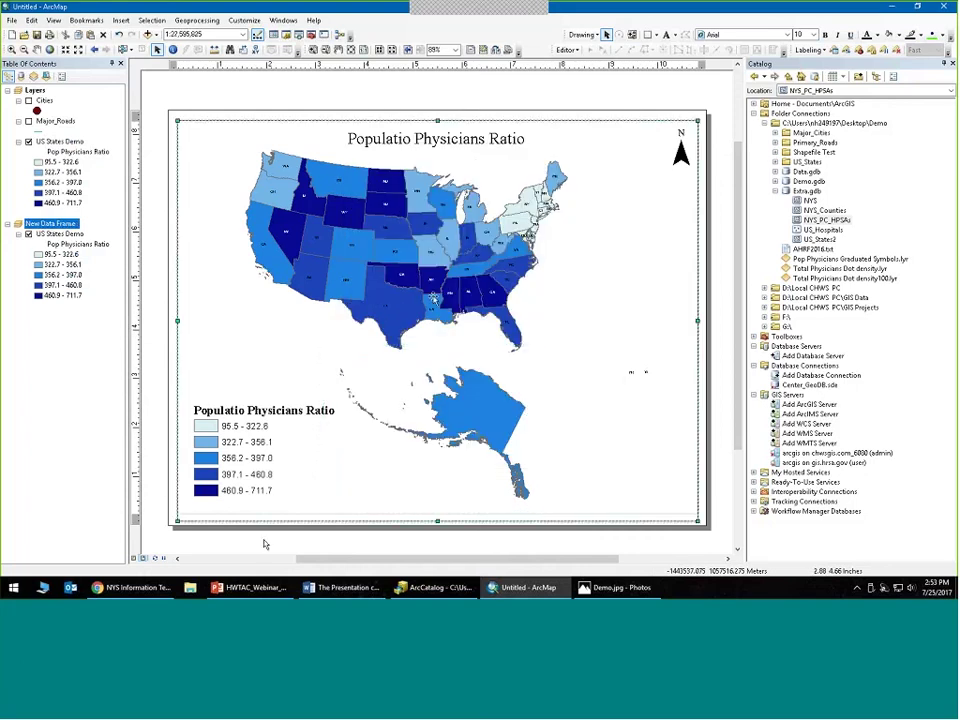
pyautogui.click(36, 51)
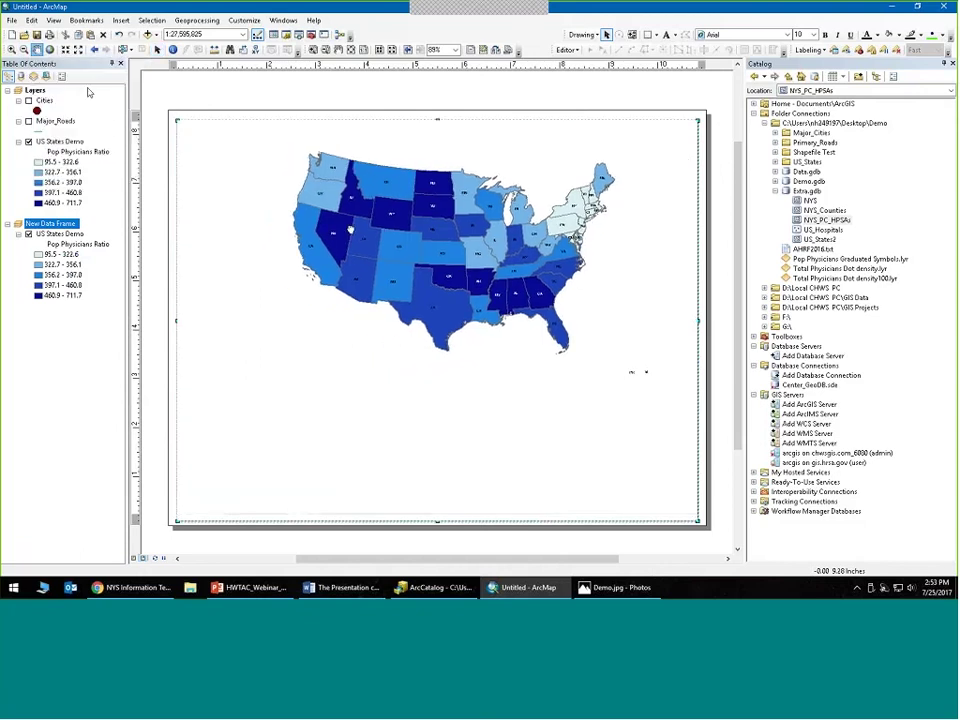
pyautogui.click(12, 50)
pyautogui.moveTo(213, 133); pyautogui.dragTo(657, 432)
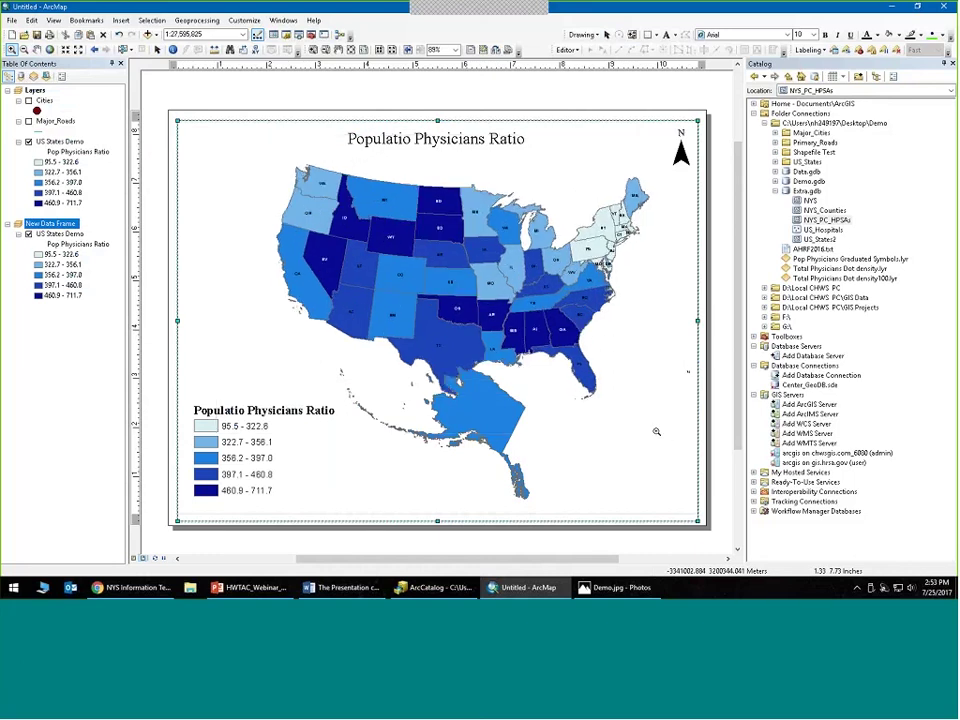
pyautogui.click(38, 50)
pyautogui.moveTo(458, 293); pyautogui.dragTo(442, 277)
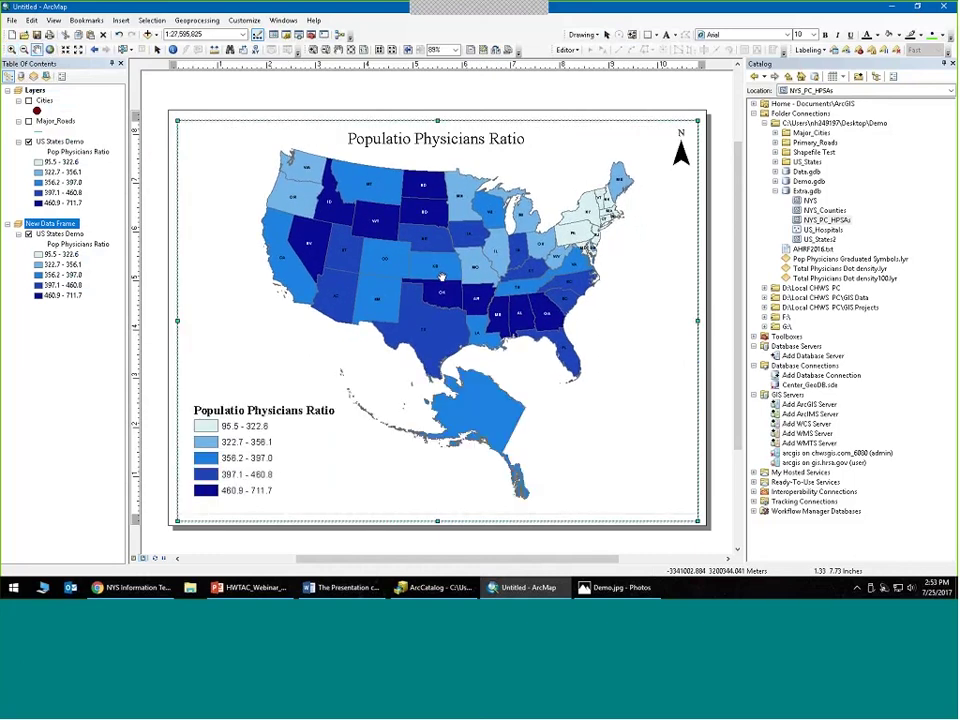
pyautogui.click(157, 50)
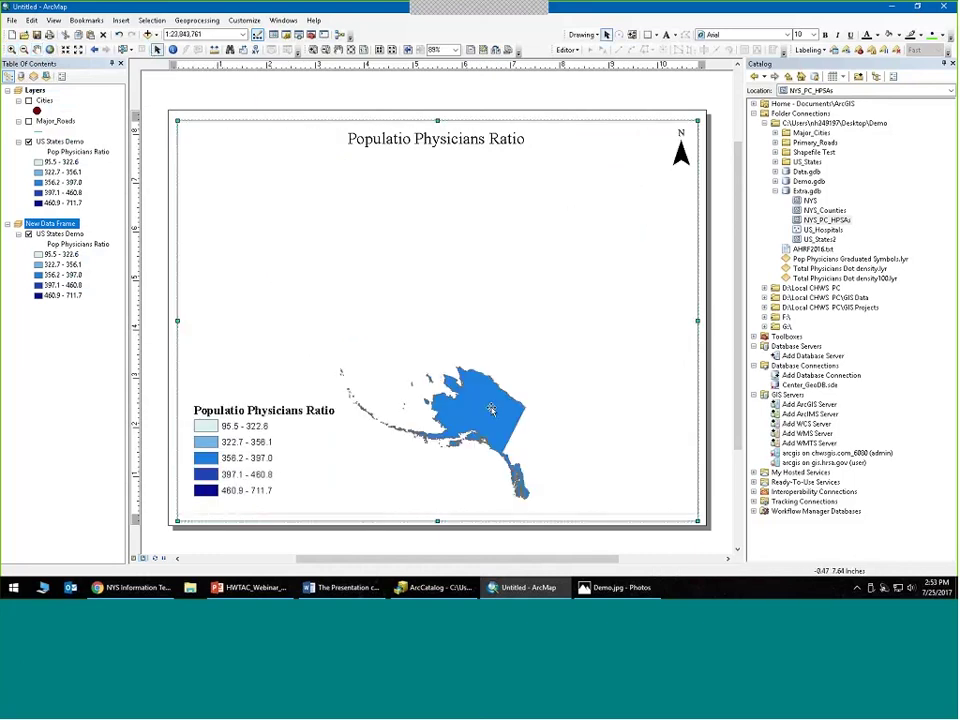
# - Move the Alaska data frame to the page's left border above the legend and pan the contiguous states to the right
pyautogui.click(491, 410)
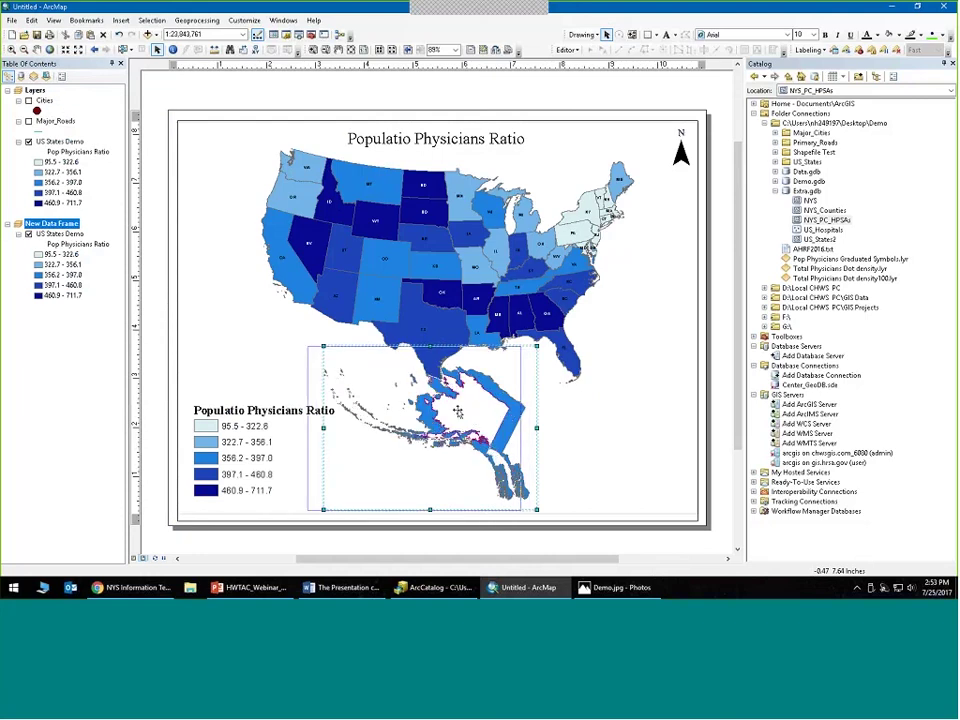
pyautogui.moveTo(315, 363); pyautogui.dragTo(169, 315)
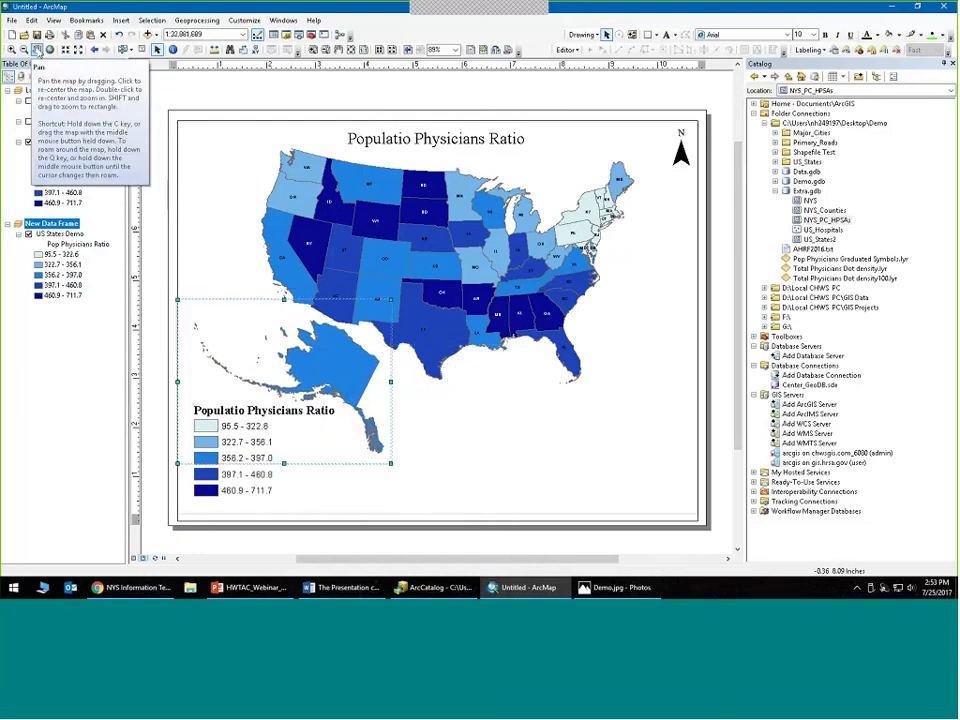
pyautogui.click(38, 50)
pyautogui.click(238, 135)
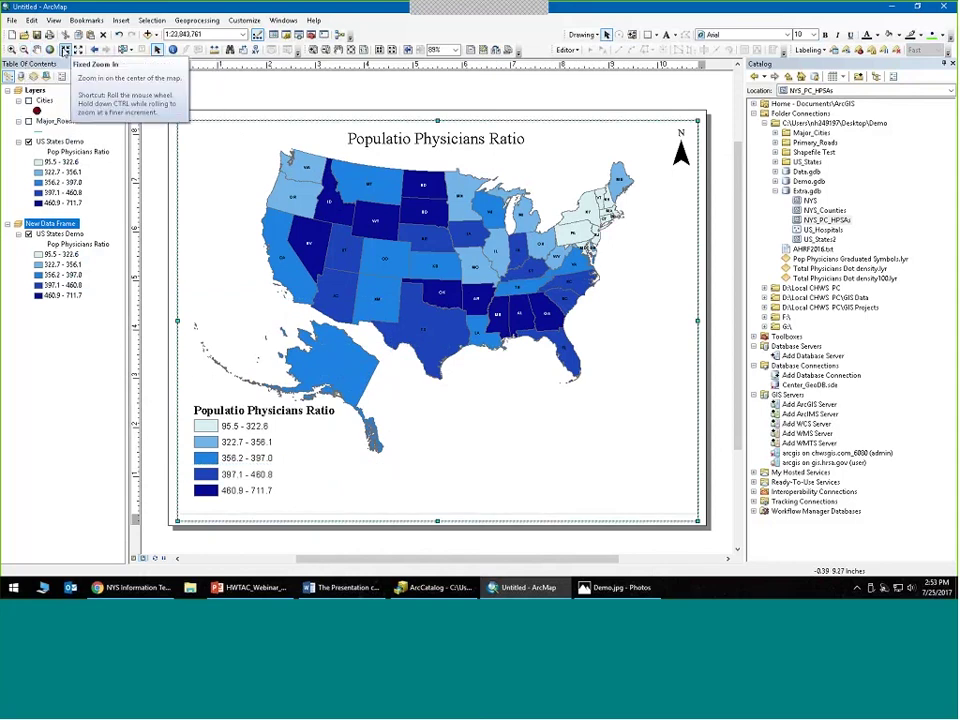
pyautogui.click(36, 48)
pyautogui.moveTo(451, 231); pyautogui.dragTo(494, 240)
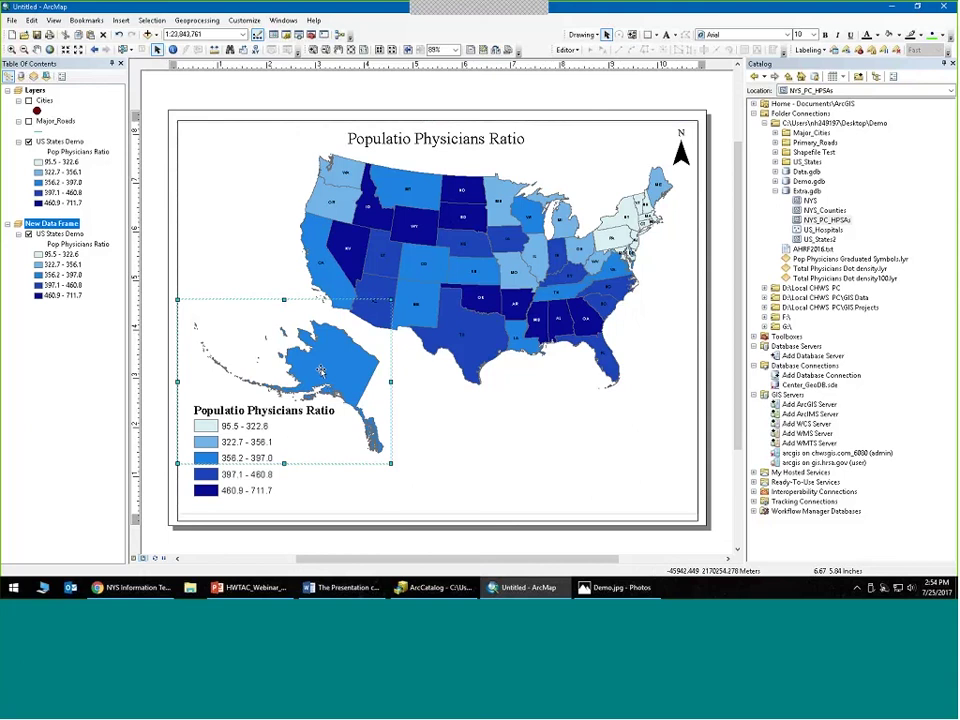
# - Try the Alaska data frame beneath Texas and Florida, and shift it back until it overlaps the legend
pyautogui.moveTo(321, 373); pyautogui.dragTo(540, 435)
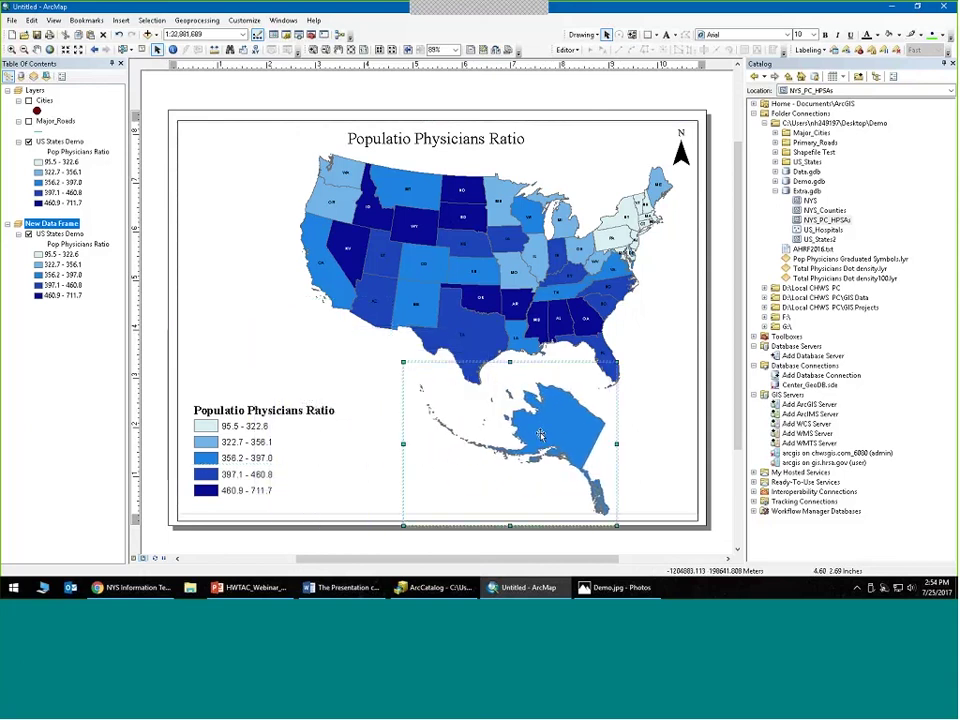
pyautogui.click(263, 296)
pyautogui.moveTo(544, 440); pyautogui.dragTo(416, 410)
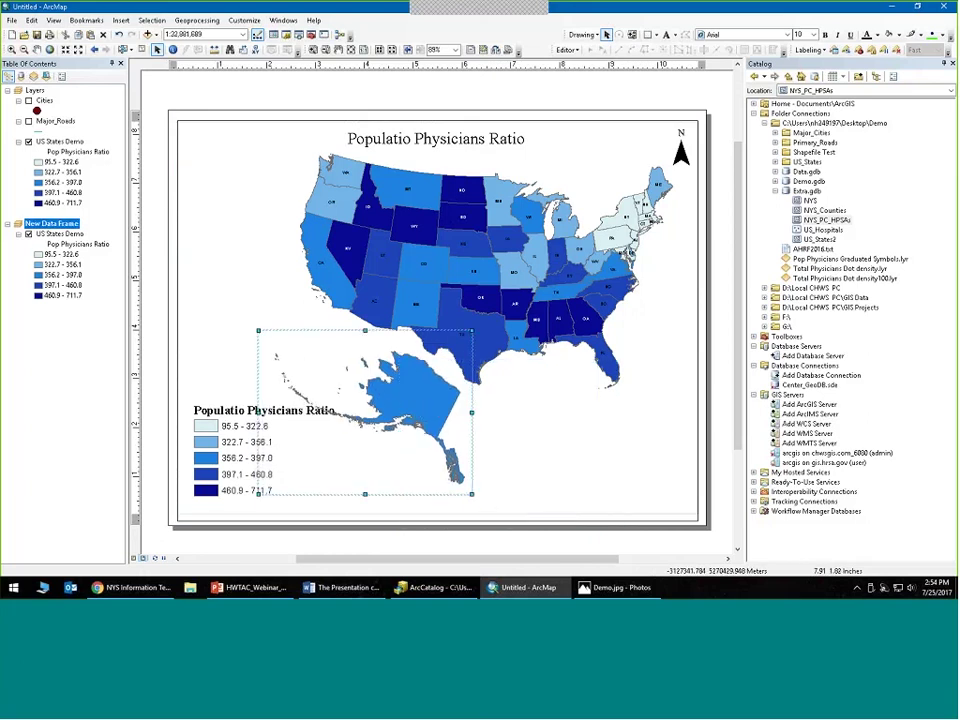
# - Group the legend title with its five class entries and move the legend beneath Florida in the page's lower-right area
pyautogui.click(231, 422)
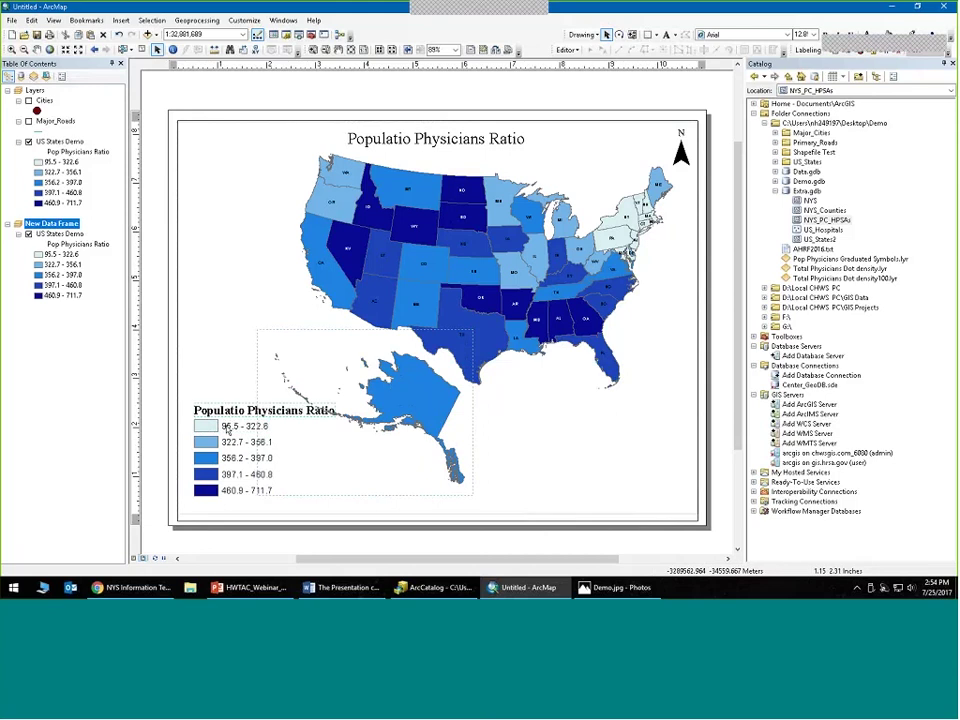
pyautogui.keyDown('shift'); pyautogui.click(228, 429); pyautogui.keyUp('shift')
pyautogui.keyDown('shift'); pyautogui.click(229, 445); pyautogui.keyUp('shift')
pyautogui.keyDown('shift'); pyautogui.click(231, 461); pyautogui.keyUp('shift')
pyautogui.keyDown('shift'); pyautogui.click(233, 477); pyautogui.keyUp('shift')
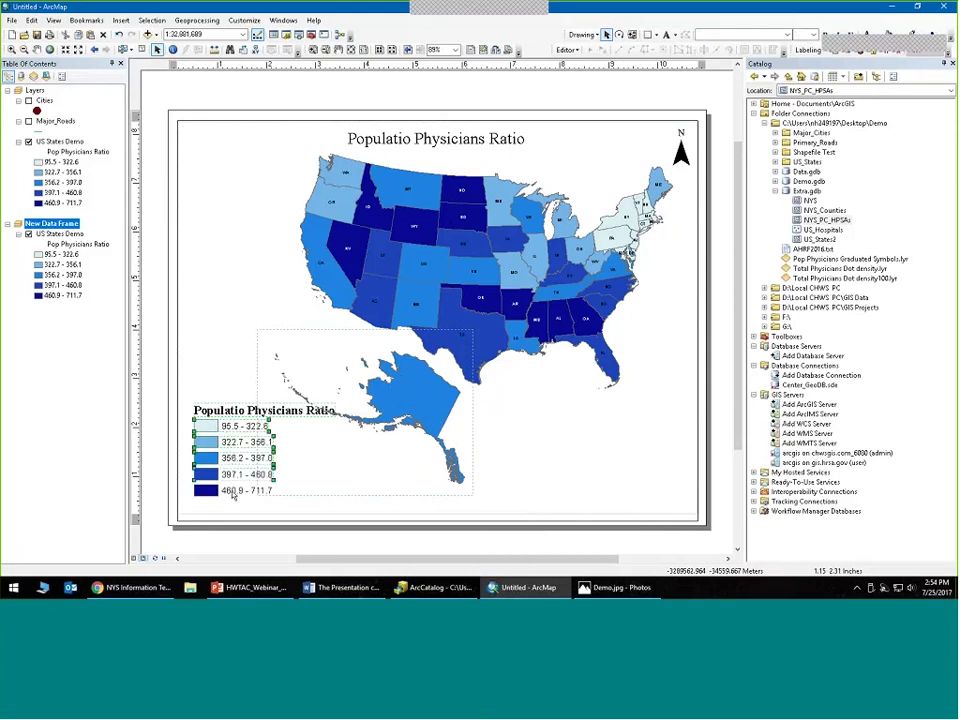
pyautogui.keyDown('shift'); pyautogui.click(233, 495); pyautogui.keyUp('shift')
pyautogui.rightClick(230, 454)
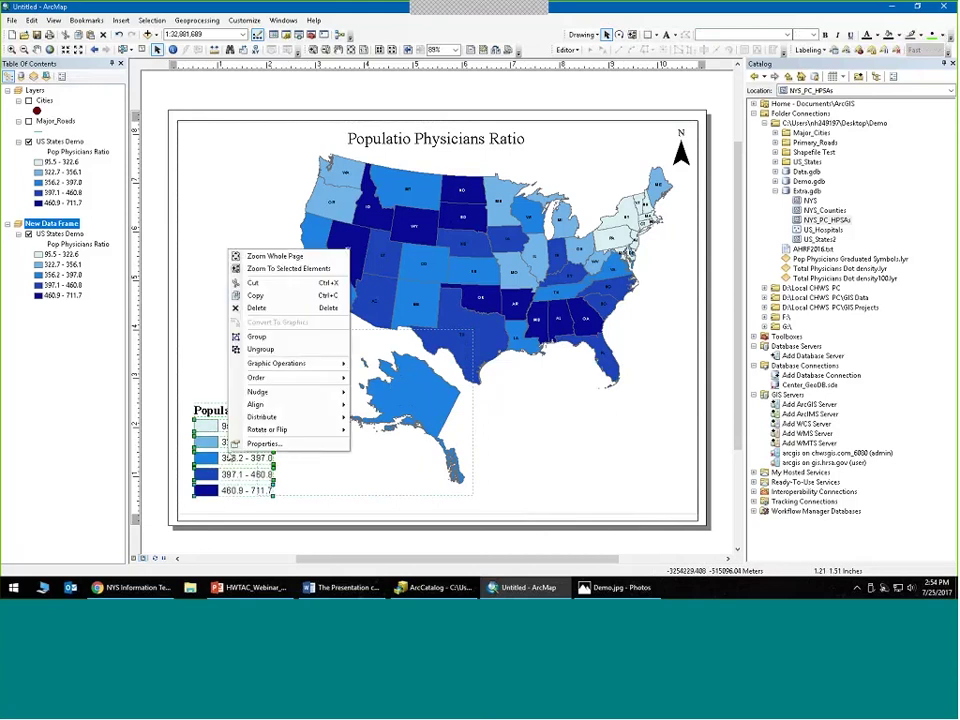
pyautogui.click(257, 336)
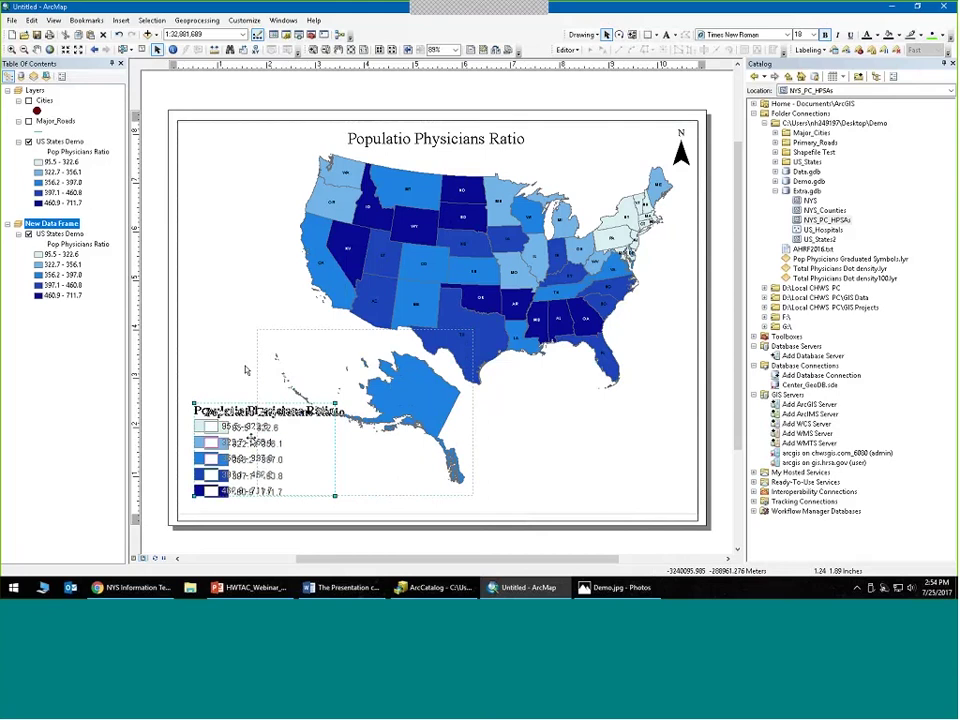
pyautogui.moveTo(251, 438); pyautogui.dragTo(560, 431)
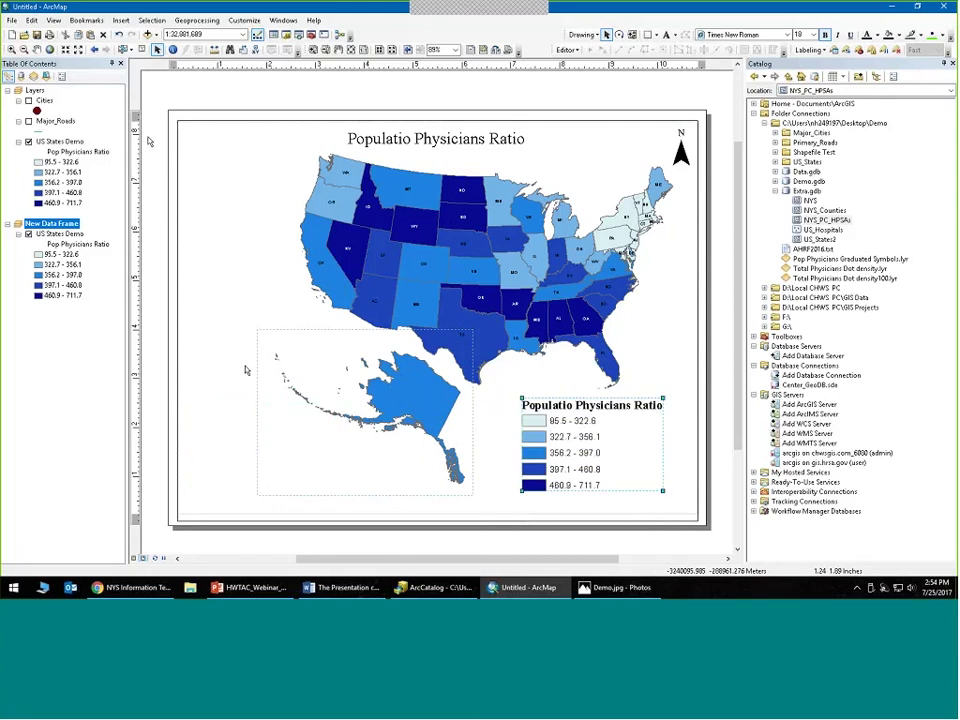
# - Fit the Alaska data frame, slightly enlarged, into the page's lower-left corner and zoom its map in to Alaska and the Aleutians
pyautogui.moveTo(367, 391); pyautogui.dragTo(285, 416)
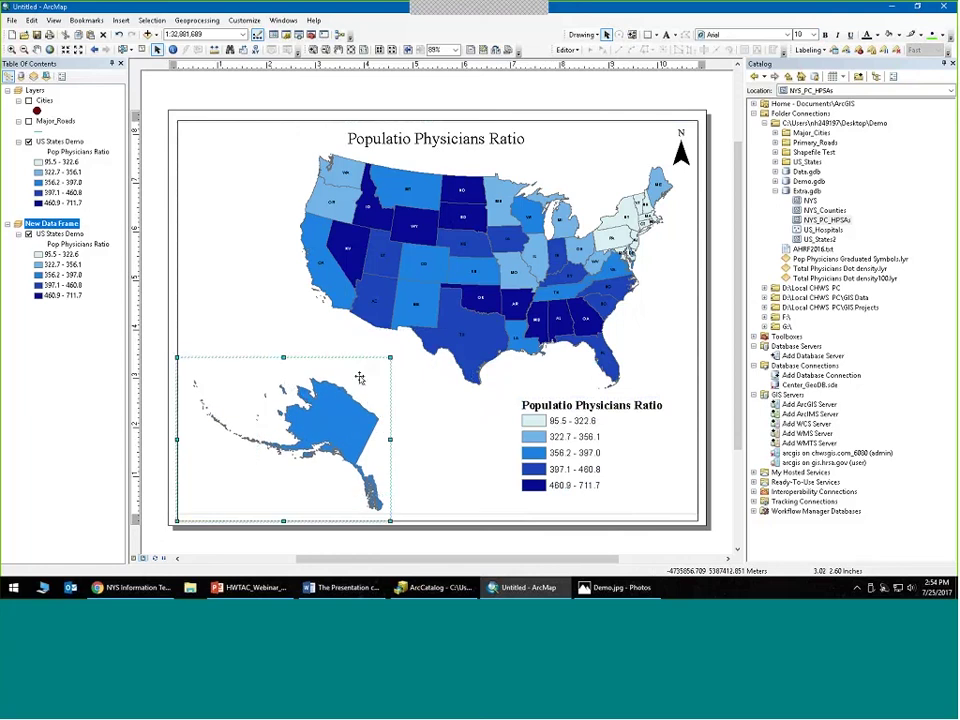
pyautogui.moveTo(389, 357); pyautogui.dragTo(412, 341)
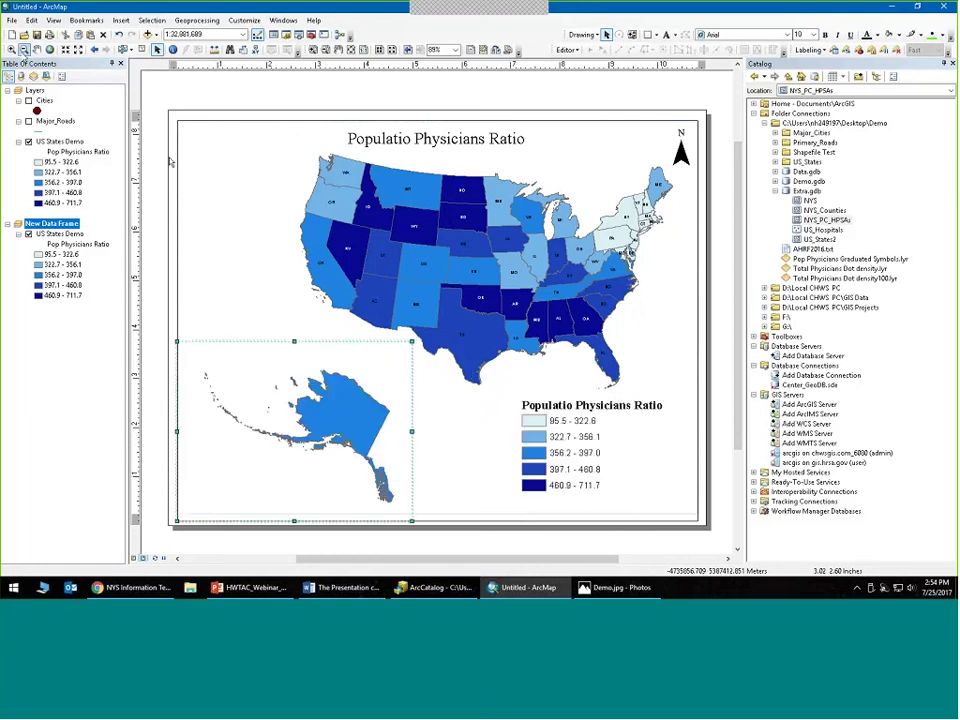
pyautogui.click(12, 50)
pyautogui.moveTo(197, 354); pyautogui.dragTo(407, 516)
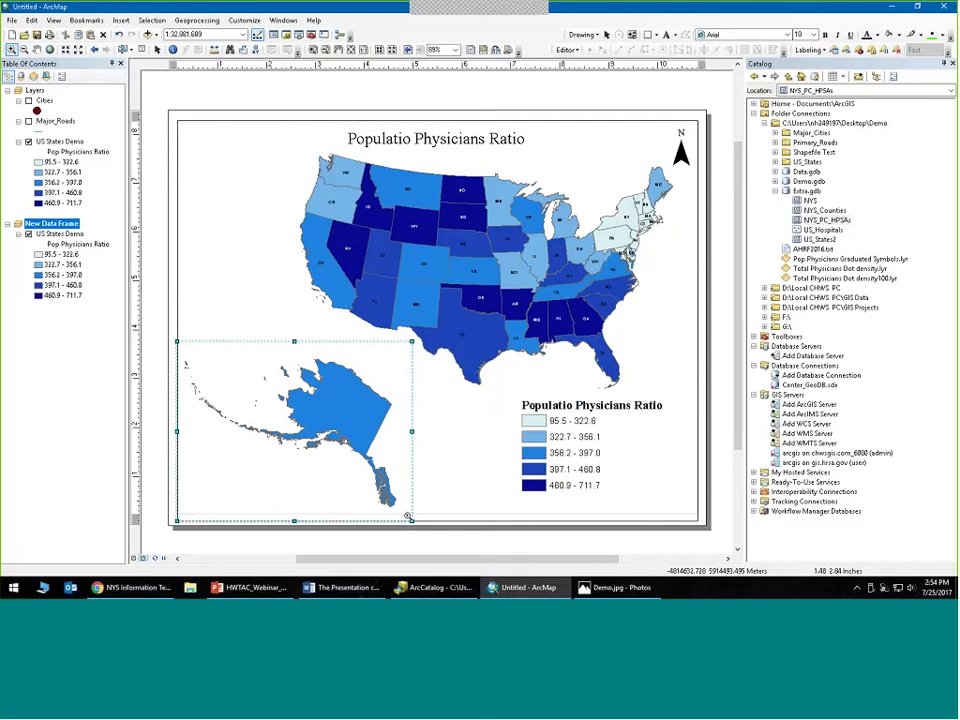
pyautogui.click(157, 50)
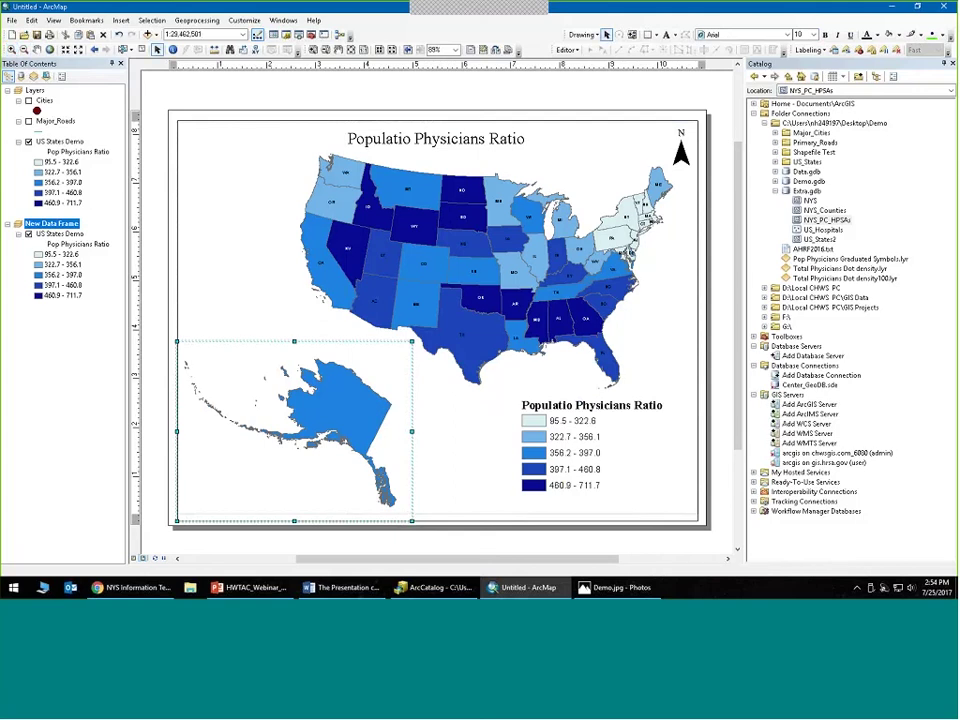
# - Pan the contiguous states slightly to the left within the main data frame of the layout
pyautogui.click(213, 300)
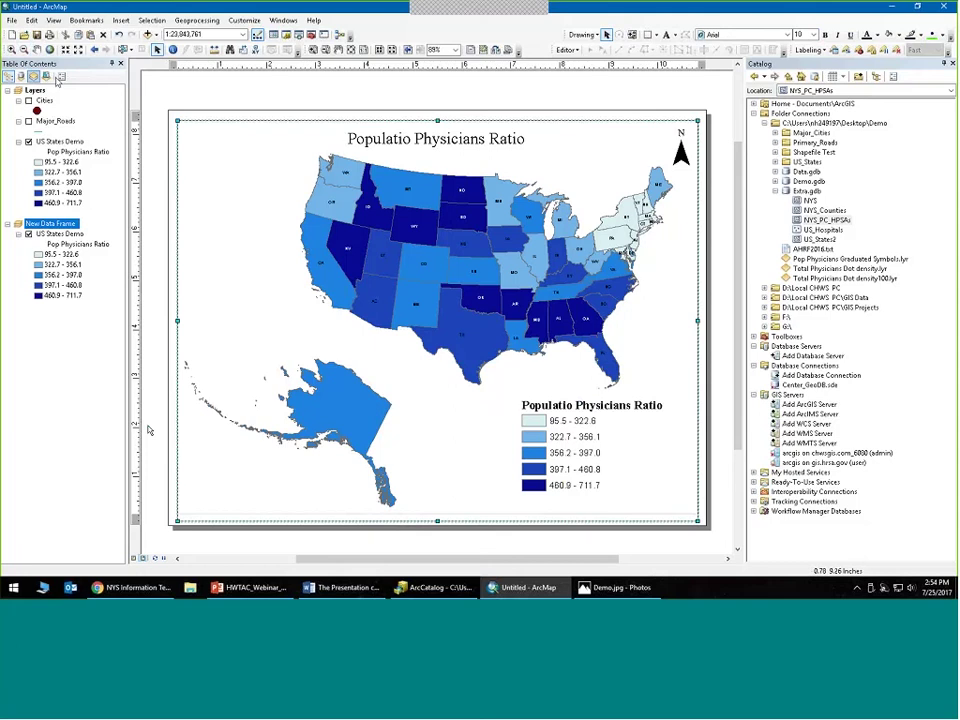
pyautogui.moveTo(433, 231); pyautogui.dragTo(398, 231)
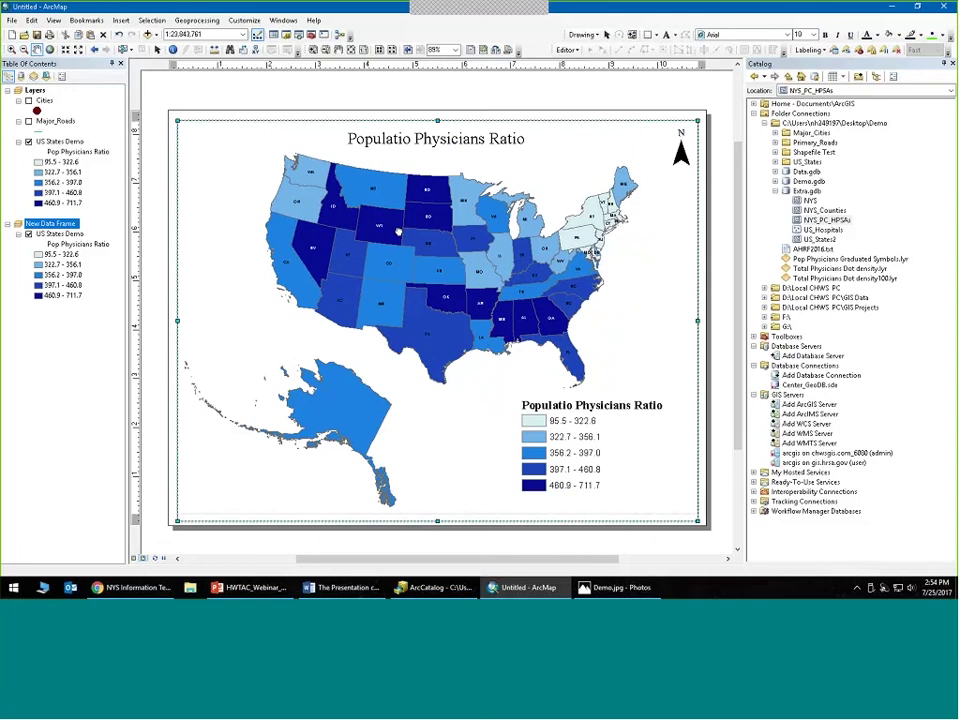
pyautogui.click(157, 50)
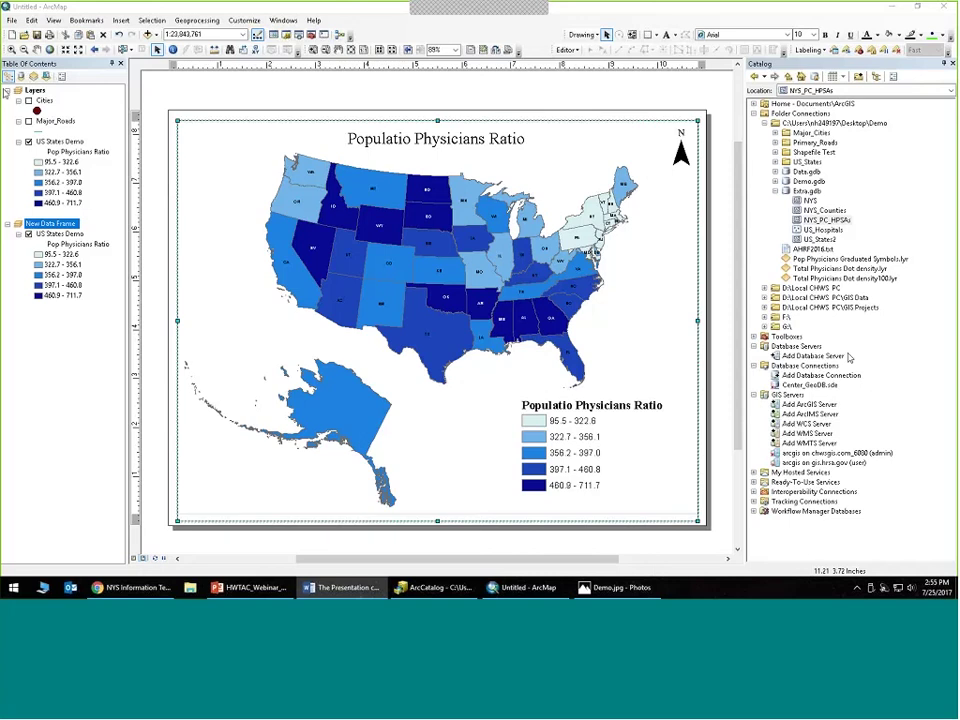
# - View the Save As options for storing the map as an ArcMap Document (*.mxd), and close them without saving
pyautogui.click(128, 9)
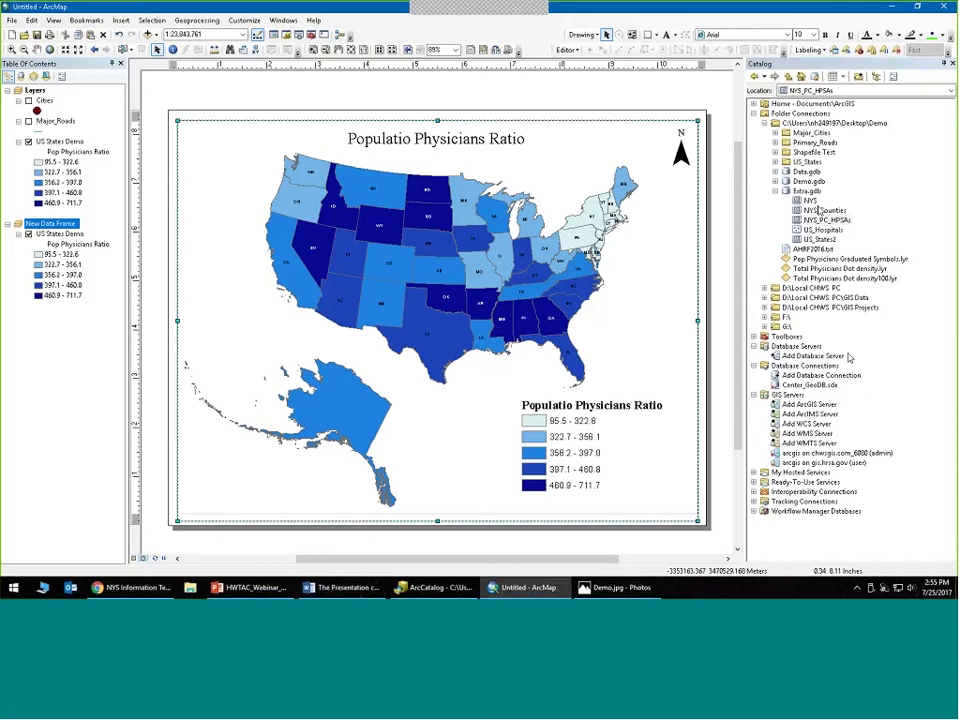
pyautogui.click(11, 20)
pyautogui.click(38, 72)
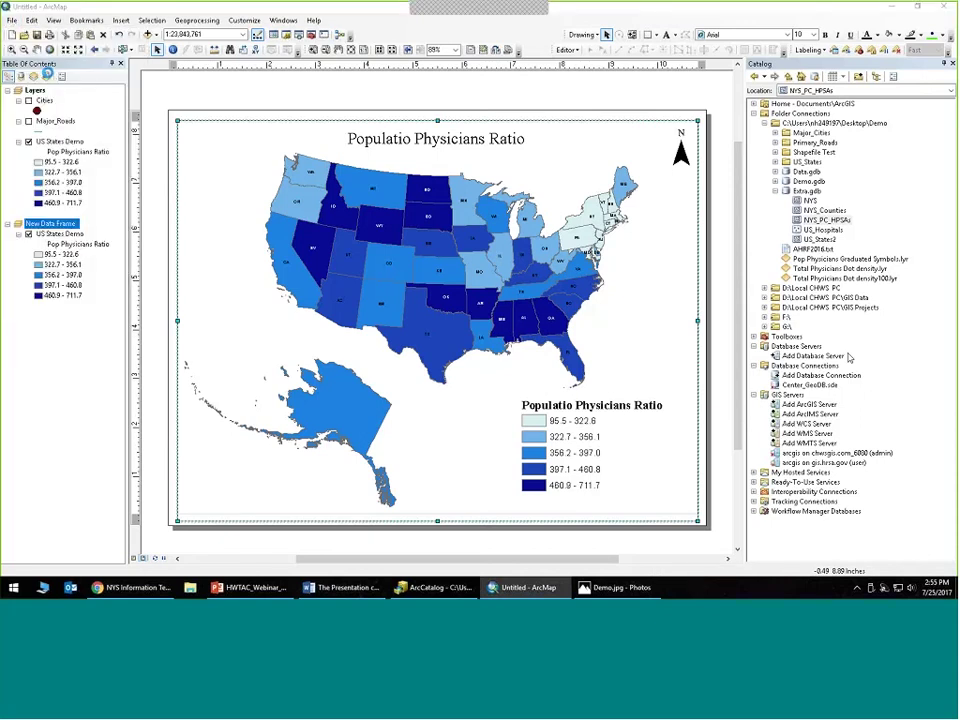
pyautogui.click(471, 380)
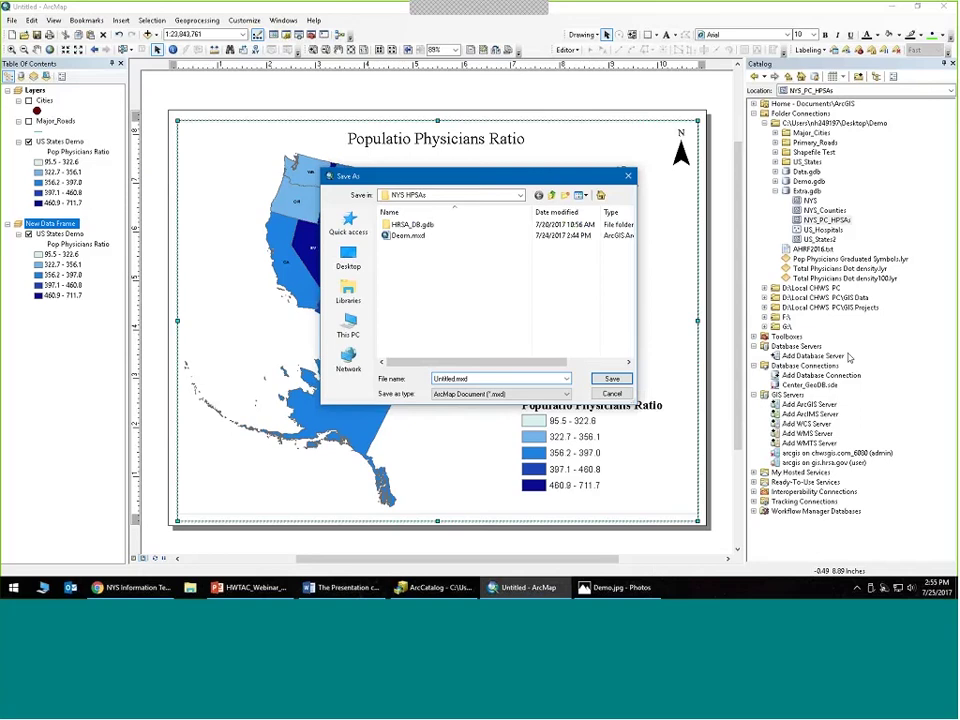
pyautogui.press('Escape')
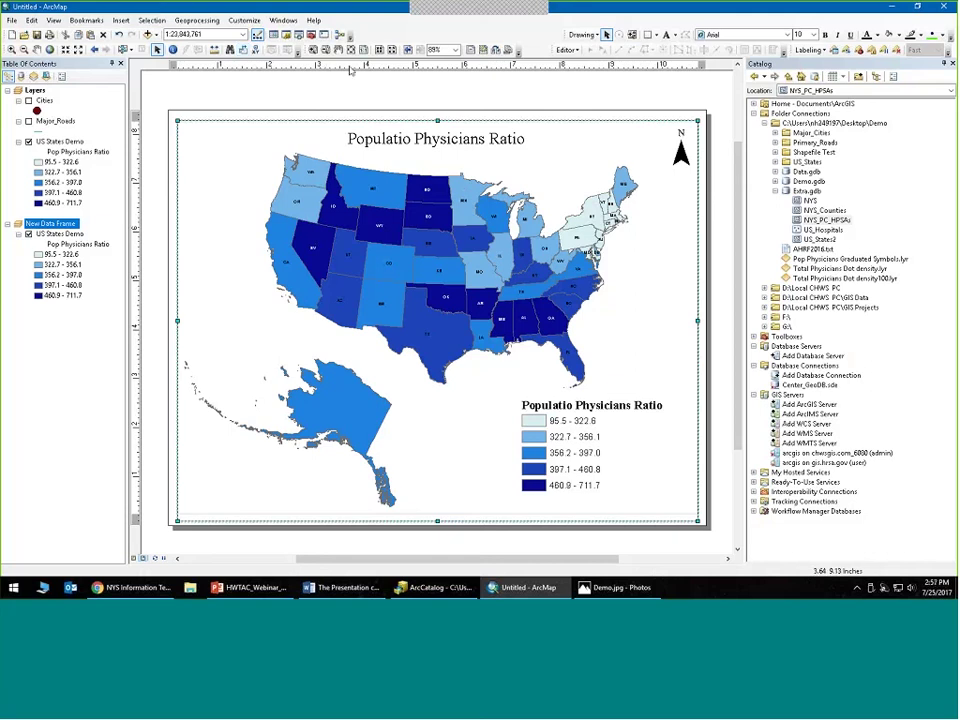
# - Look over the ArcToolbox toolboxes, close them, switch briefly to ArcCatalog to view Demo.gdb, and return to ArcMap
pyautogui.click(312, 34)
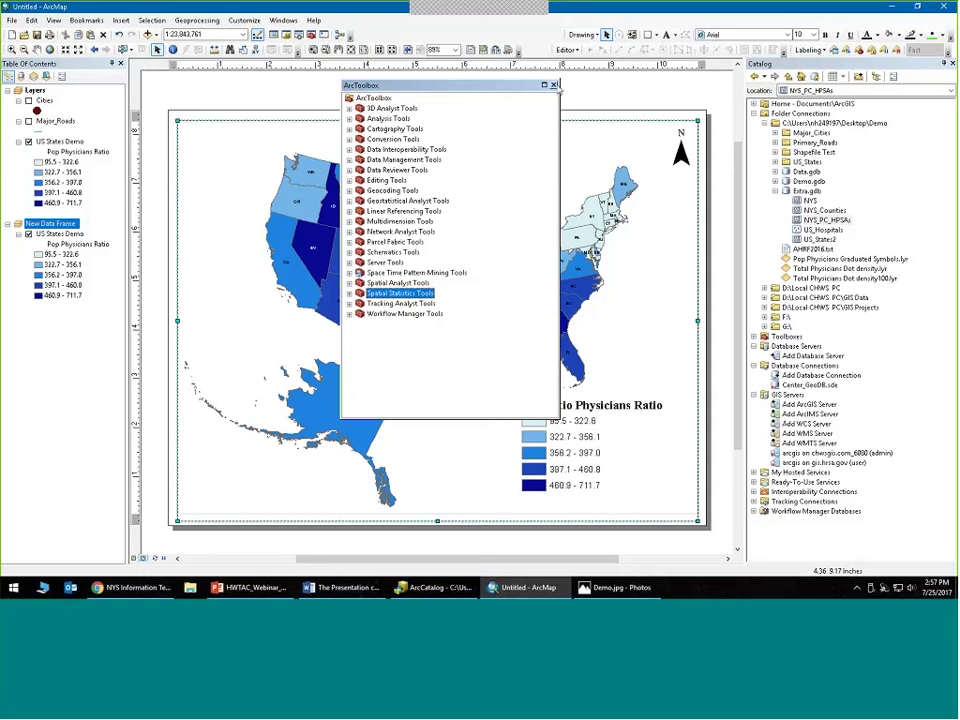
pyautogui.click(553, 85)
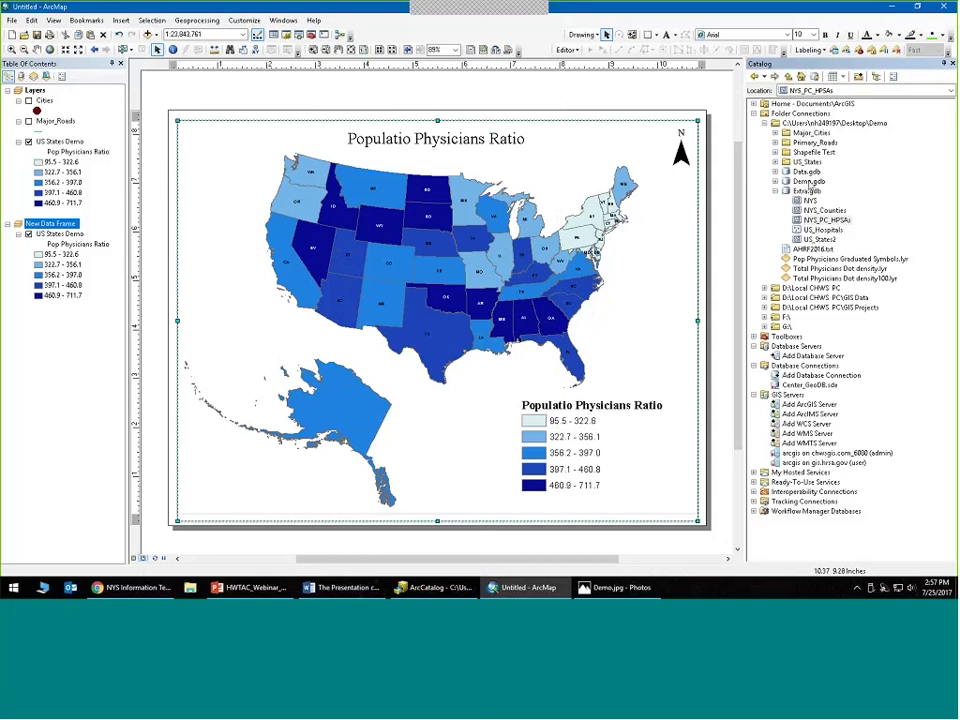
pyautogui.click(438, 588)
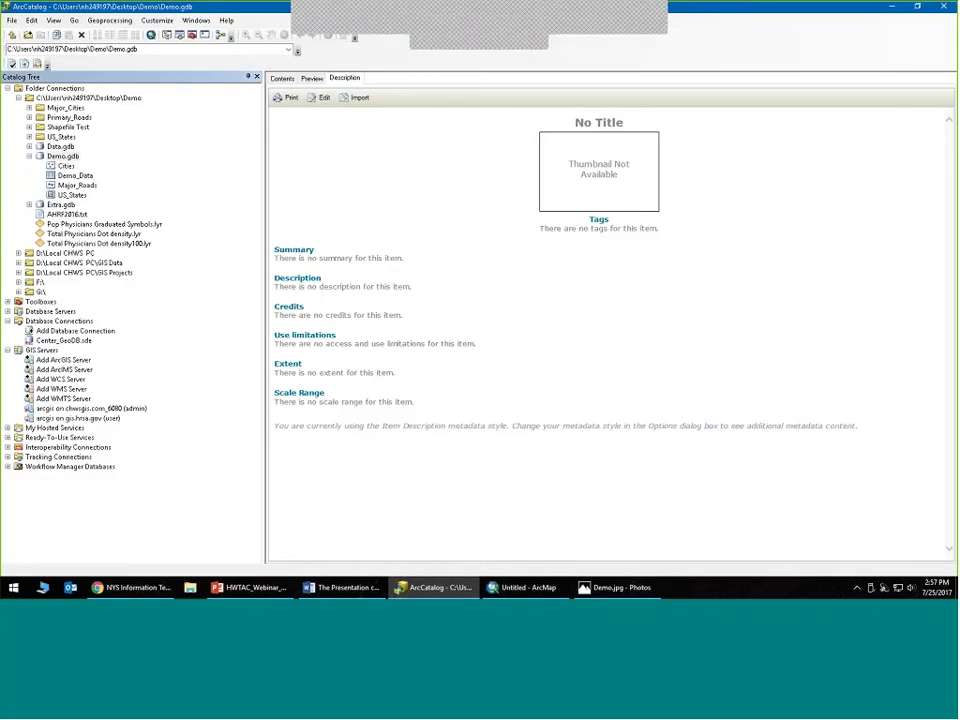
pyautogui.click(510, 587)
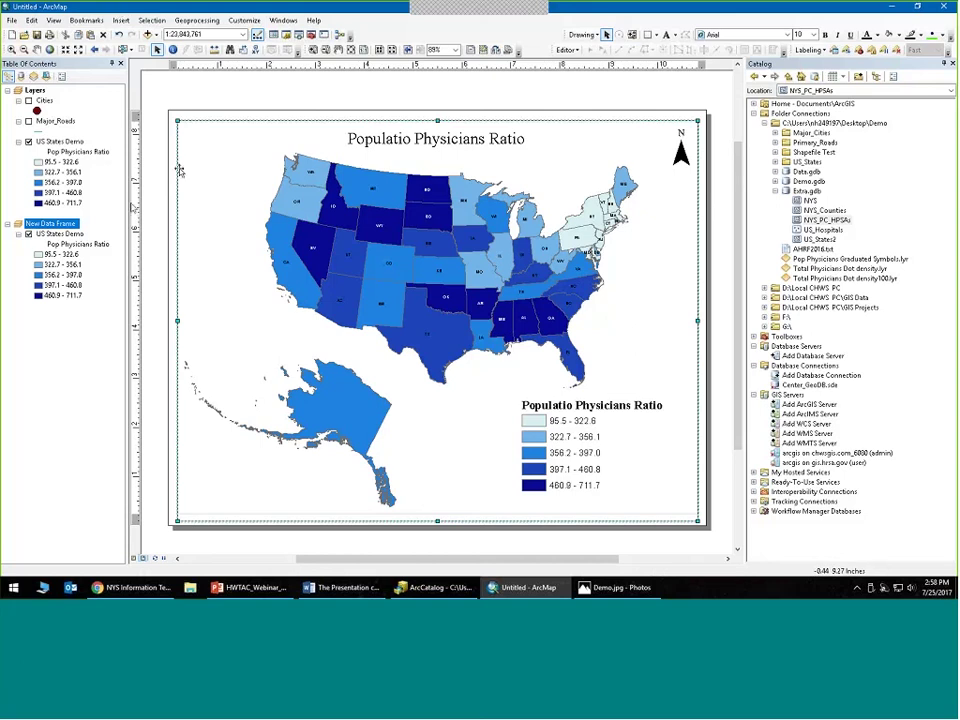
# - In data view, start exporting all features of the main US States Demo layer, with Shapefile as the output type
pyautogui.click(134, 559)
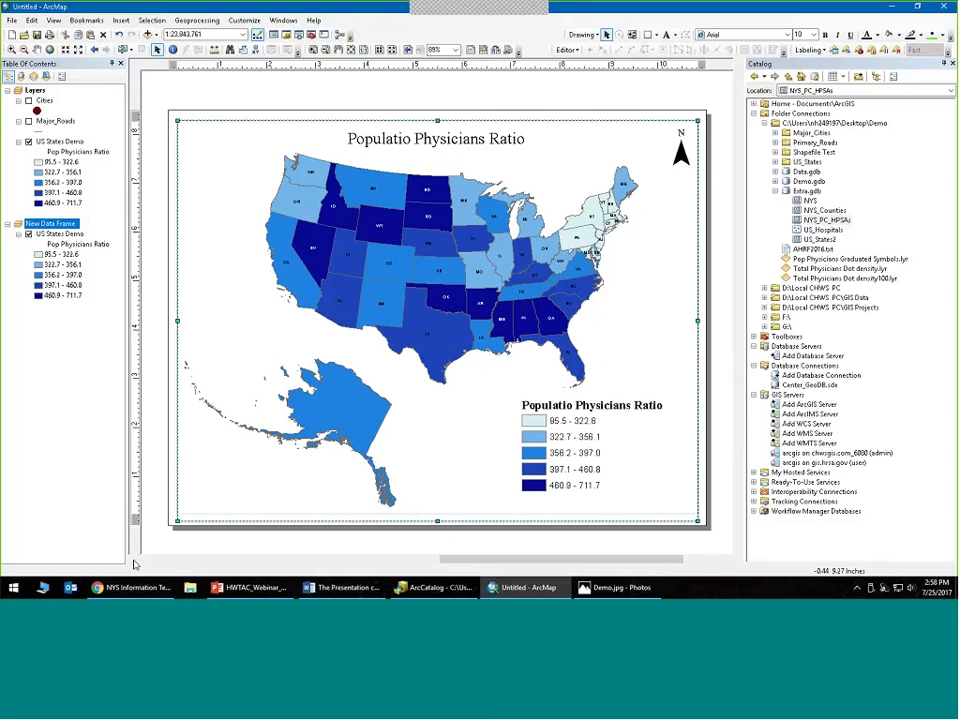
pyautogui.rightClick(62, 142)
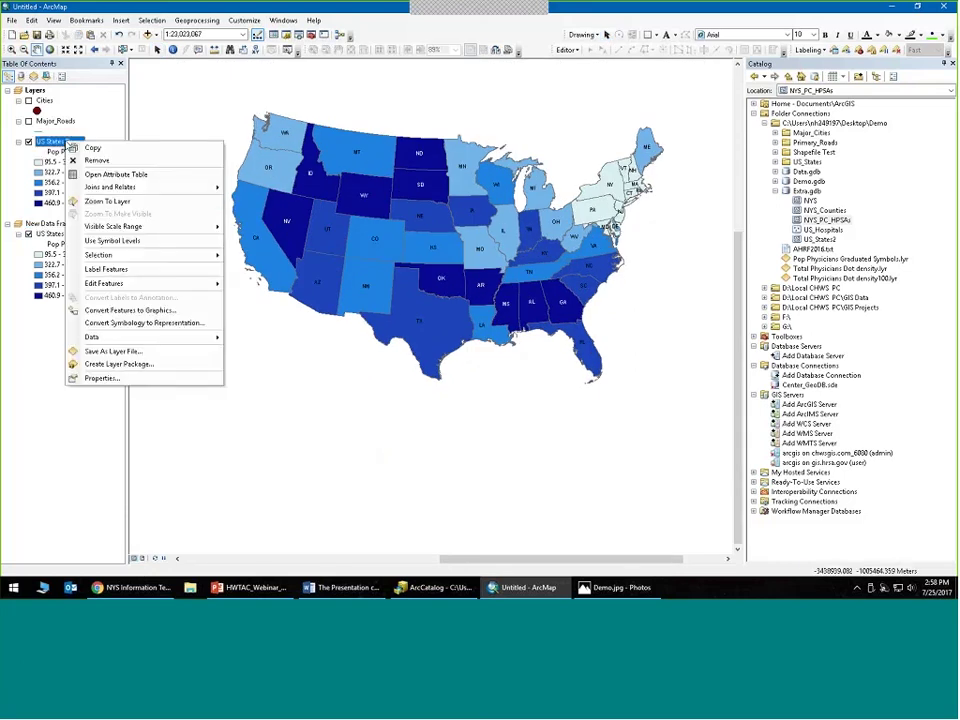
pyautogui.moveTo(160, 337)
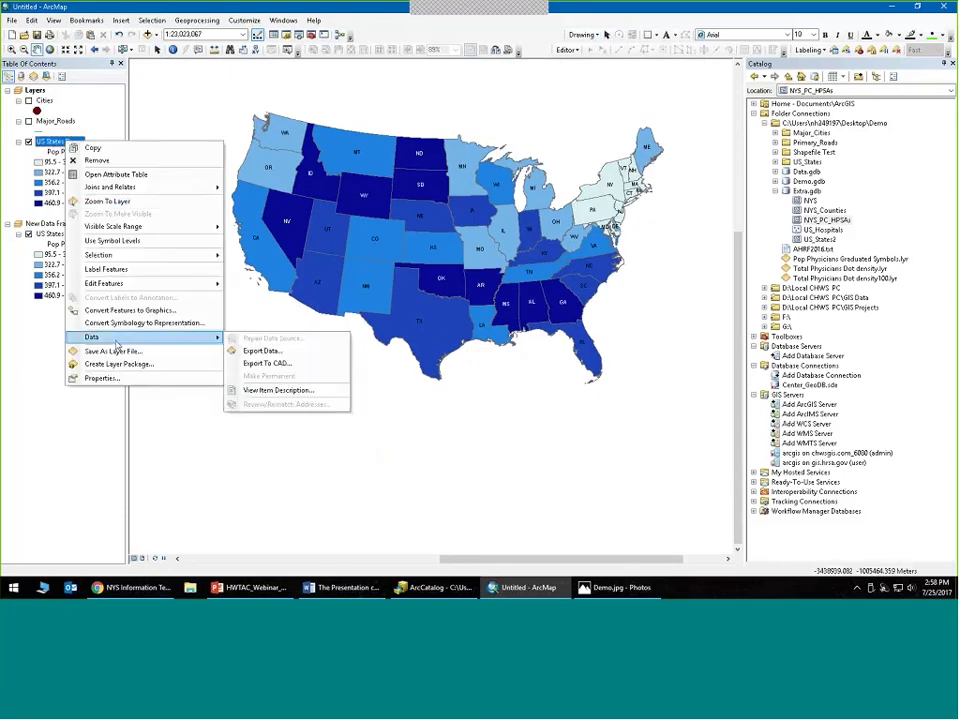
pyautogui.click(263, 351)
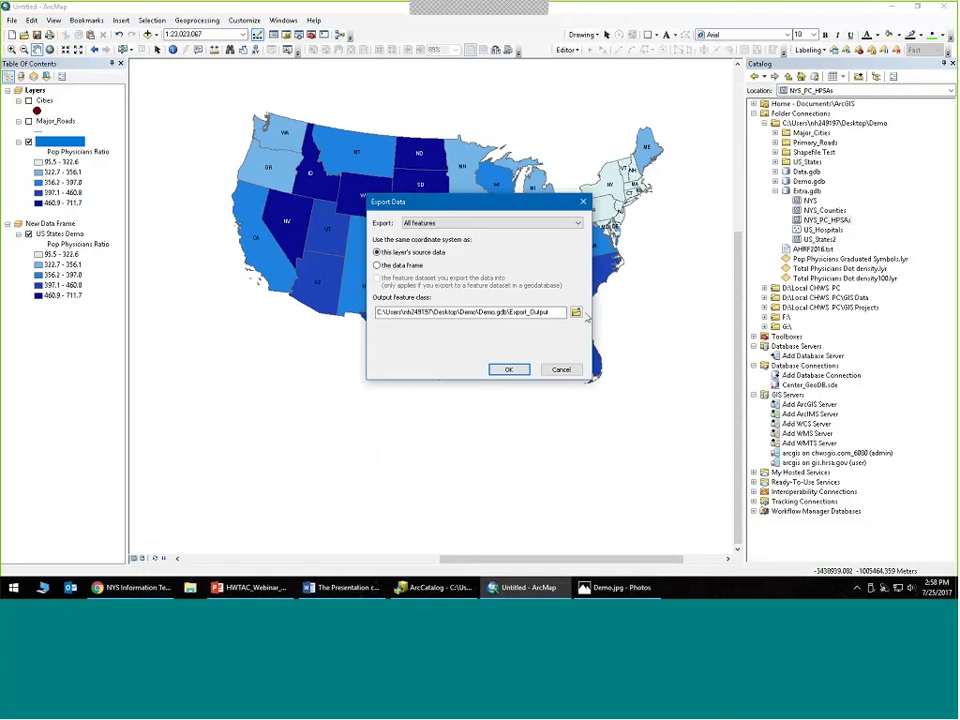
pyautogui.click(576, 312)
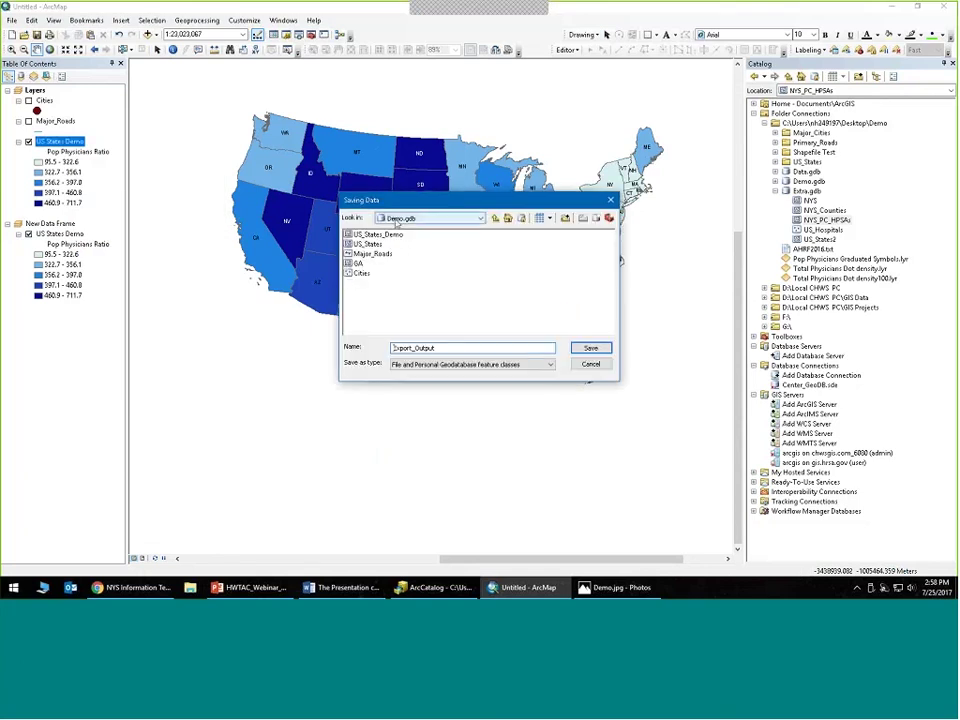
pyautogui.click(494, 218)
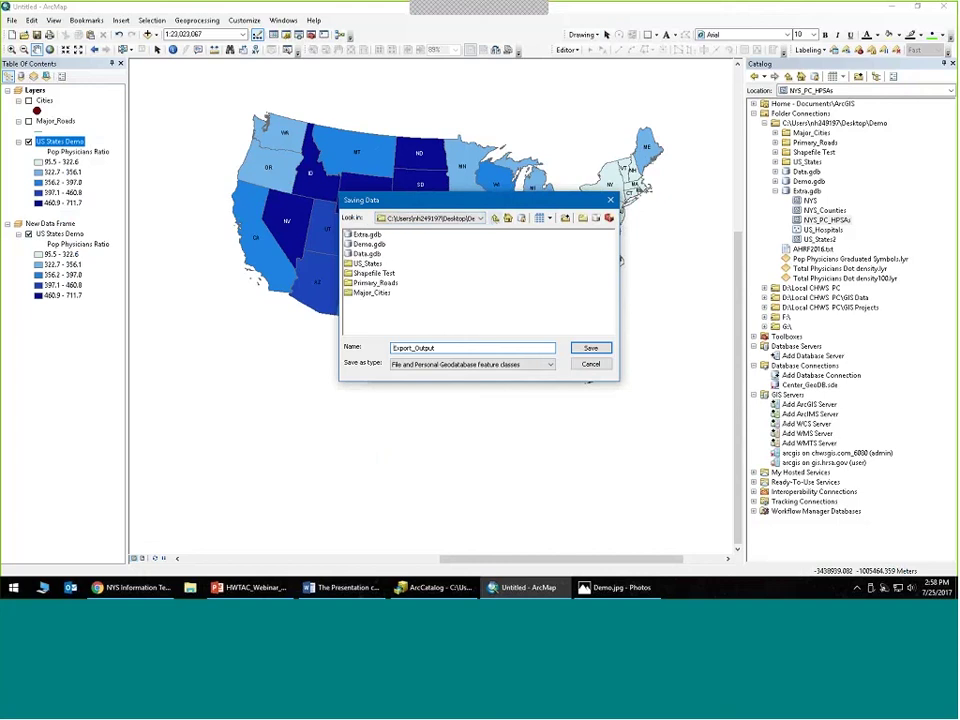
pyautogui.click(411, 365)
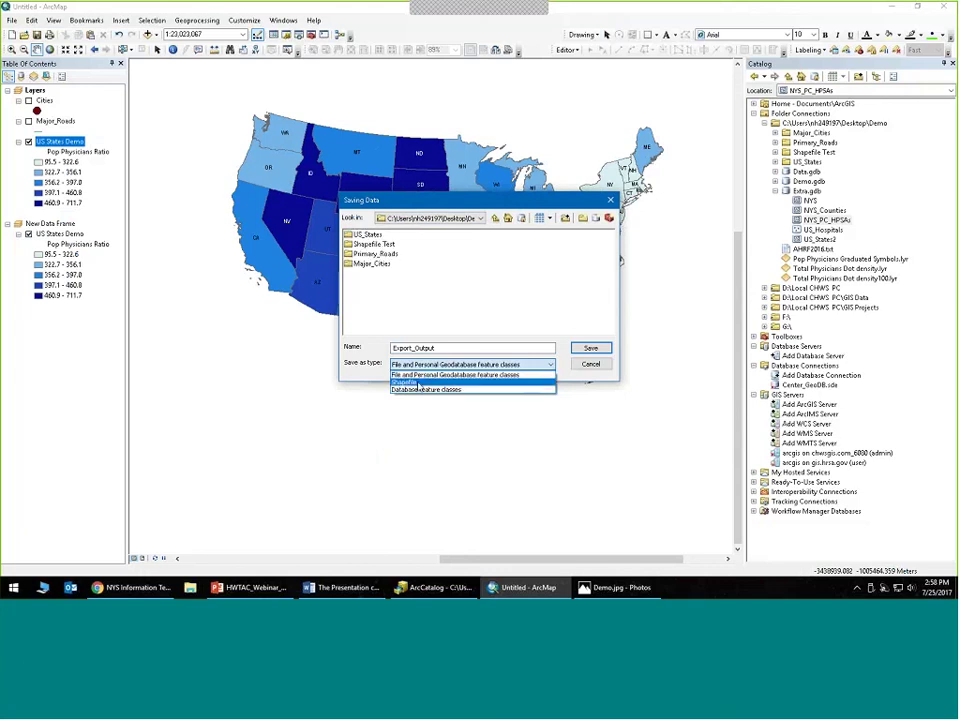
pyautogui.click(418, 385)
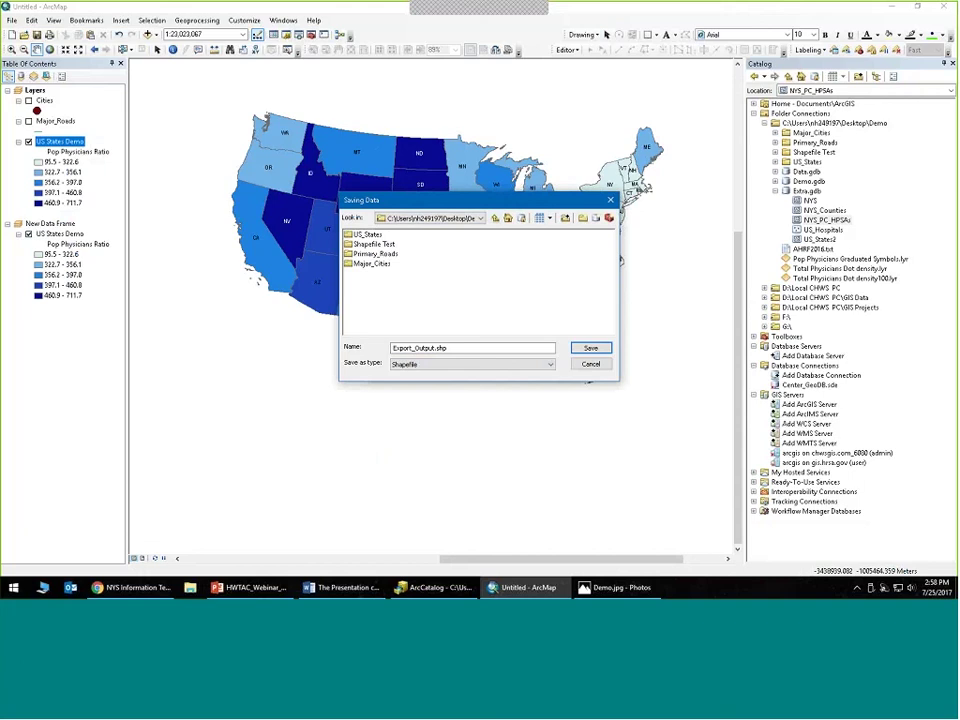
# - Save the export as test.shp in the Shapefile Test folder and add the exported data to the map
pyautogui.click(375, 246)
pyautogui.doubleClick(376, 248)
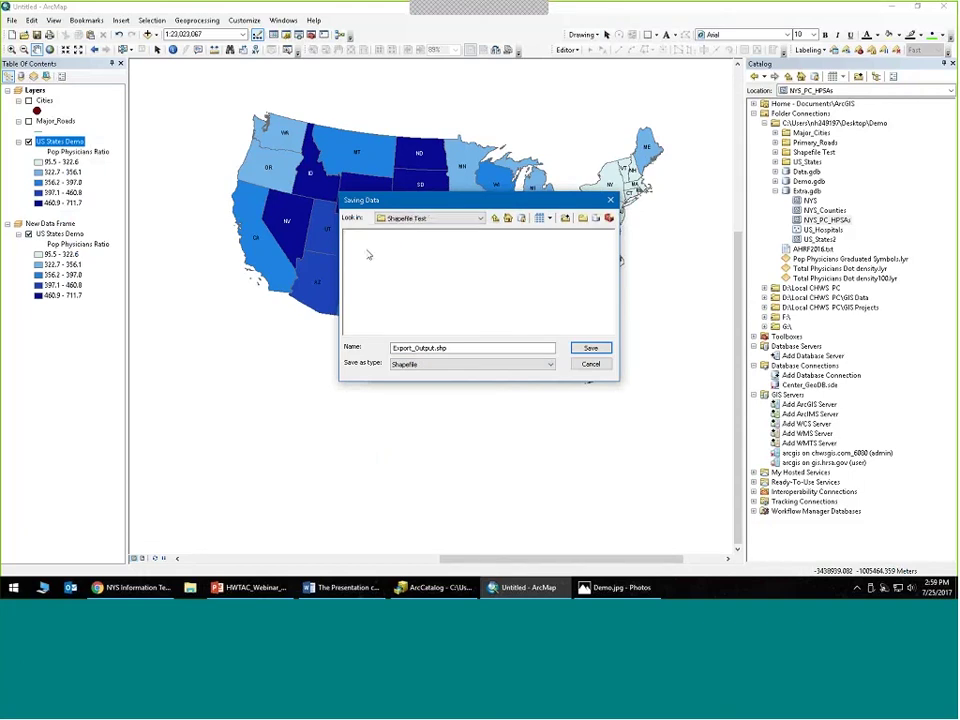
pyautogui.moveTo(434, 348); pyautogui.dragTo(364, 353)
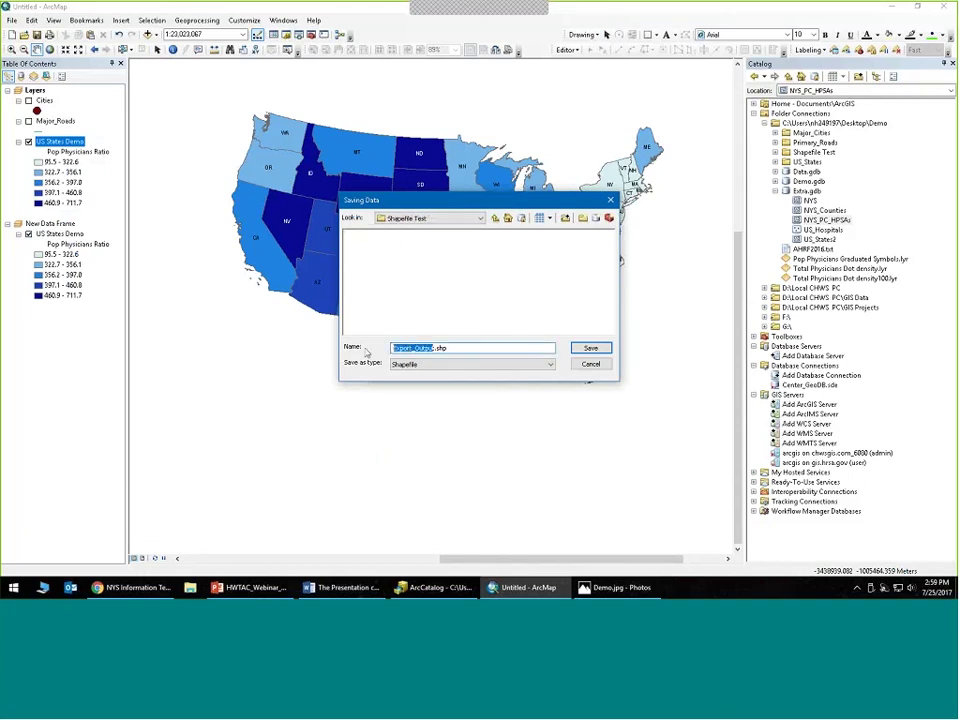
pyautogui.write('test')
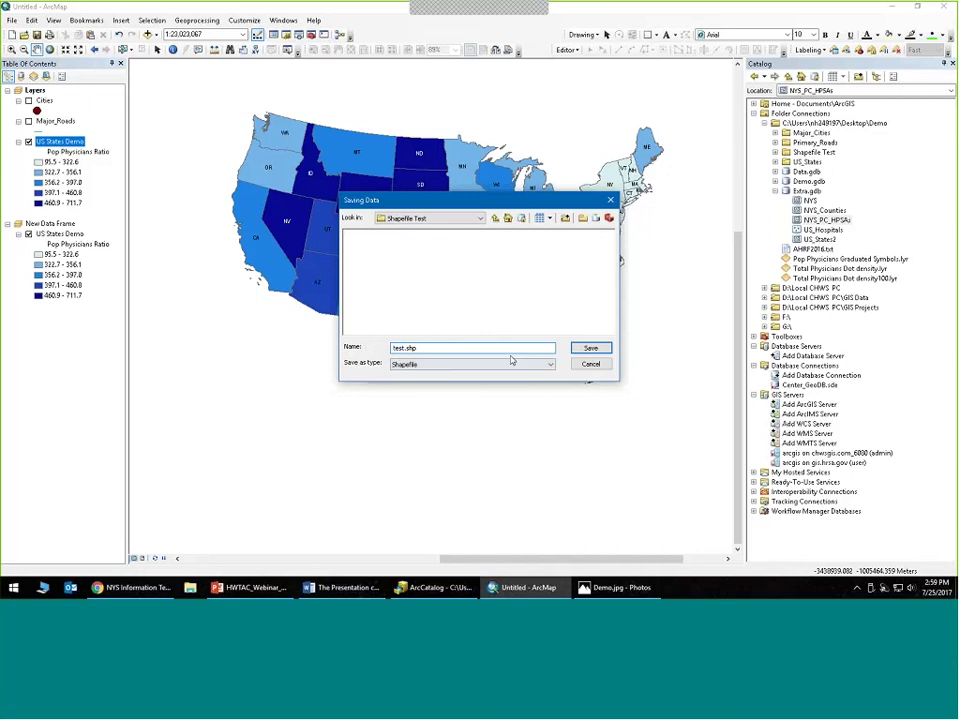
pyautogui.click(590, 349)
pyautogui.click(508, 368)
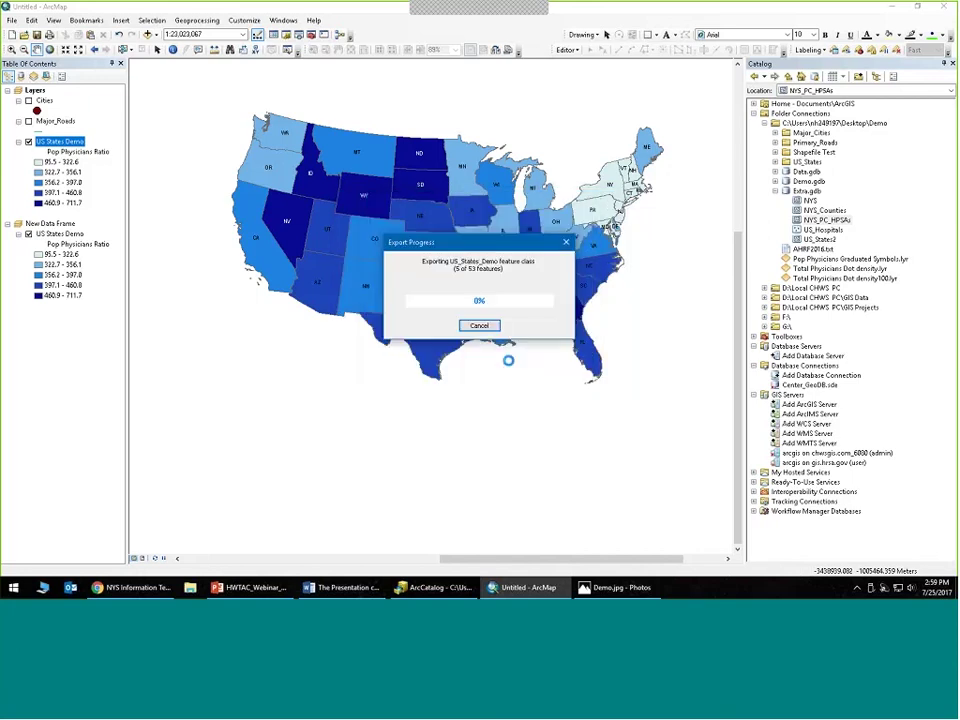
pyautogui.click(508, 335)
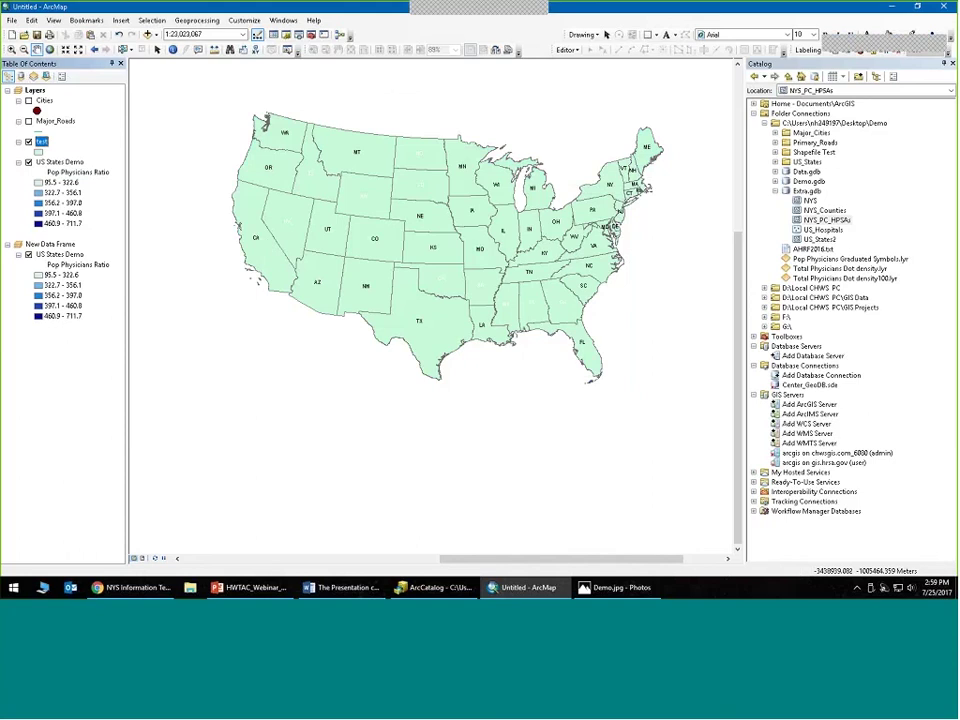
# - Collapse Extra.gdb, refresh the Demo folder connection in the catalog, and remove the test layer from the map
pyautogui.doubleClick(806, 190)
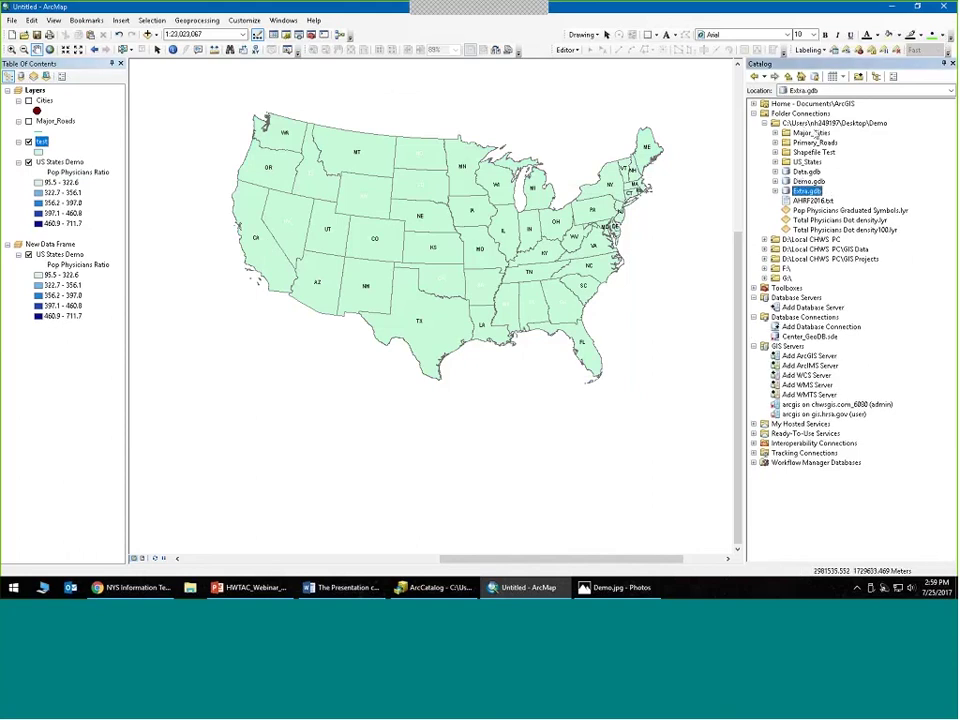
pyautogui.rightClick(811, 124)
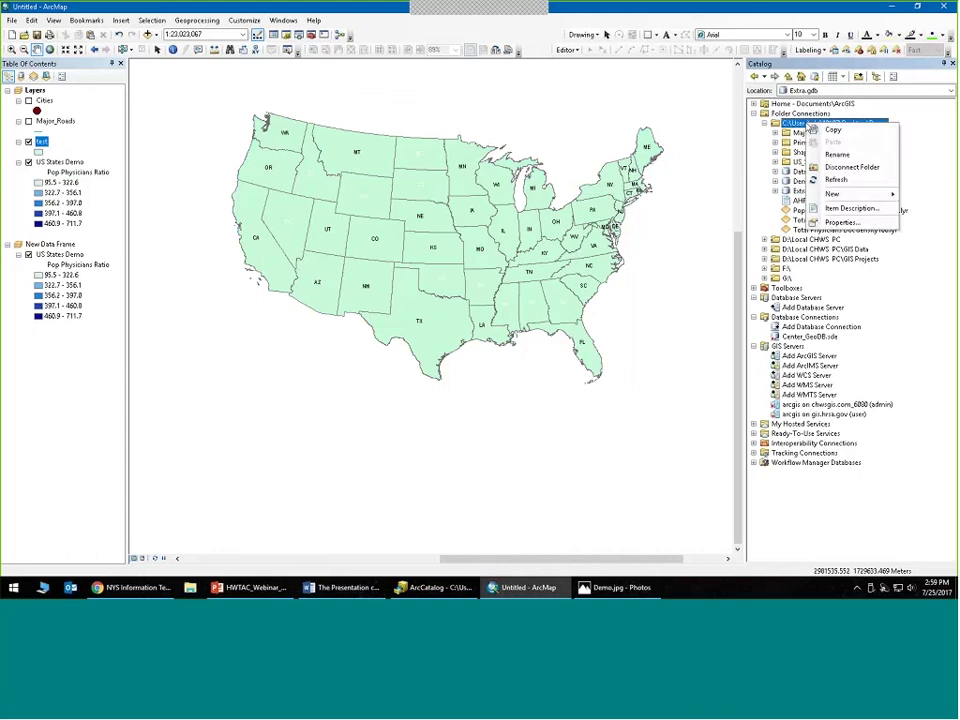
pyautogui.click(830, 180)
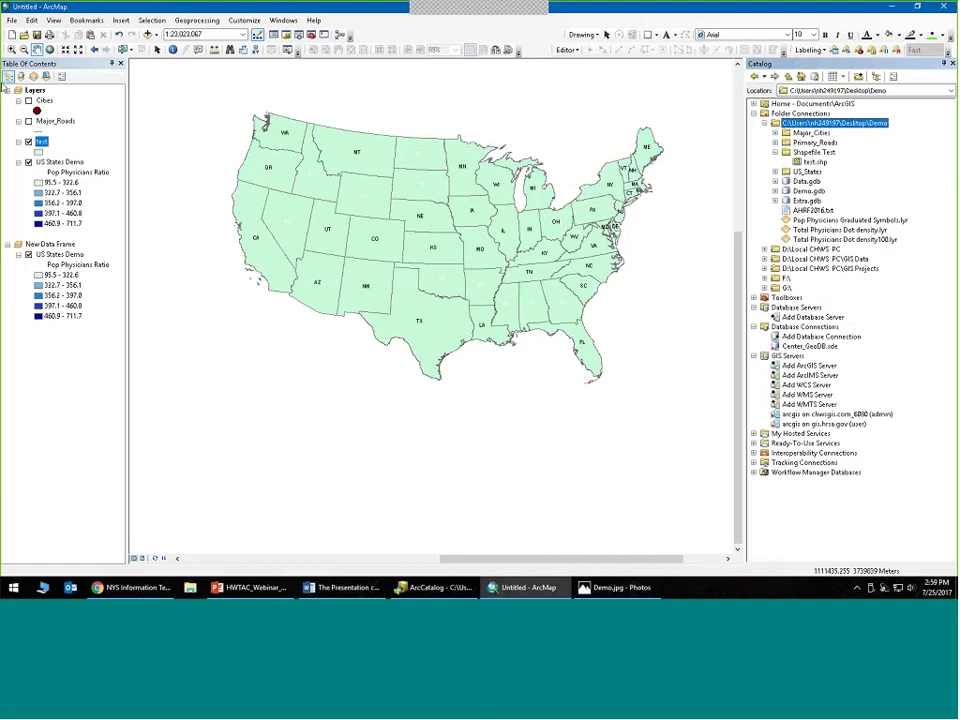
pyautogui.rightClick(41, 141)
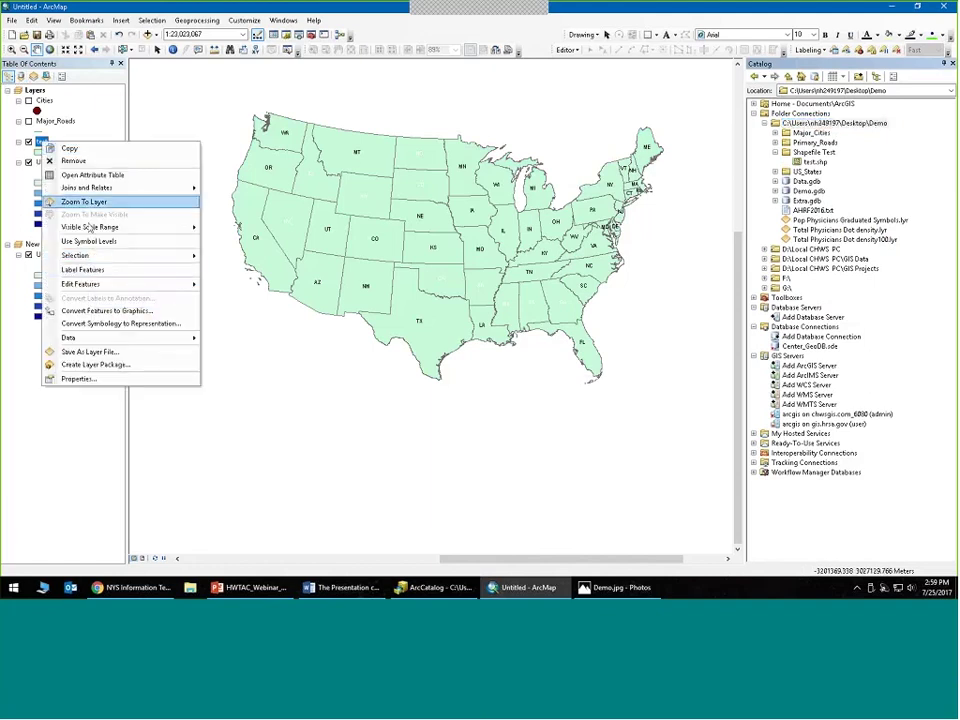
pyautogui.click(83, 162)
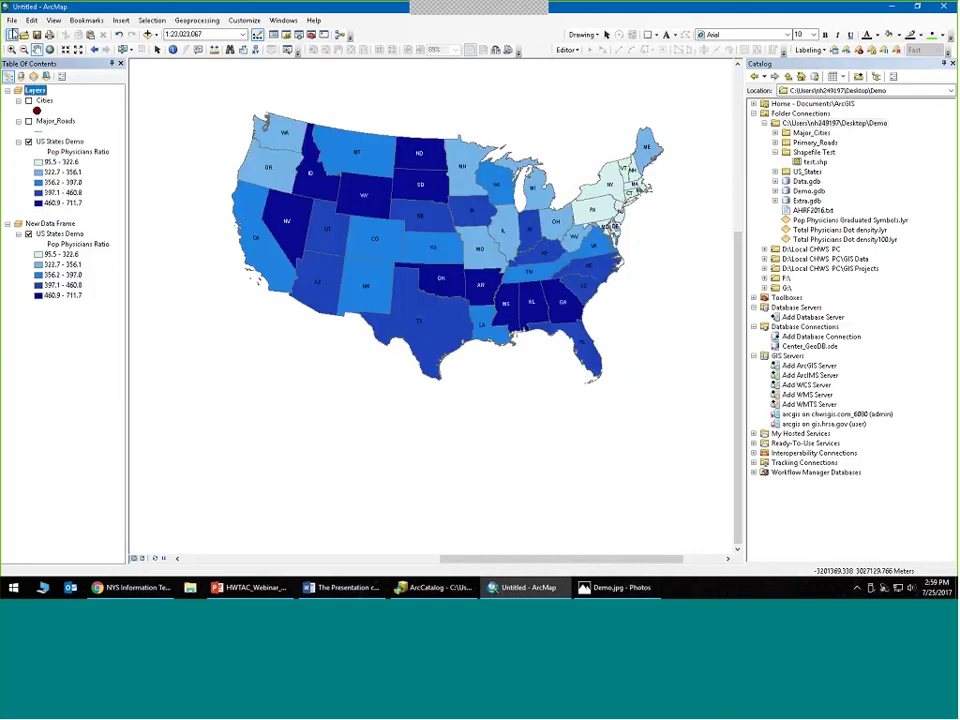
# - Switch to Photos to view the exported map image Demo.jpg, and return to ArcMap
pyautogui.click(12, 21)
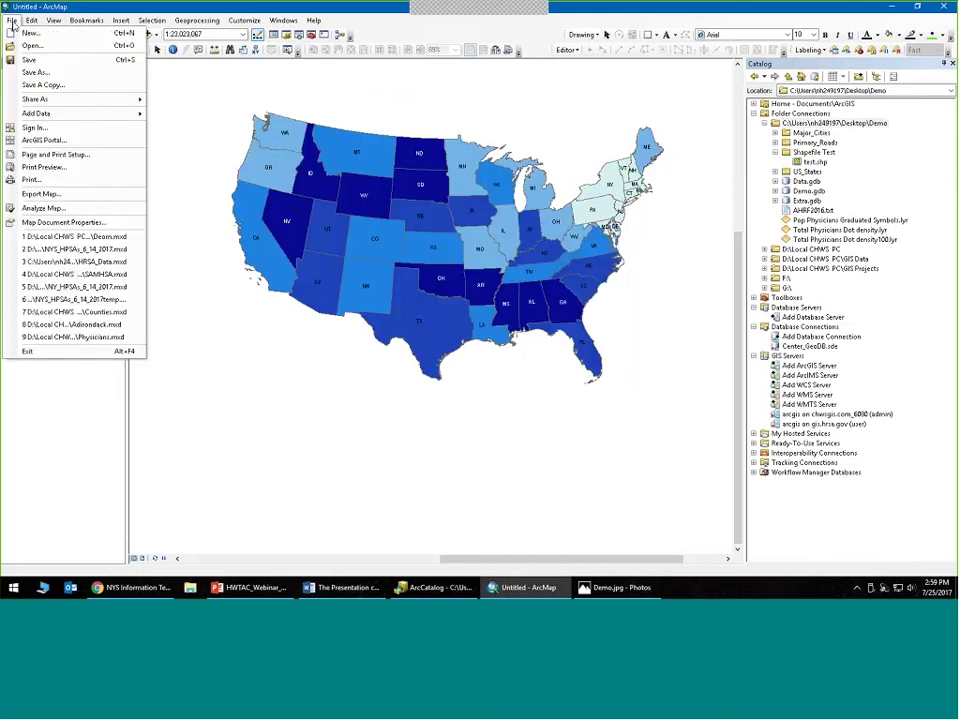
pyautogui.click(610, 587)
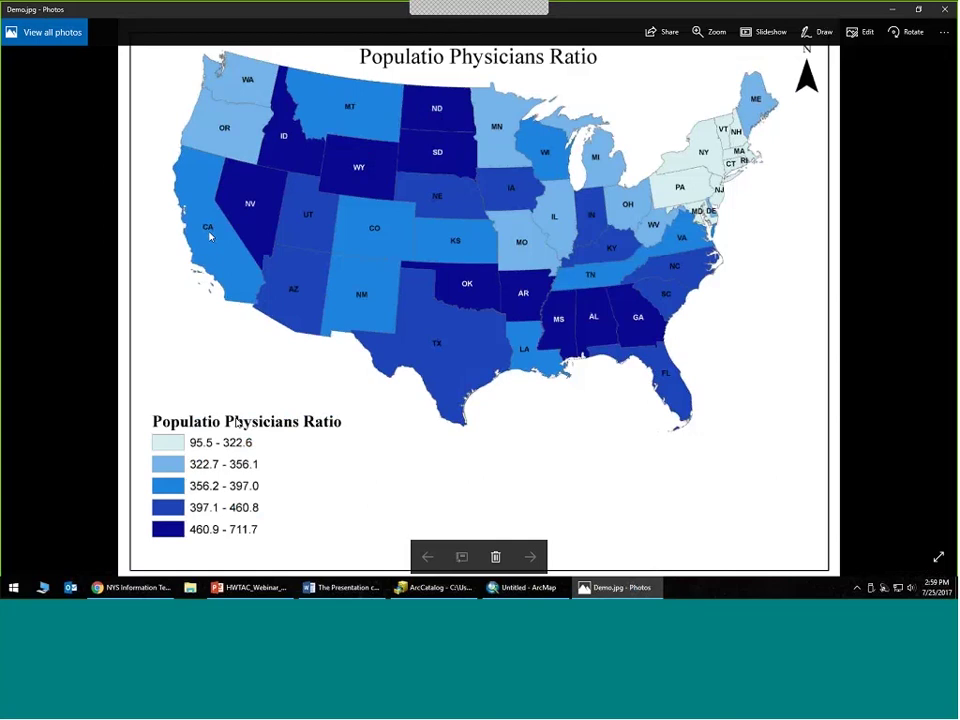
pyautogui.click(524, 587)
# - Review the Export Map file formats, choose JPEG (*.jpg), and leave without exporting
pyautogui.click(11, 20)
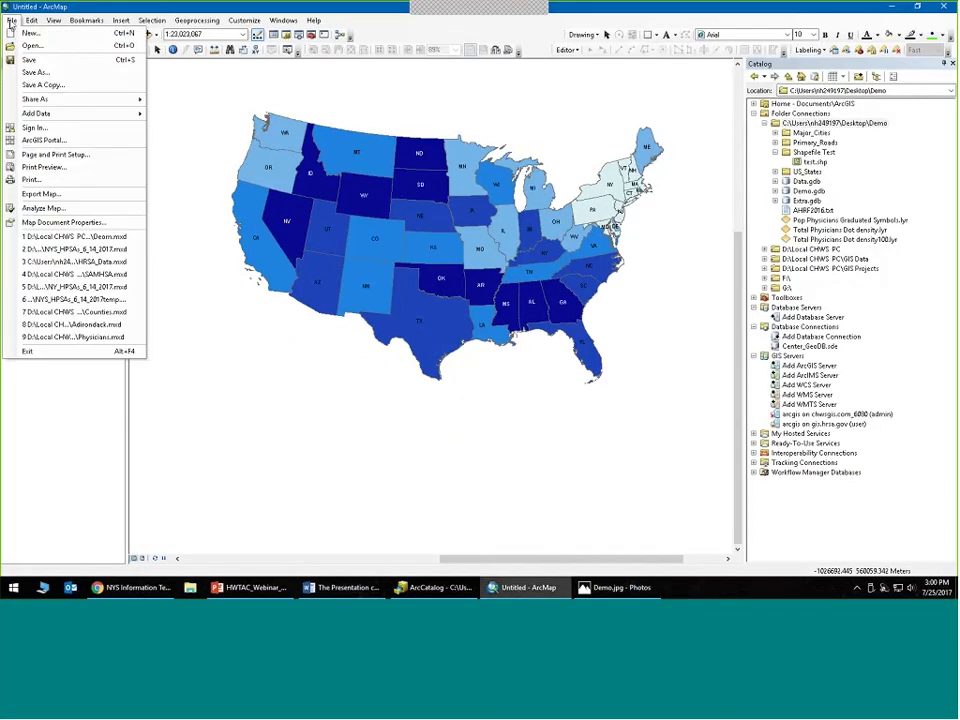
pyautogui.click(40, 193)
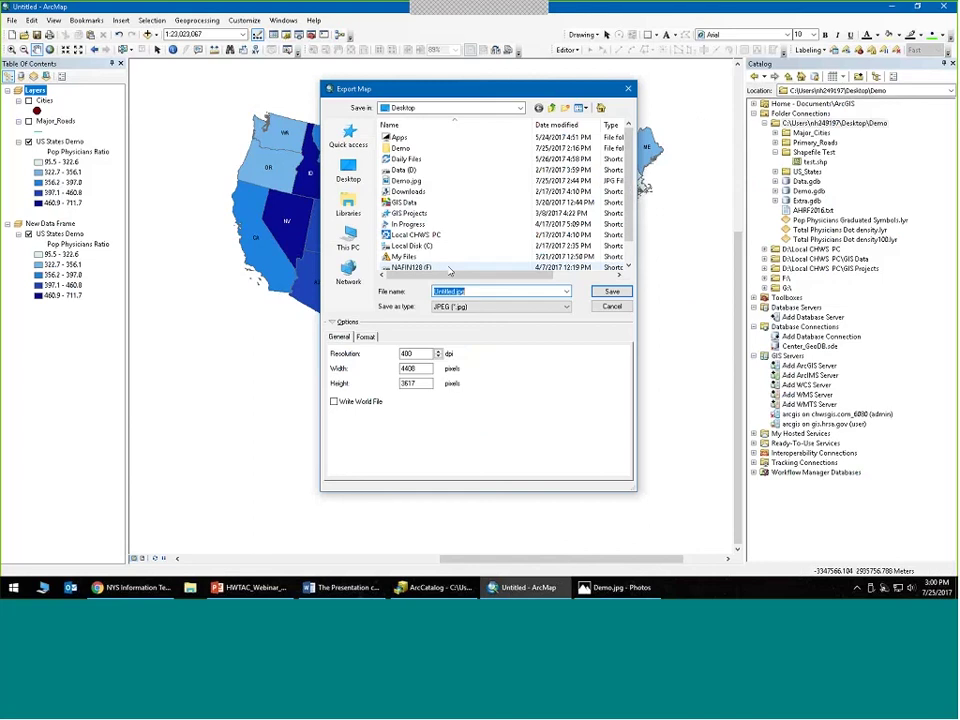
pyautogui.click(455, 306)
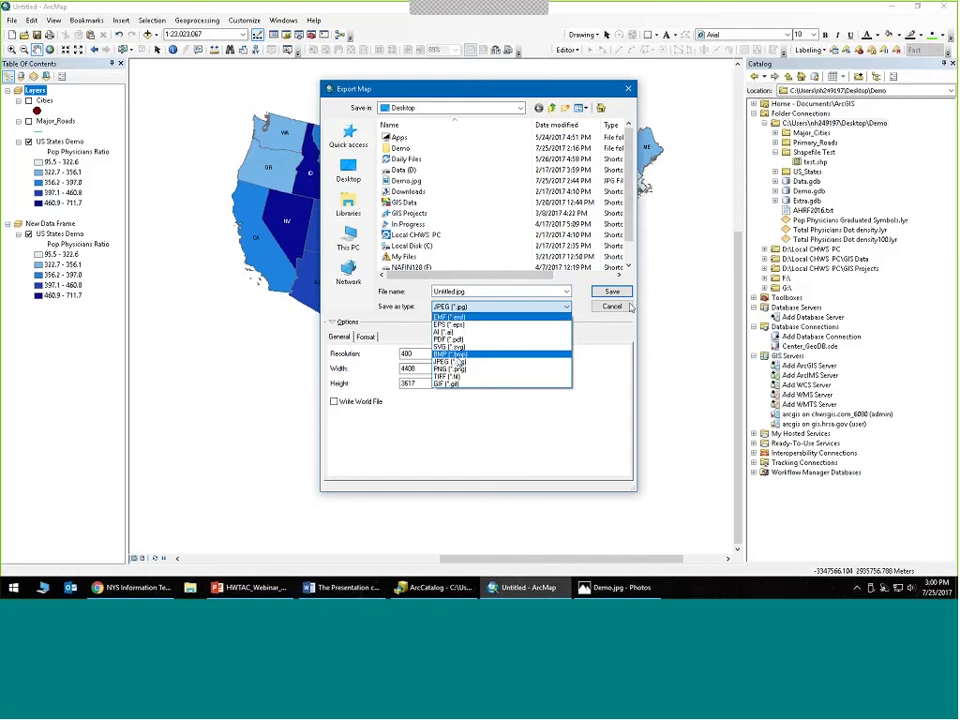
pyautogui.click(452, 361)
pyautogui.click(620, 307)
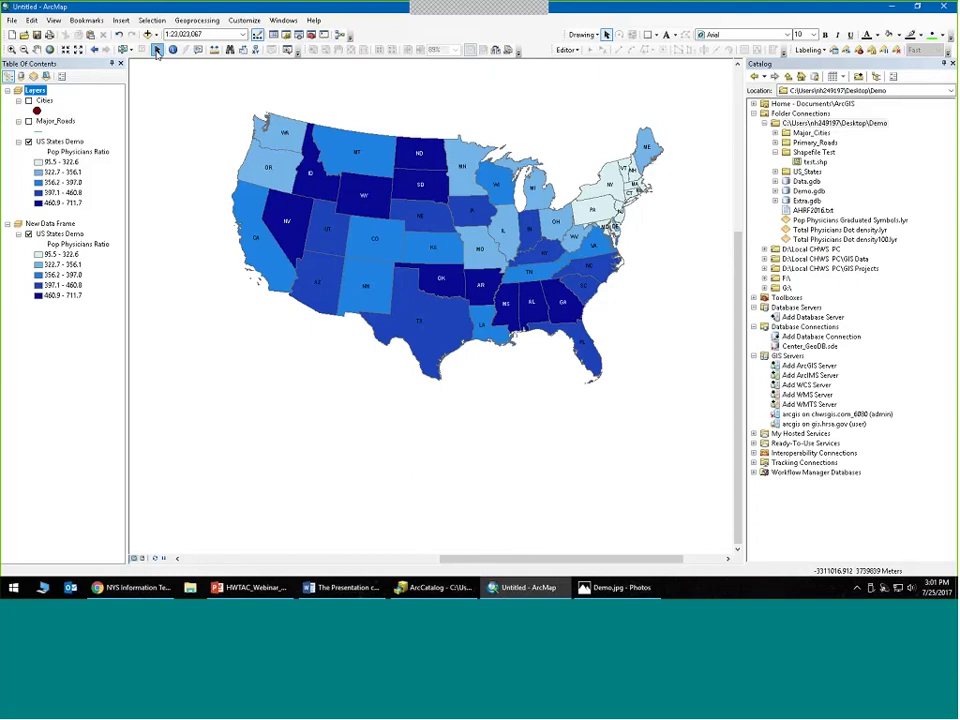
# - Switch to the HWTAC_Webinar presentation in PowerPoint, go to slide 2, and highlight the presenter's e-mail address before clearing the selection
pyautogui.click(250, 587)
pyautogui.scroll(10, 204, 310)
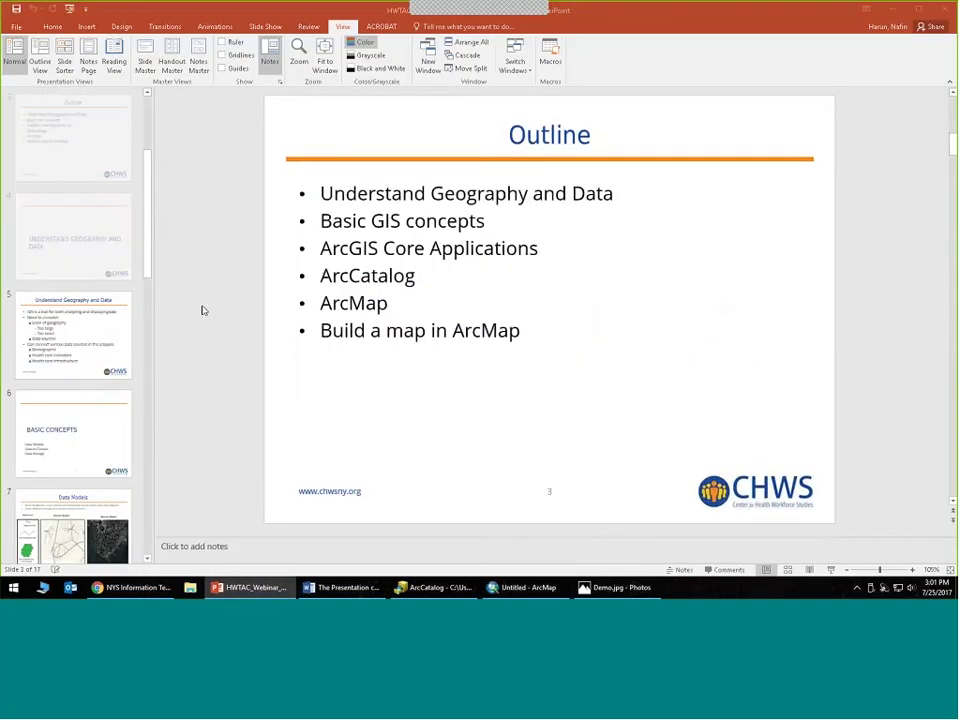
pyautogui.scroll(-1, 203, 310)
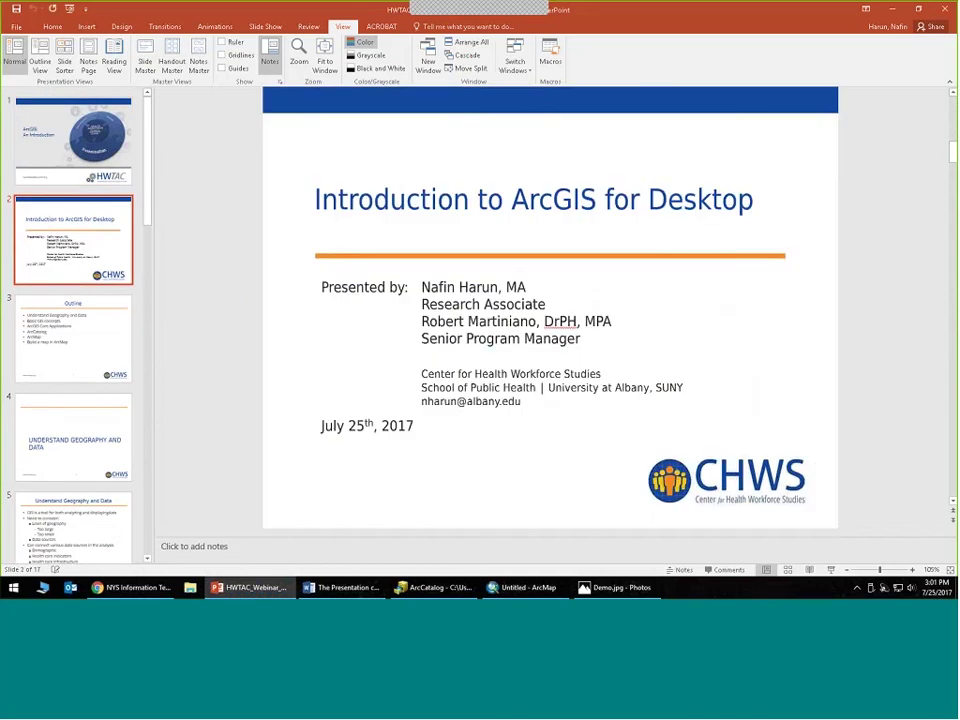
pyautogui.scroll(1, 477, 402)
pyautogui.moveTo(521, 410); pyautogui.dragTo(437, 412)
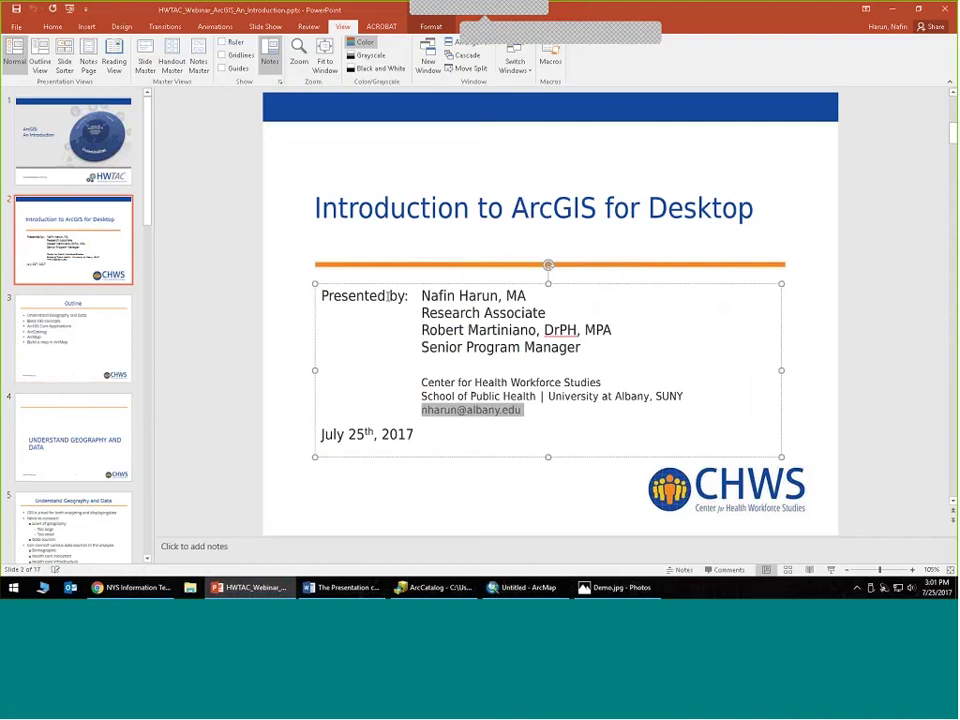
pyautogui.click(186, 301)
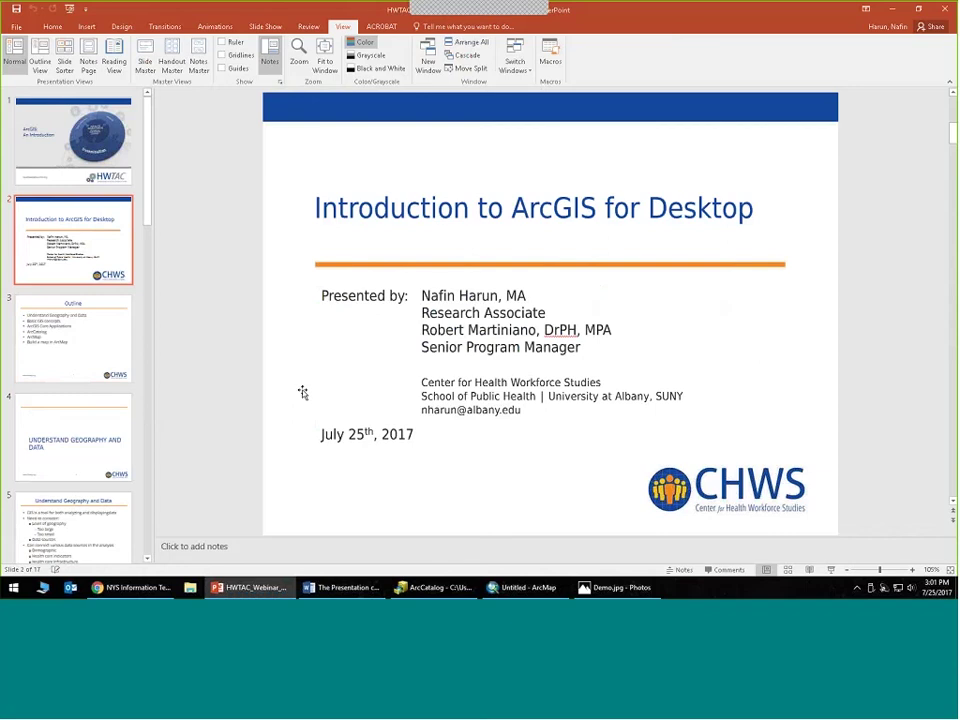
# - Start the slide show from the current title slide and swap Presenter View with the slide show
pyautogui.hotkey('shift', 'F5')
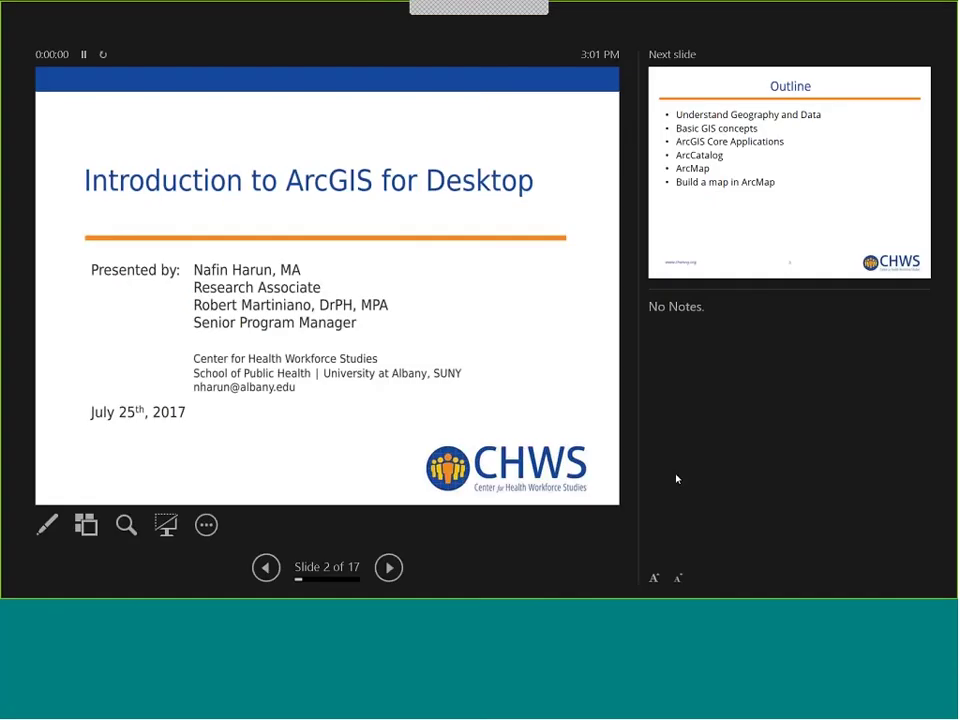
pyautogui.click(172, 15)
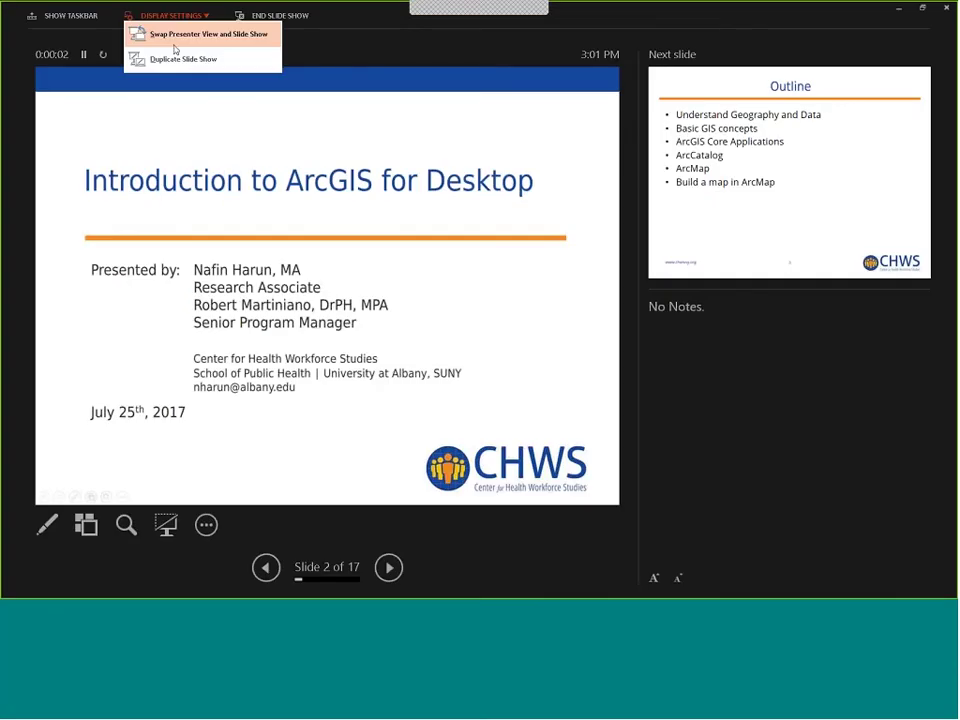
pyautogui.click(175, 40)
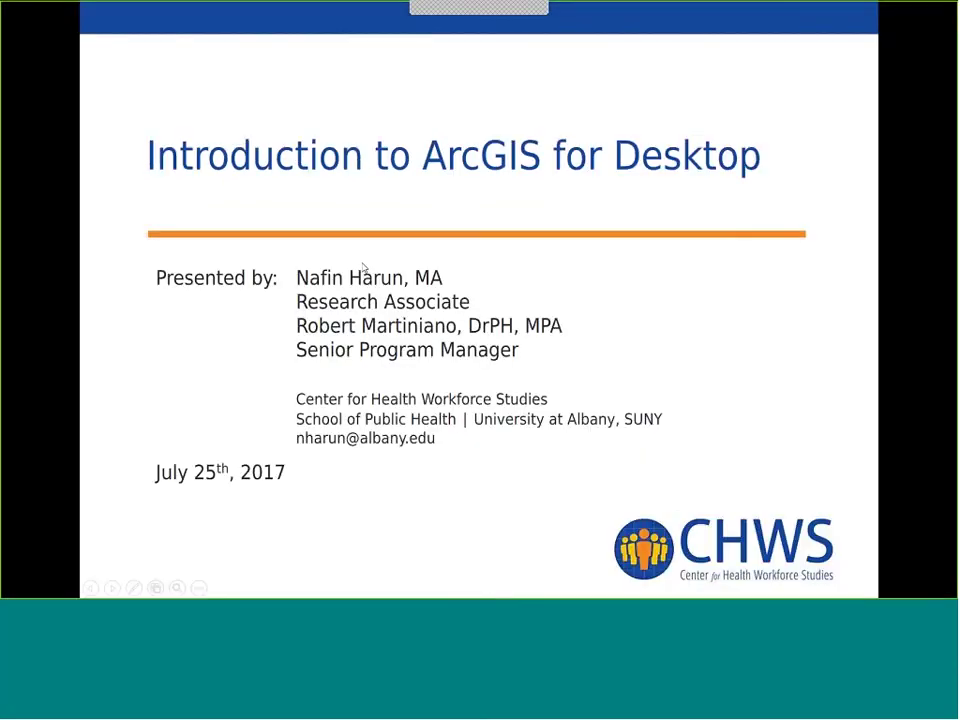